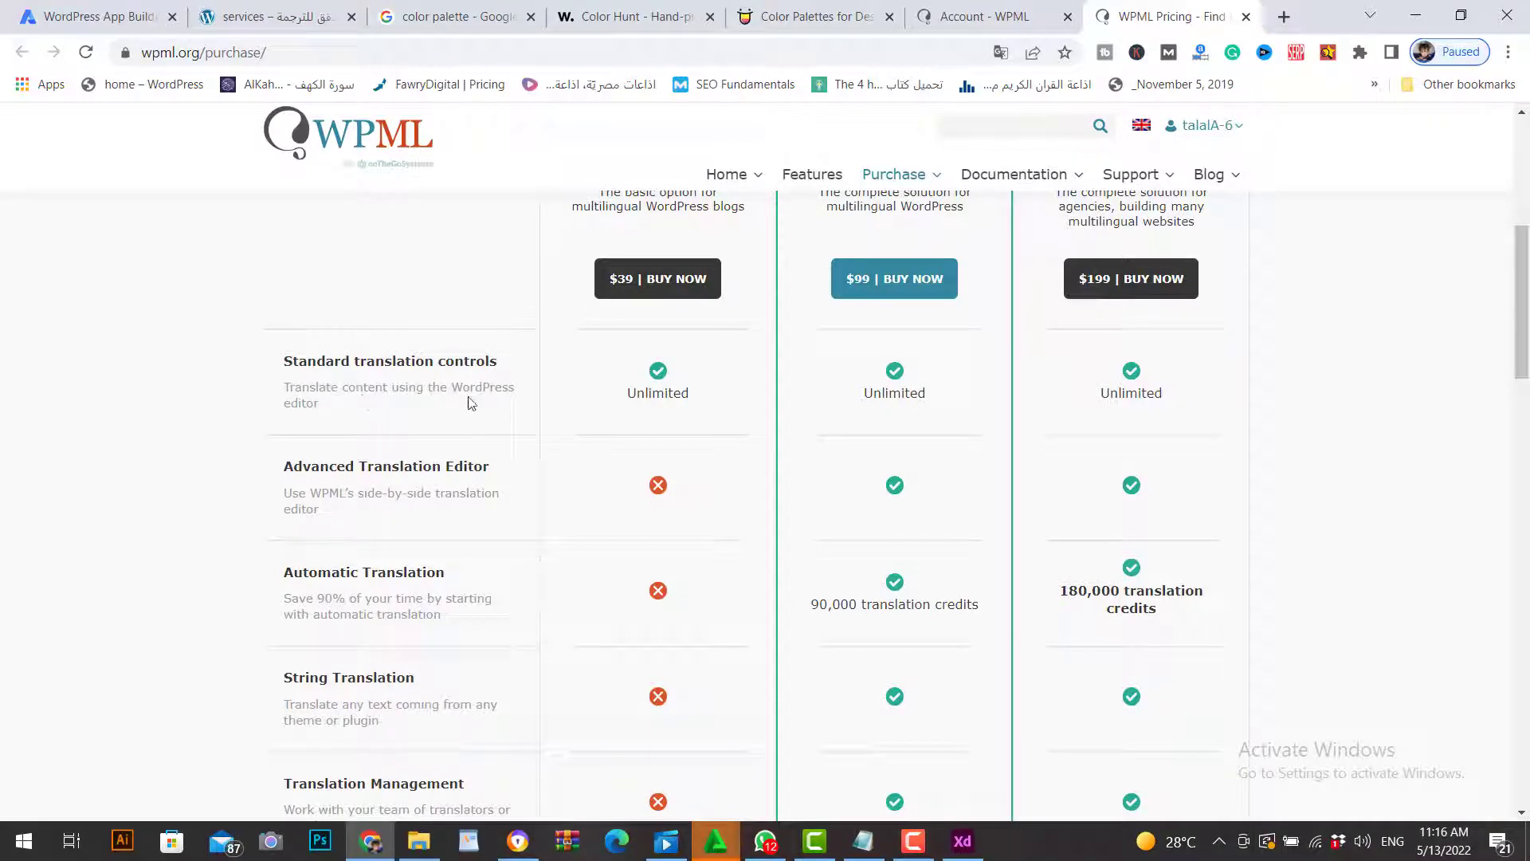
Step: Compare the features of the Multilingual Blog, CMS and Agency plans in the WPML pricing table
{"action": "scroll", "coordinate": [458, 440], "scroll_direction": "down", "scroll_amount": 2}
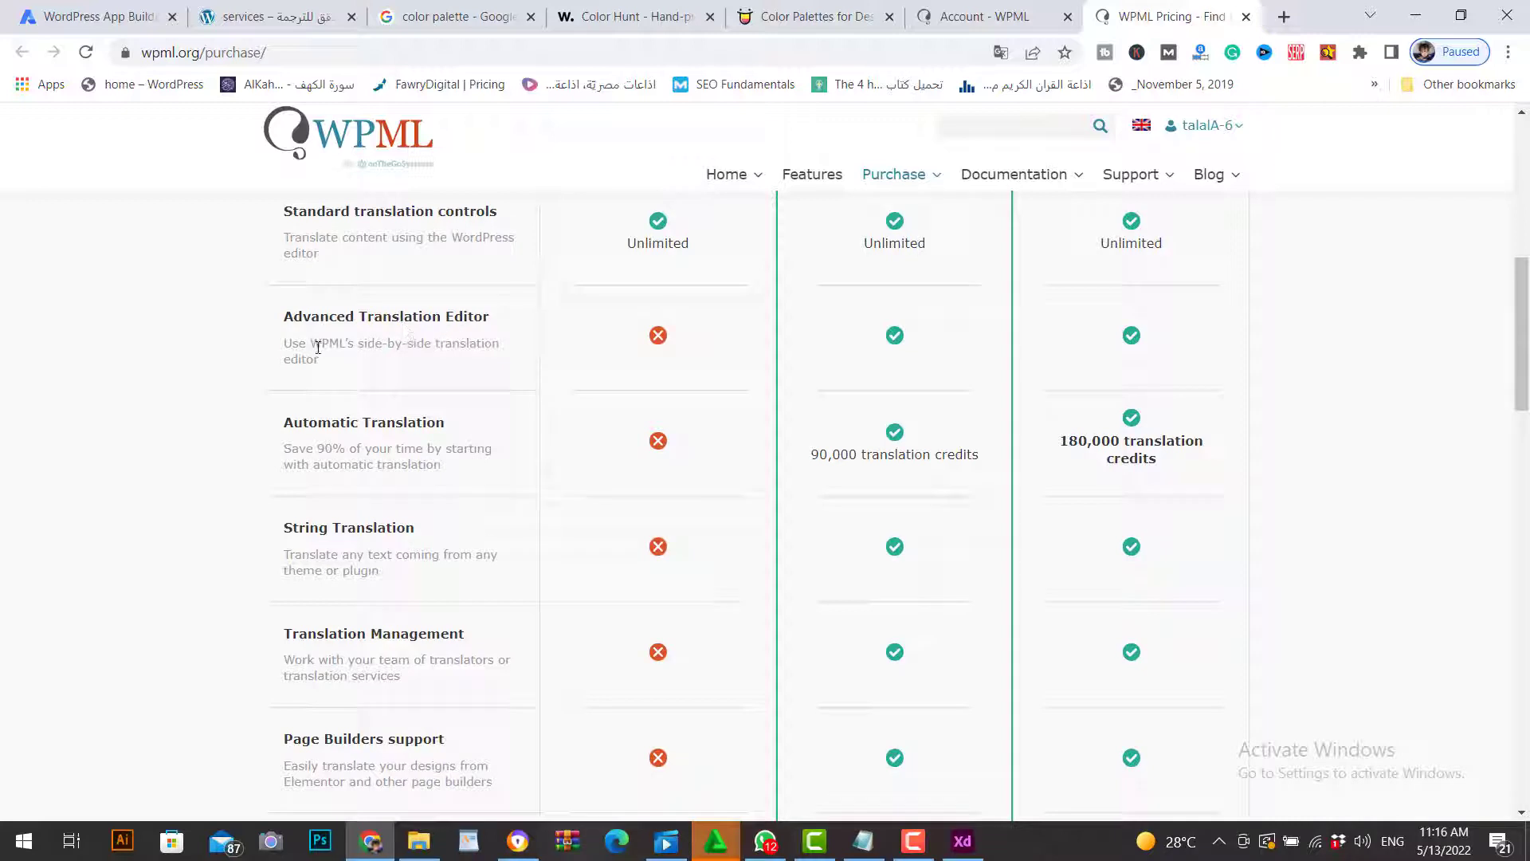
{"action": "left_click_drag", "start_coordinate": [318, 347], "coordinate": [494, 348]}
{"action": "left_click", "coordinate": [579, 357]}
{"action": "scroll", "coordinate": [619, 380], "scroll_direction": "up", "scroll_amount": 2}
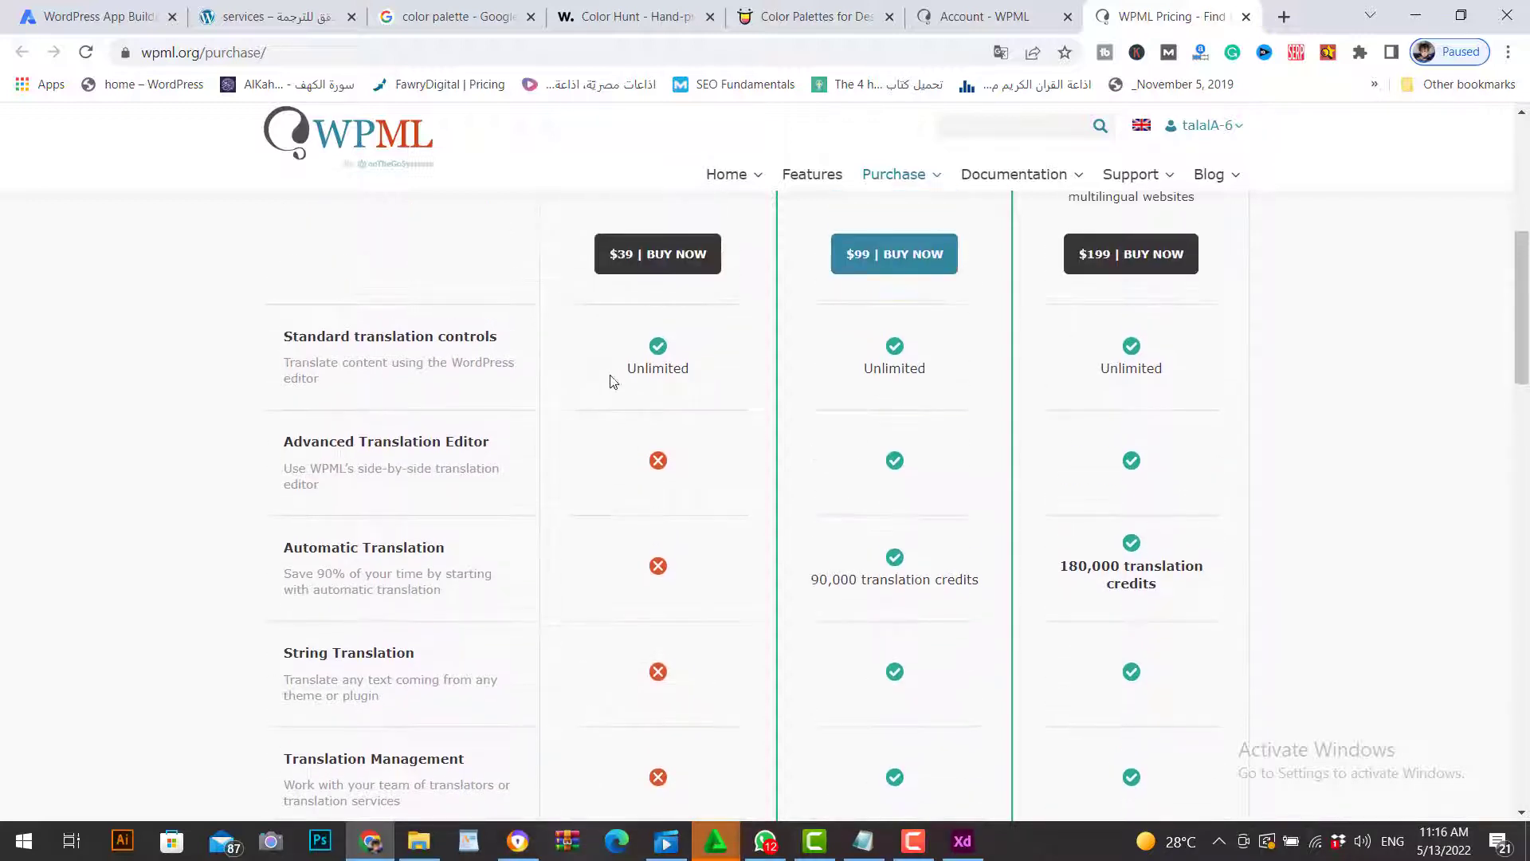
{"action": "scroll", "coordinate": [635, 319], "scroll_direction": "up", "scroll_amount": 3}
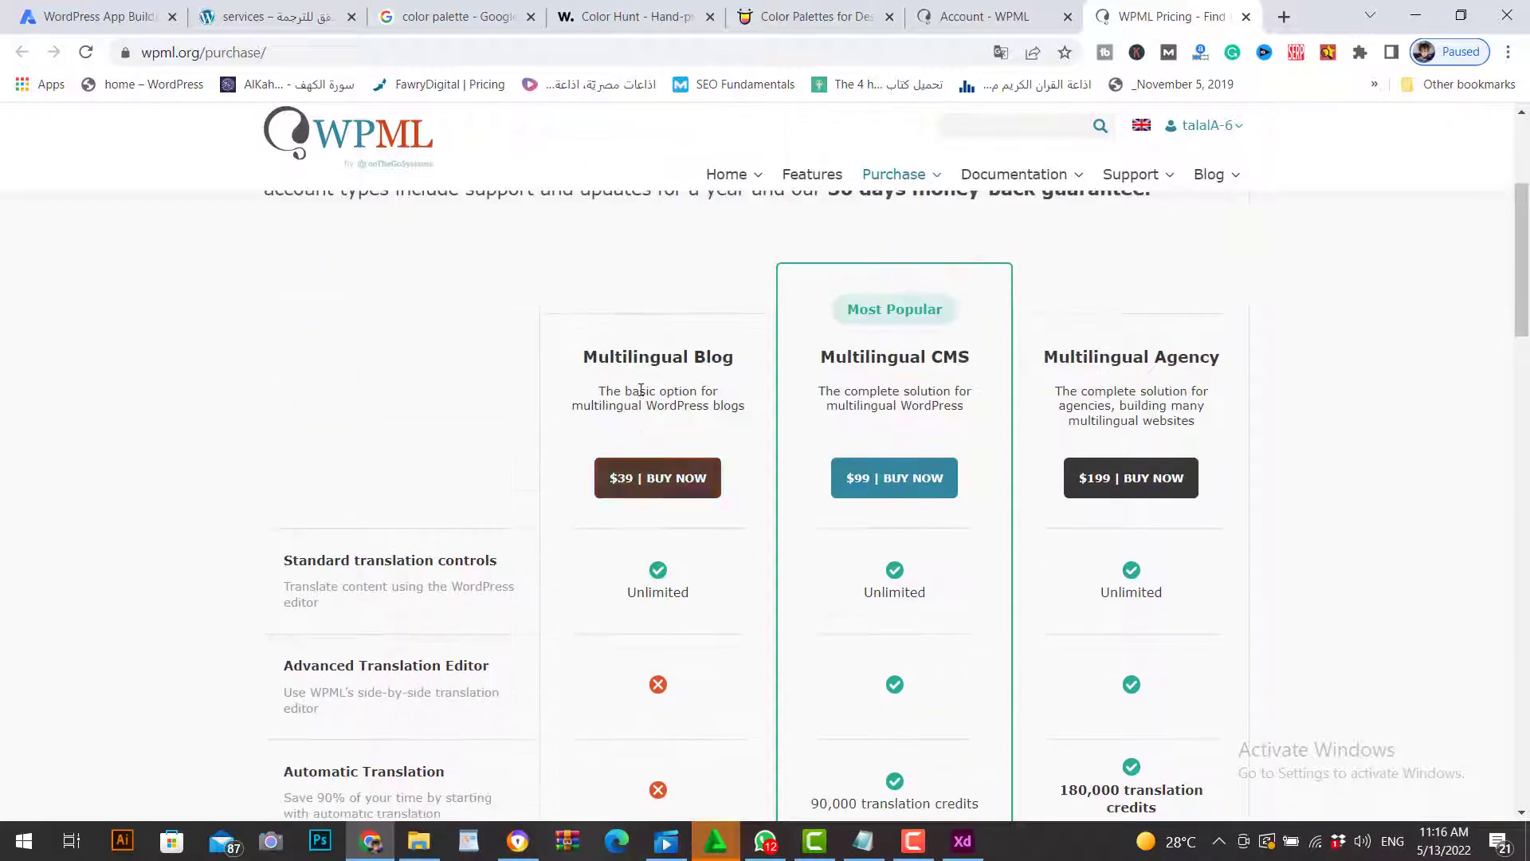
{"action": "scroll", "coordinate": [636, 487], "scroll_direction": "down", "scroll_amount": 3}
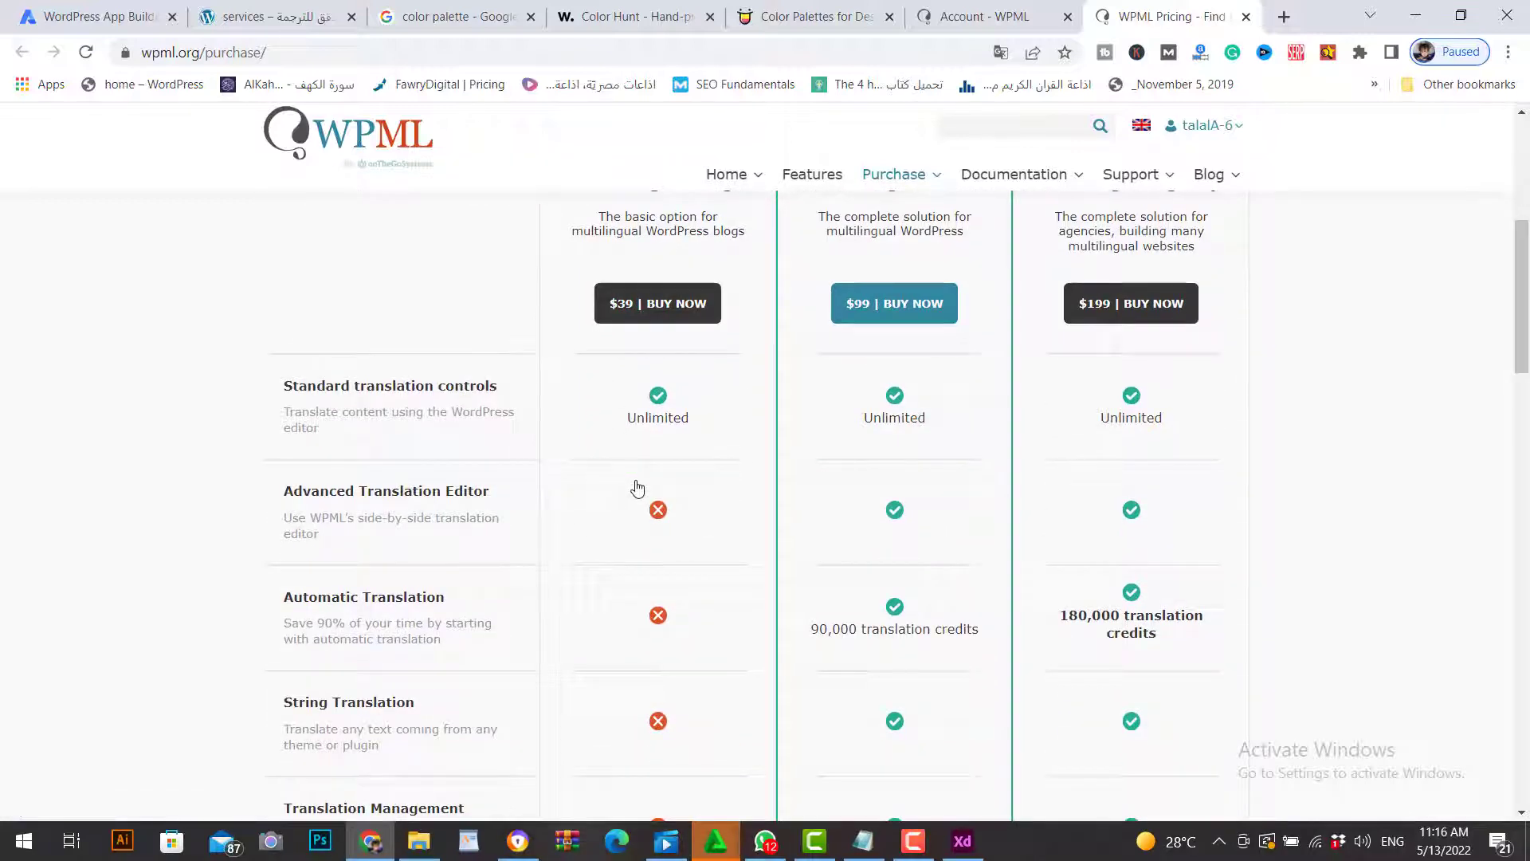
{"action": "scroll", "coordinate": [636, 487], "scroll_direction": "down", "scroll_amount": 2}
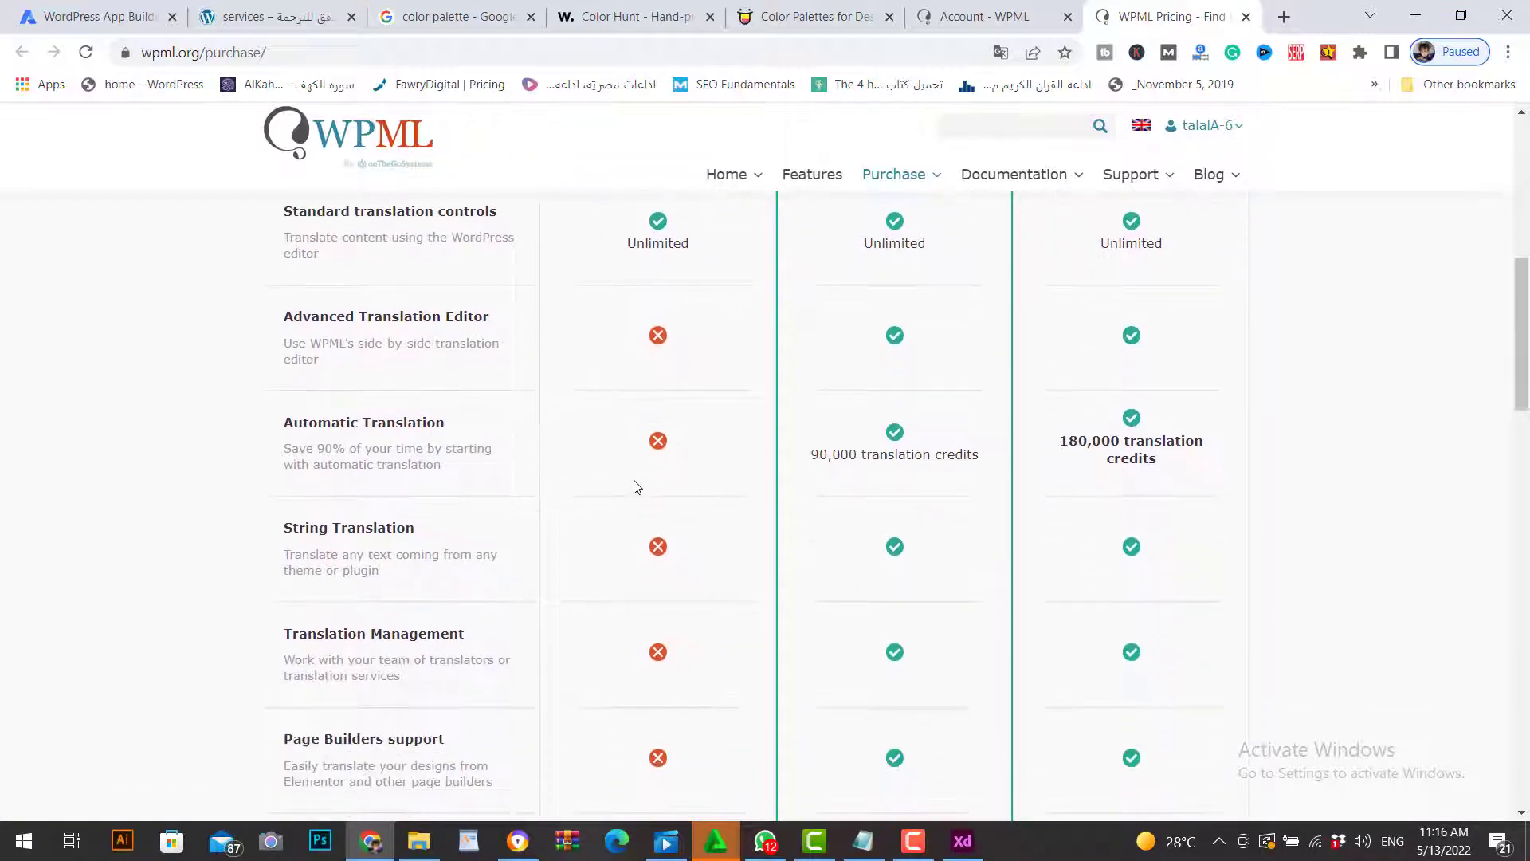
{"action": "scroll", "coordinate": [635, 486], "scroll_direction": "down", "scroll_amount": 4}
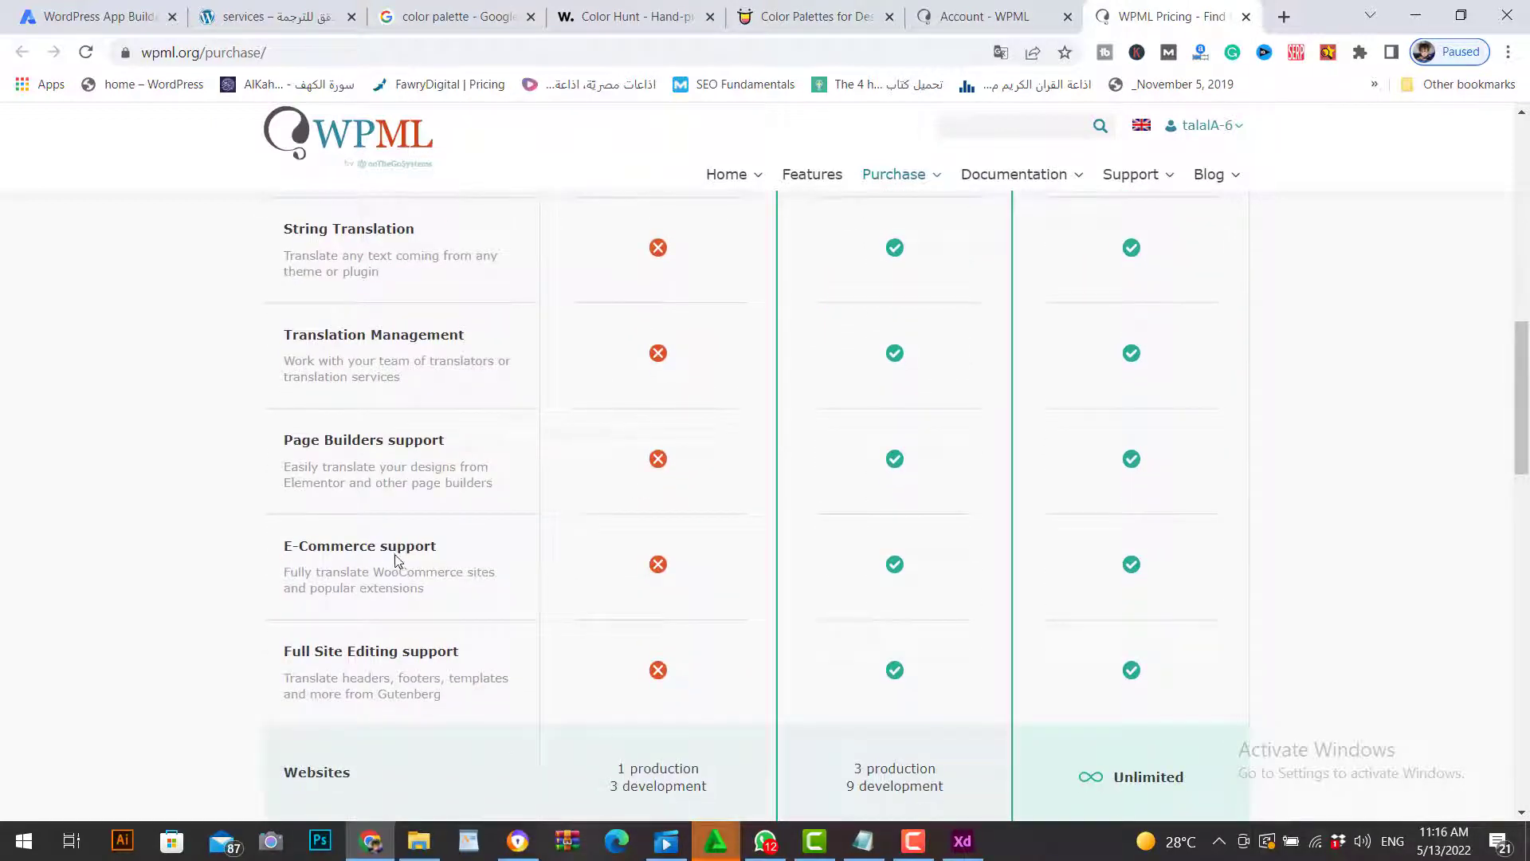
{"action": "scroll", "coordinate": [305, 486], "scroll_direction": "up", "scroll_amount": 1}
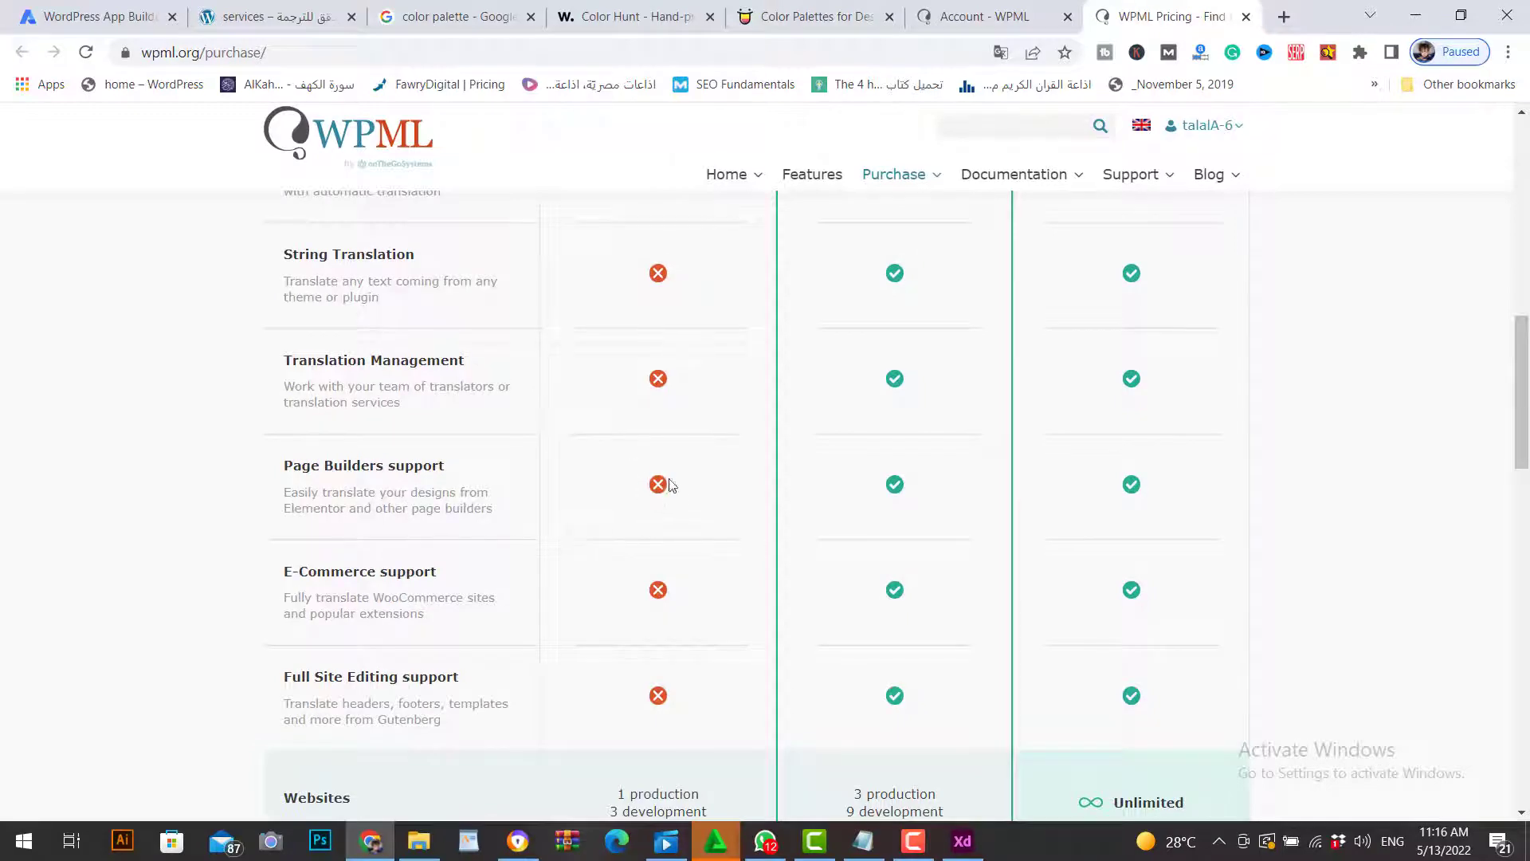
{"action": "scroll", "coordinate": [881, 496], "scroll_direction": "up", "scroll_amount": 10}
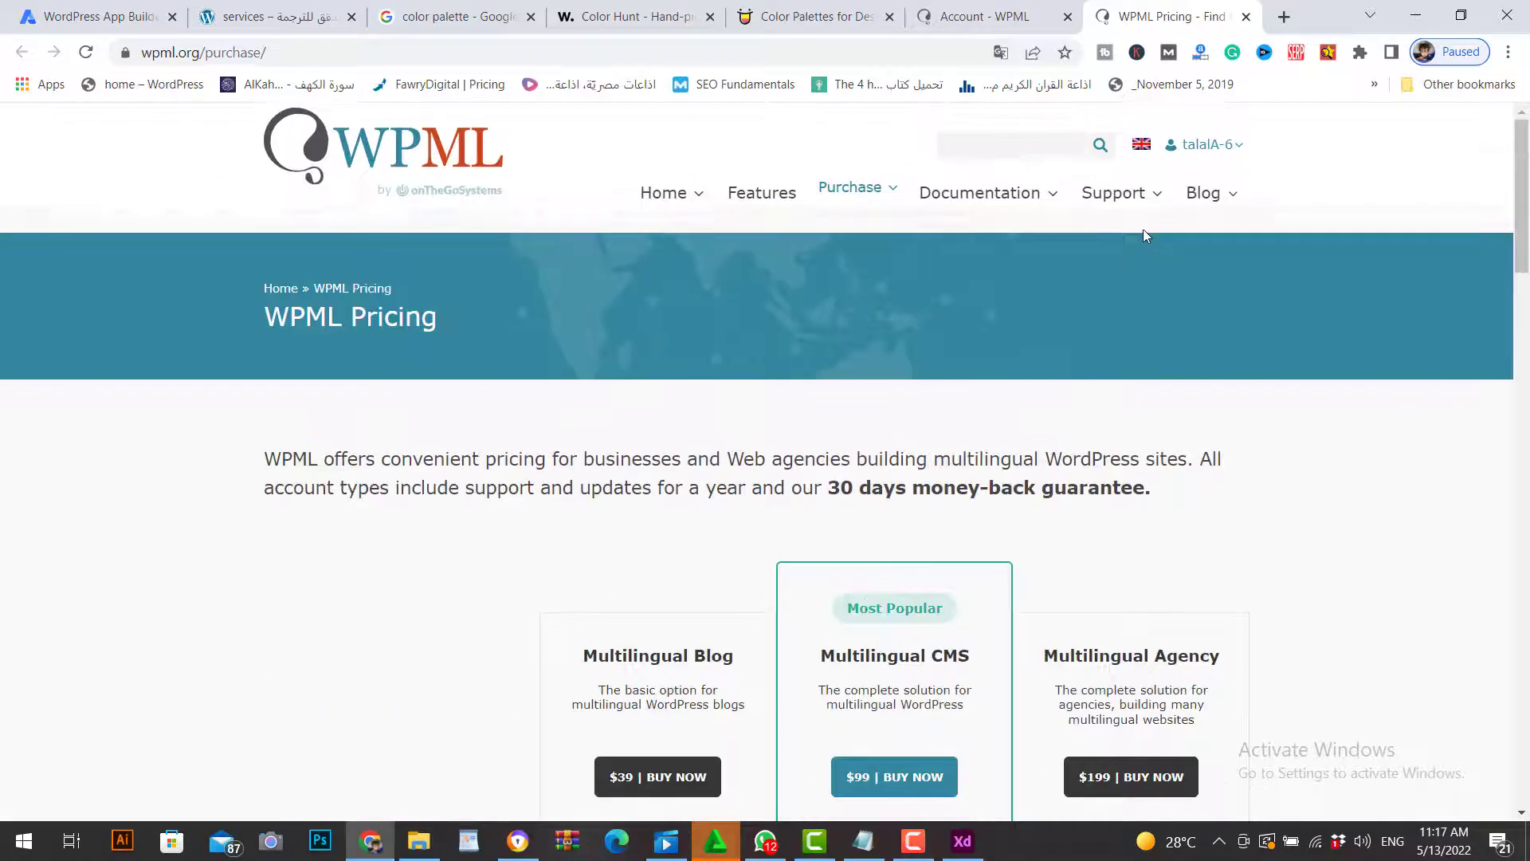
Step: From the WPML account's downloads, open the OTGS Installer instructions and download version 3.0.3, closing the archive once it opens
{"action": "mouse_move", "coordinate": [1203, 151]}
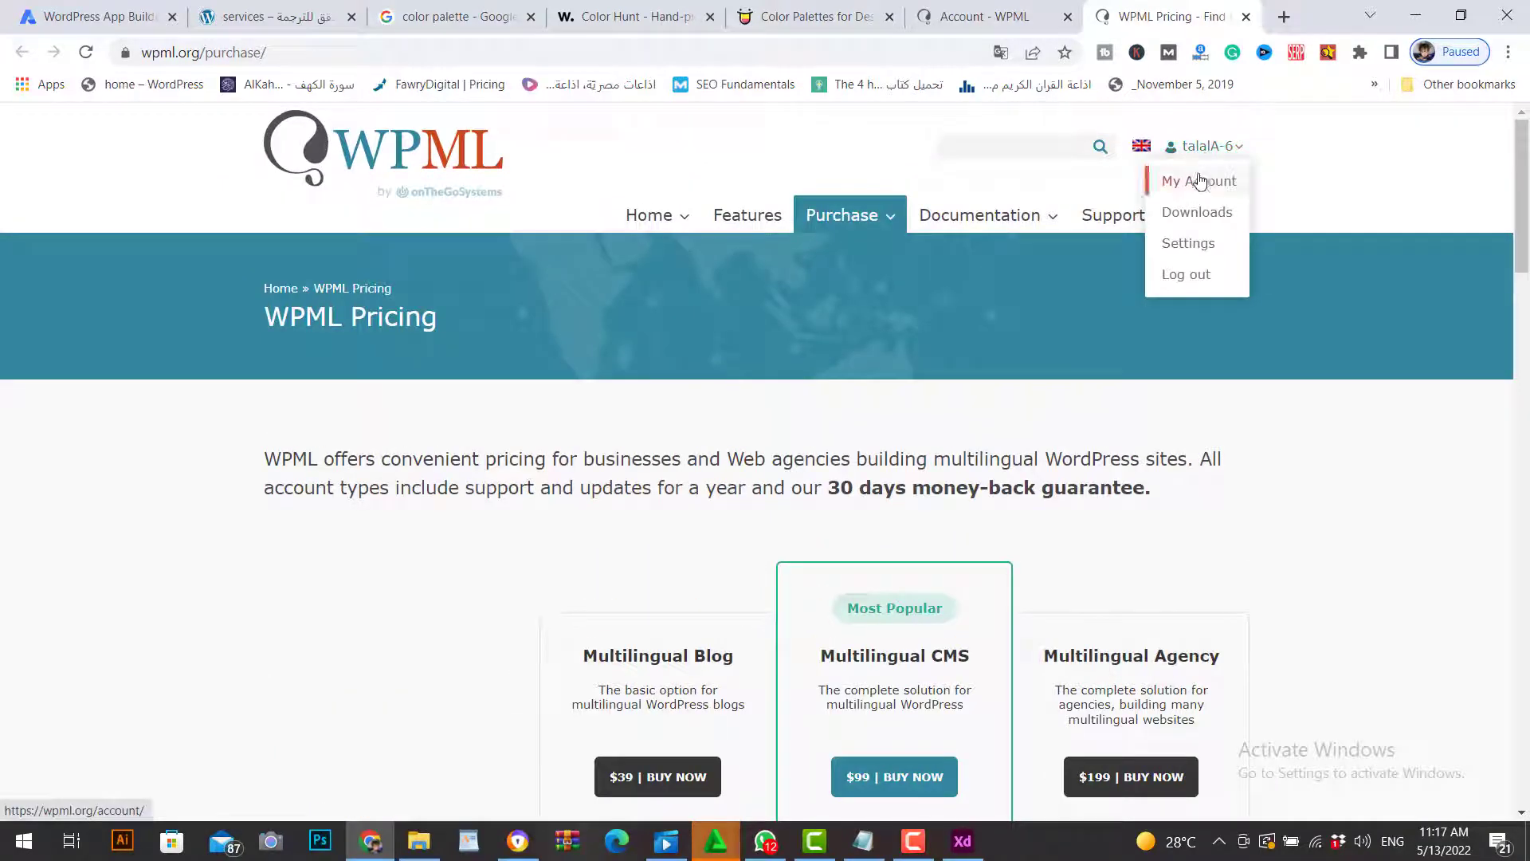
{"action": "left_click", "coordinate": [1206, 187]}
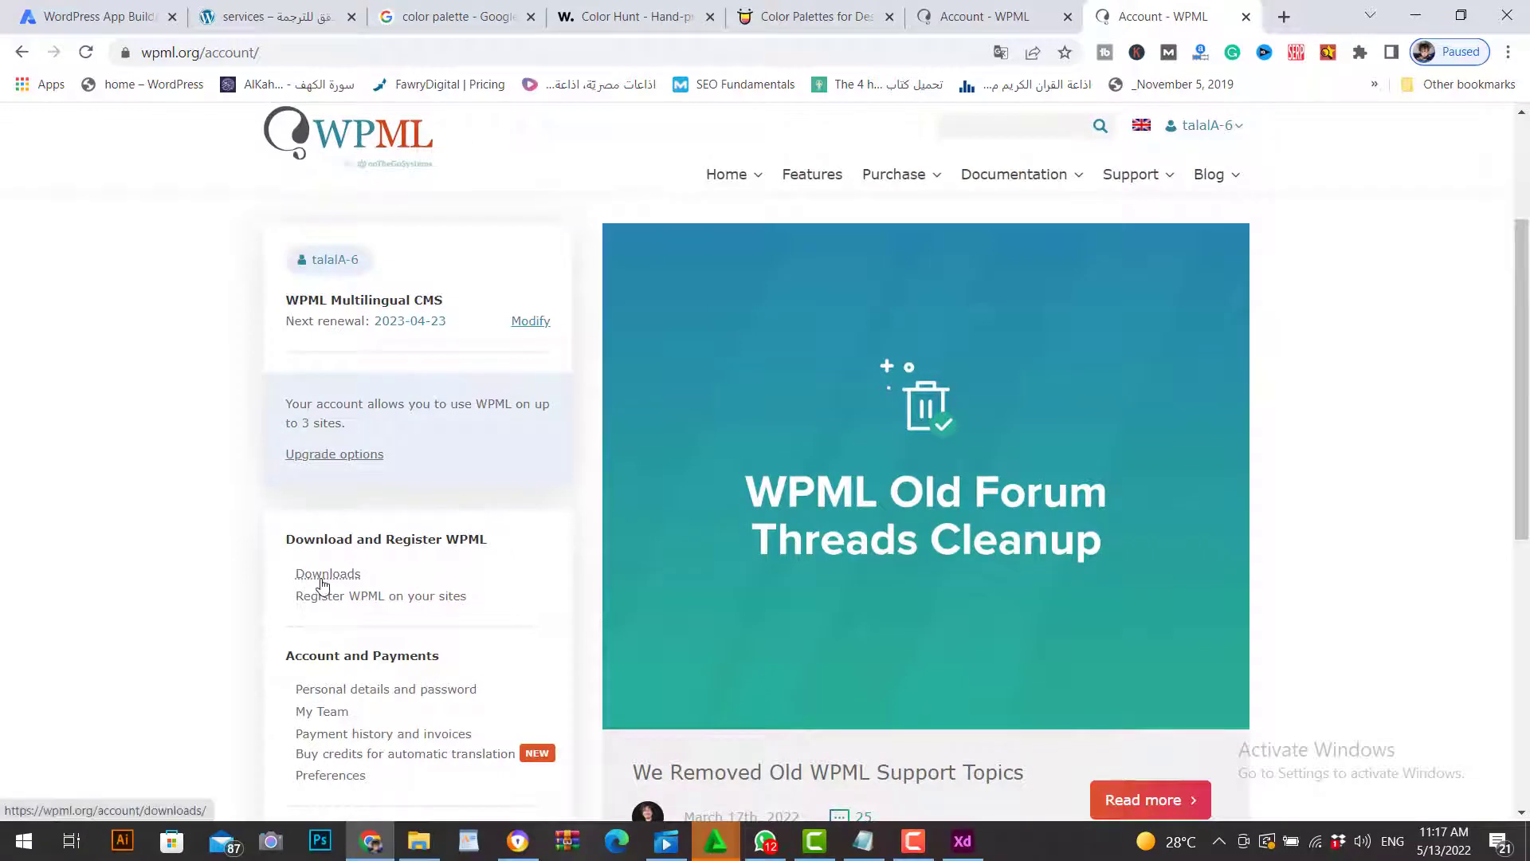
{"action": "left_click", "coordinate": [322, 575]}
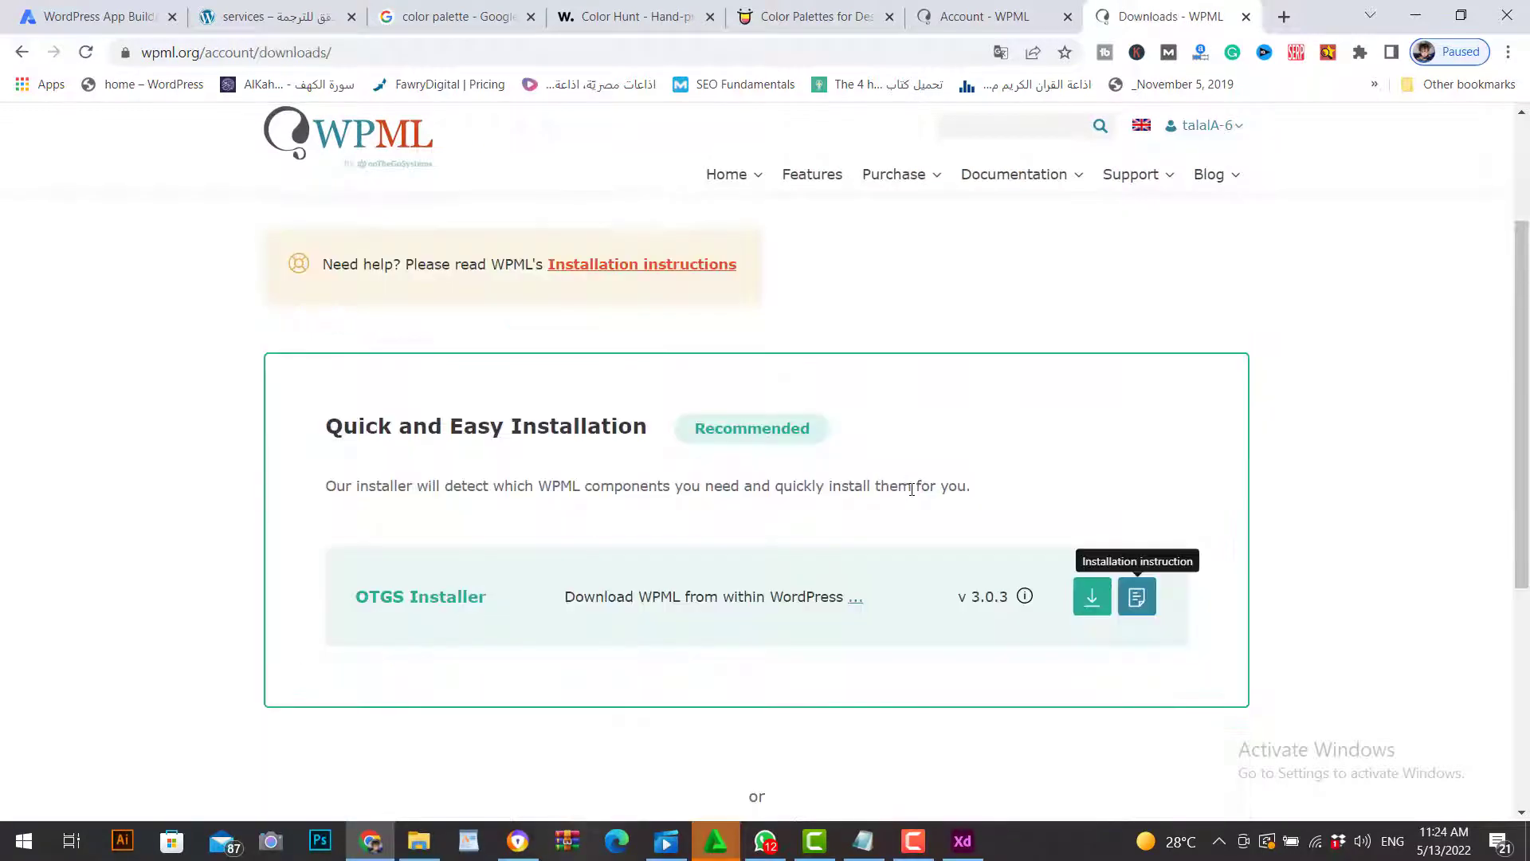
{"action": "left_click", "coordinate": [1137, 598]}
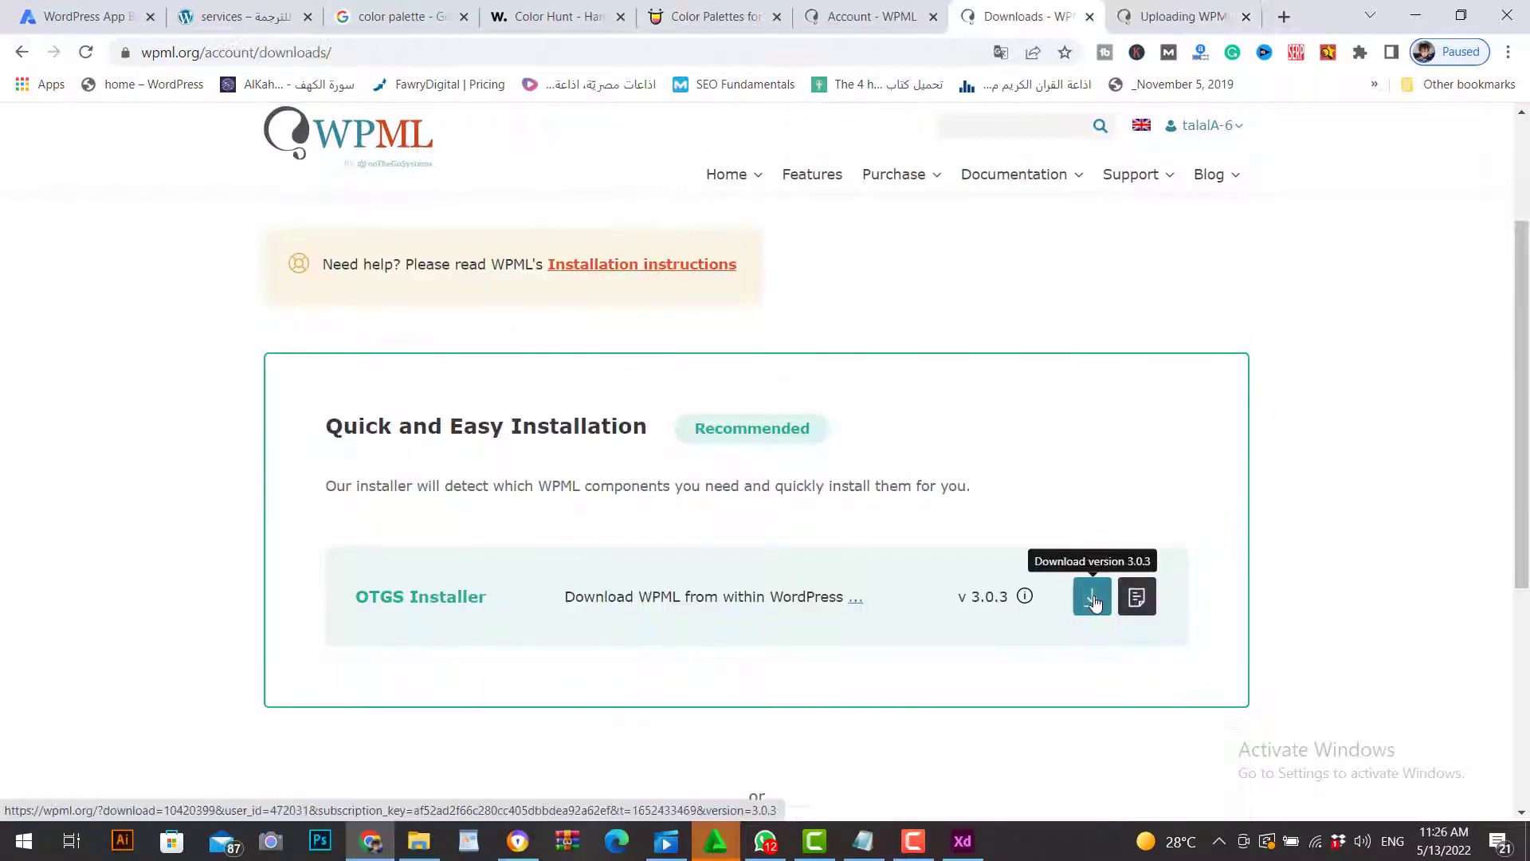
{"action": "left_click", "coordinate": [1093, 599]}
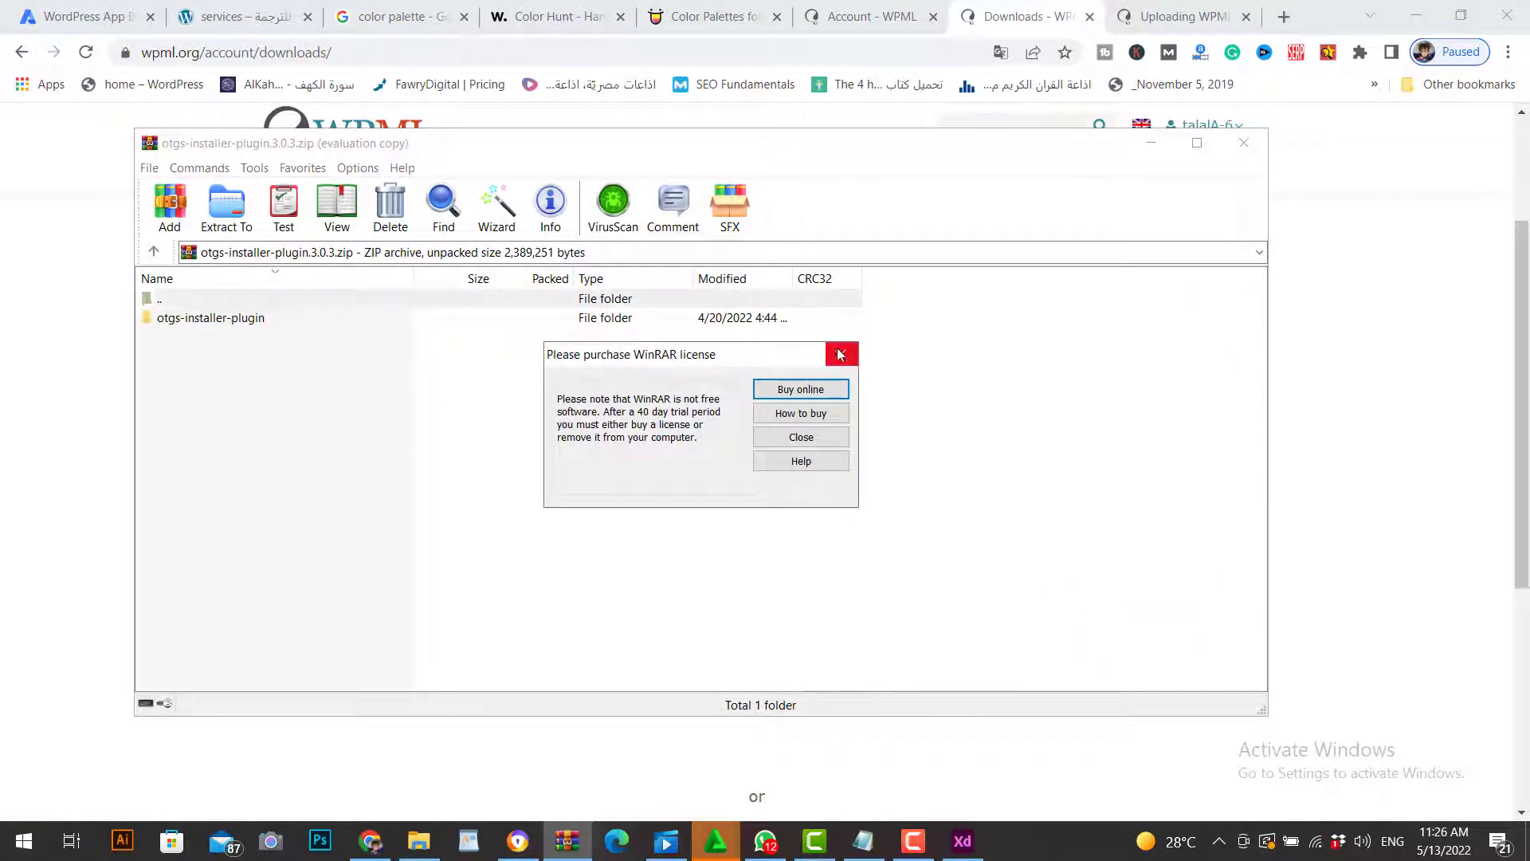
{"action": "left_click", "coordinate": [842, 354]}
{"action": "left_click", "coordinate": [1243, 143]}
Step: Switch to the translation website and go to its WordPress dashboard at almudagig.com/wp-admin
{"action": "left_click", "coordinate": [271, 17]}
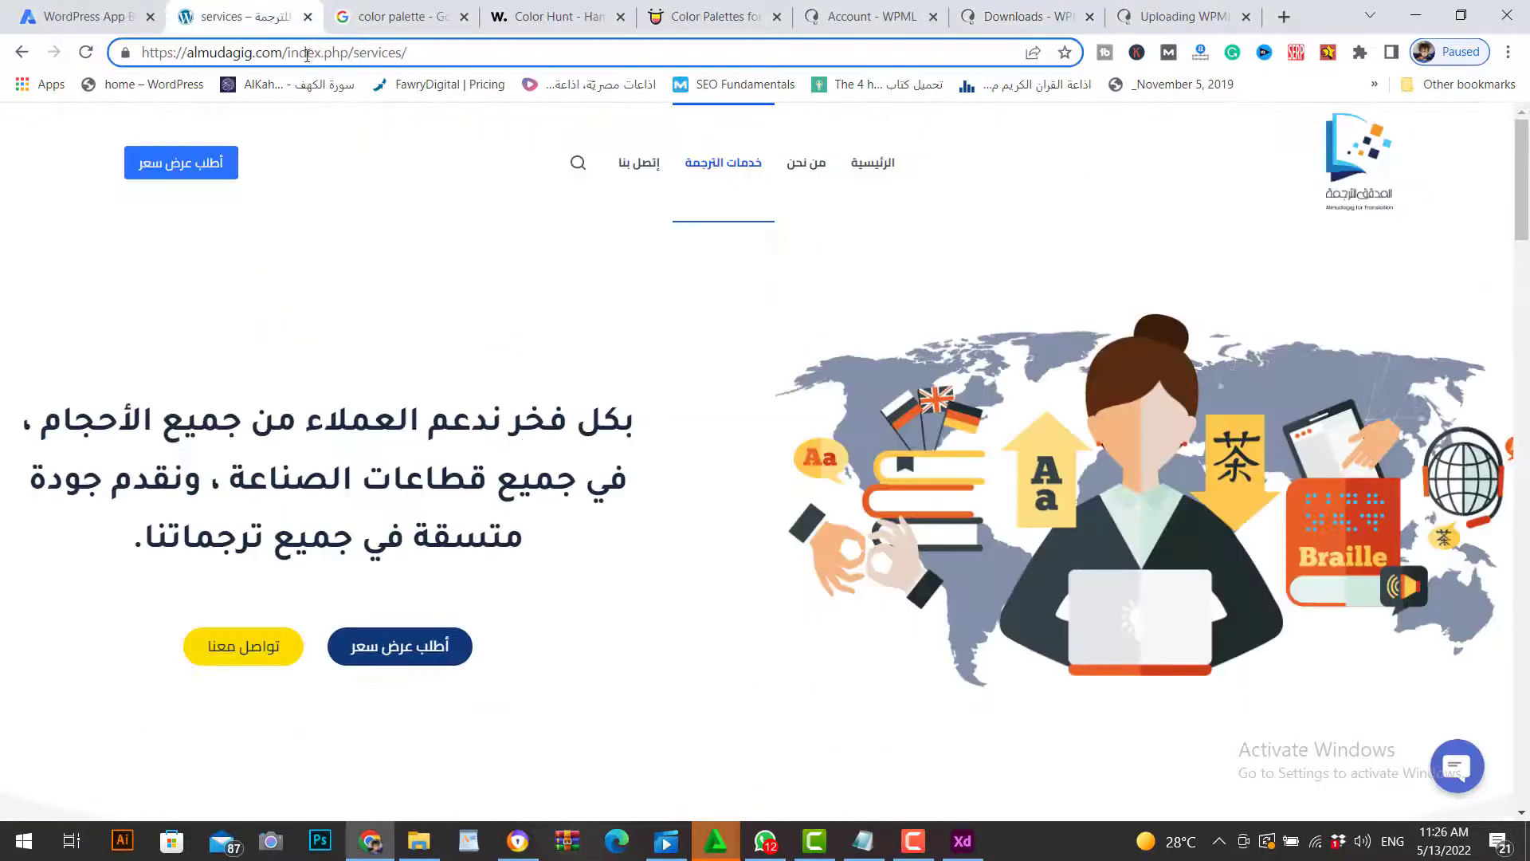
{"action": "left_click_drag", "start_coordinate": [283, 53], "coordinate": [483, 72]}
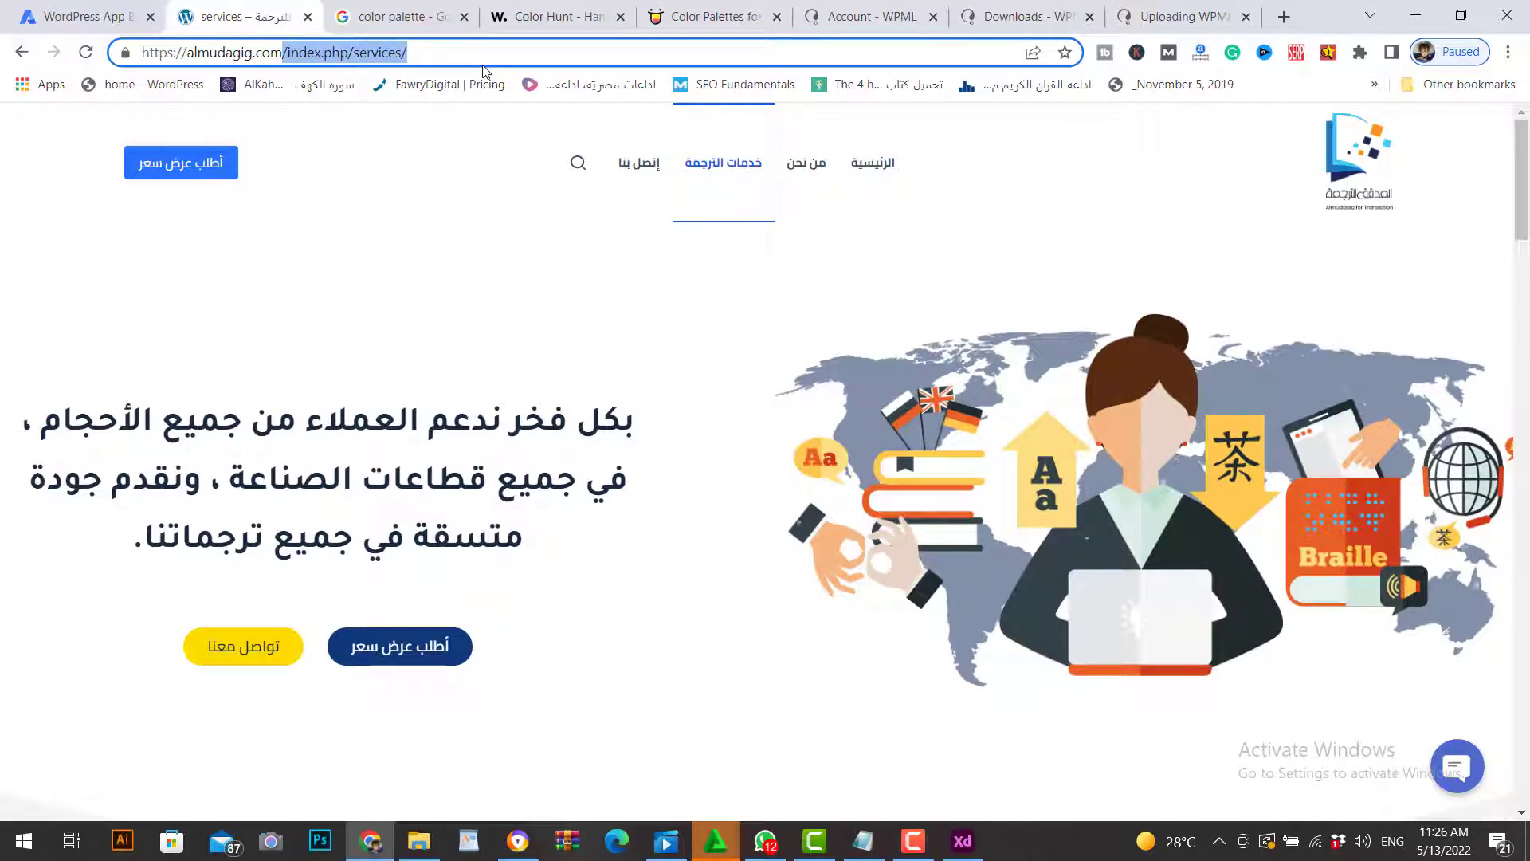
{"action": "type", "text": "/"}
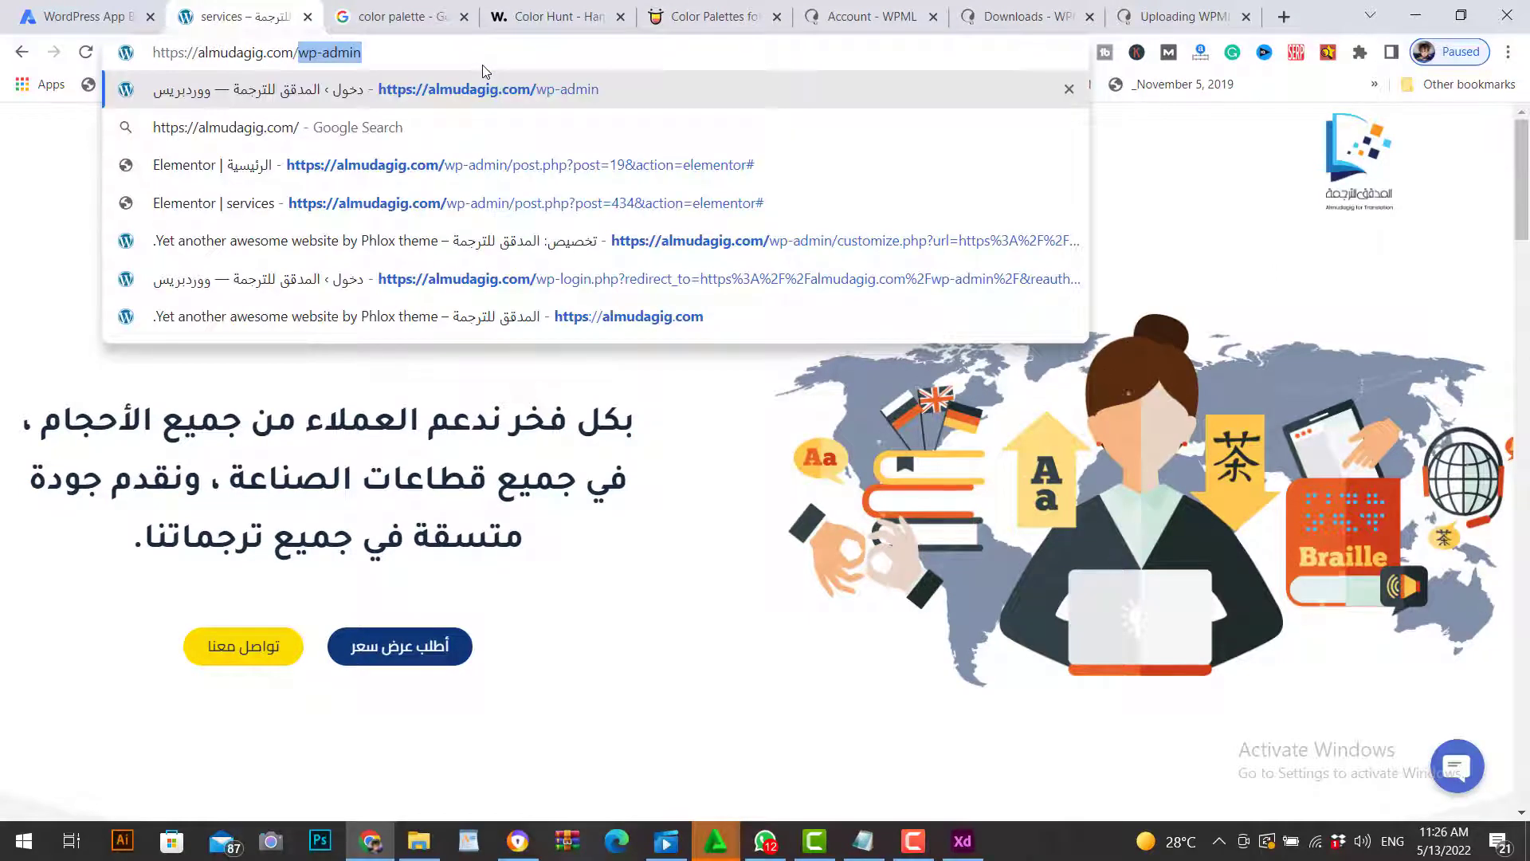
{"action": "key", "text": "Return"}
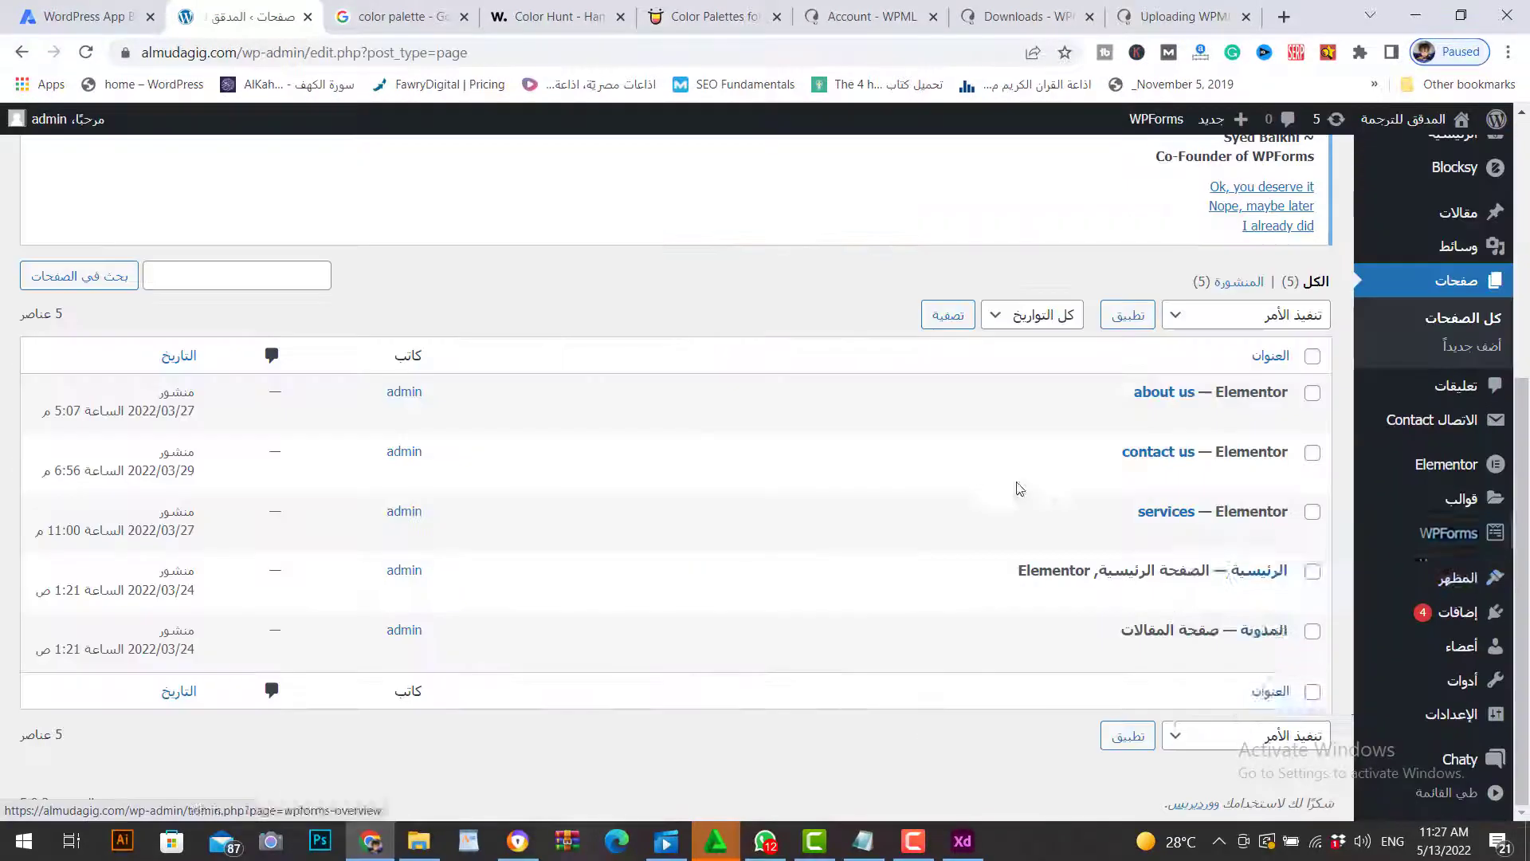
Step: Add a new plugin to the site by uploading and installing otgs-installer-plugin.3.0.3.zip from Downloads
{"action": "mouse_move", "coordinate": [1456, 612]}
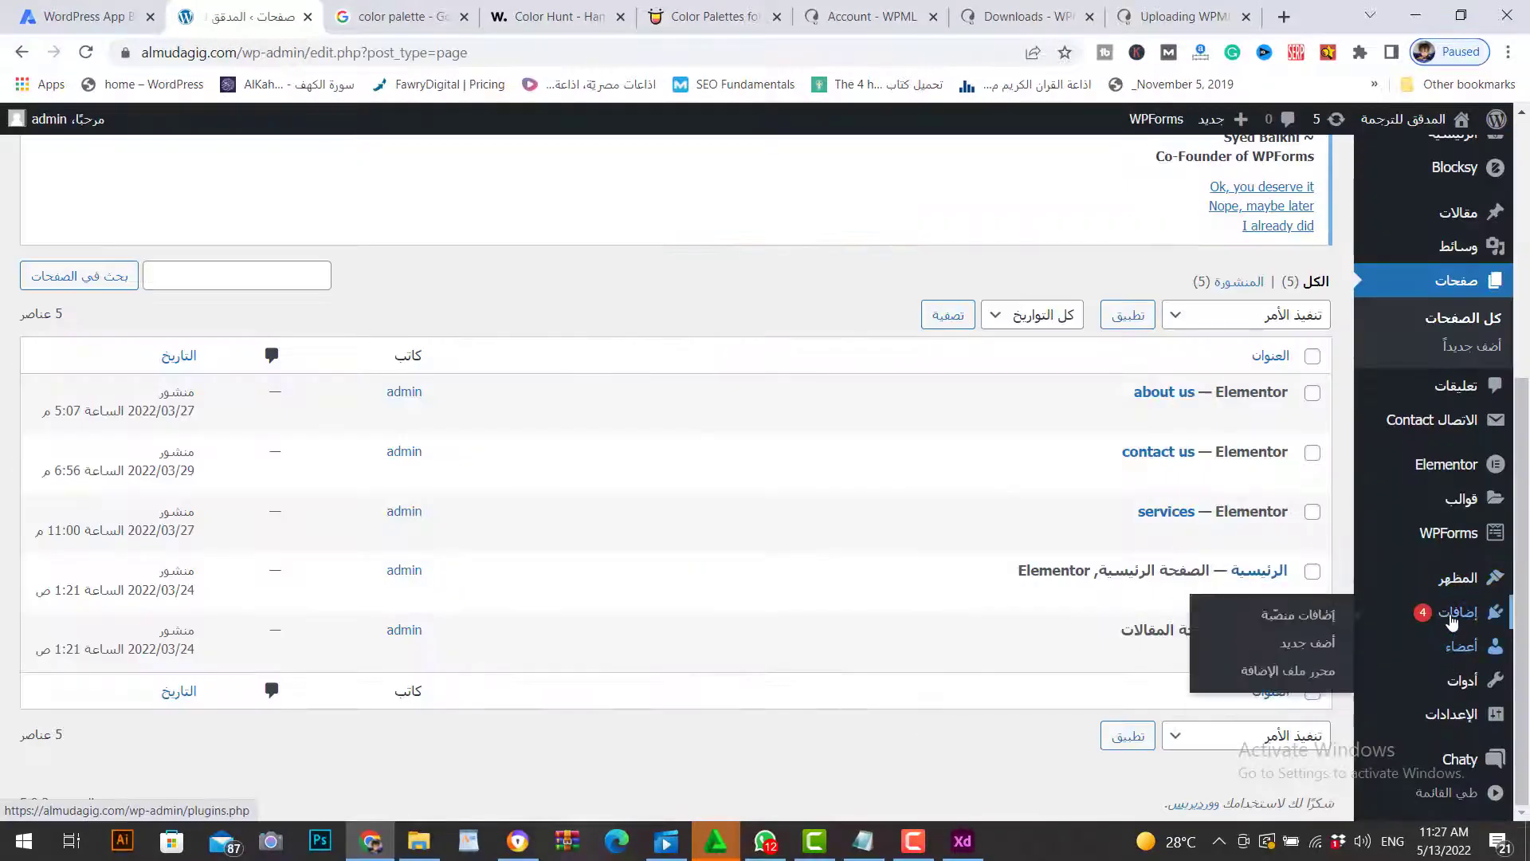
{"action": "left_click", "coordinate": [1302, 652]}
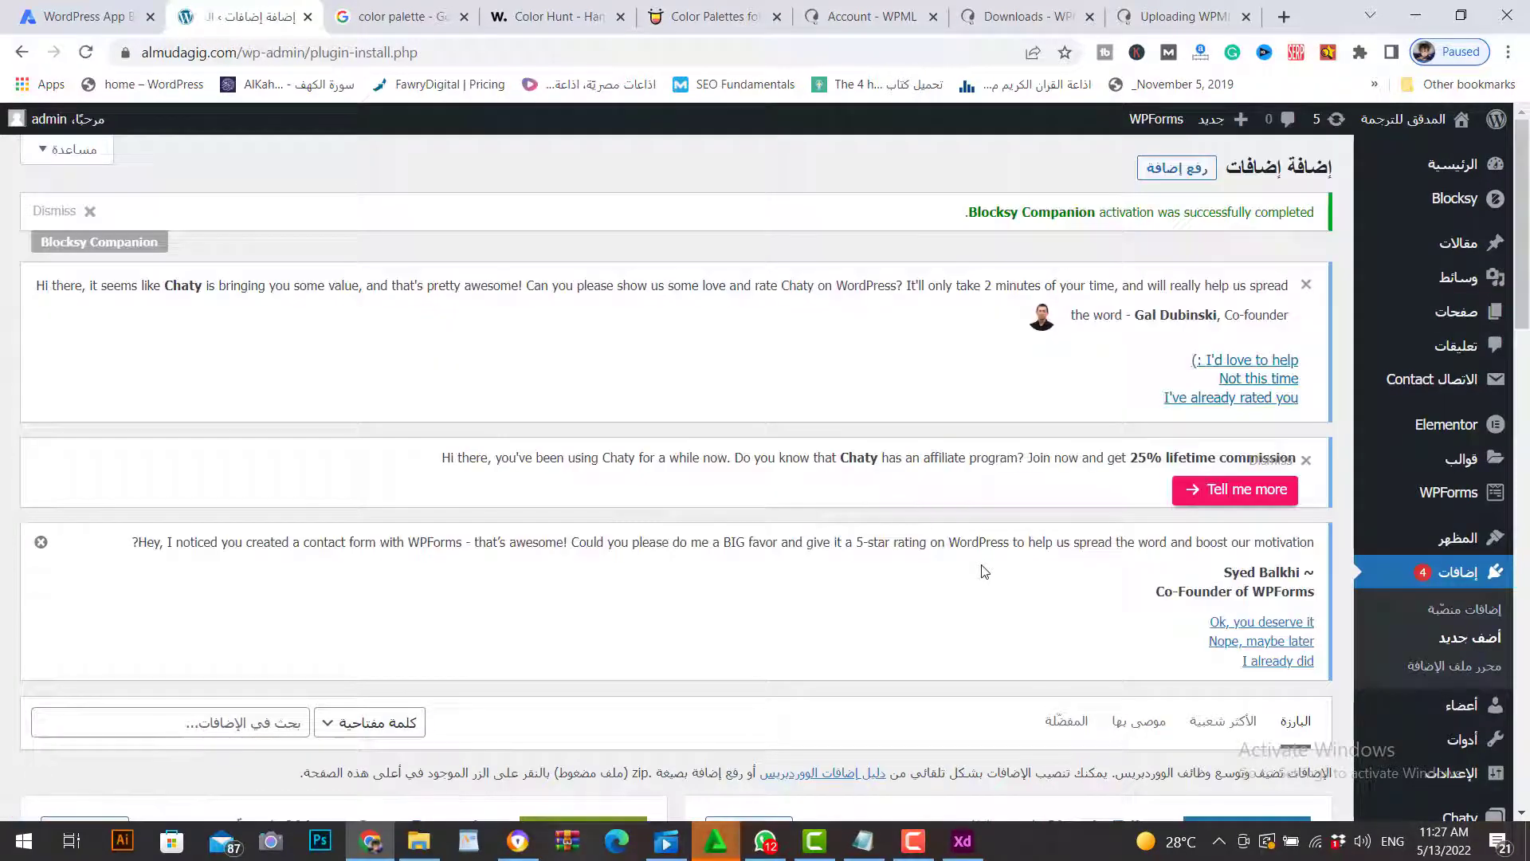
{"action": "left_click", "coordinate": [1175, 175]}
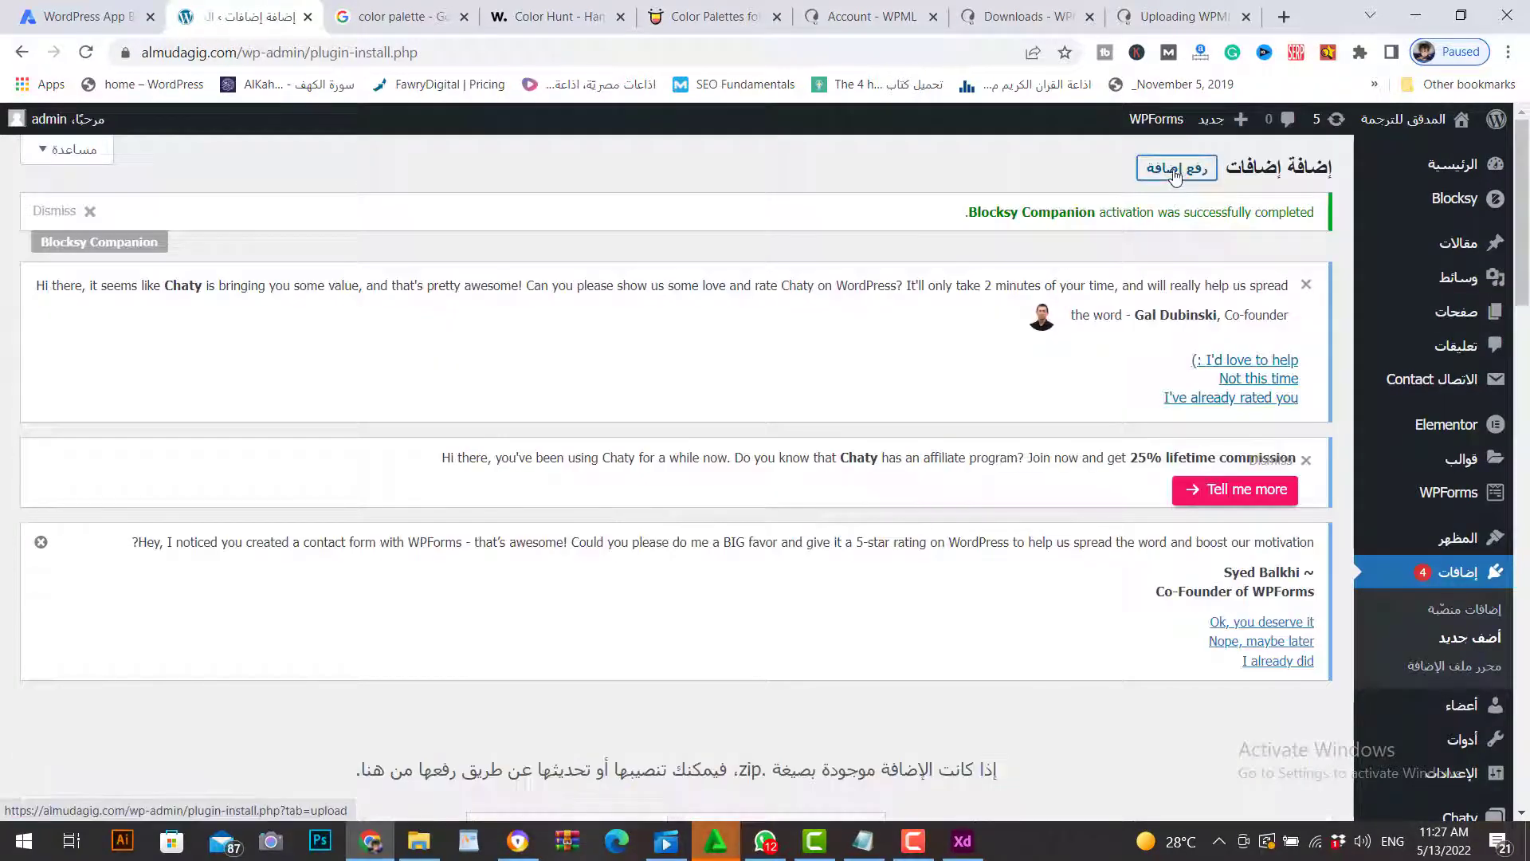
{"action": "scroll", "coordinate": [727, 556], "scroll_direction": "down", "scroll_amount": 5}
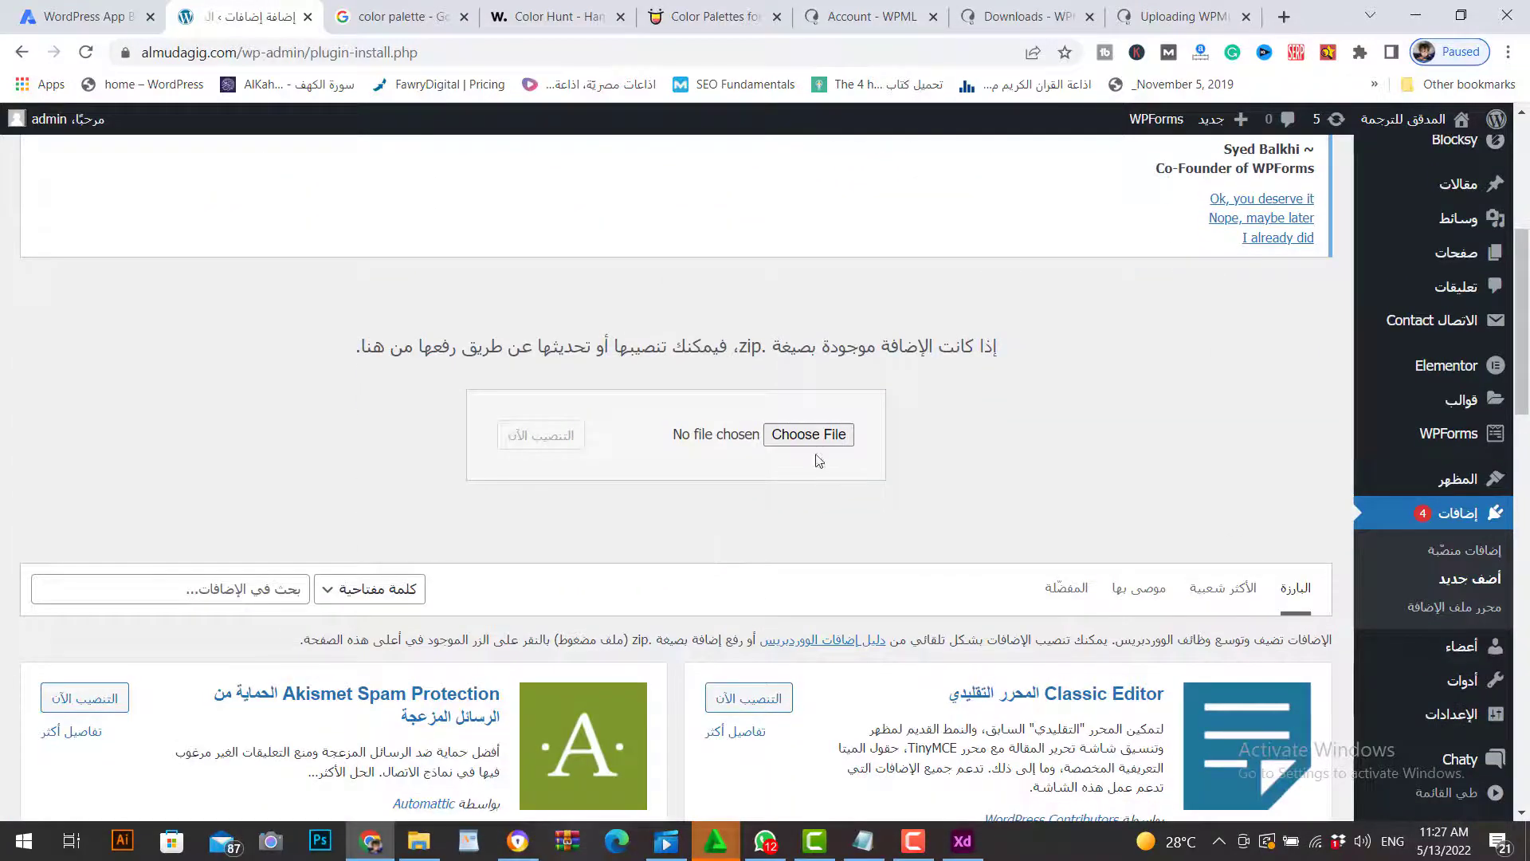
{"action": "left_click", "coordinate": [809, 440]}
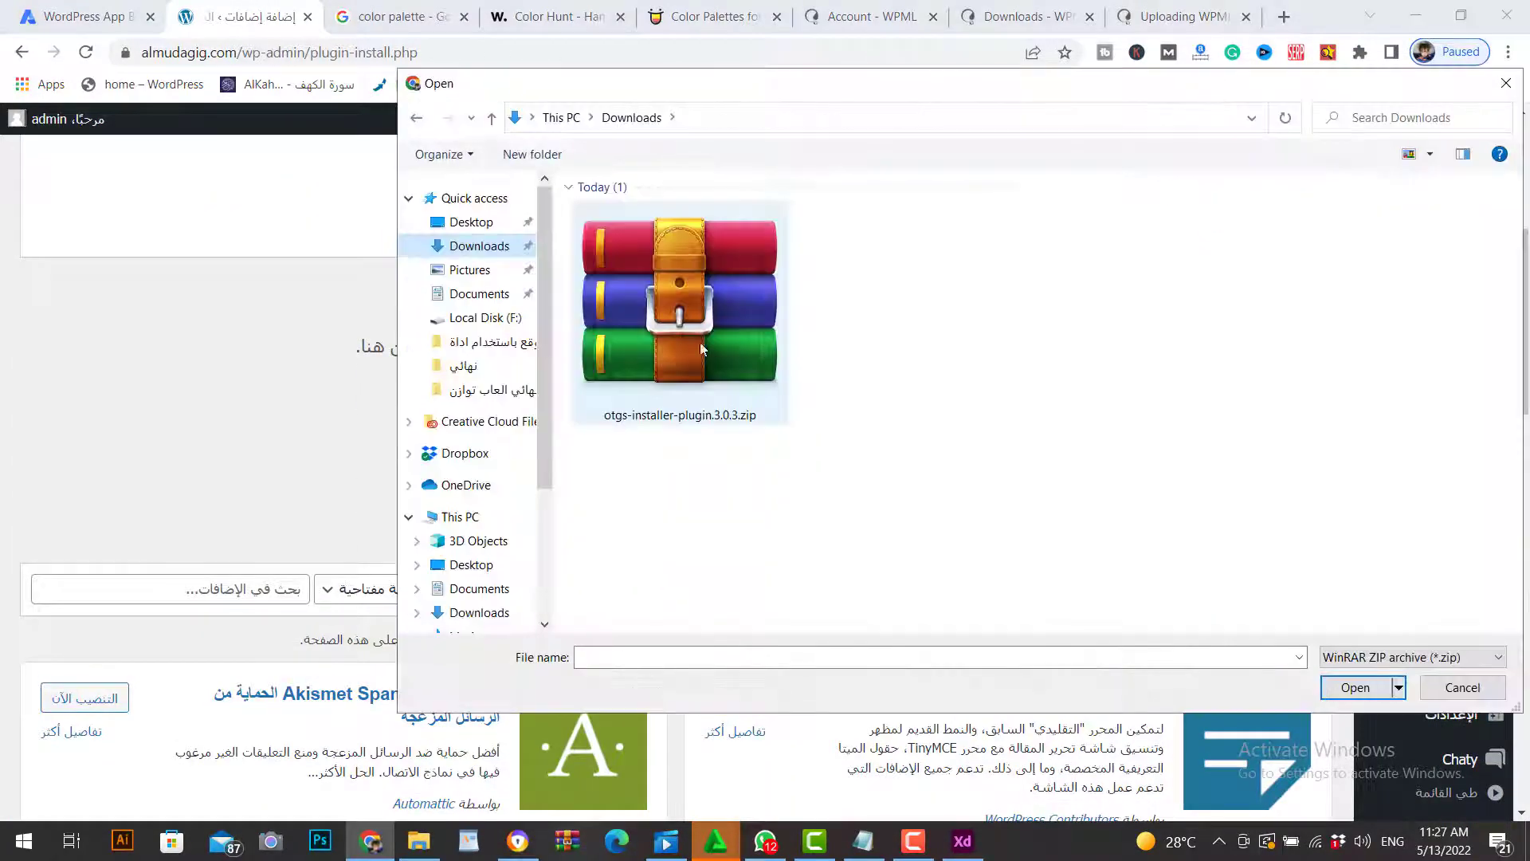
{"action": "left_click", "coordinate": [678, 299]}
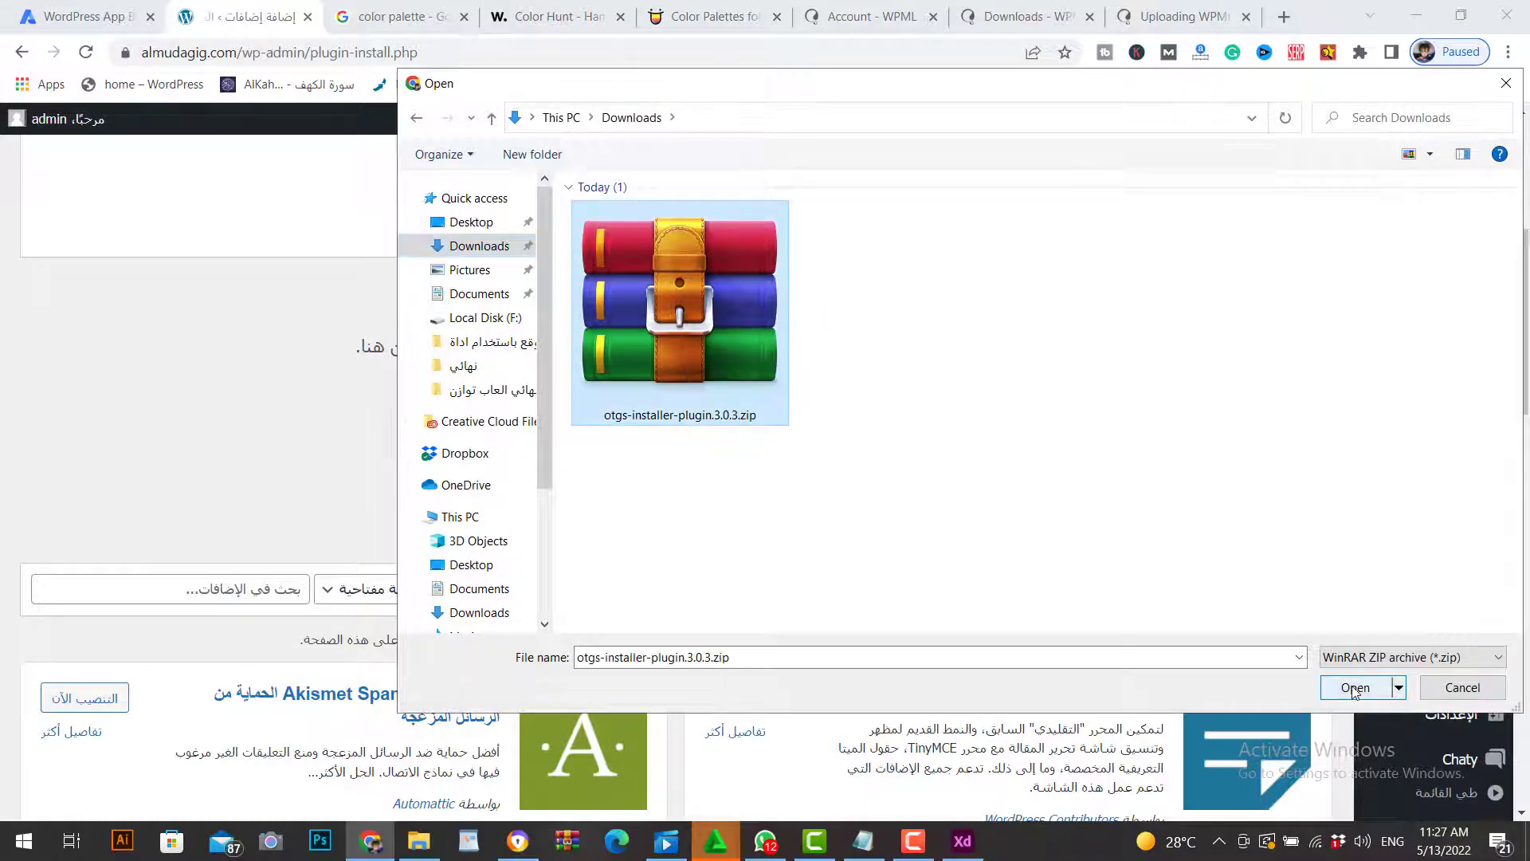
{"action": "left_click", "coordinate": [1355, 686]}
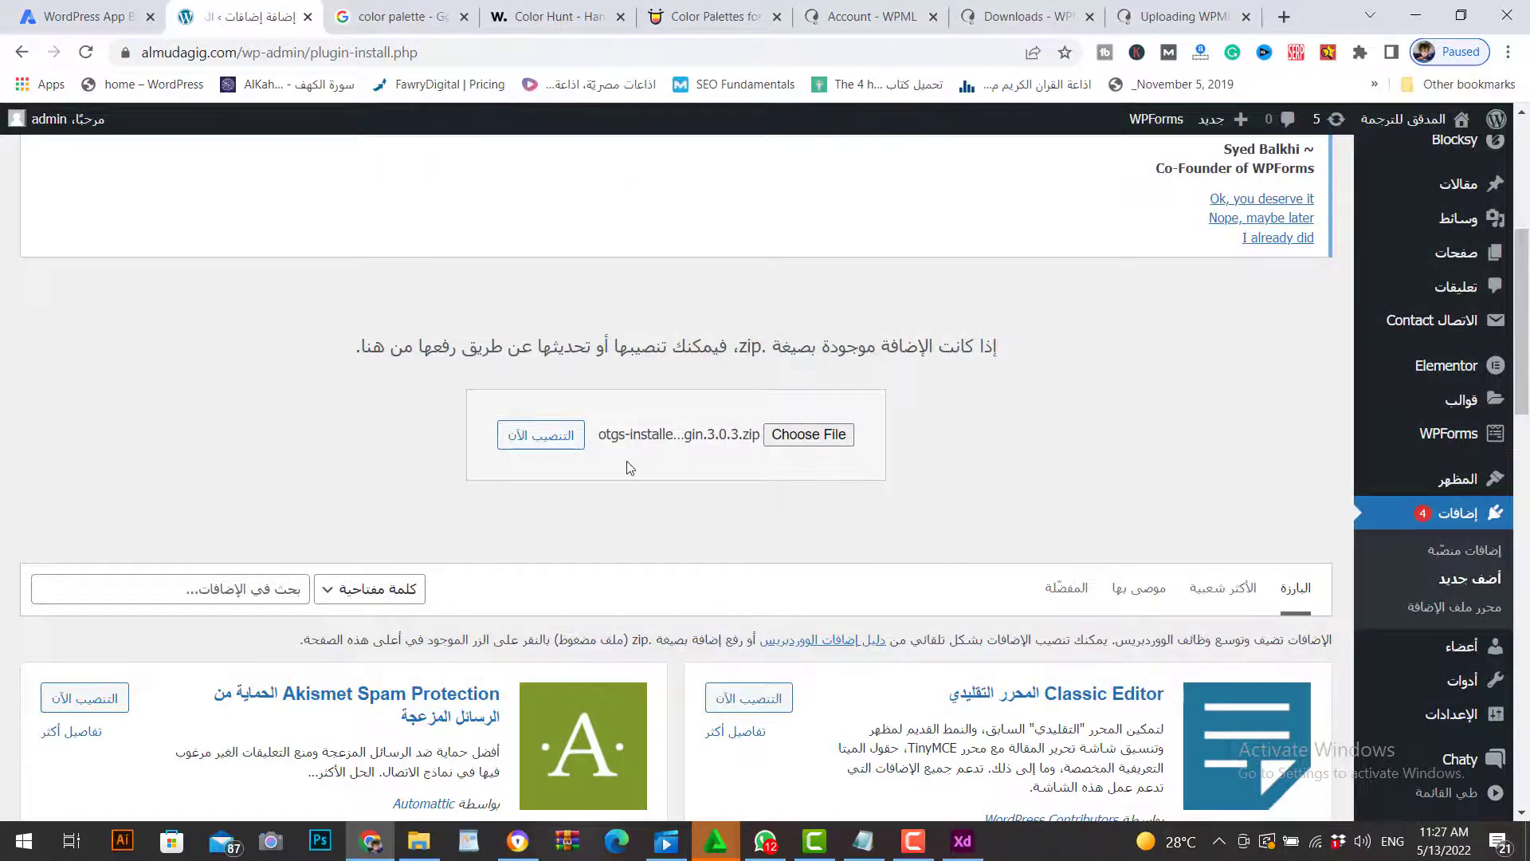
{"action": "left_click", "coordinate": [540, 443]}
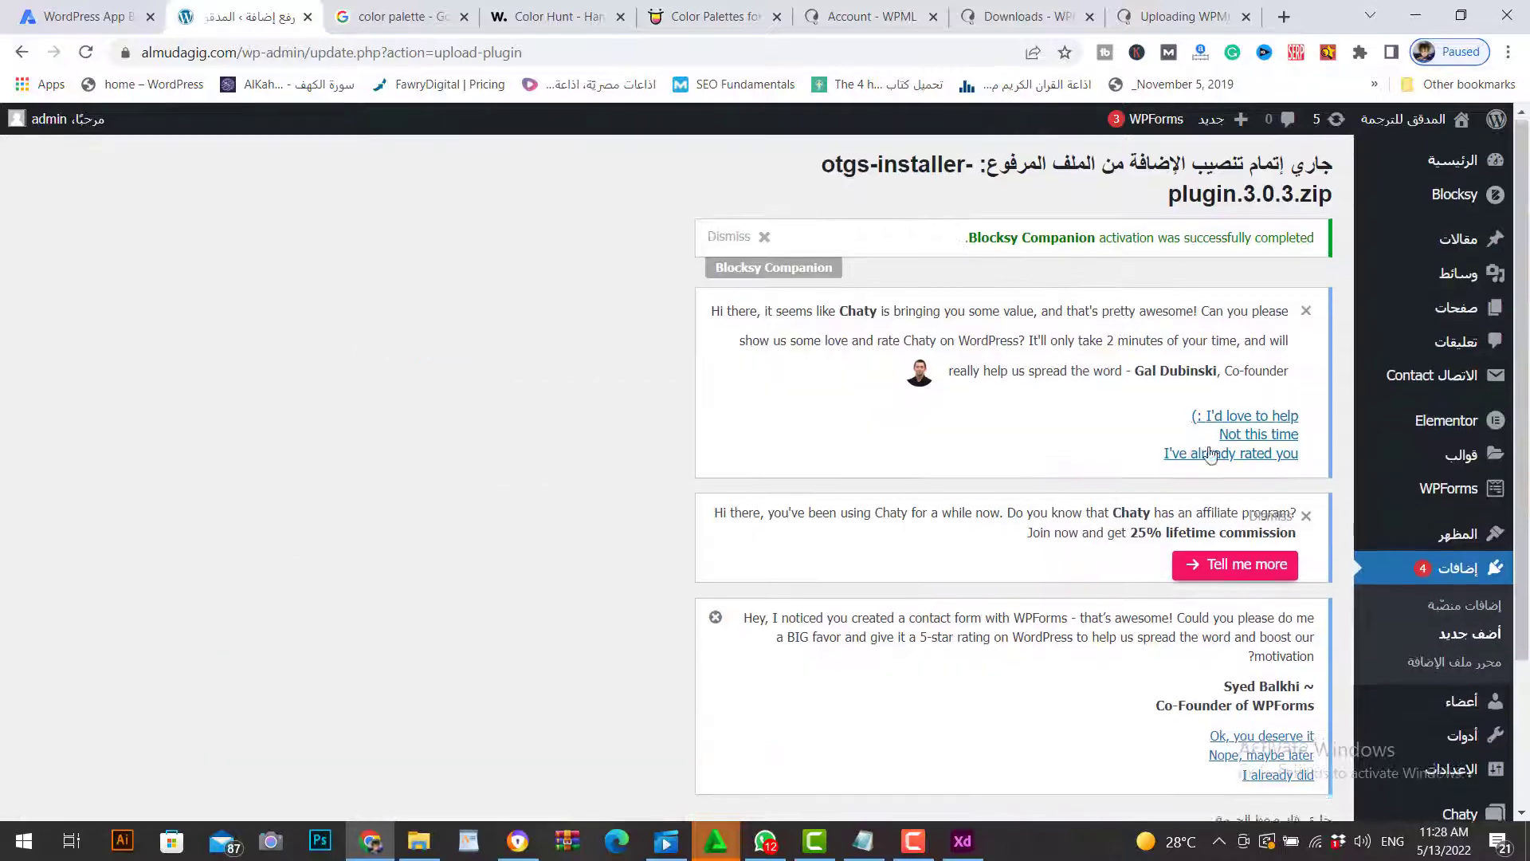
Step: Activate the uploaded installer plugin and open the WPML registration form that asks for the site key
{"action": "scroll", "coordinate": [1115, 398], "scroll_direction": "down", "scroll_amount": 2}
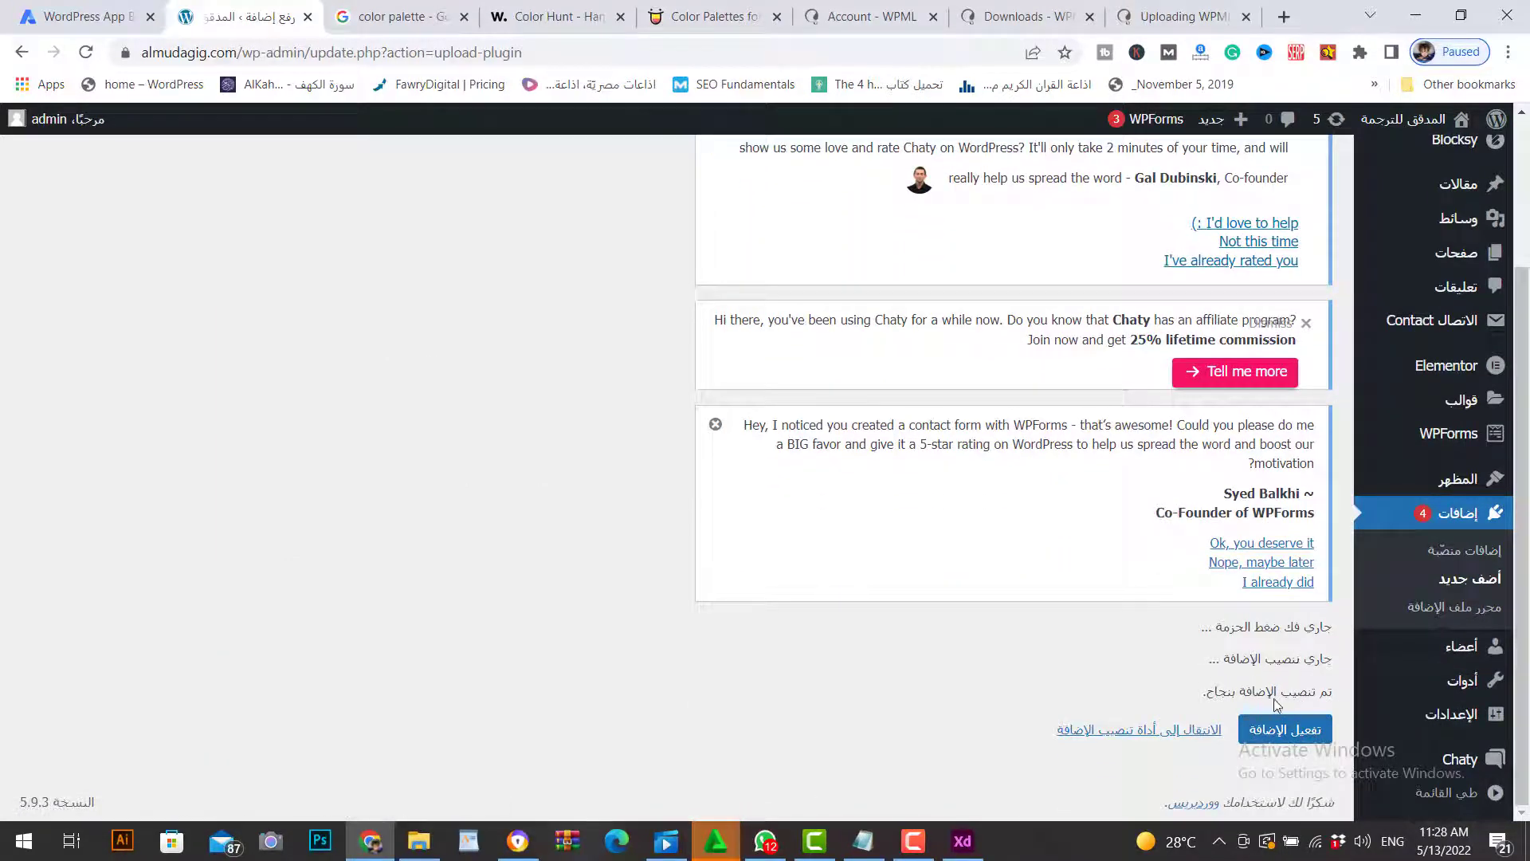
{"action": "left_click", "coordinate": [1279, 729]}
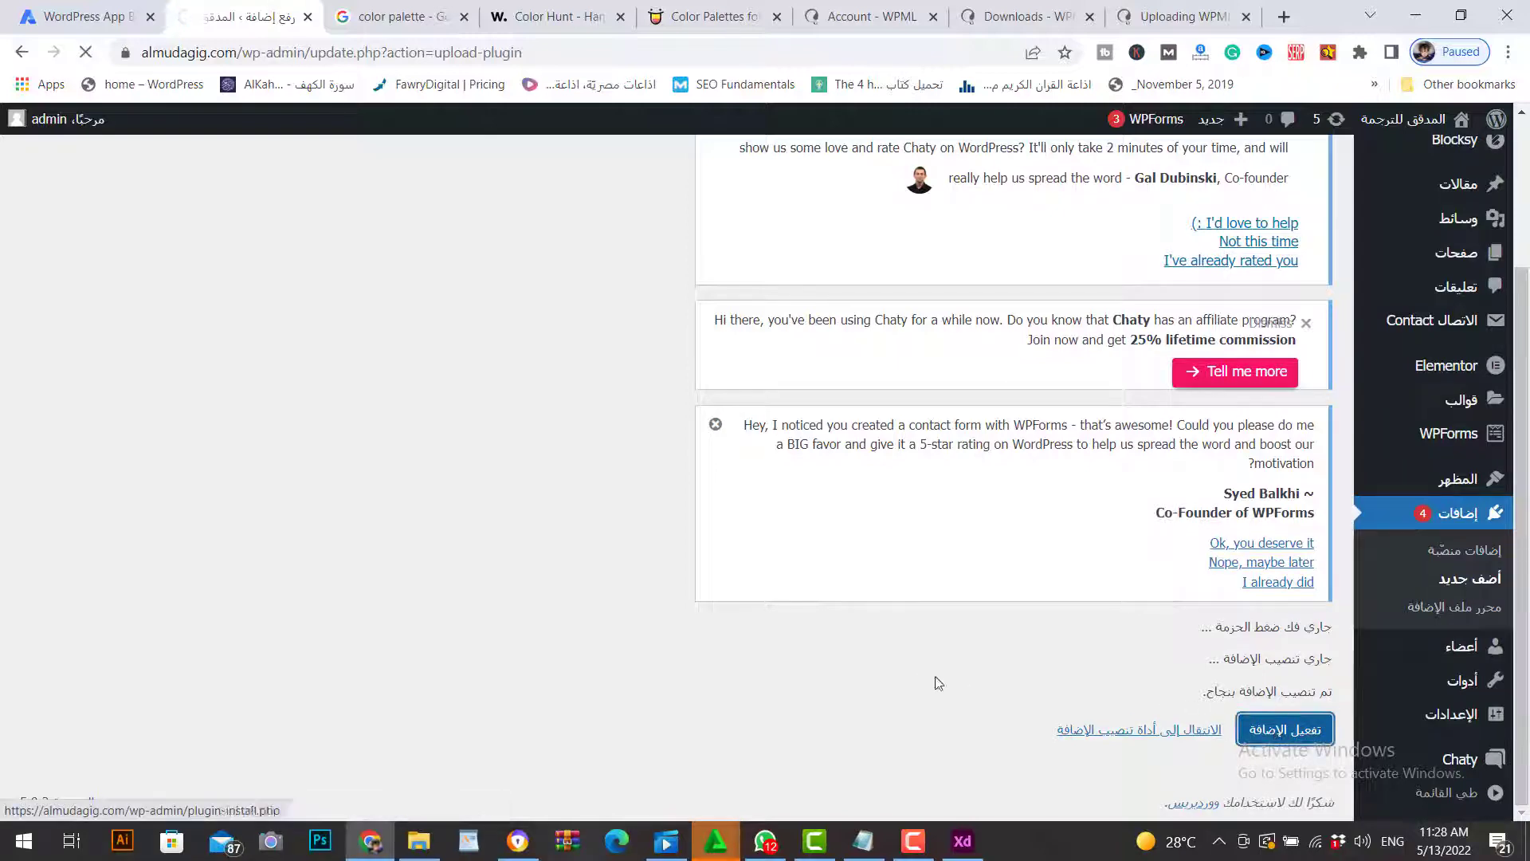
{"action": "scroll", "coordinate": [972, 695], "scroll_direction": "down", "scroll_amount": 2}
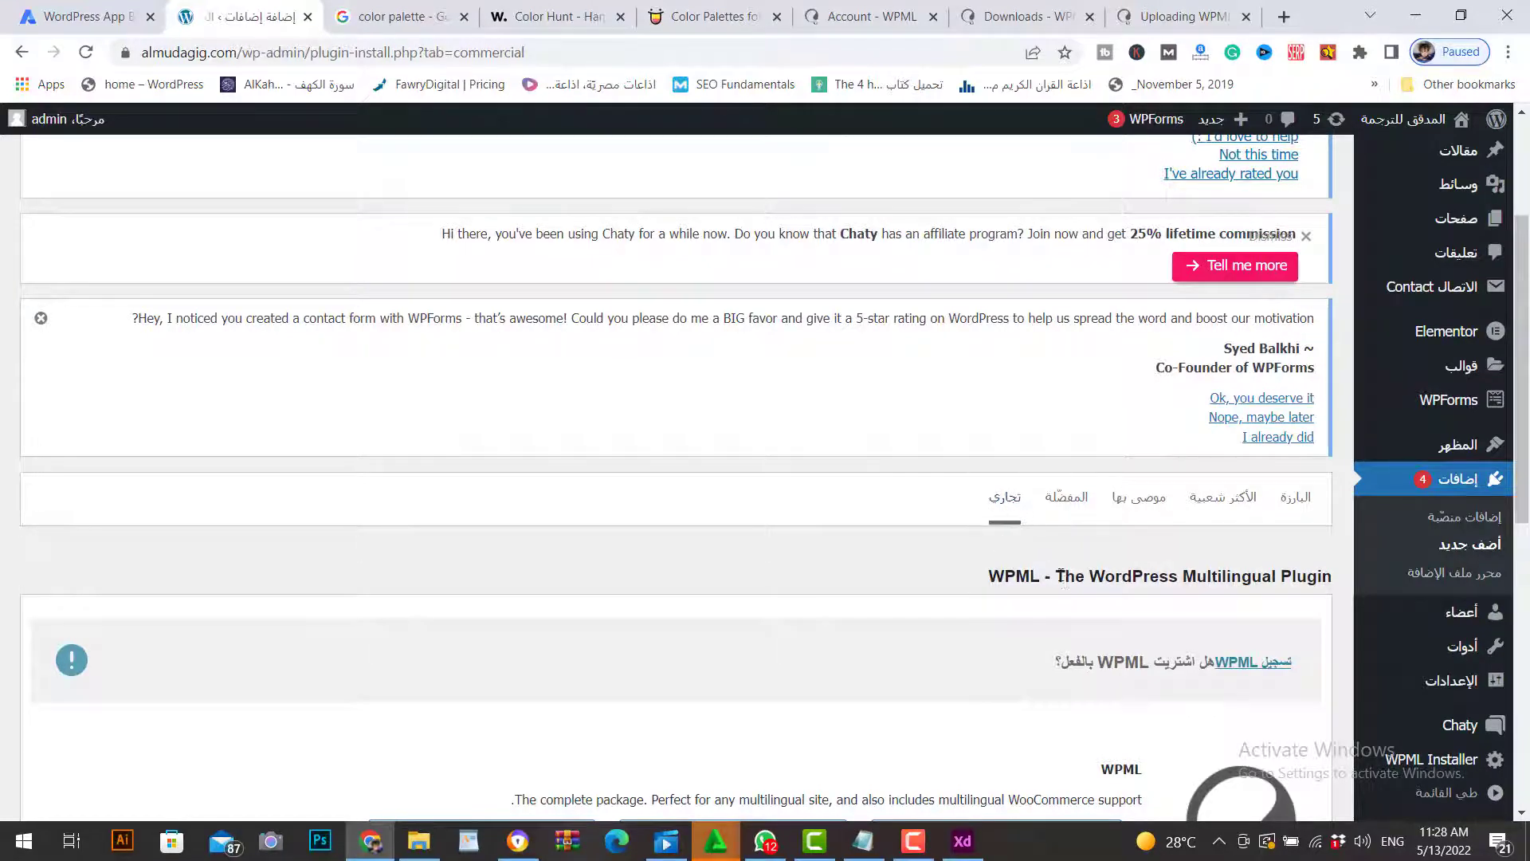
{"action": "scroll", "coordinate": [1049, 567], "scroll_direction": "down", "scroll_amount": 2}
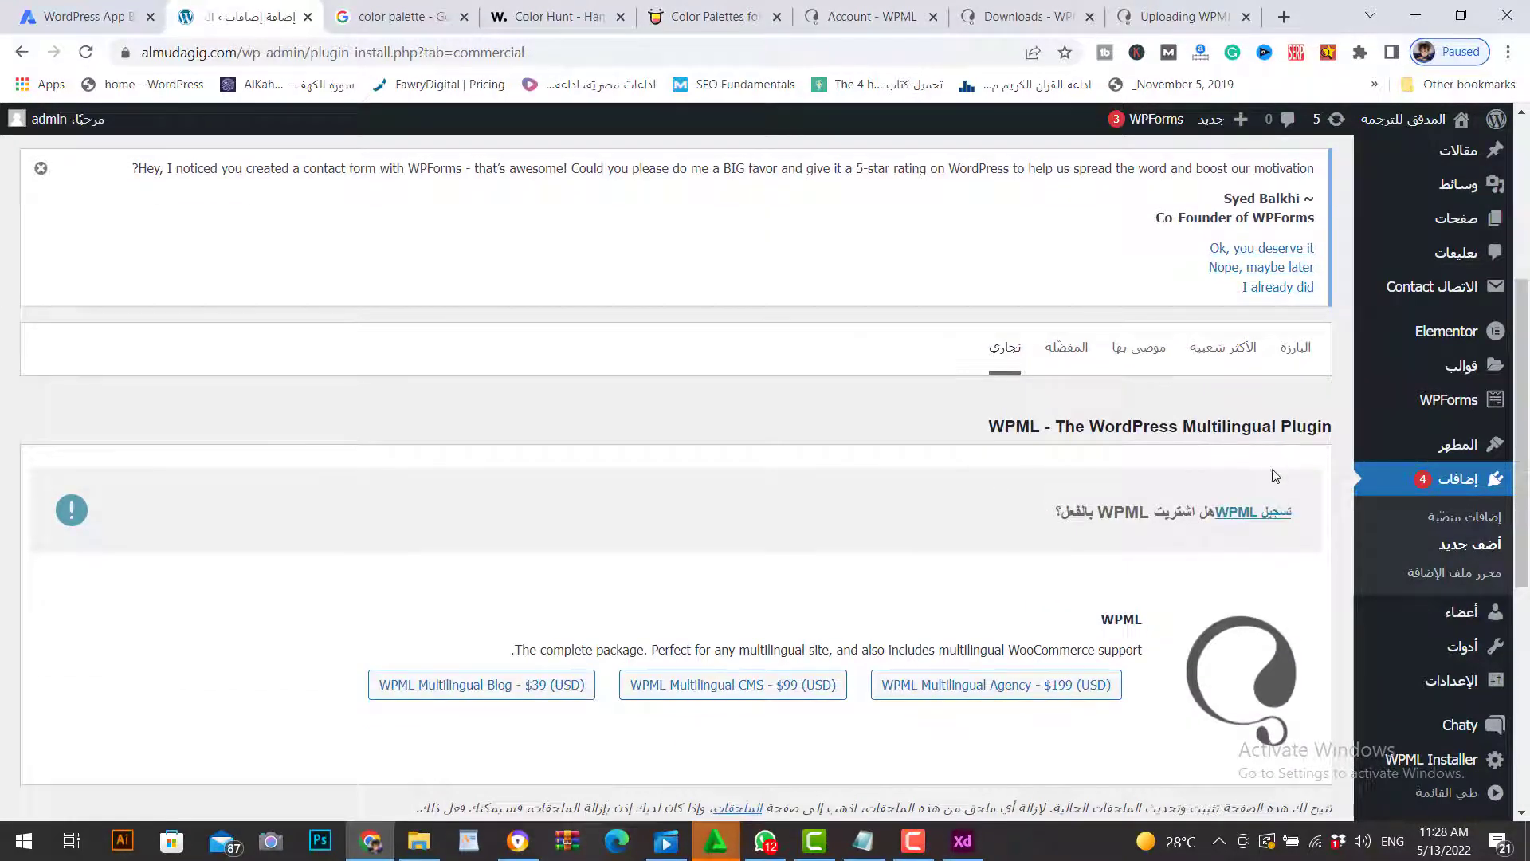
{"action": "scroll", "coordinate": [1267, 470], "scroll_direction": "down", "scroll_amount": 2}
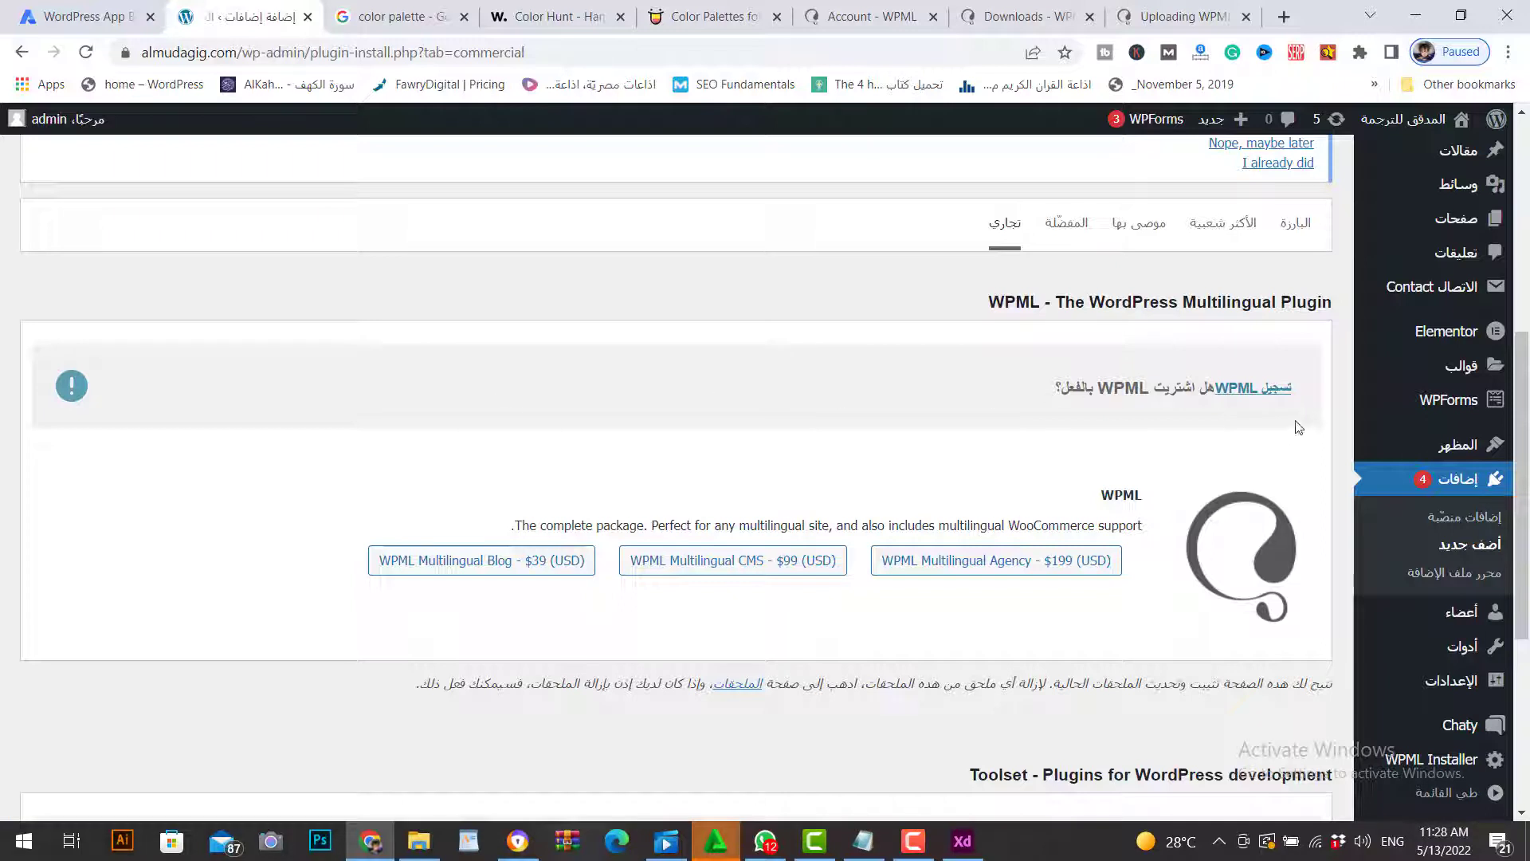
{"action": "left_click", "coordinate": [1256, 390]}
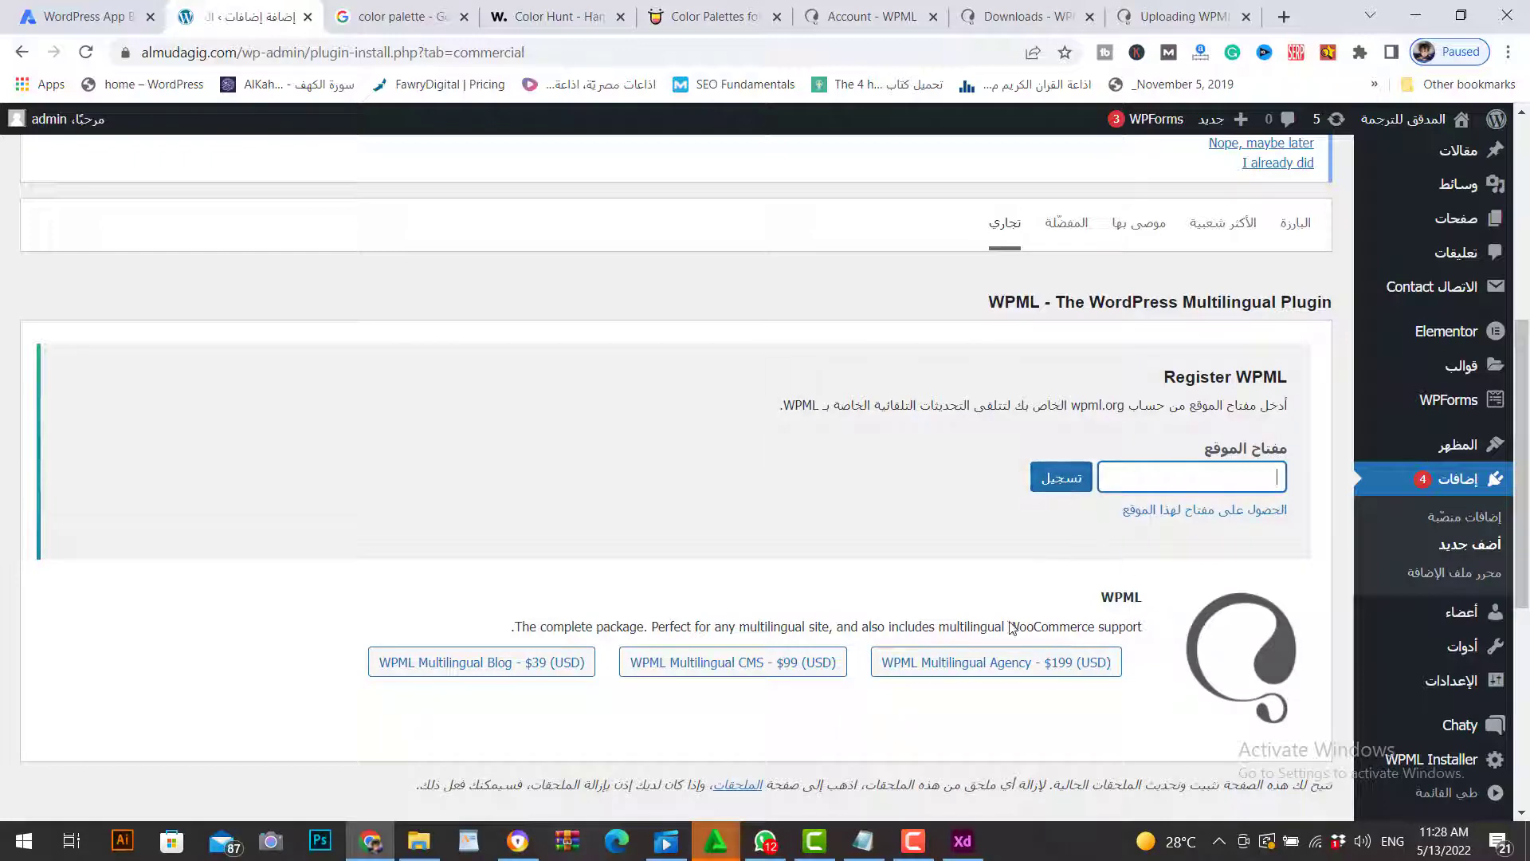
Step: Go back to the WPML account and open the page for registering WPML on your sites
{"action": "left_click", "coordinate": [1166, 17]}
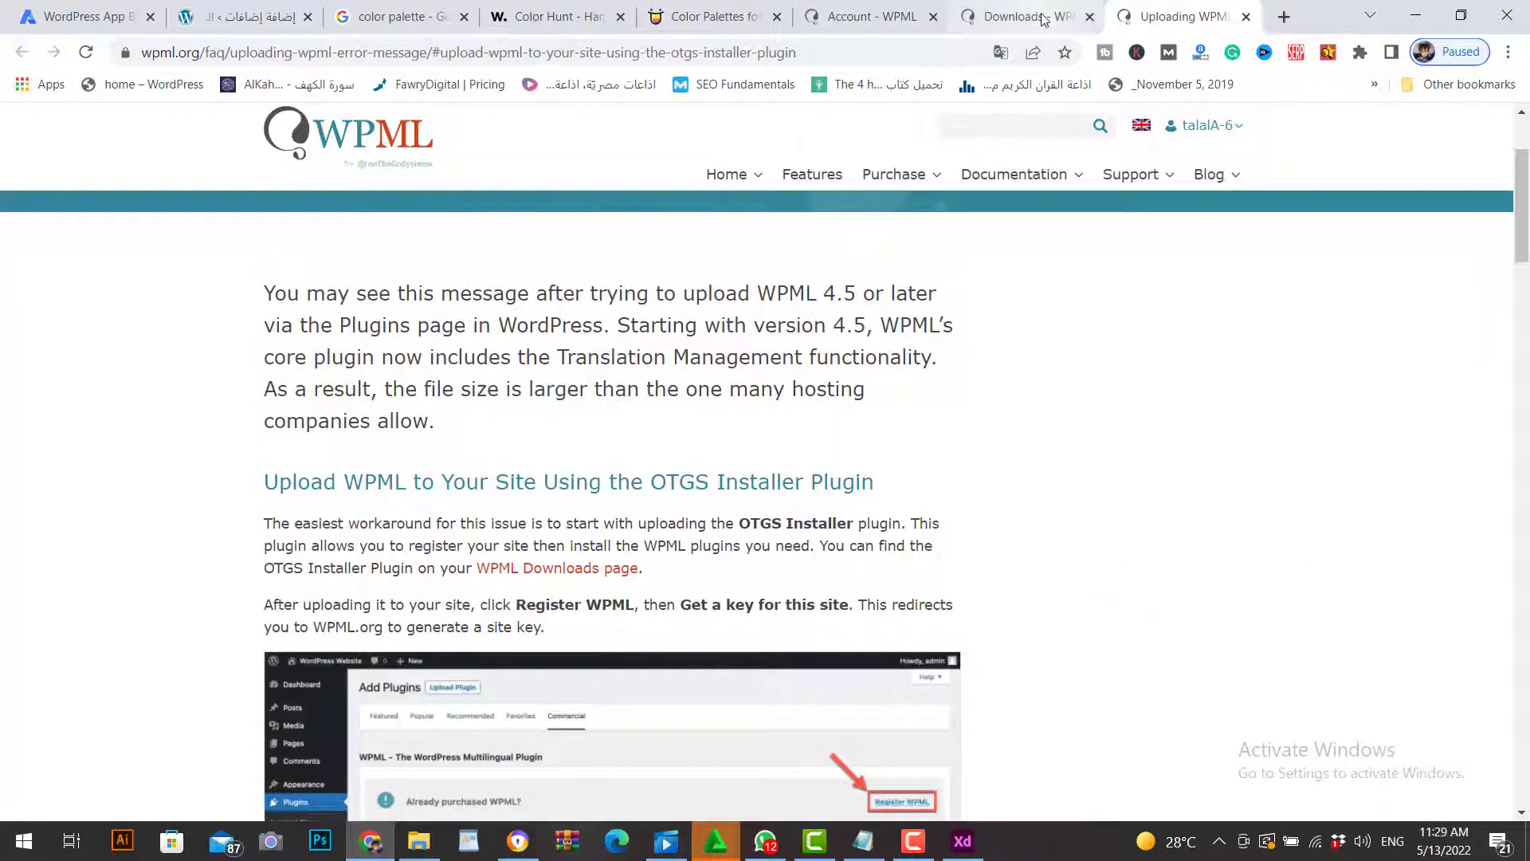
{"action": "left_click", "coordinate": [1012, 17]}
{"action": "mouse_move", "coordinate": [1239, 135]}
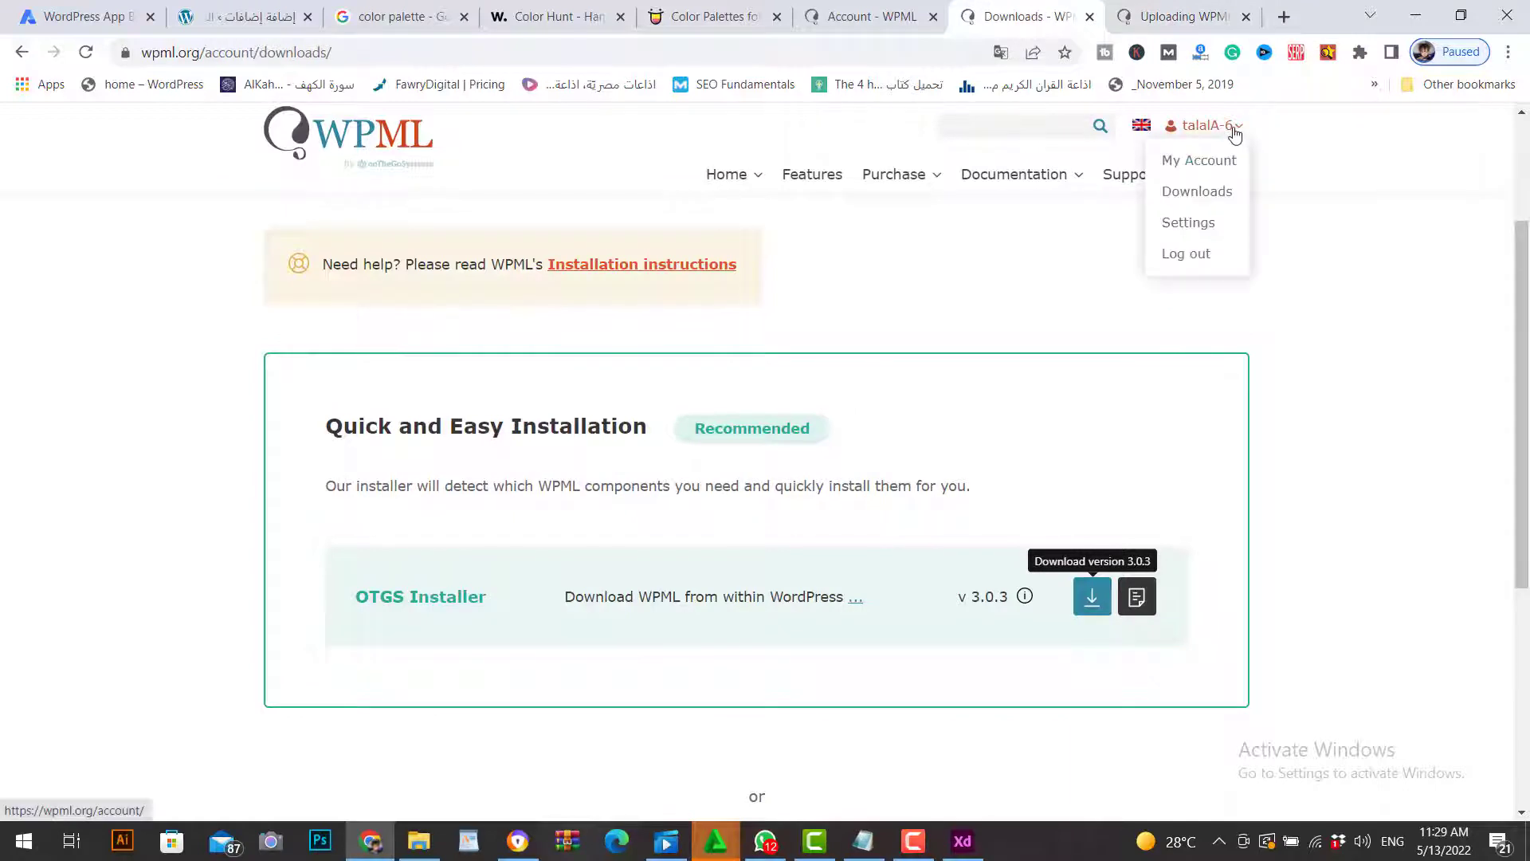
{"action": "left_click", "coordinate": [1202, 163]}
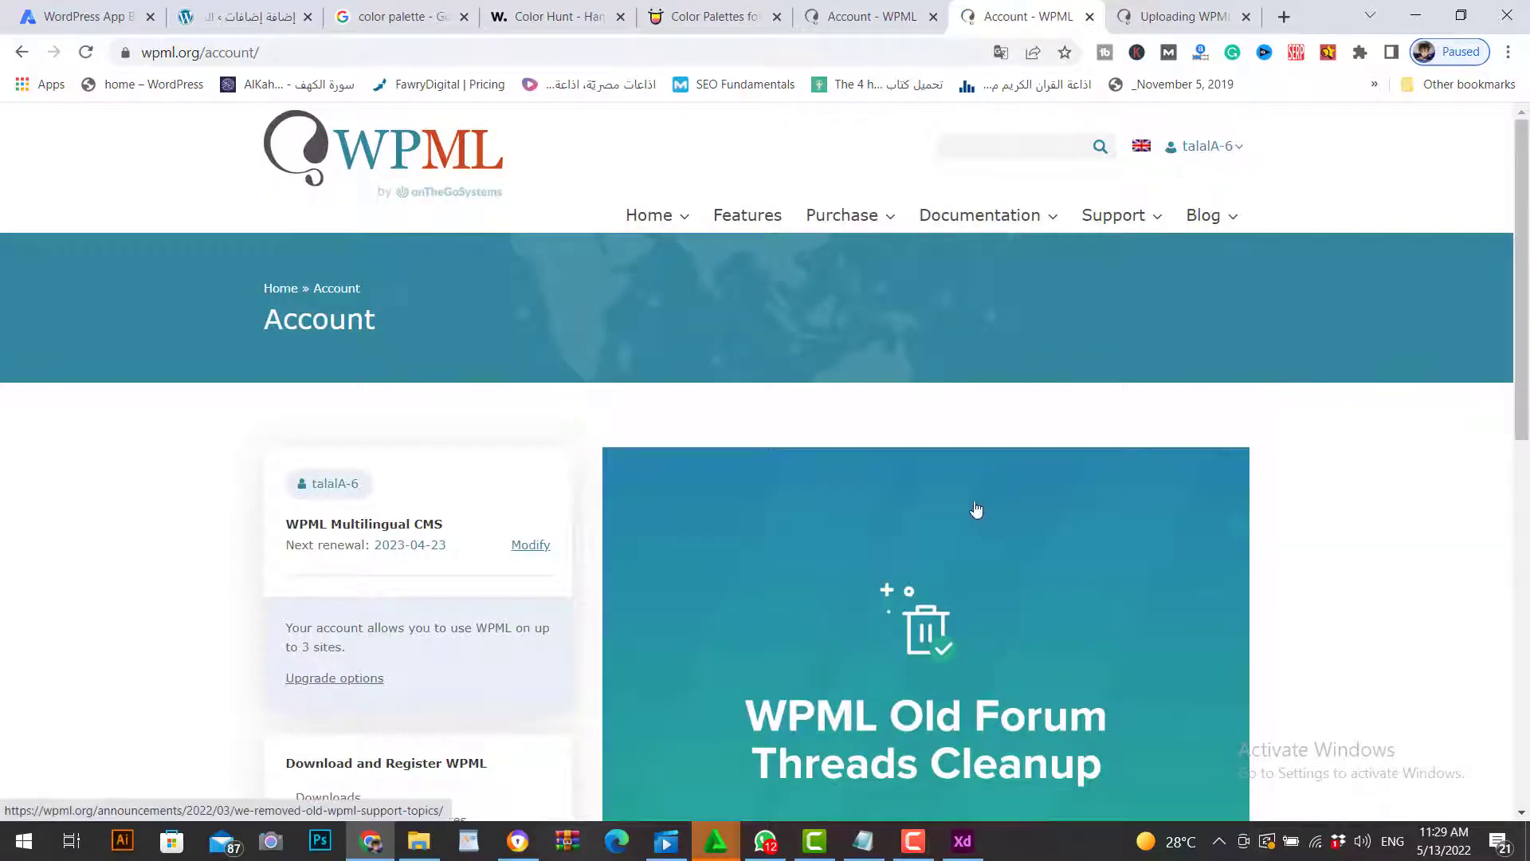
{"action": "scroll", "coordinate": [973, 512], "scroll_direction": "down", "scroll_amount": 4}
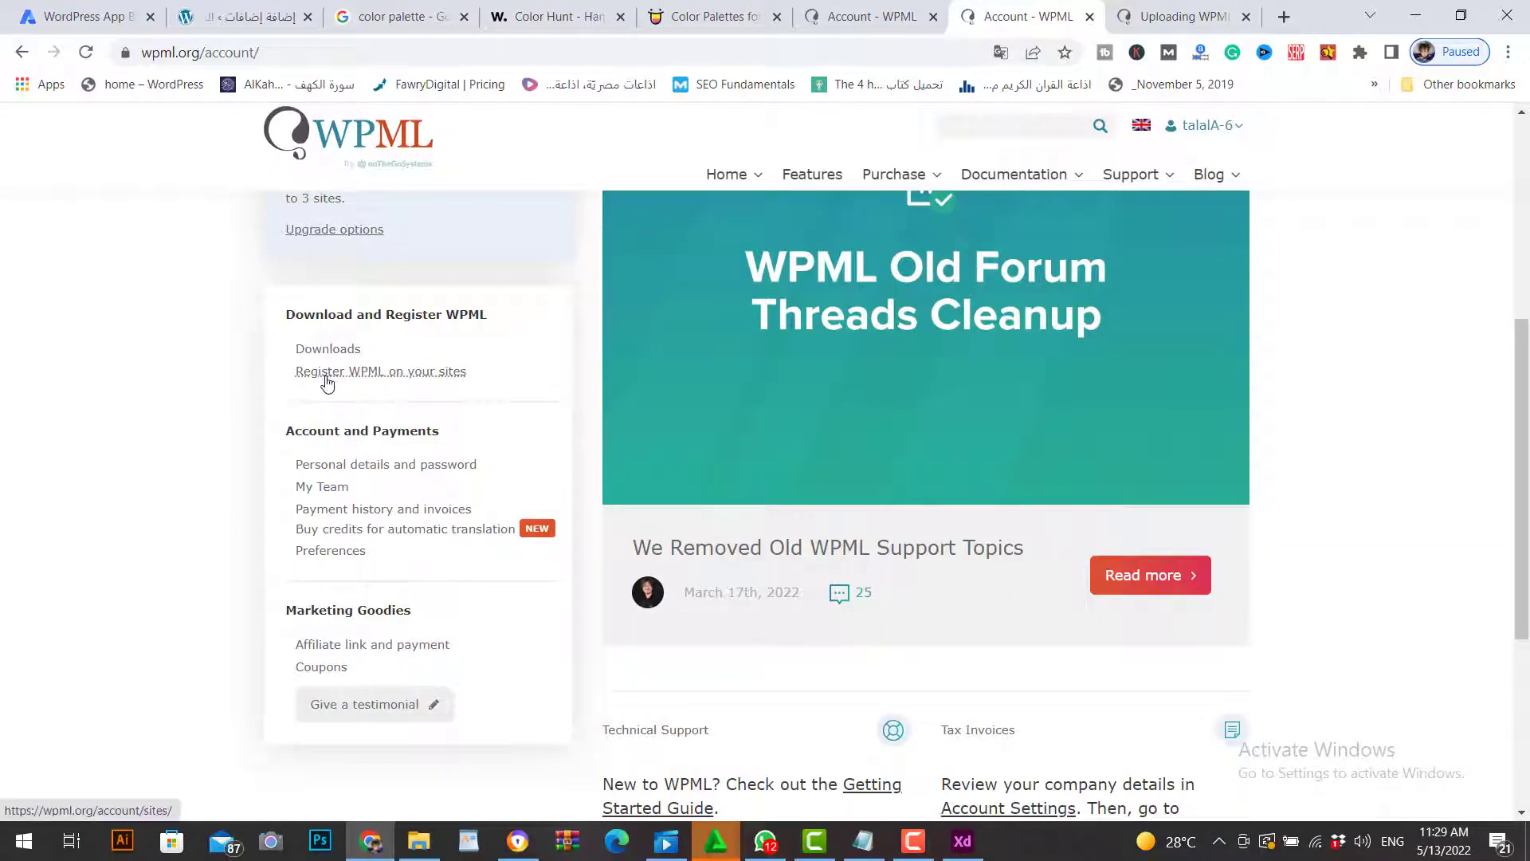
{"action": "left_click", "coordinate": [417, 375]}
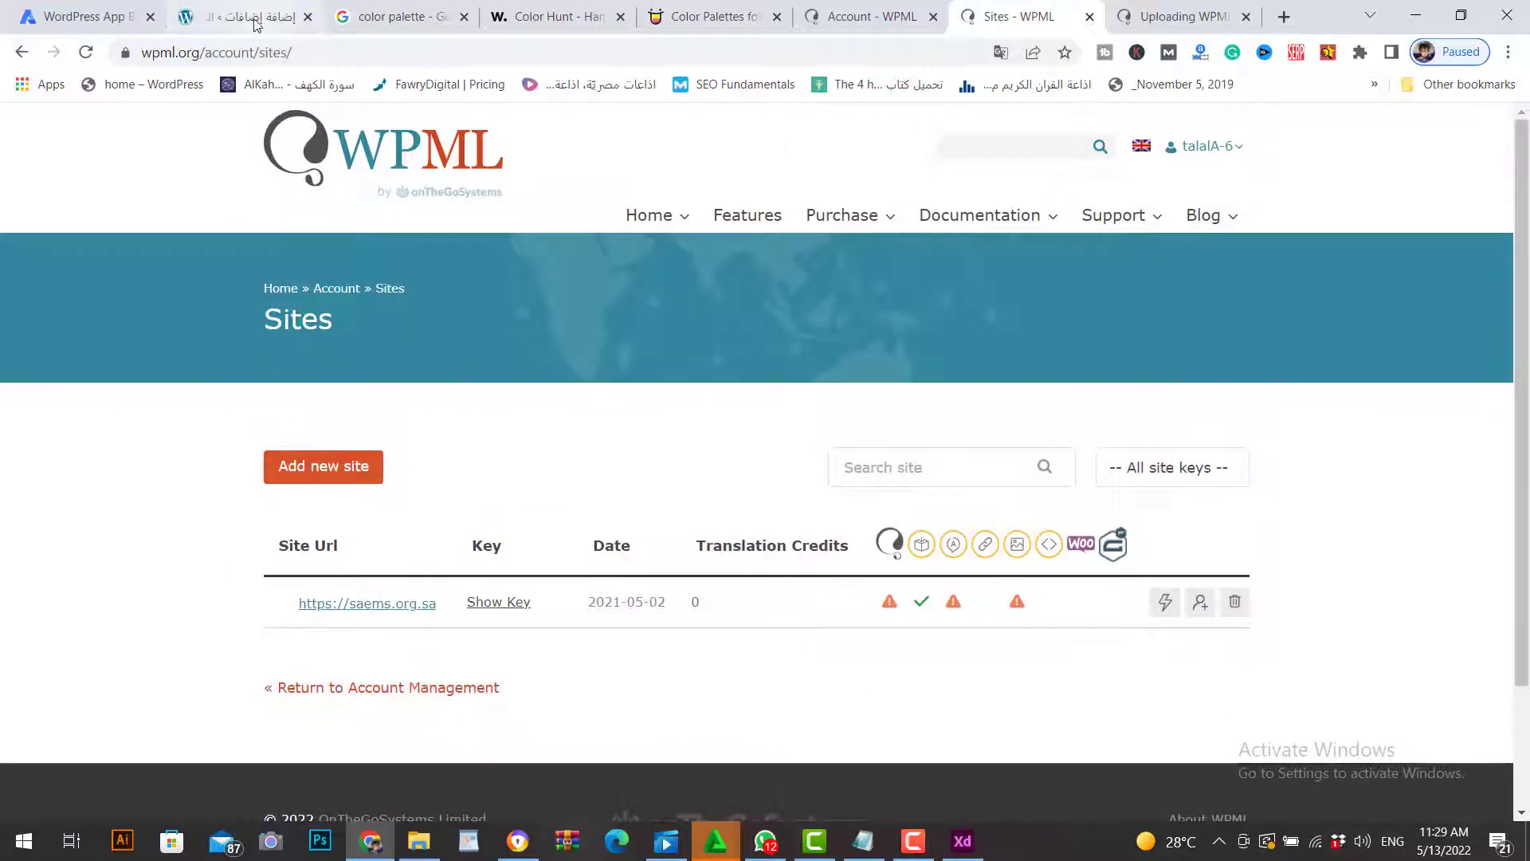
{"action": "left_click", "coordinate": [239, 17]}
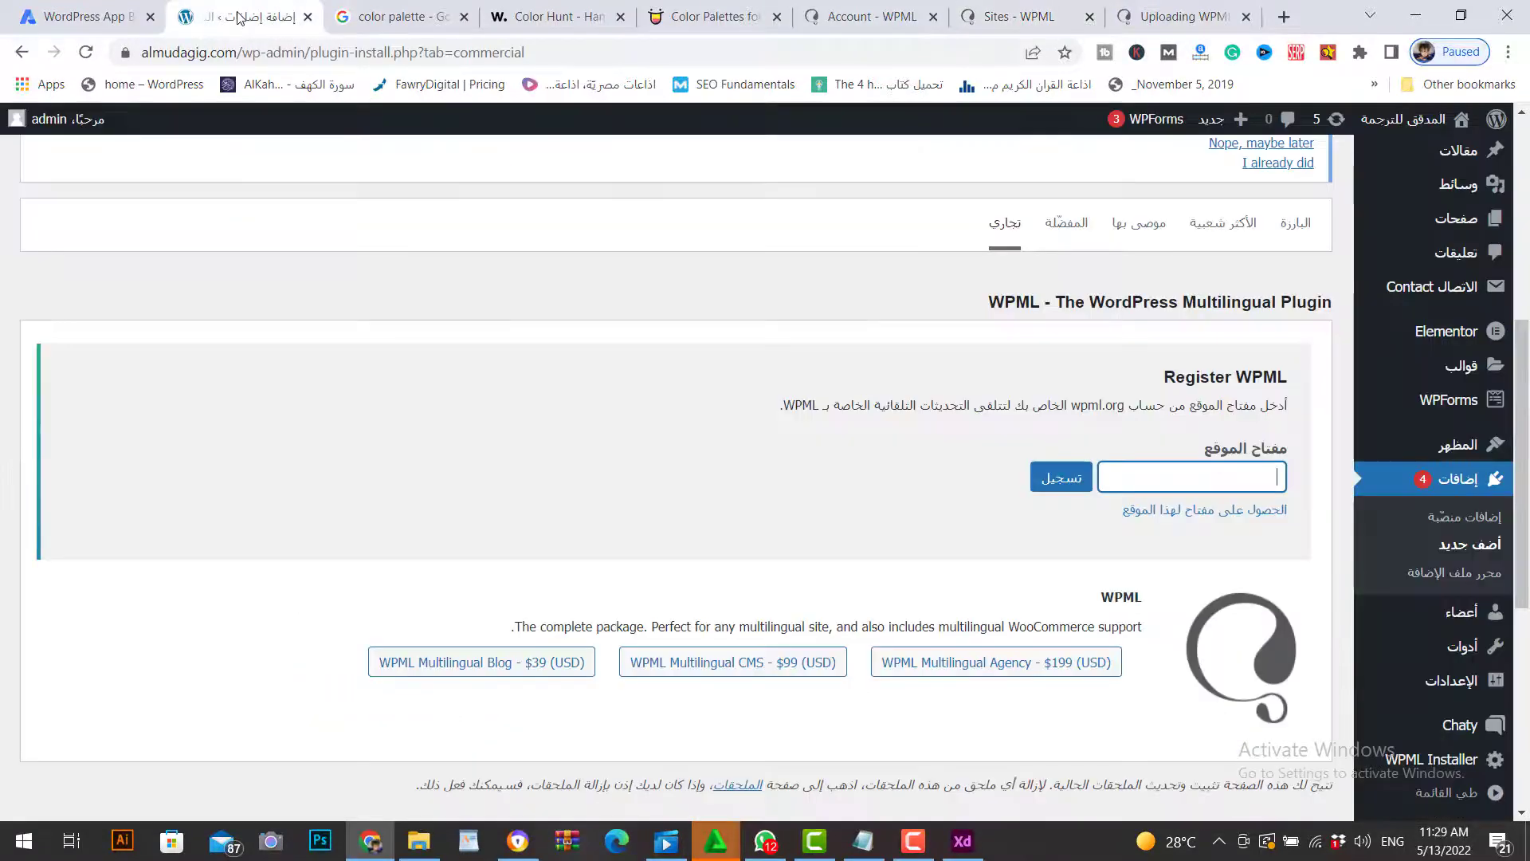
{"action": "left_click", "coordinate": [250, 55]}
{"action": "left_click", "coordinate": [237, 54]}
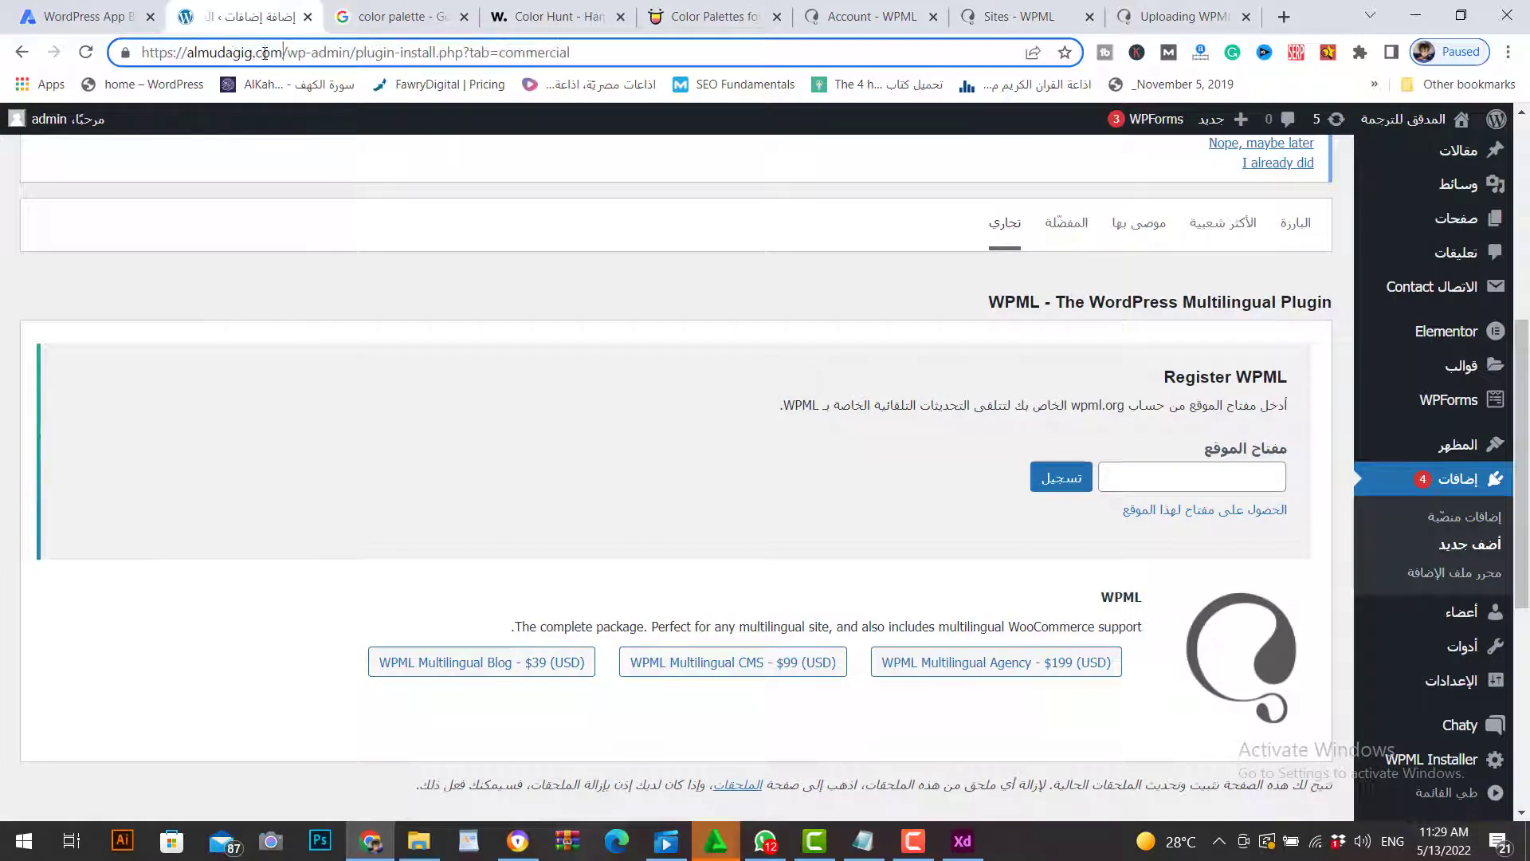
{"action": "left_click_drag", "start_coordinate": [283, 54], "coordinate": [142, 53]}
{"action": "key", "text": "ctrl+c"}
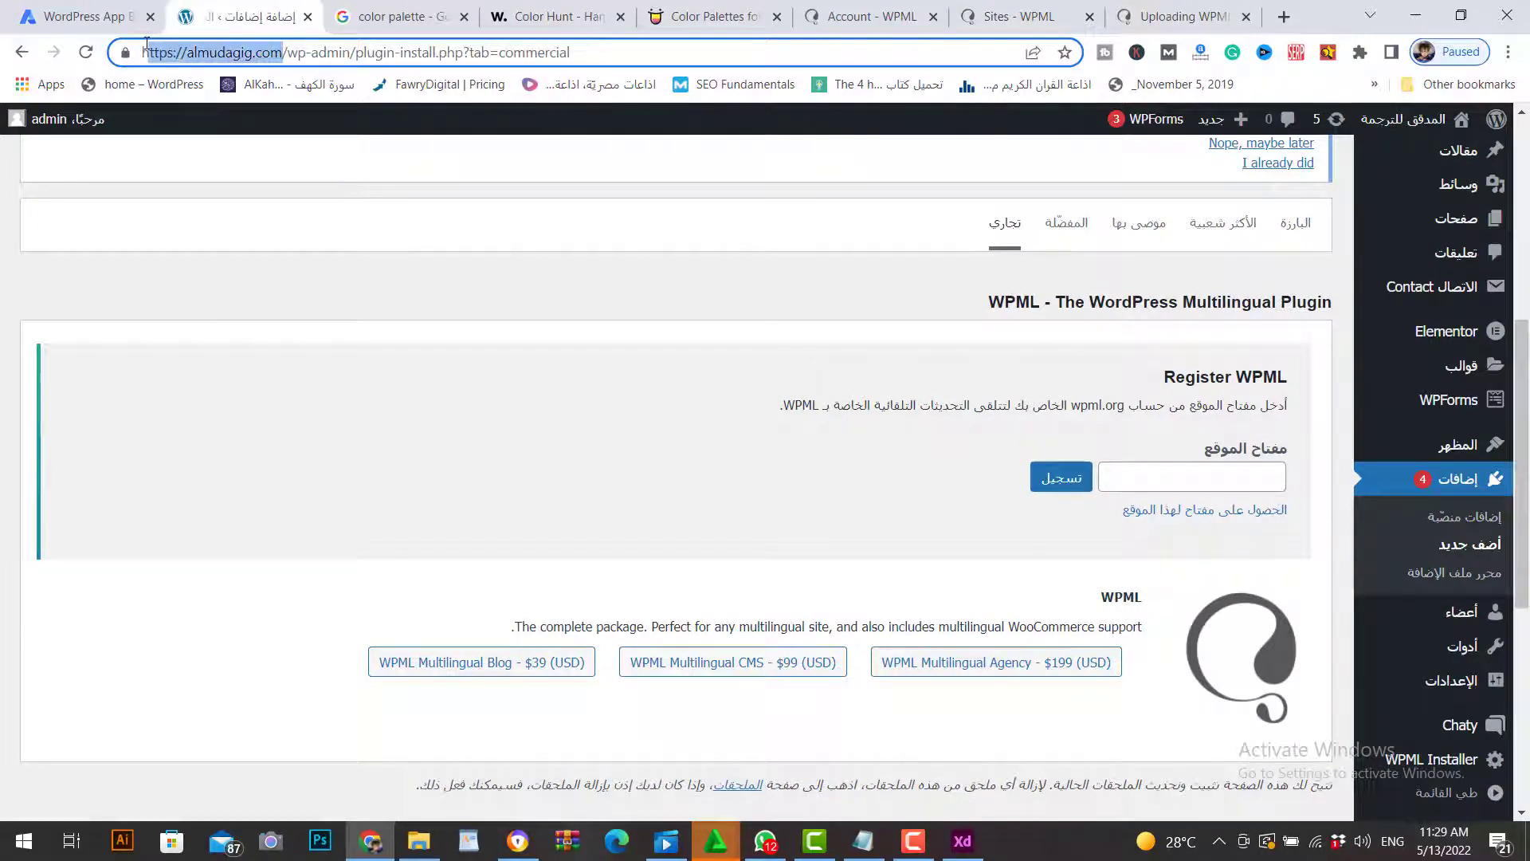
{"action": "left_click", "coordinate": [1141, 17]}
{"action": "left_click", "coordinate": [1028, 16]}
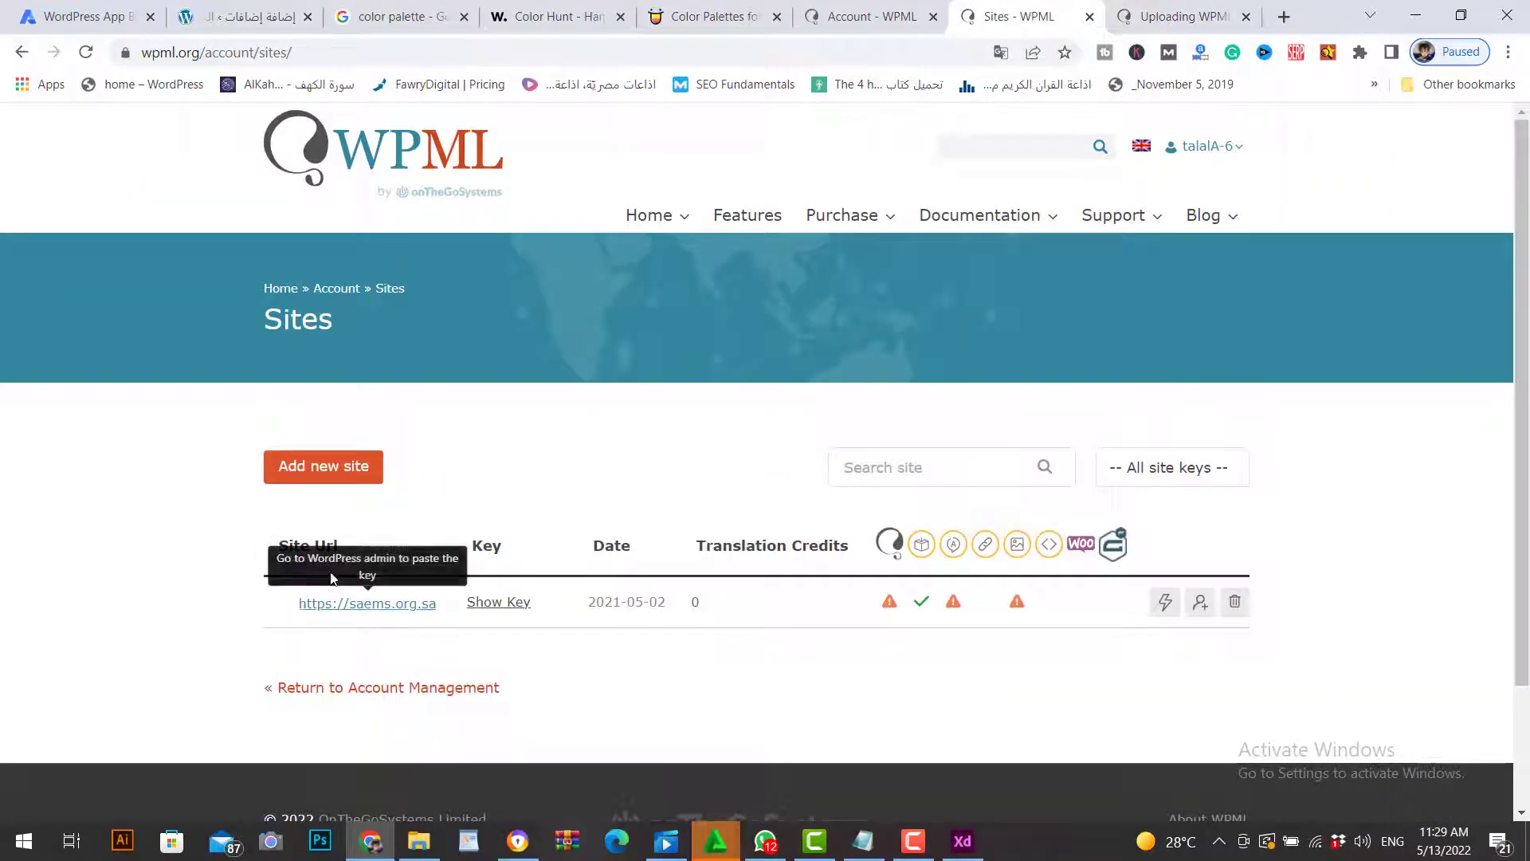
{"action": "left_click", "coordinate": [314, 469]}
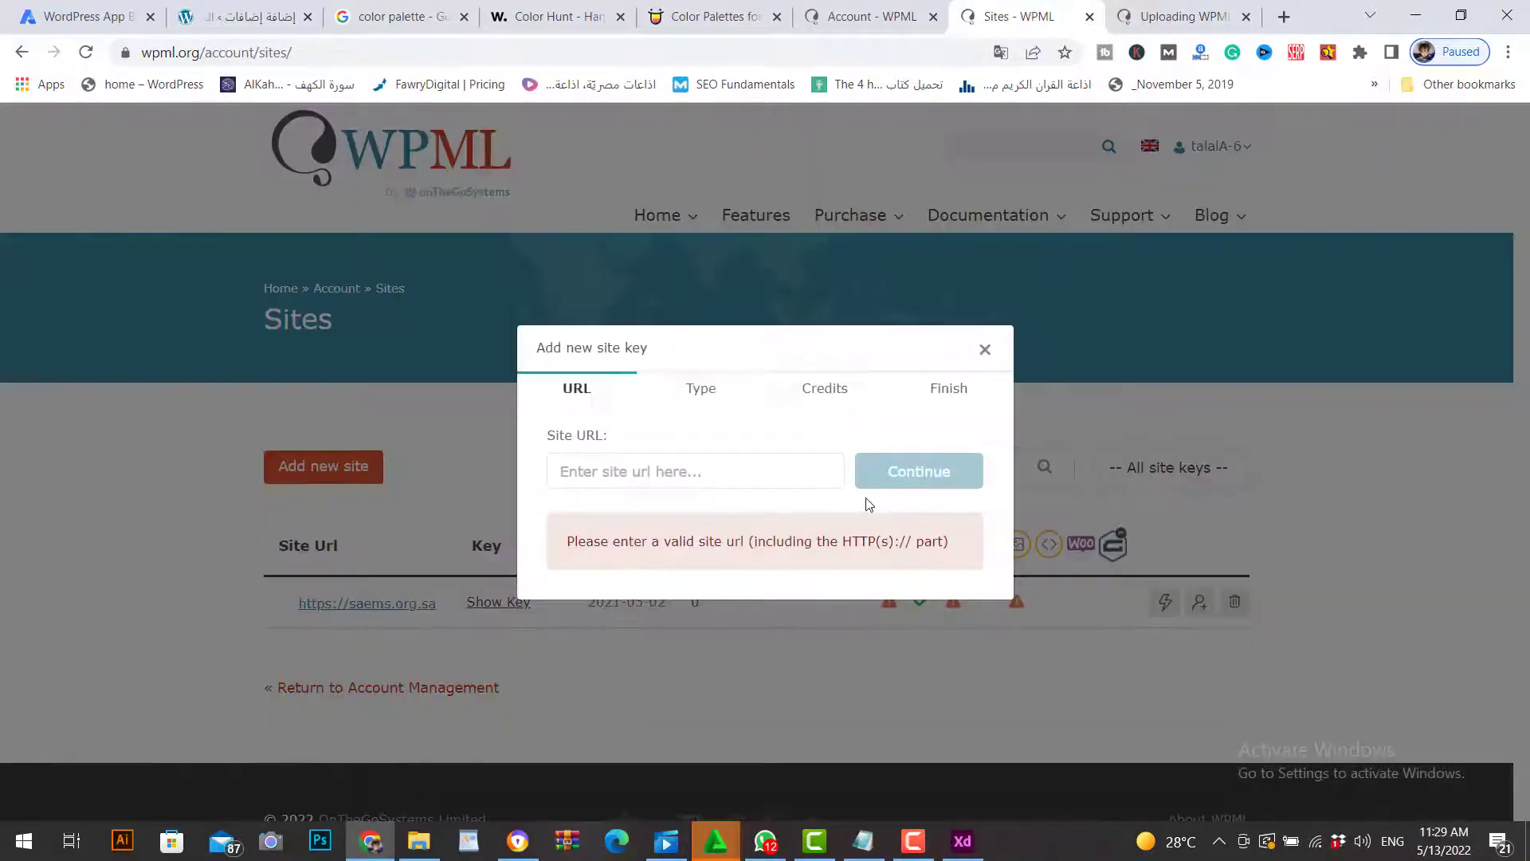
{"action": "left_click", "coordinate": [672, 471]}
{"action": "key", "text": "ctrl+v"}
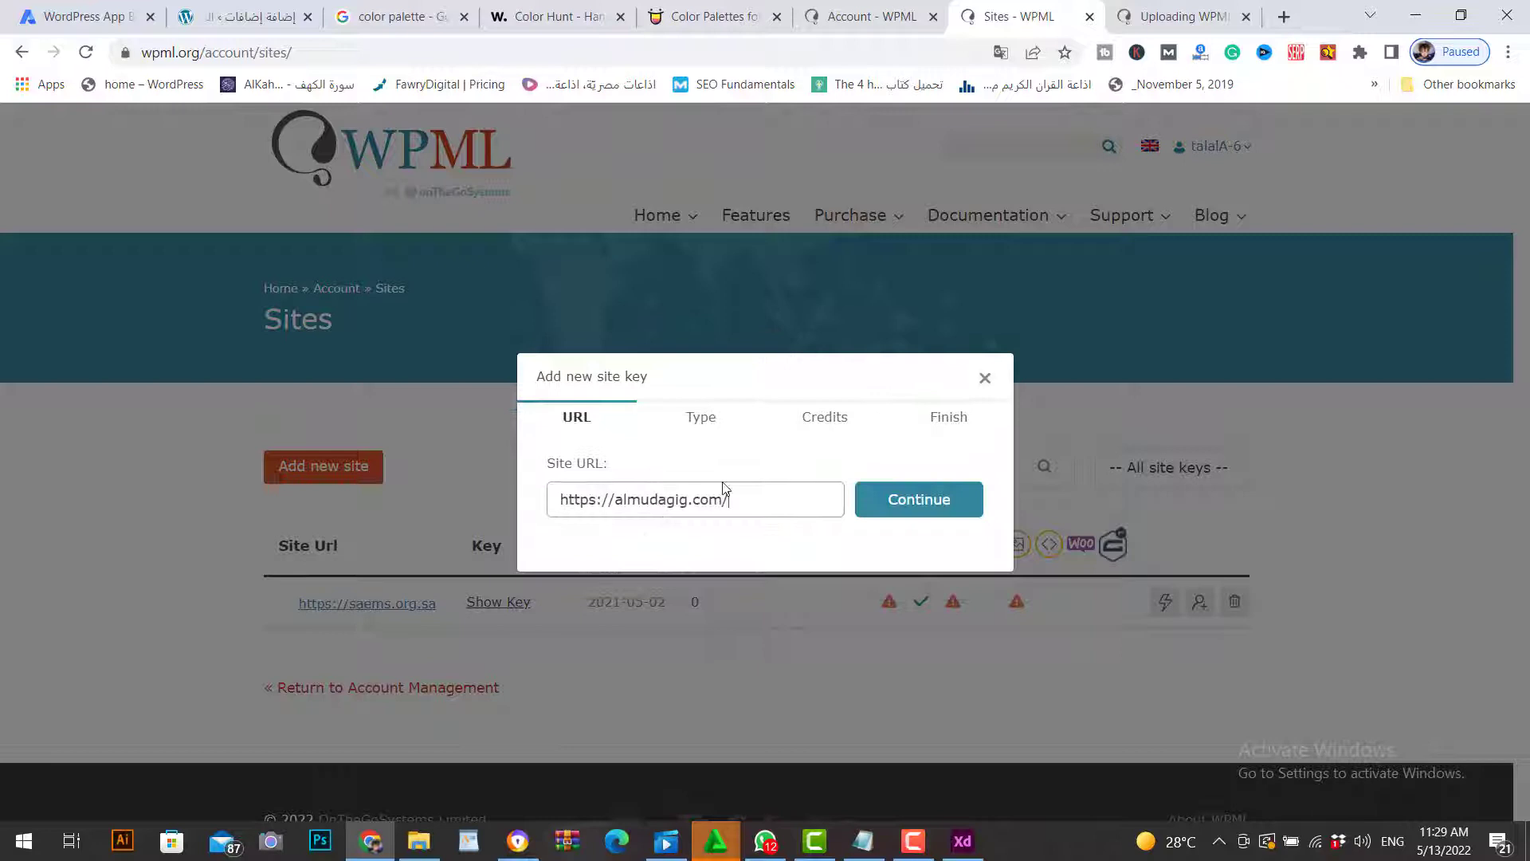
{"action": "left_click", "coordinate": [921, 513]}
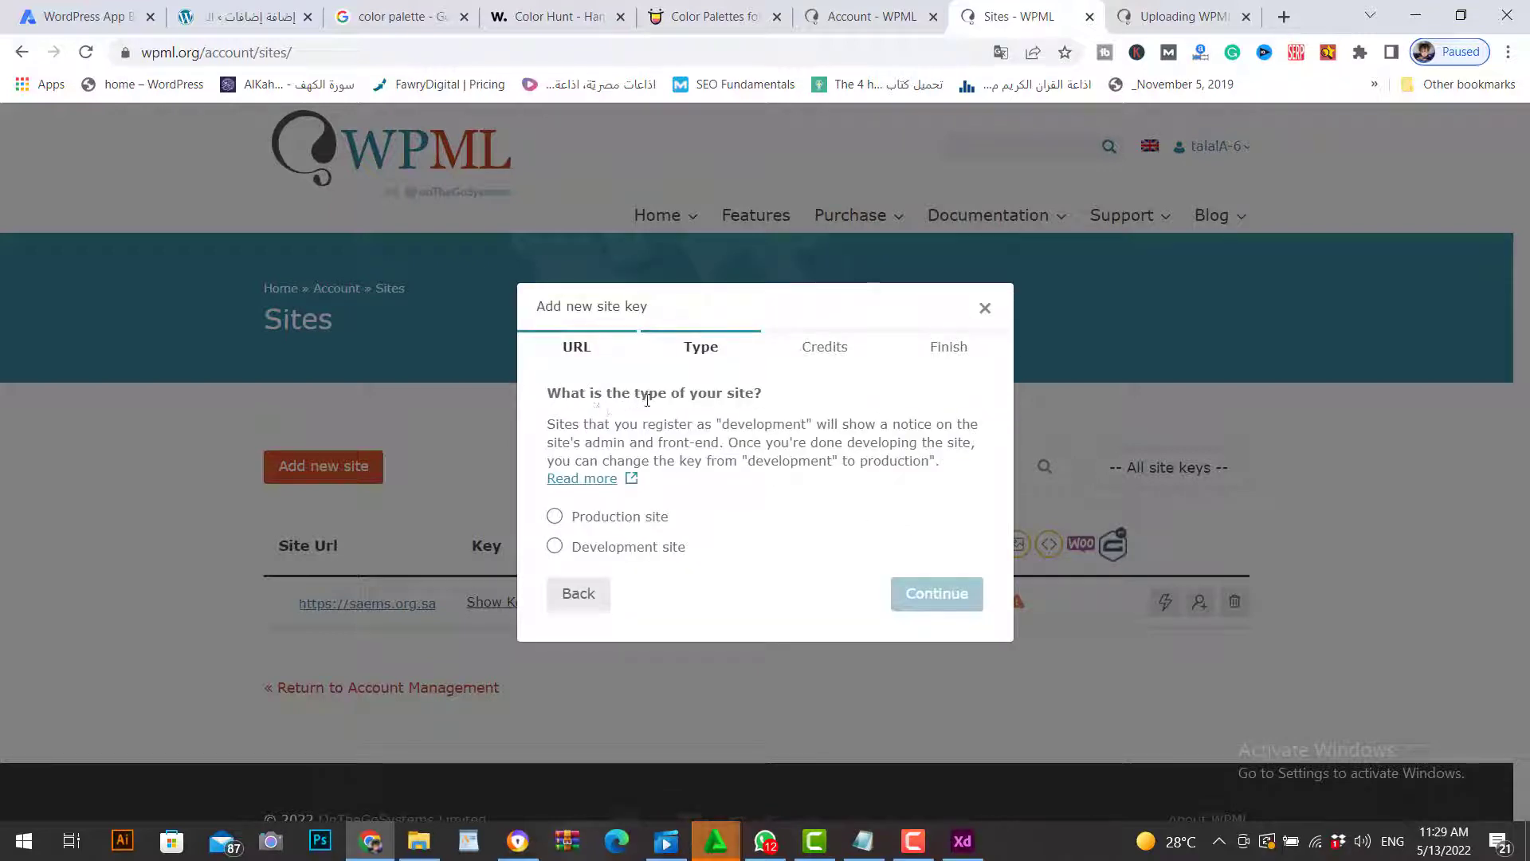
{"action": "left_click", "coordinate": [555, 546]}
{"action": "left_click", "coordinate": [934, 593]}
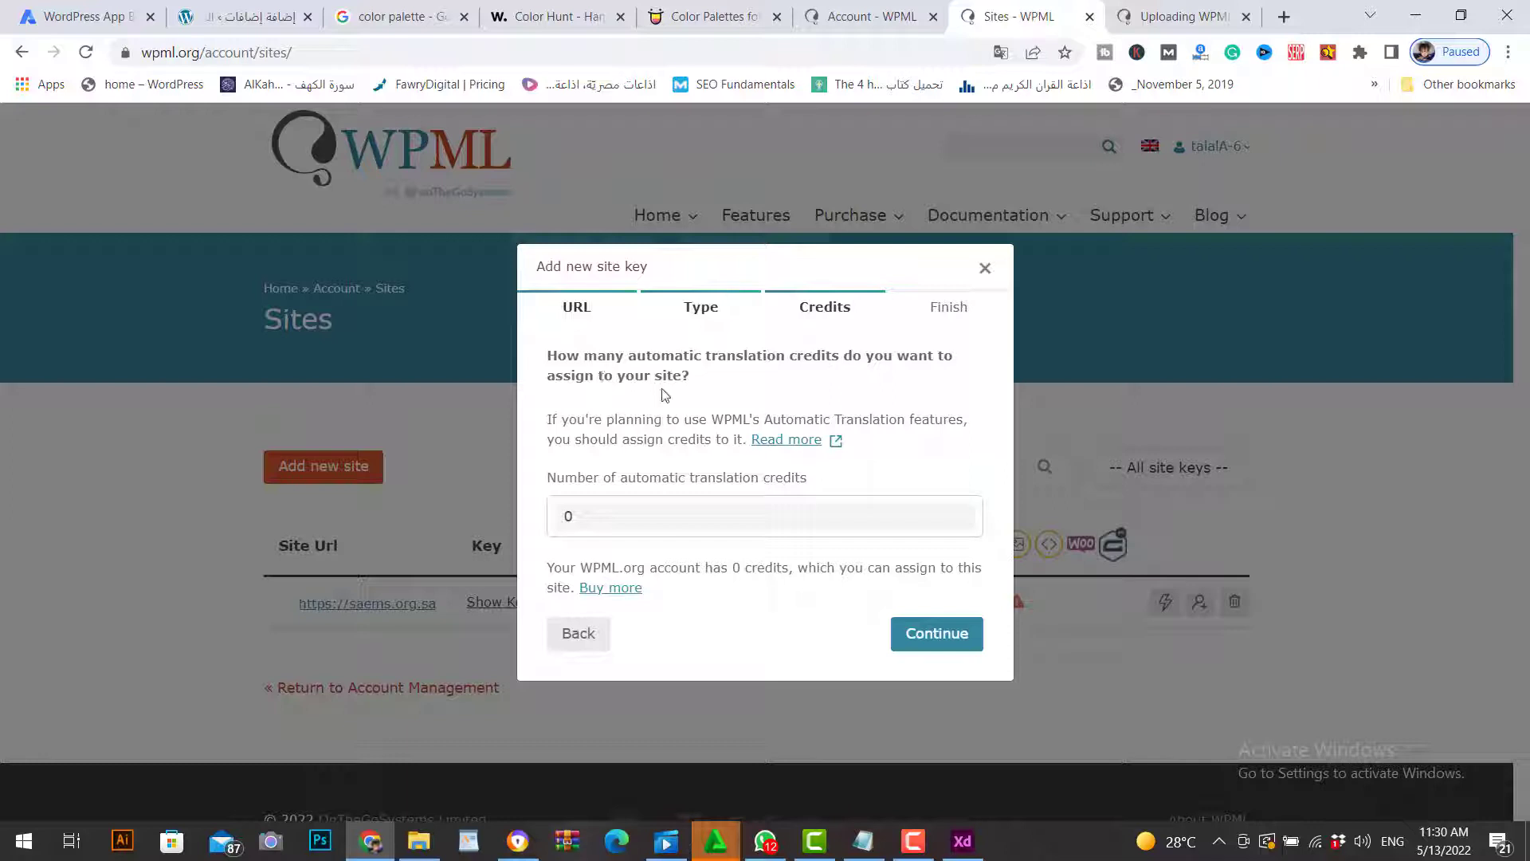
{"action": "left_click", "coordinate": [933, 637]}
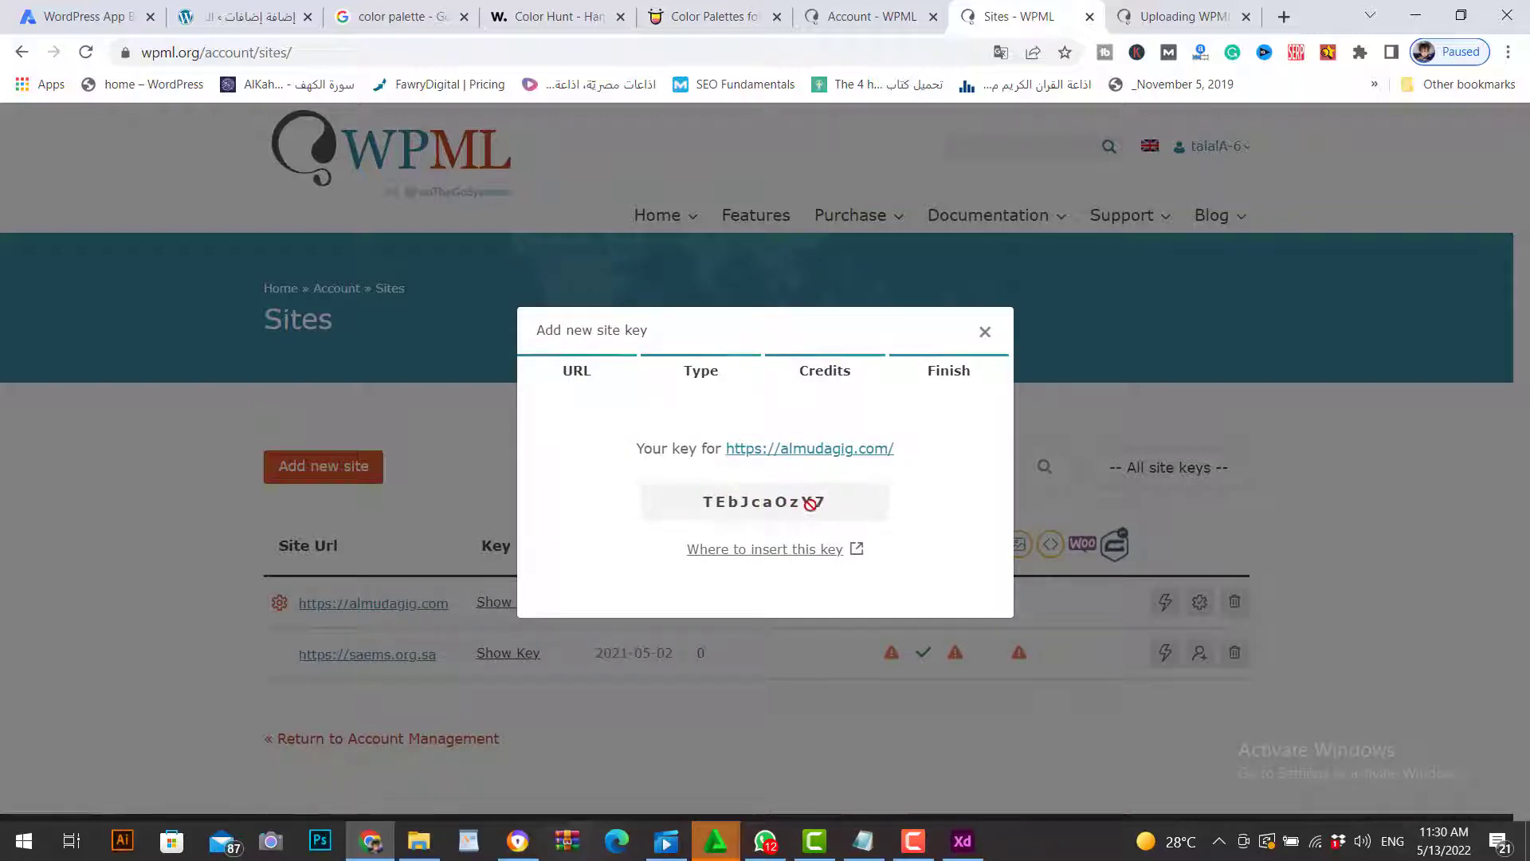
Step: Copy the generated site key, paste it into the site key field of WordPress's Register WPML form and register
{"action": "double_click", "coordinate": [801, 502]}
{"action": "key", "text": "ctrl+c"}
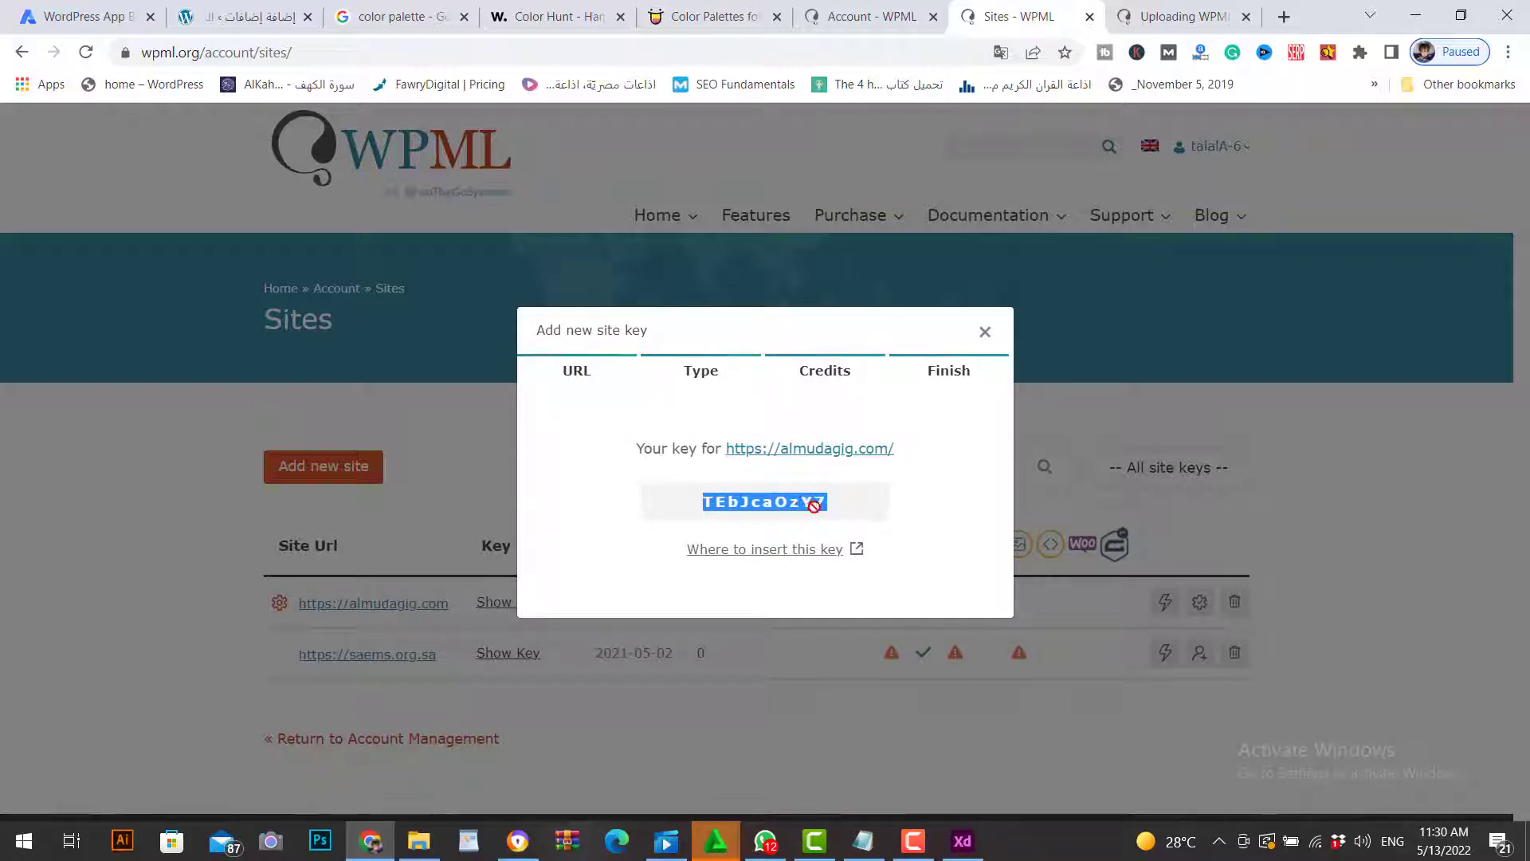
{"action": "left_click", "coordinate": [223, 19]}
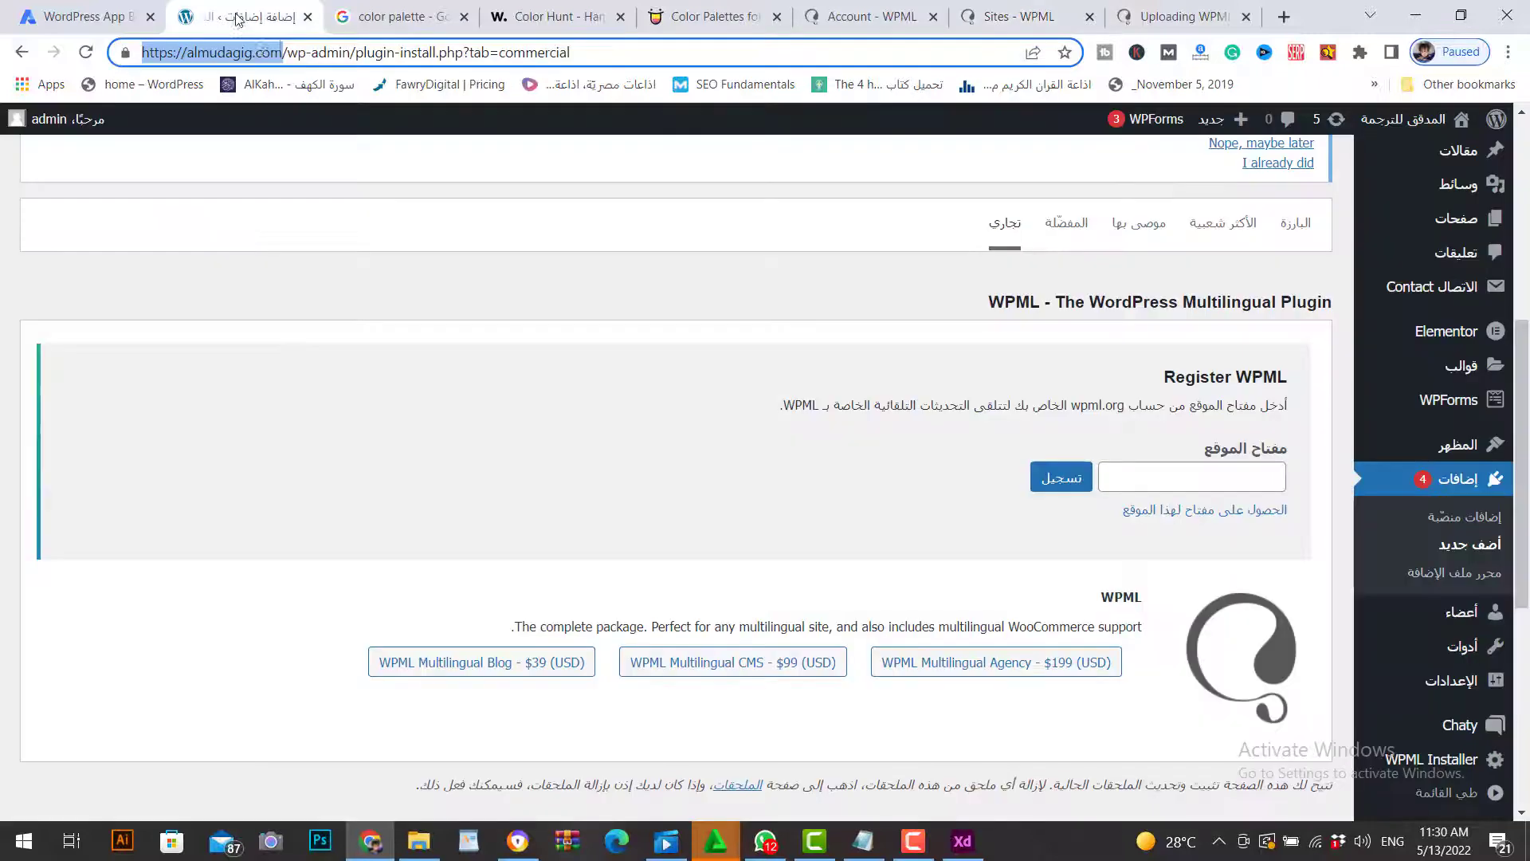
{"action": "left_click", "coordinate": [1165, 476]}
{"action": "key", "text": "ctrl+v"}
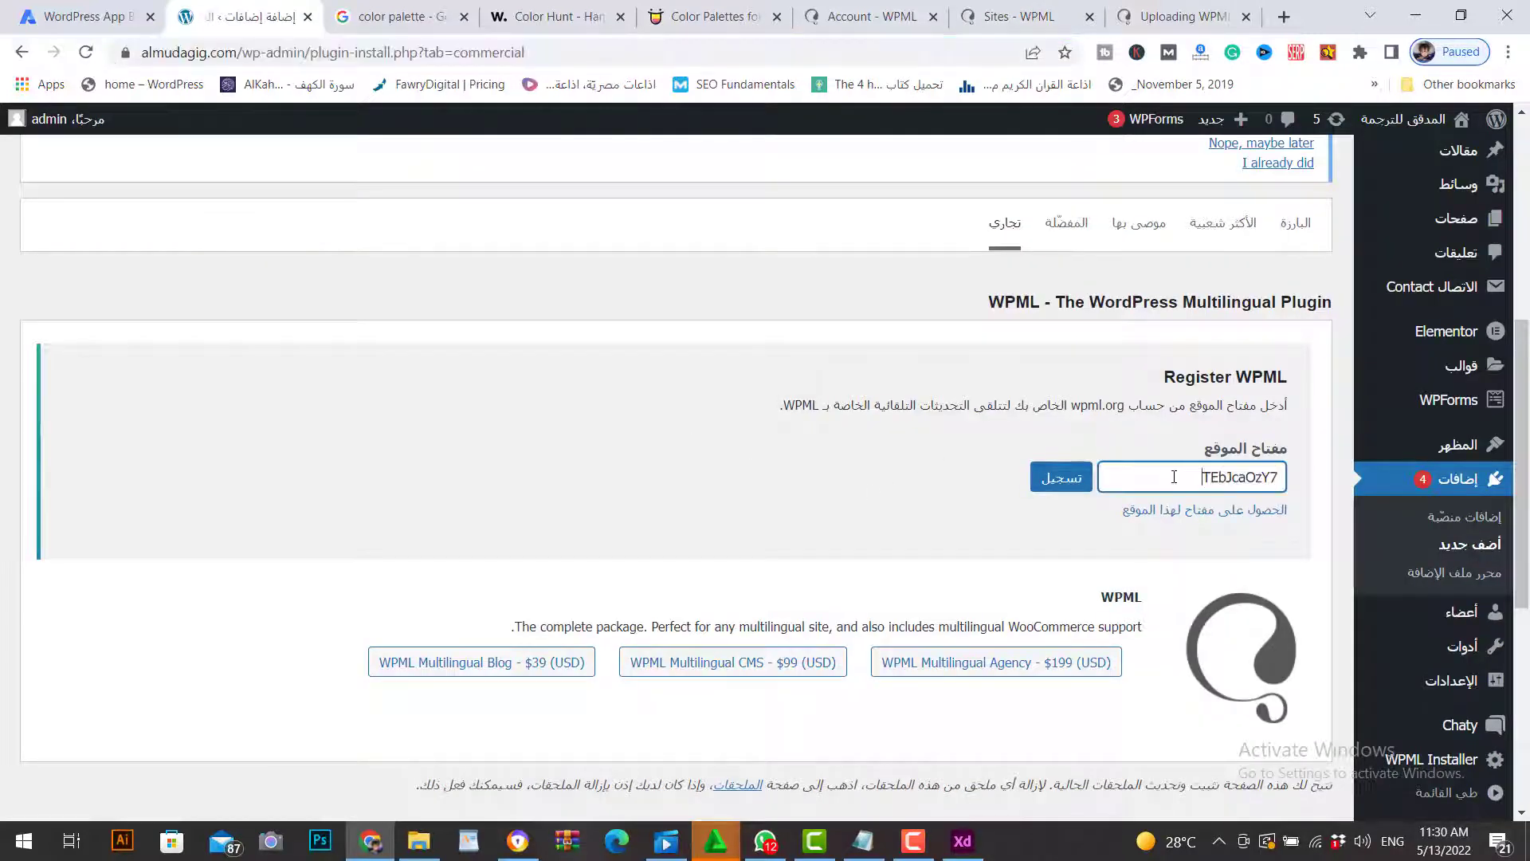
{"action": "left_click", "coordinate": [1064, 487]}
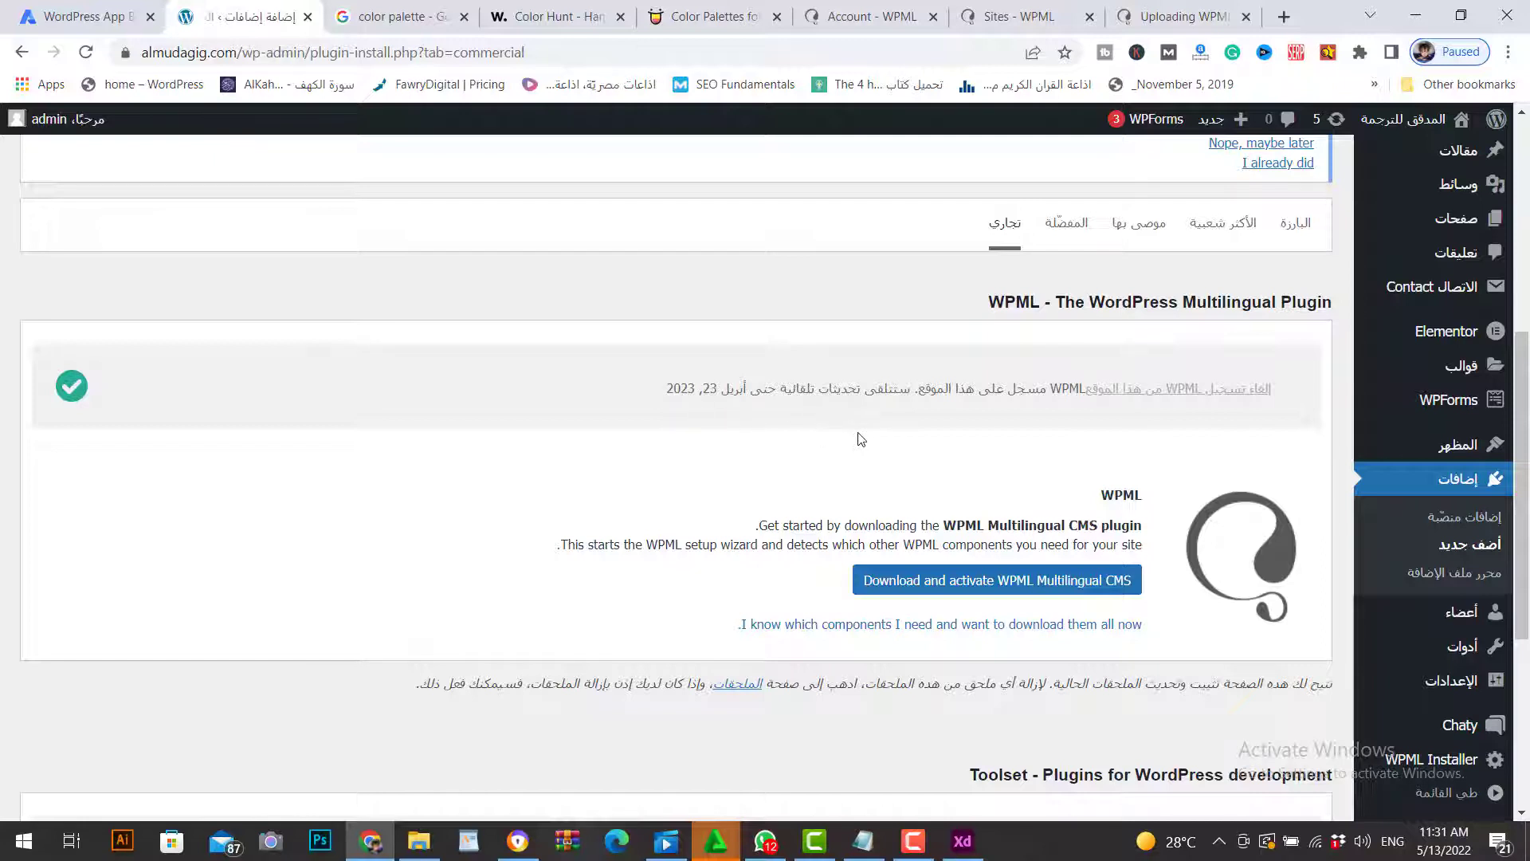
Step: Download and activate the WPML Multilingual CMS plugin on the WordPress site
{"action": "scroll", "coordinate": [876, 440], "scroll_direction": "down", "scroll_amount": 2}
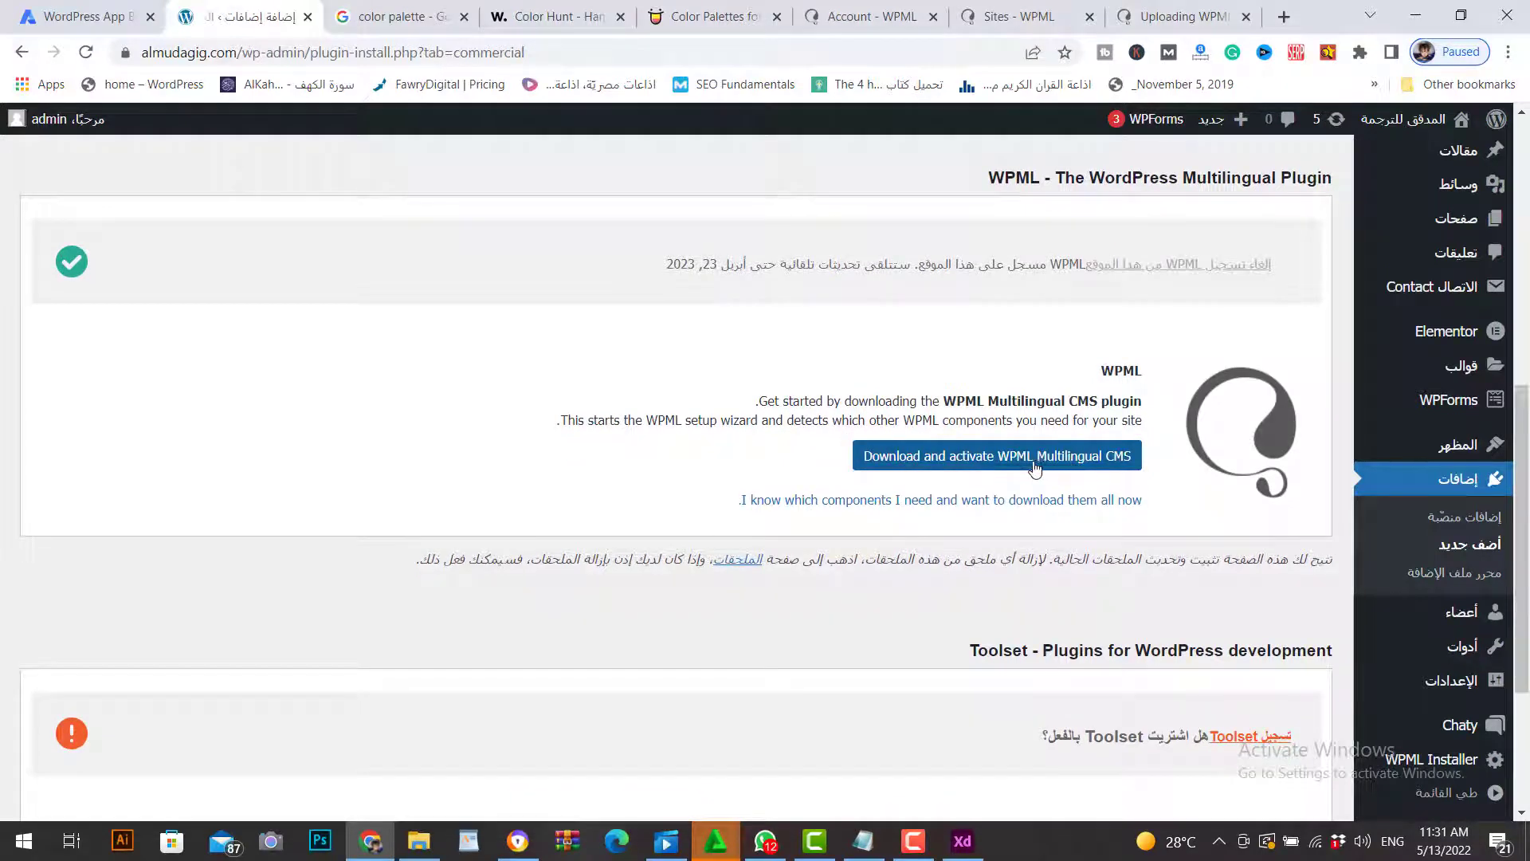
{"action": "scroll", "coordinate": [1038, 468], "scroll_direction": "down", "scroll_amount": 1}
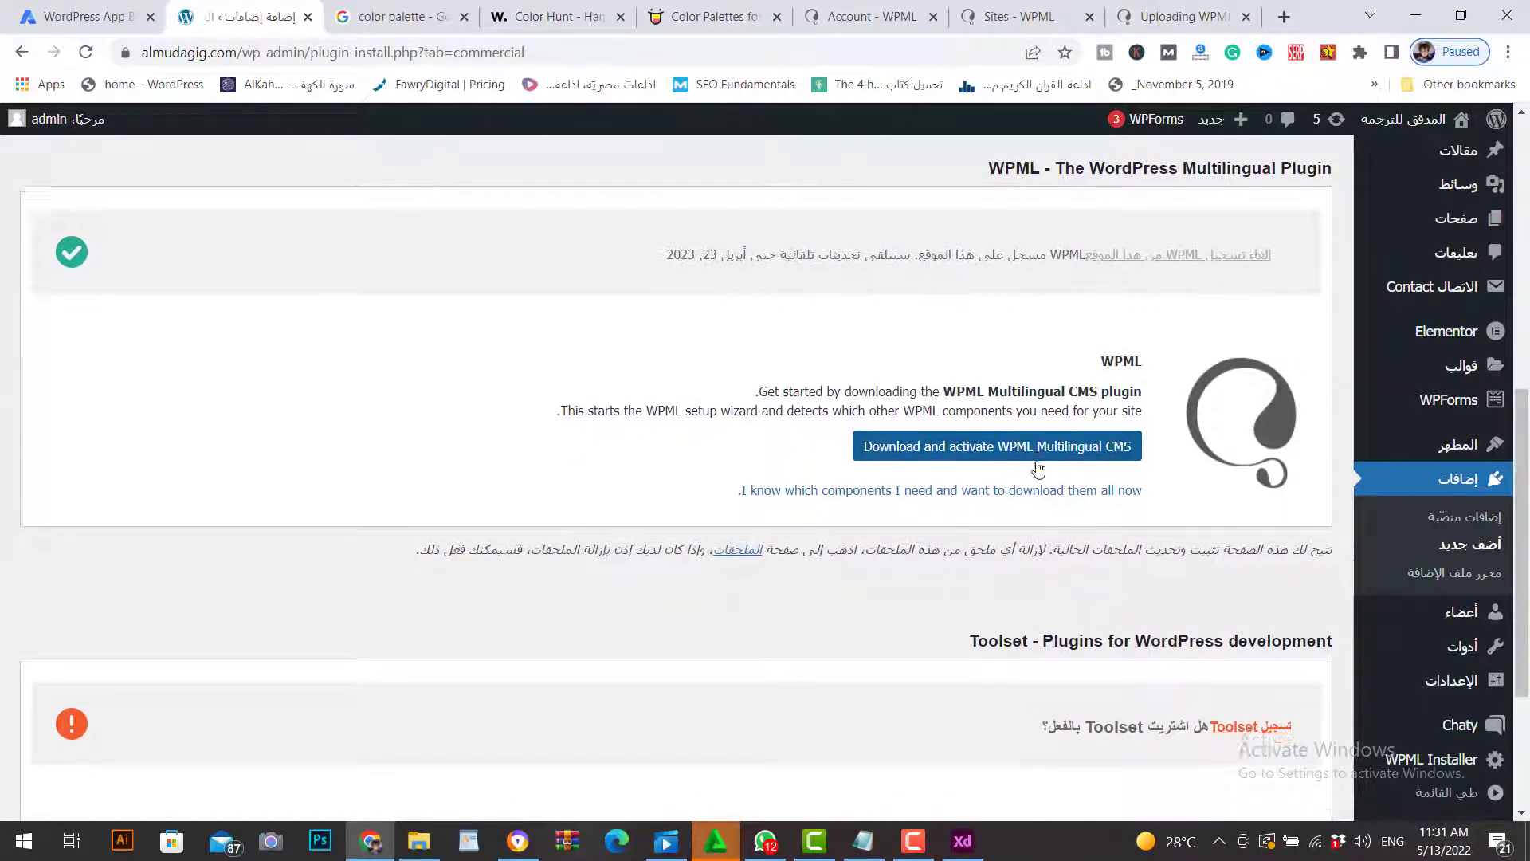
{"action": "scroll", "coordinate": [1038, 469], "scroll_direction": "down", "scroll_amount": 1}
{"action": "scroll", "coordinate": [988, 407], "scroll_direction": "up", "scroll_amount": 2}
{"action": "left_click", "coordinate": [987, 402]}
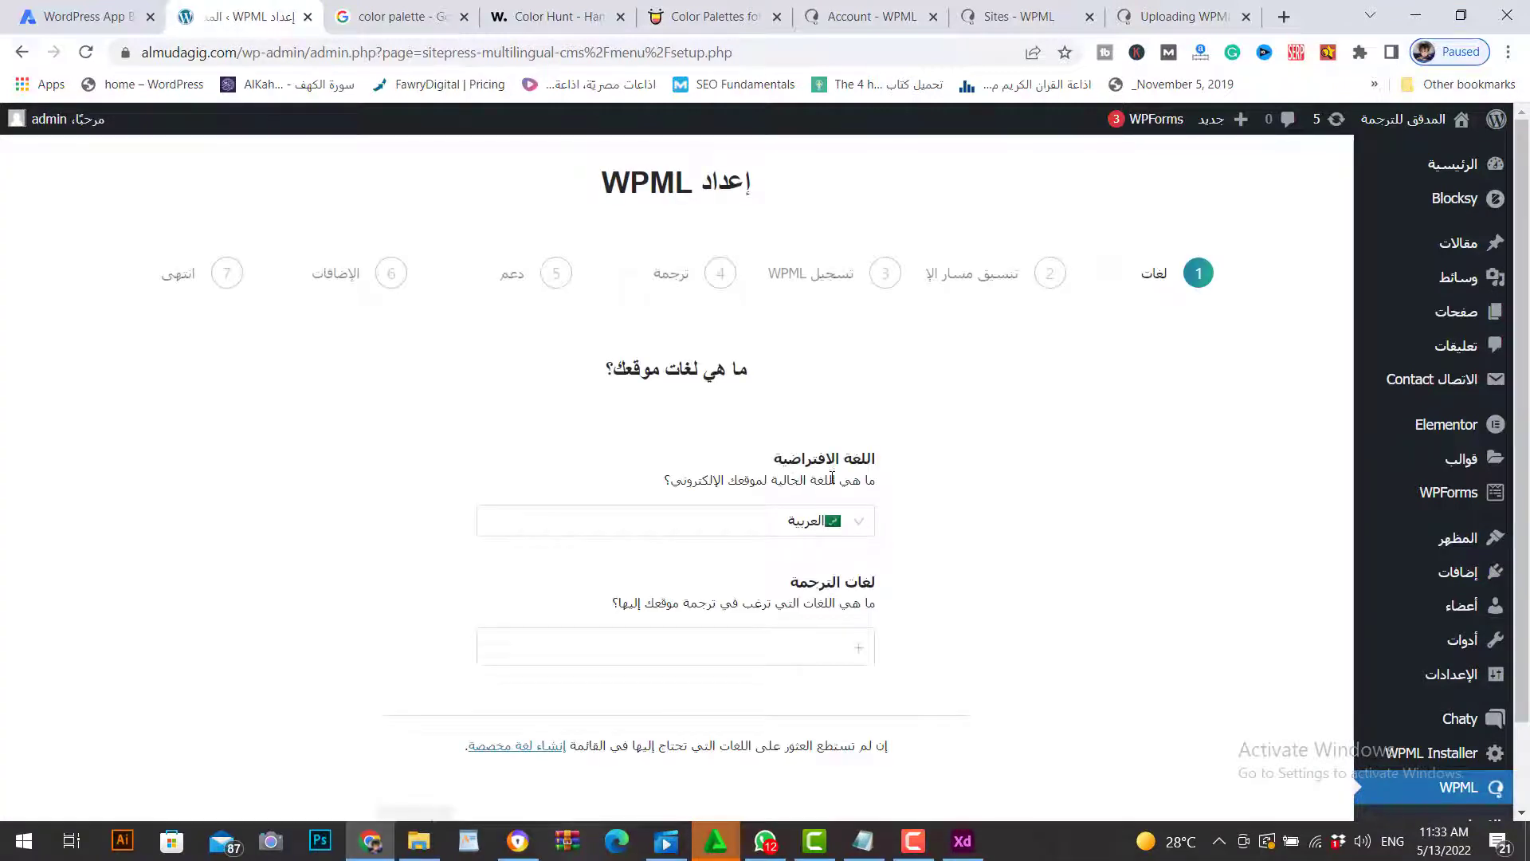
Step: In the WPML setup, keep Arabic as the default language, add English as the translation language and continue
{"action": "scroll", "coordinate": [832, 478], "scroll_direction": "down", "scroll_amount": 1}
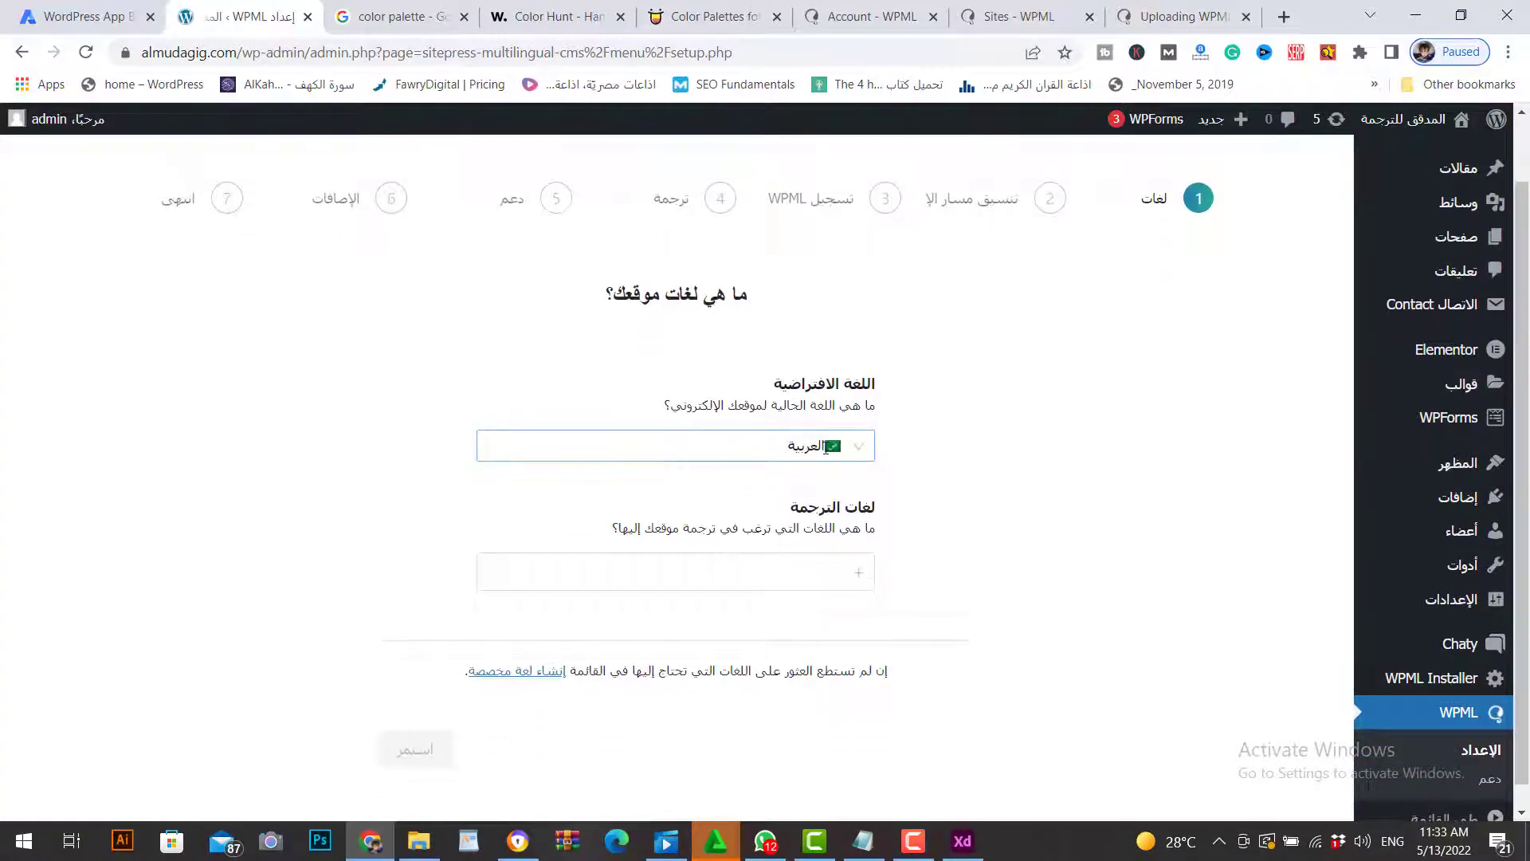
{"action": "scroll", "coordinate": [827, 446], "scroll_direction": "down", "scroll_amount": 1}
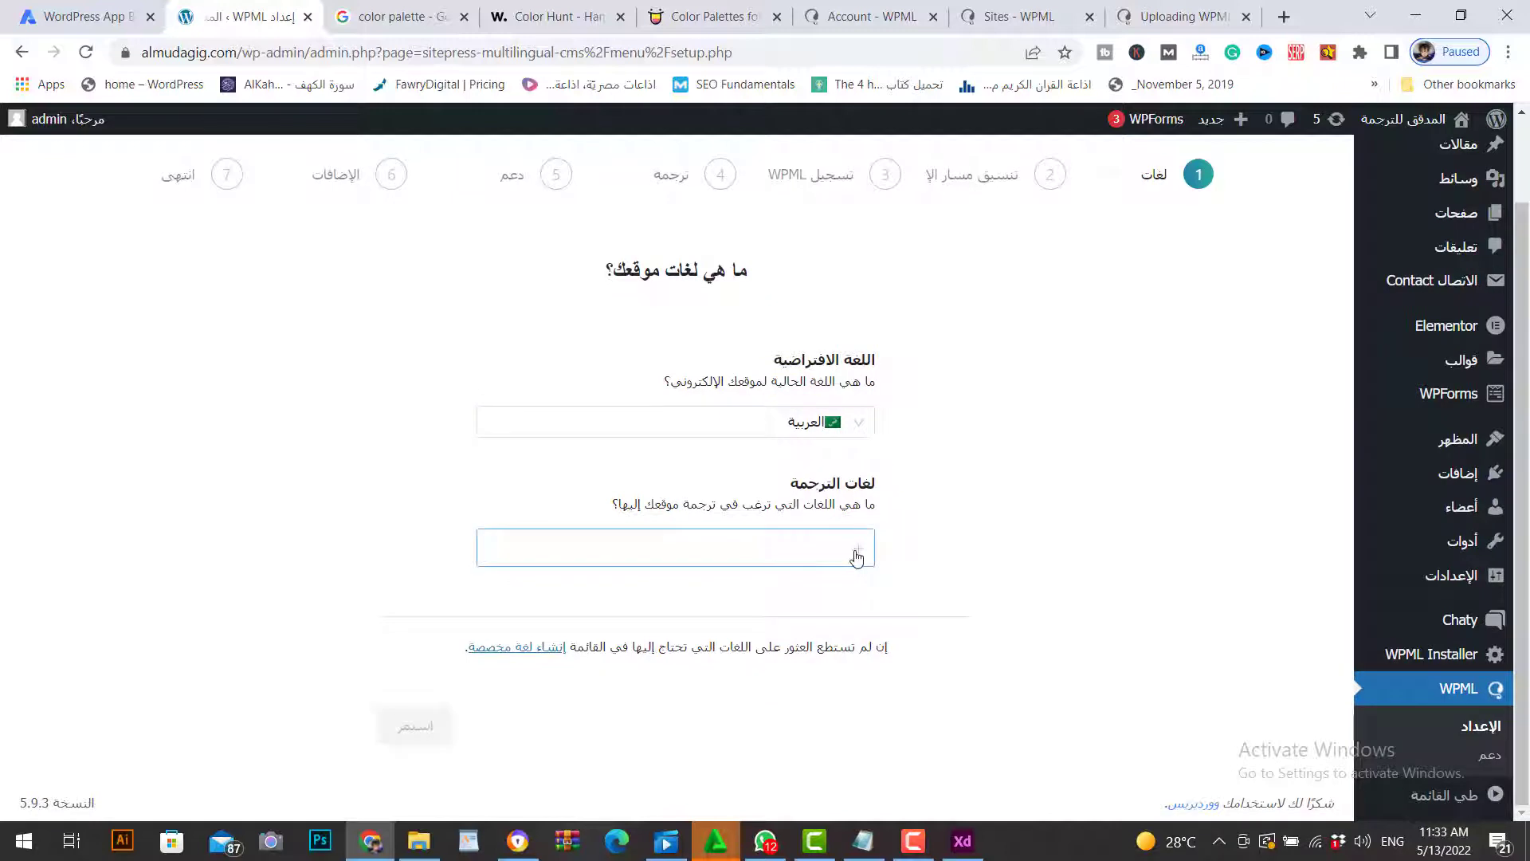
{"action": "left_click", "coordinate": [814, 552]}
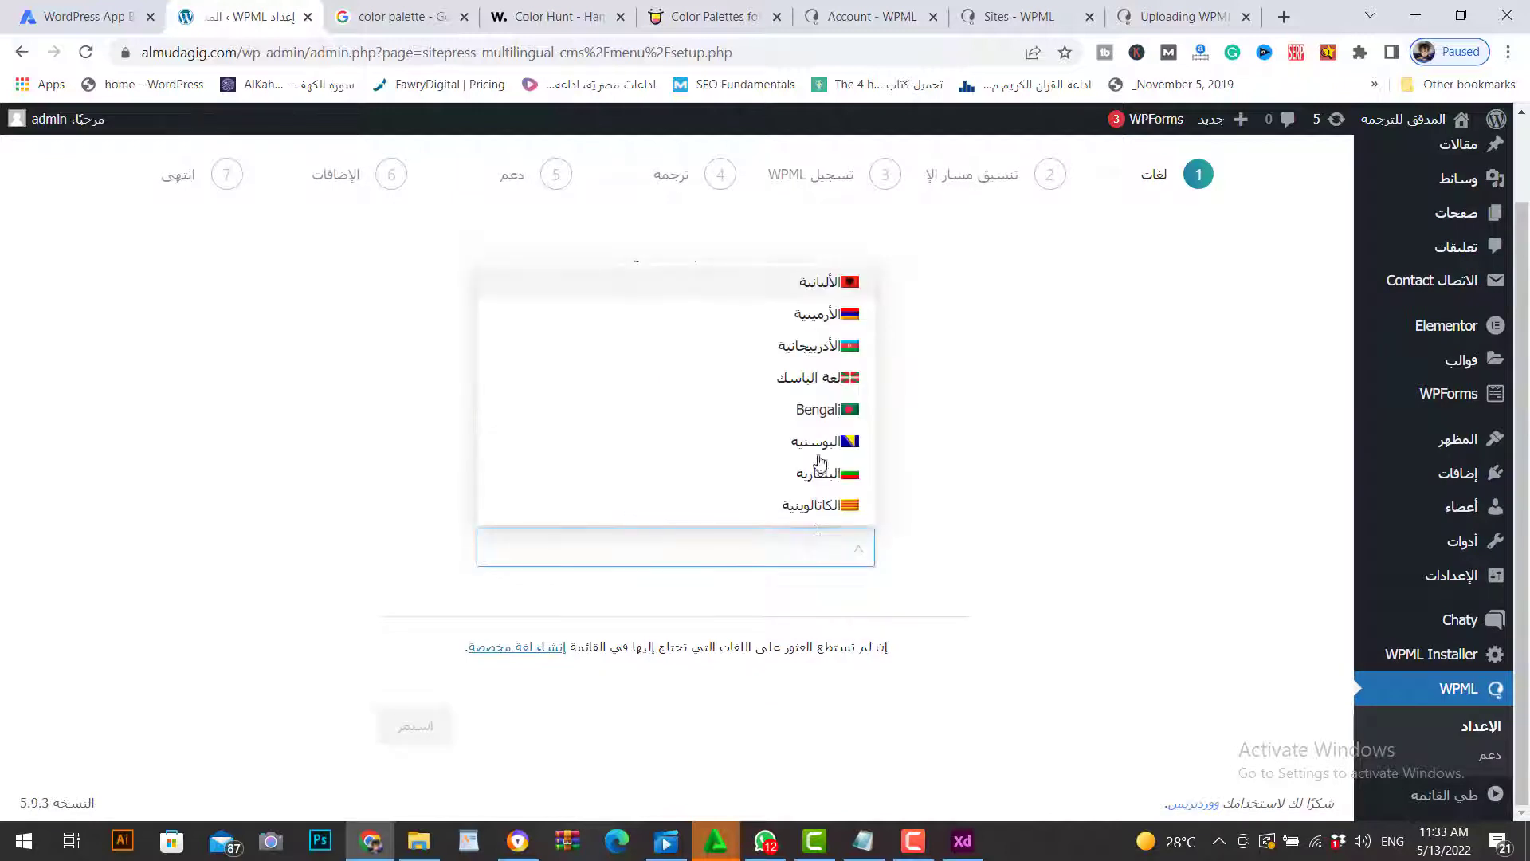
{"action": "scroll", "coordinate": [809, 430], "scroll_direction": "down", "scroll_amount": 3}
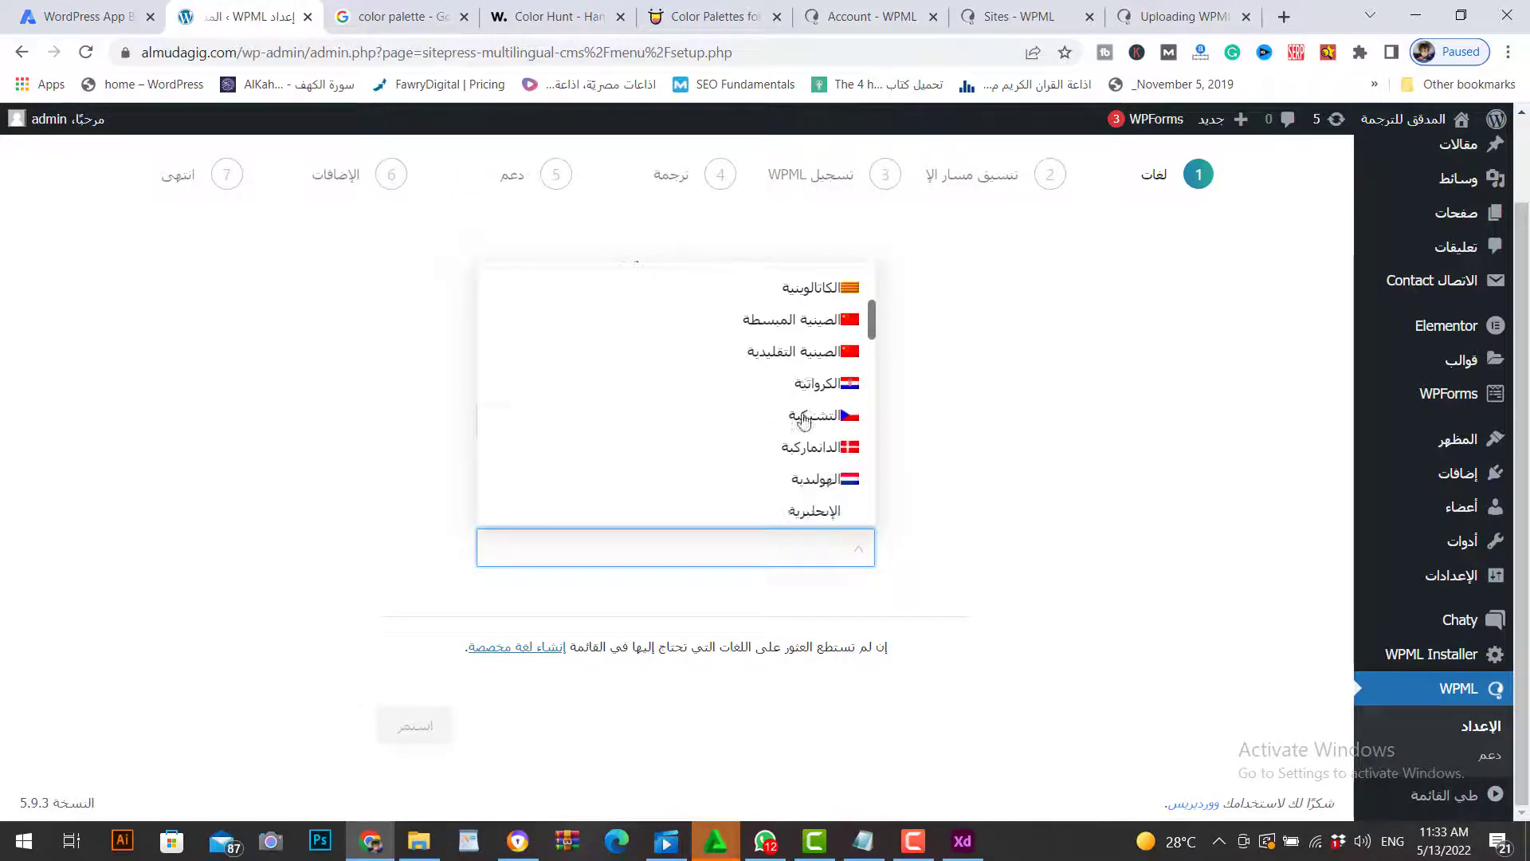
{"action": "scroll", "coordinate": [804, 421], "scroll_direction": "down", "scroll_amount": 1}
{"action": "left_click", "coordinate": [814, 451]}
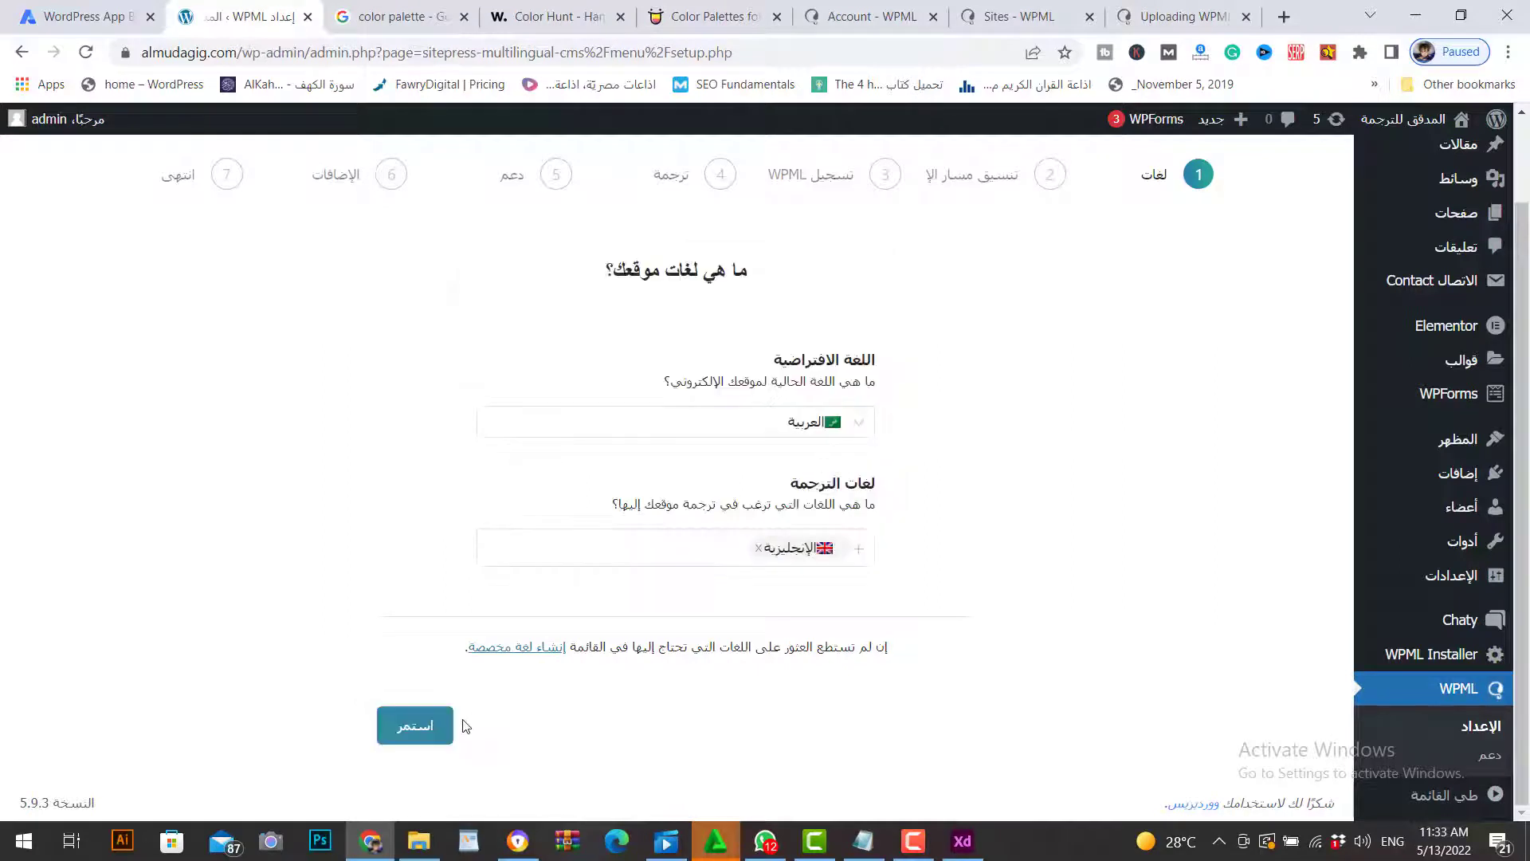
{"action": "left_click", "coordinate": [413, 733]}
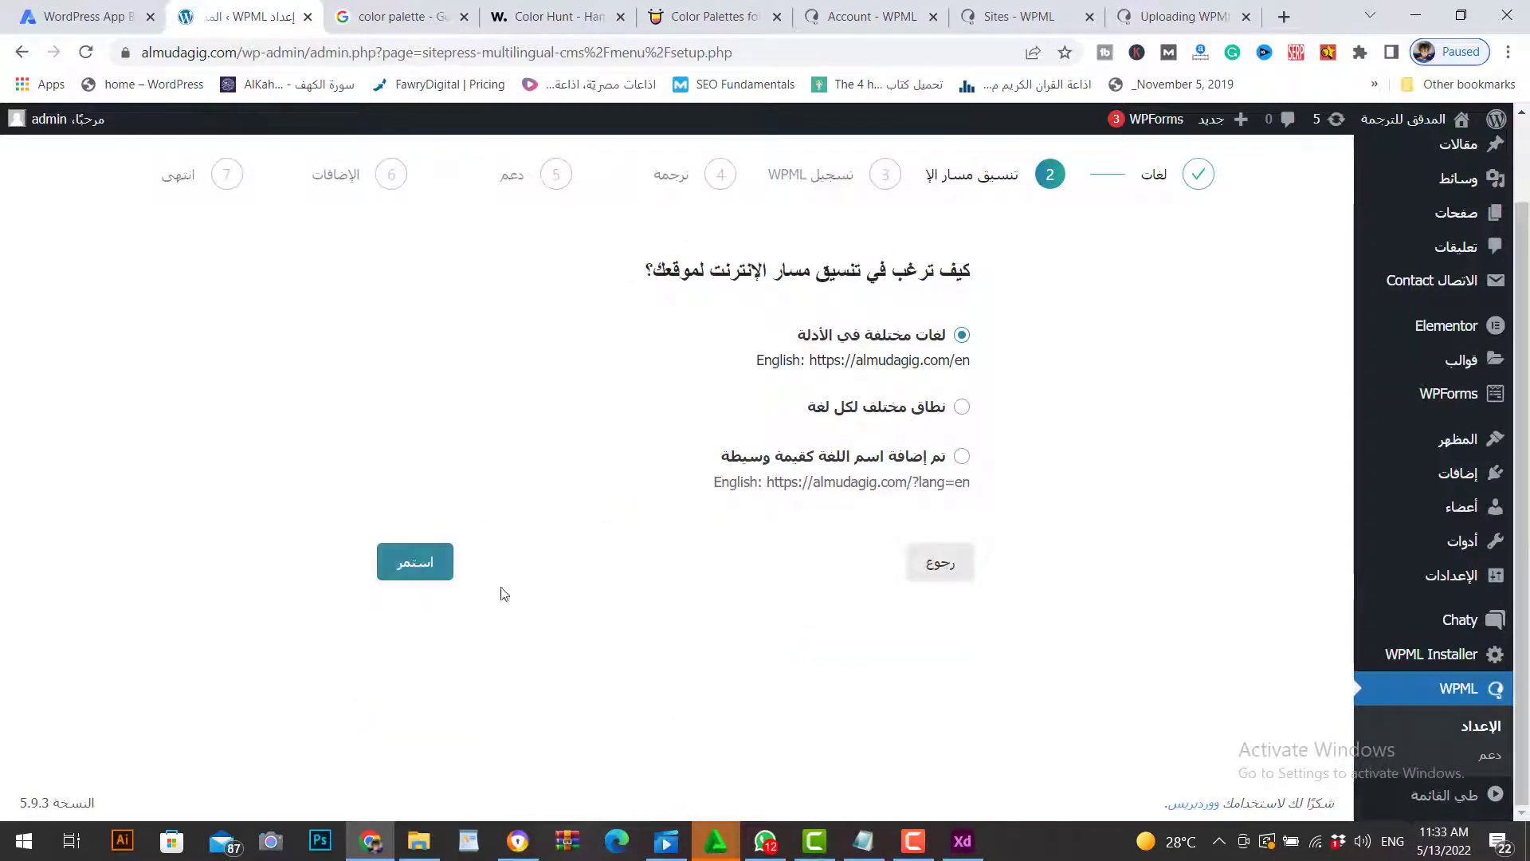
Step: Accept the URL format with different languages in directories, and continue with the site key already filled in
{"action": "left_click", "coordinate": [415, 560]}
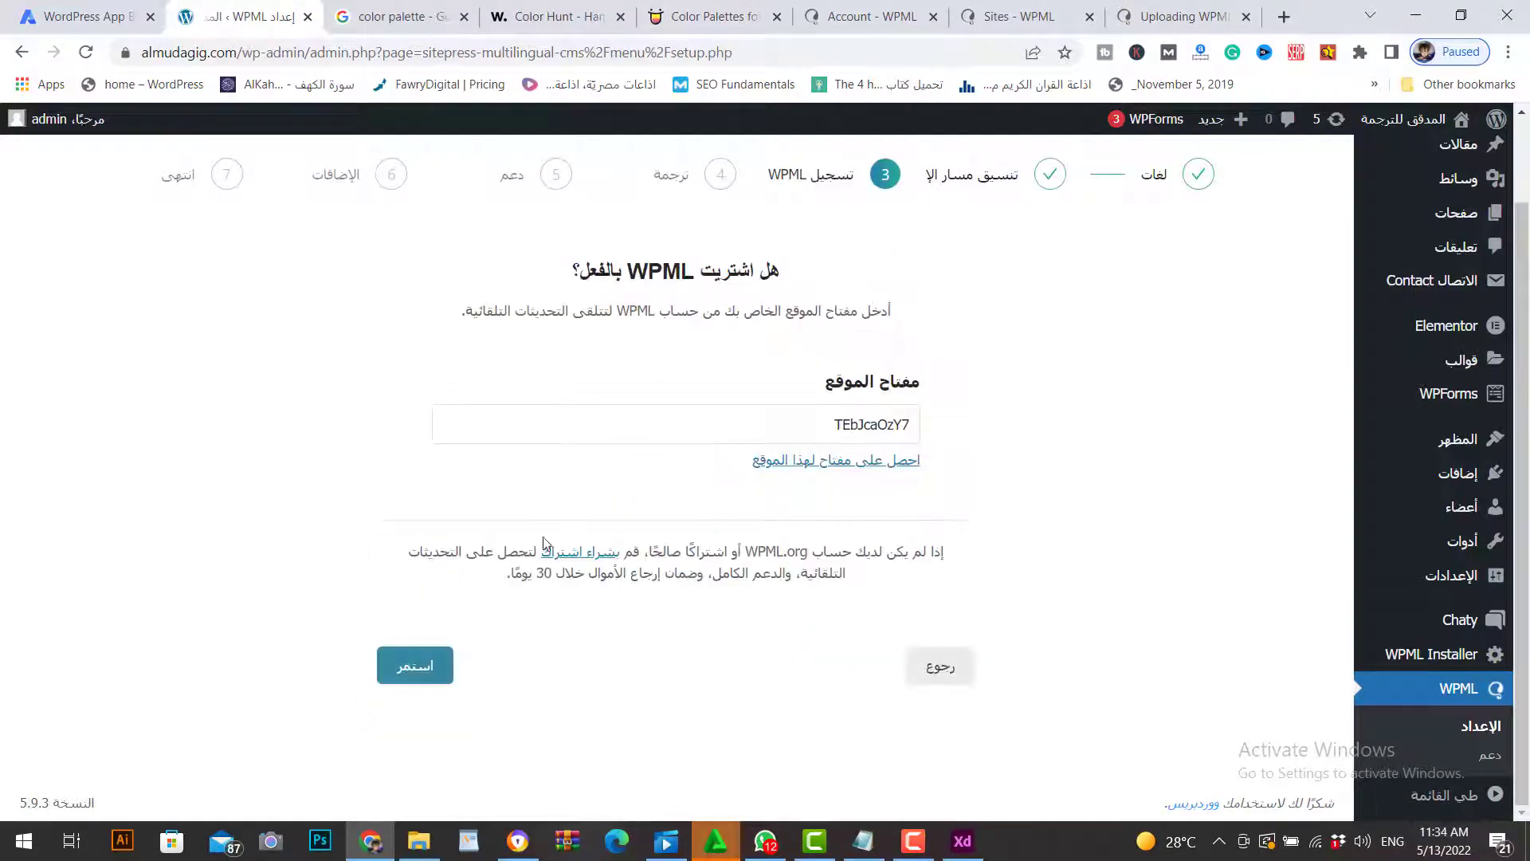
{"action": "left_click", "coordinate": [418, 687]}
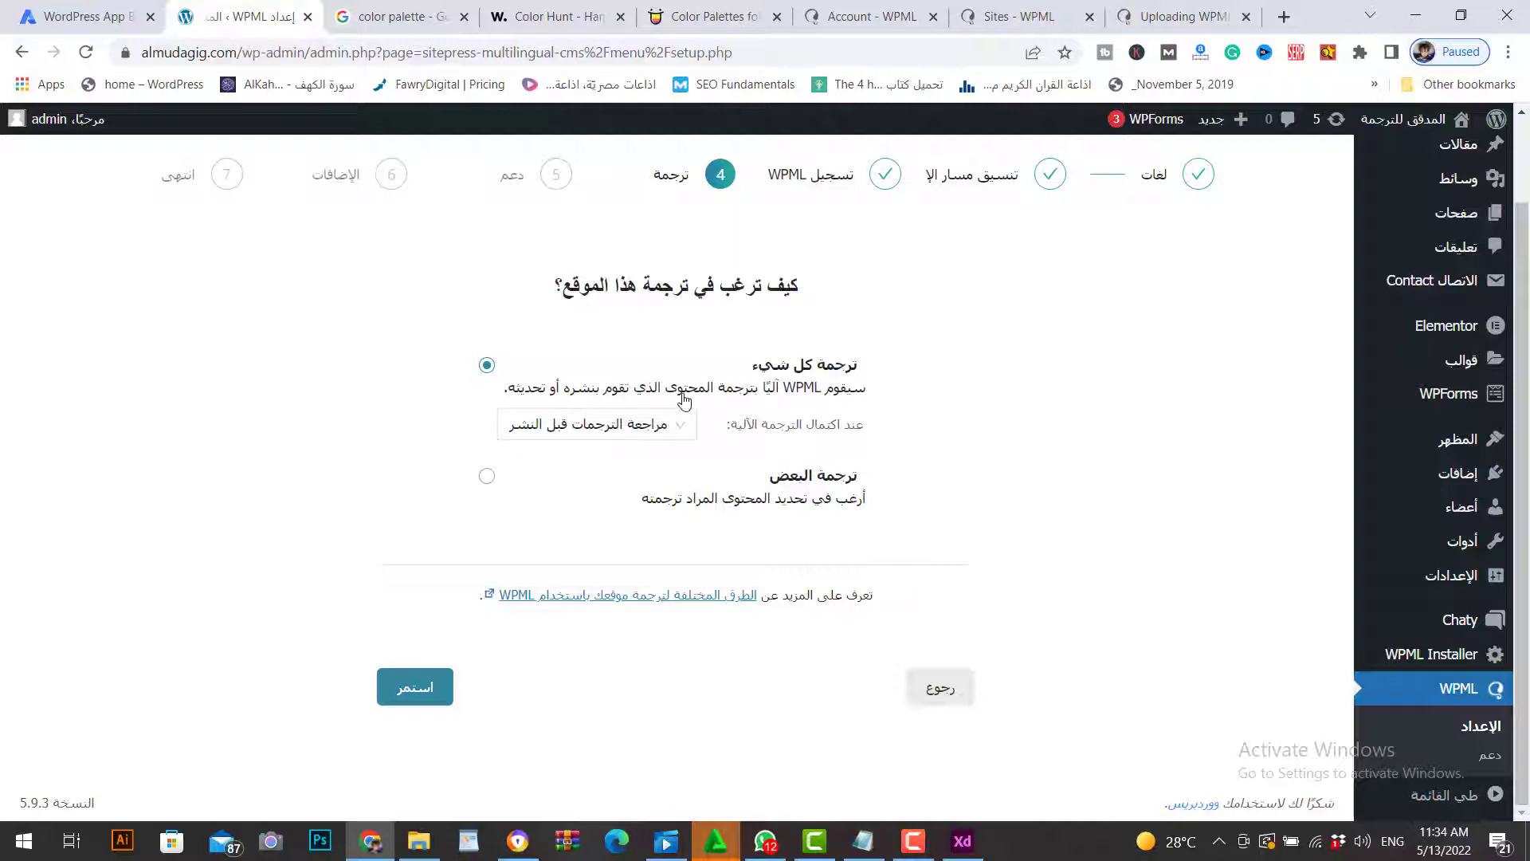
Step: Choose to translate only some of the content, with only the admin as translator, and continue
{"action": "left_click", "coordinate": [492, 488]}
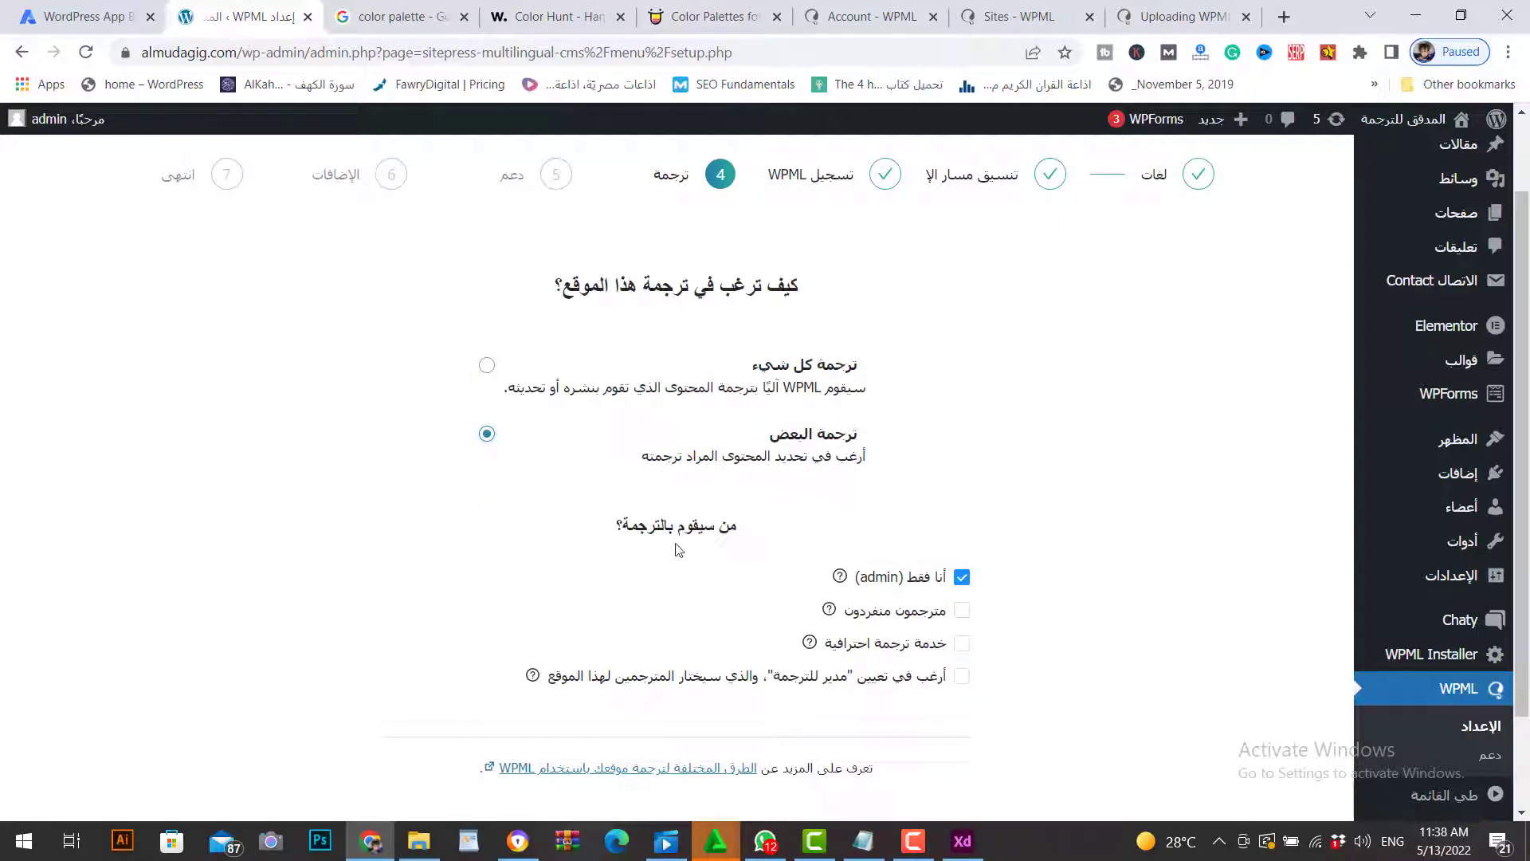
{"action": "scroll", "coordinate": [941, 686], "scroll_direction": "down", "scroll_amount": 2}
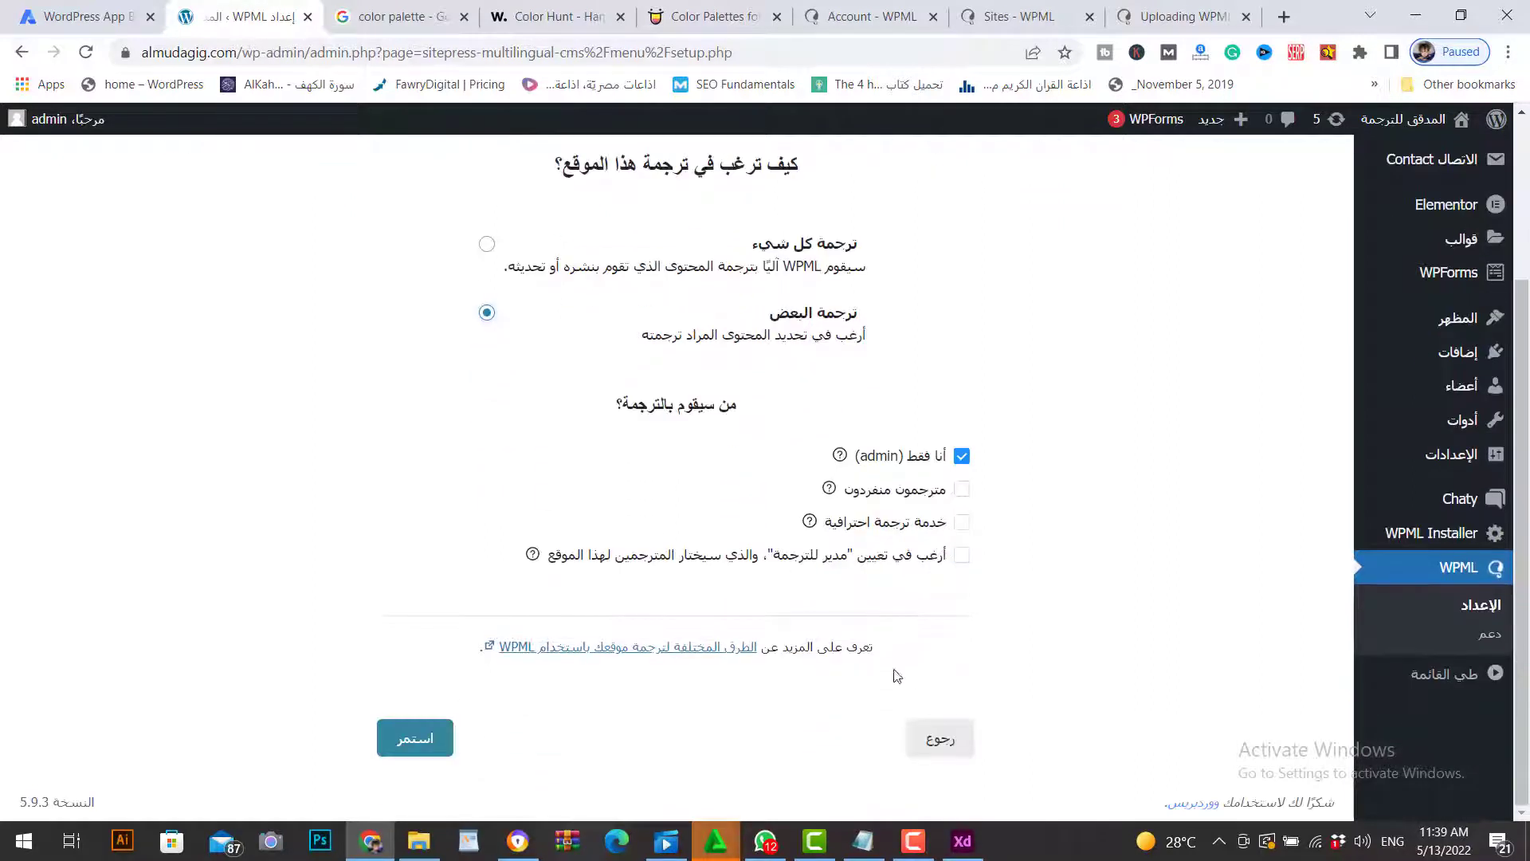
{"action": "left_click", "coordinate": [410, 738]}
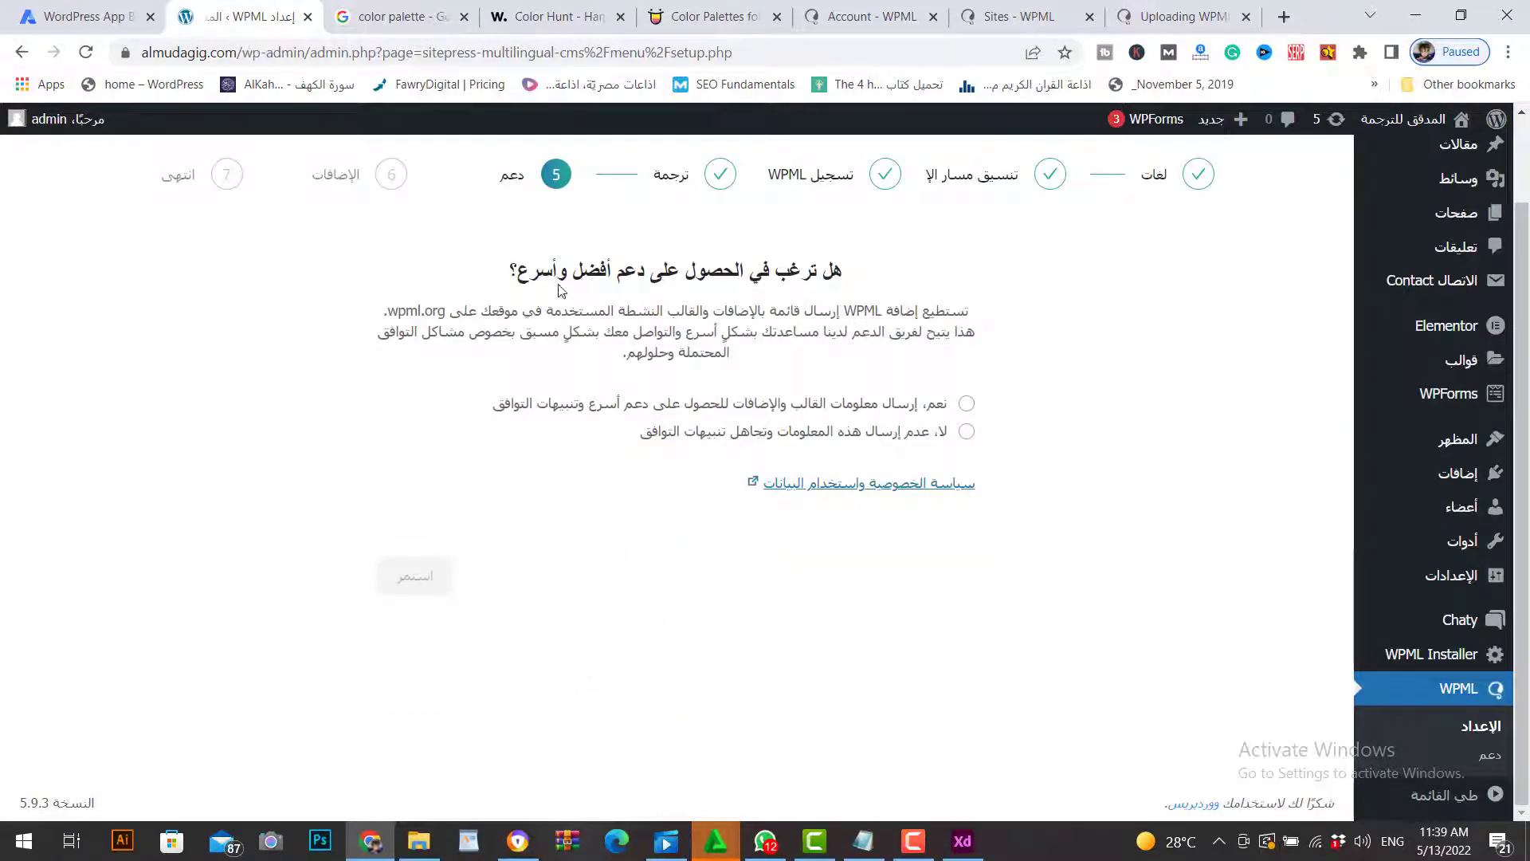
Step: Agree to send theme and plugin information for faster support and continue to the recommended components
{"action": "left_click", "coordinate": [966, 404]}
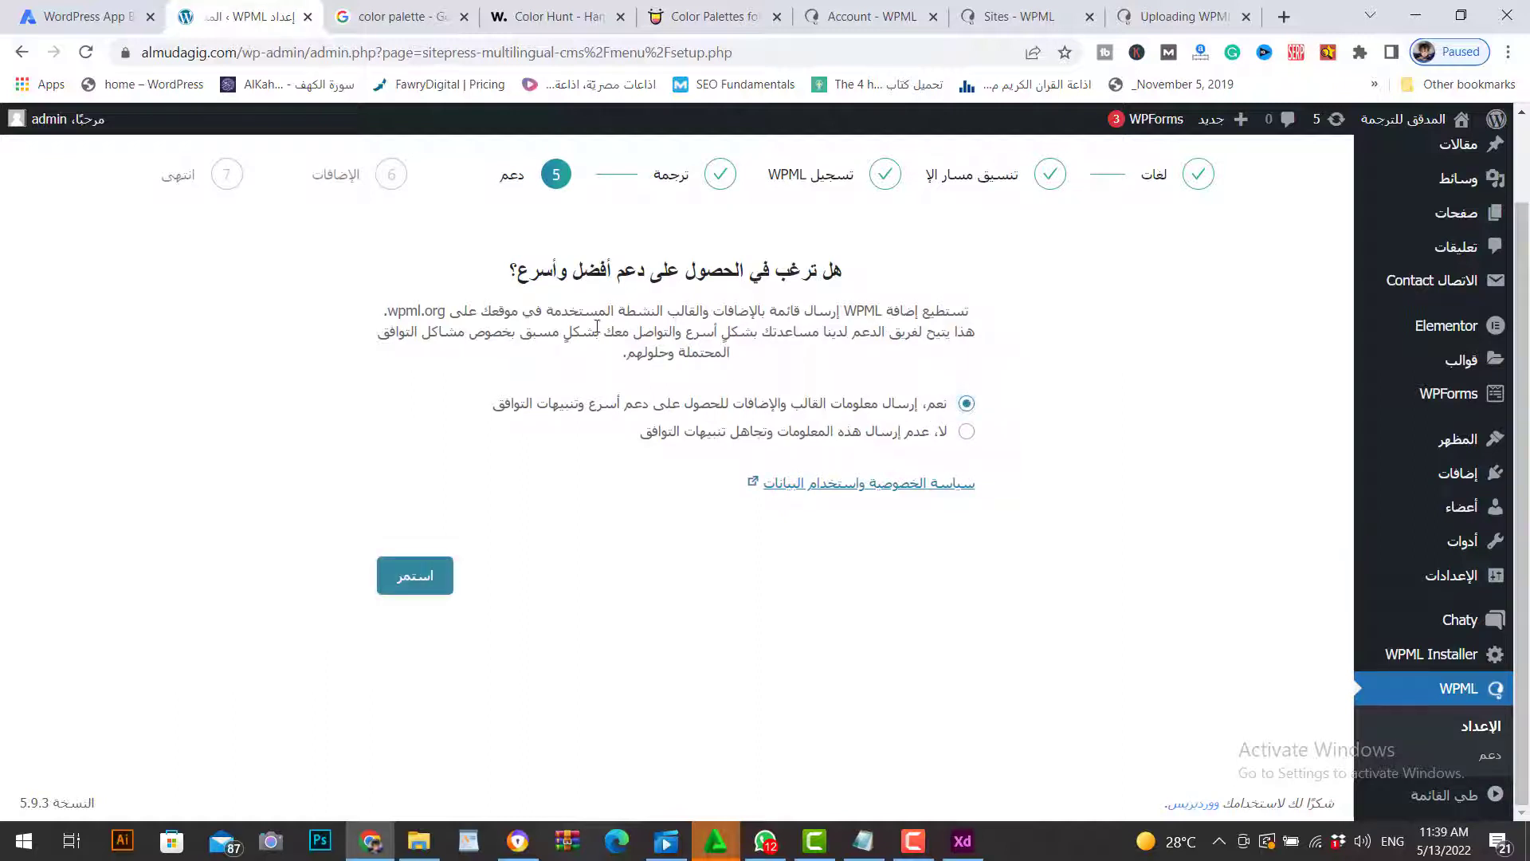
{"action": "left_click", "coordinate": [413, 578]}
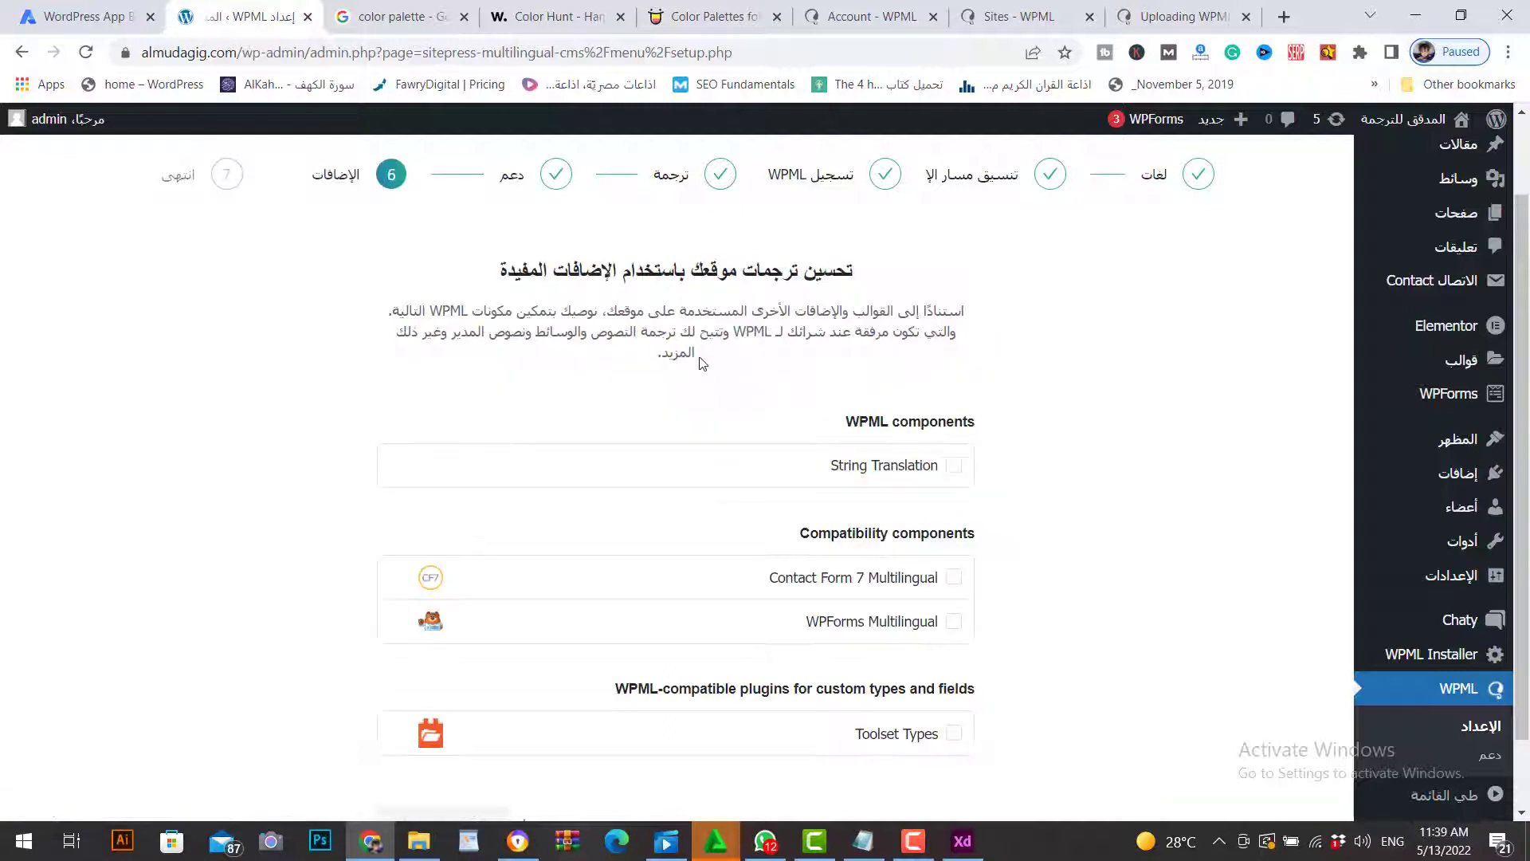
{"action": "scroll", "coordinate": [957, 461], "scroll_direction": "down", "scroll_amount": 1}
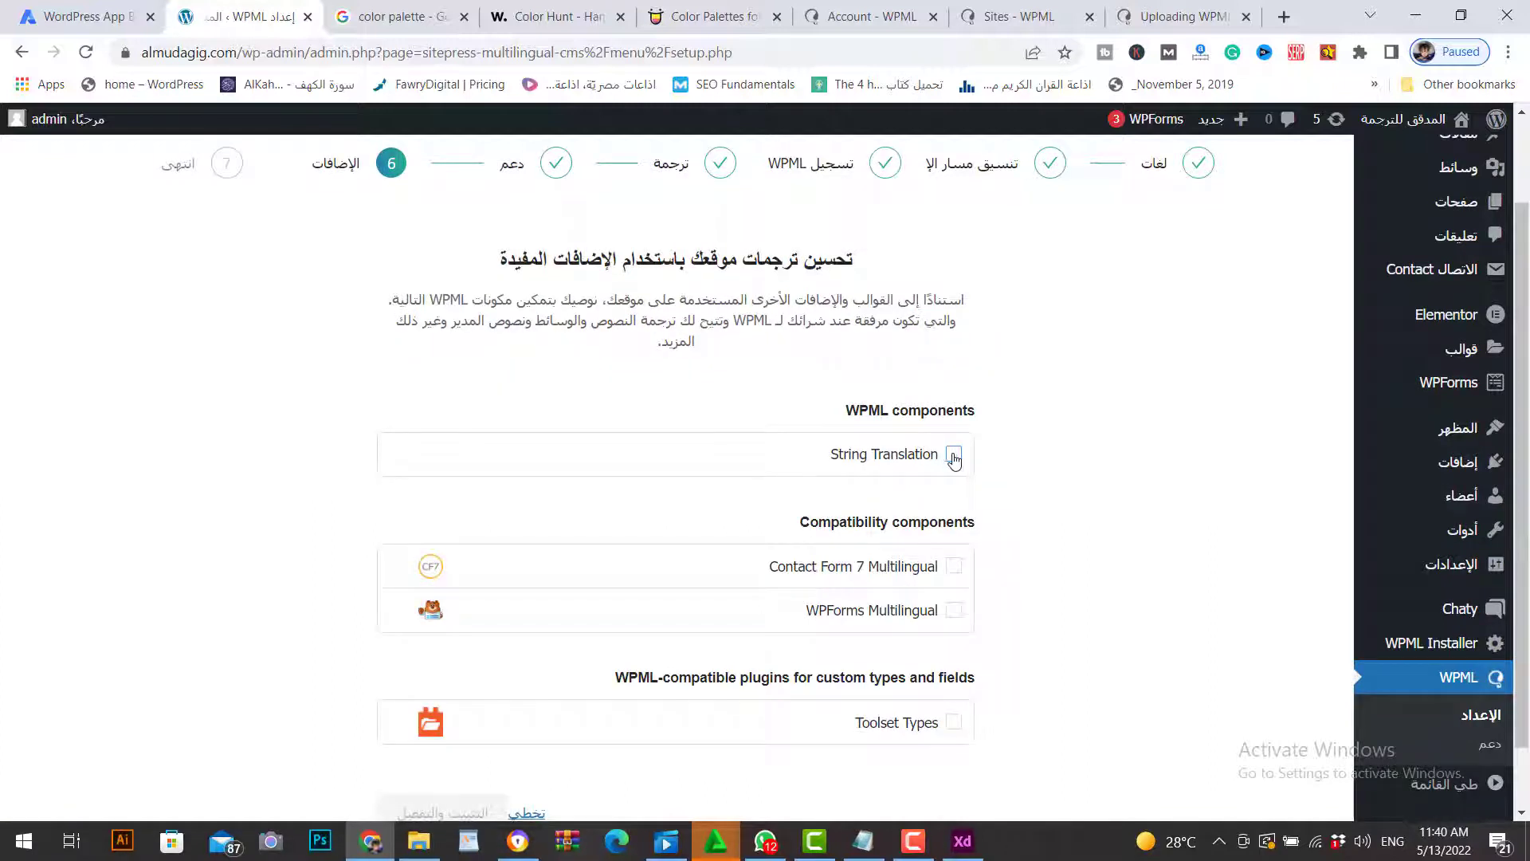
Step: Select String Translation, Contact Form 7 Multilingual, WPForms Multilingual and Toolset Types, and install and activate them
{"action": "left_click", "coordinate": [953, 456]}
{"action": "scroll", "coordinate": [956, 558], "scroll_direction": "down", "scroll_amount": 1}
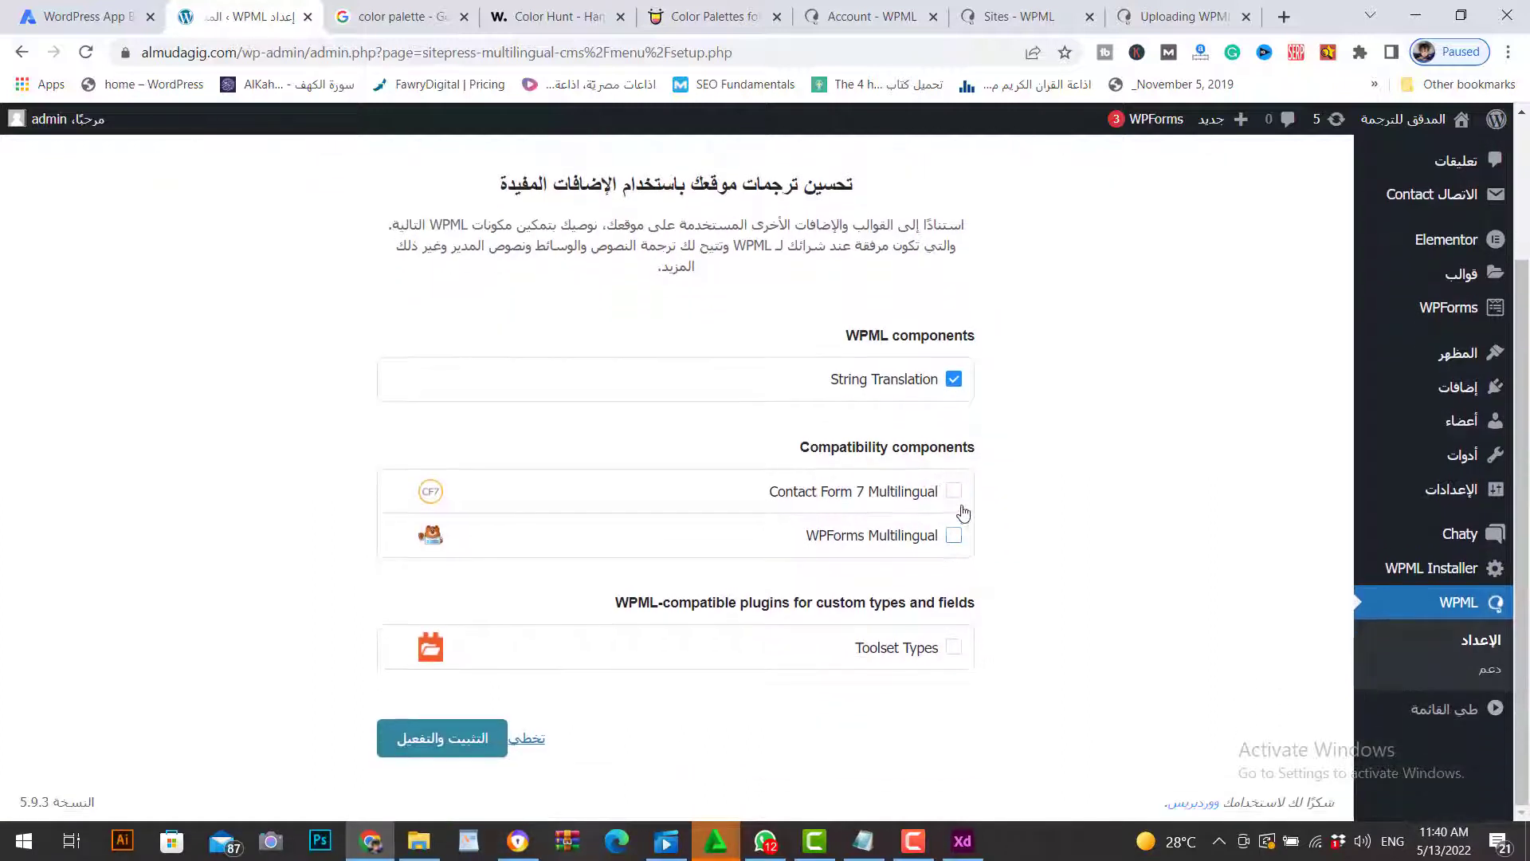
{"action": "left_click", "coordinate": [956, 493]}
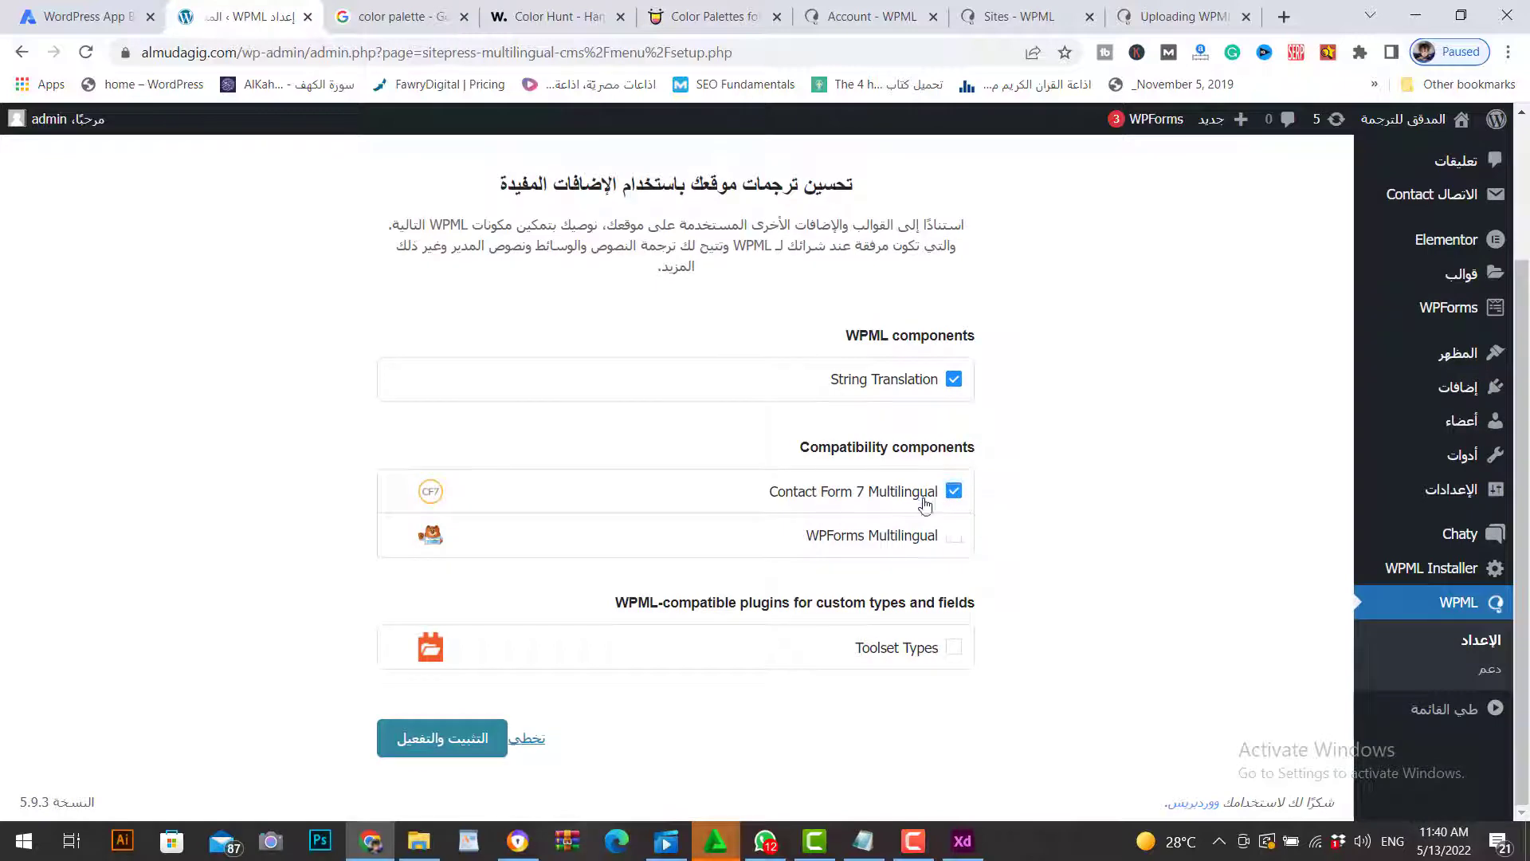
{"action": "left_click", "coordinate": [953, 538]}
{"action": "left_click", "coordinate": [954, 647]}
{"action": "left_click", "coordinate": [443, 740]}
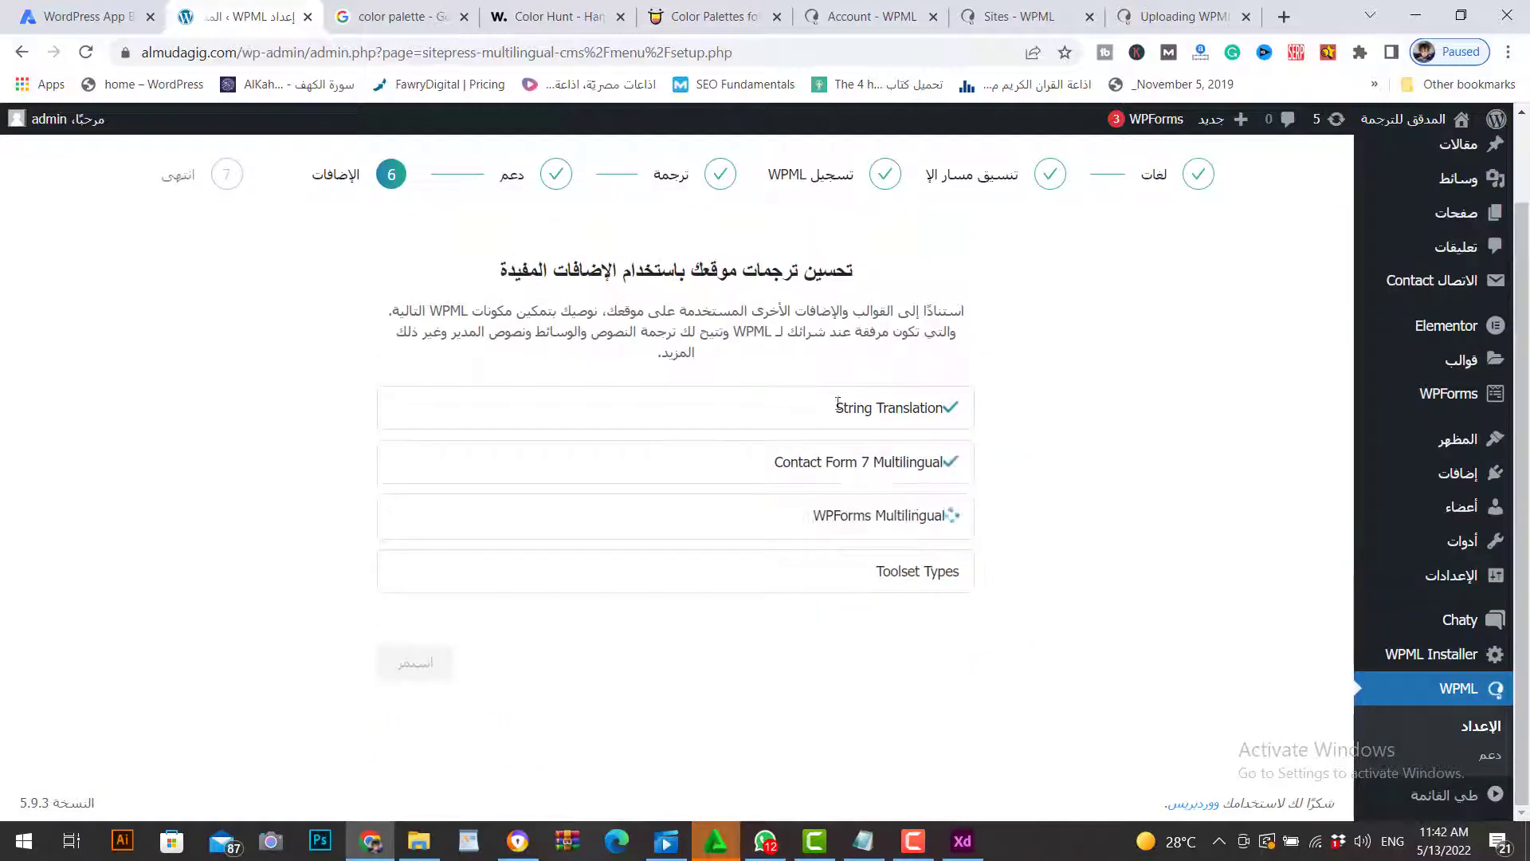
{"action": "triple_click", "coordinate": [942, 407]}
{"action": "triple_click", "coordinate": [943, 407]}
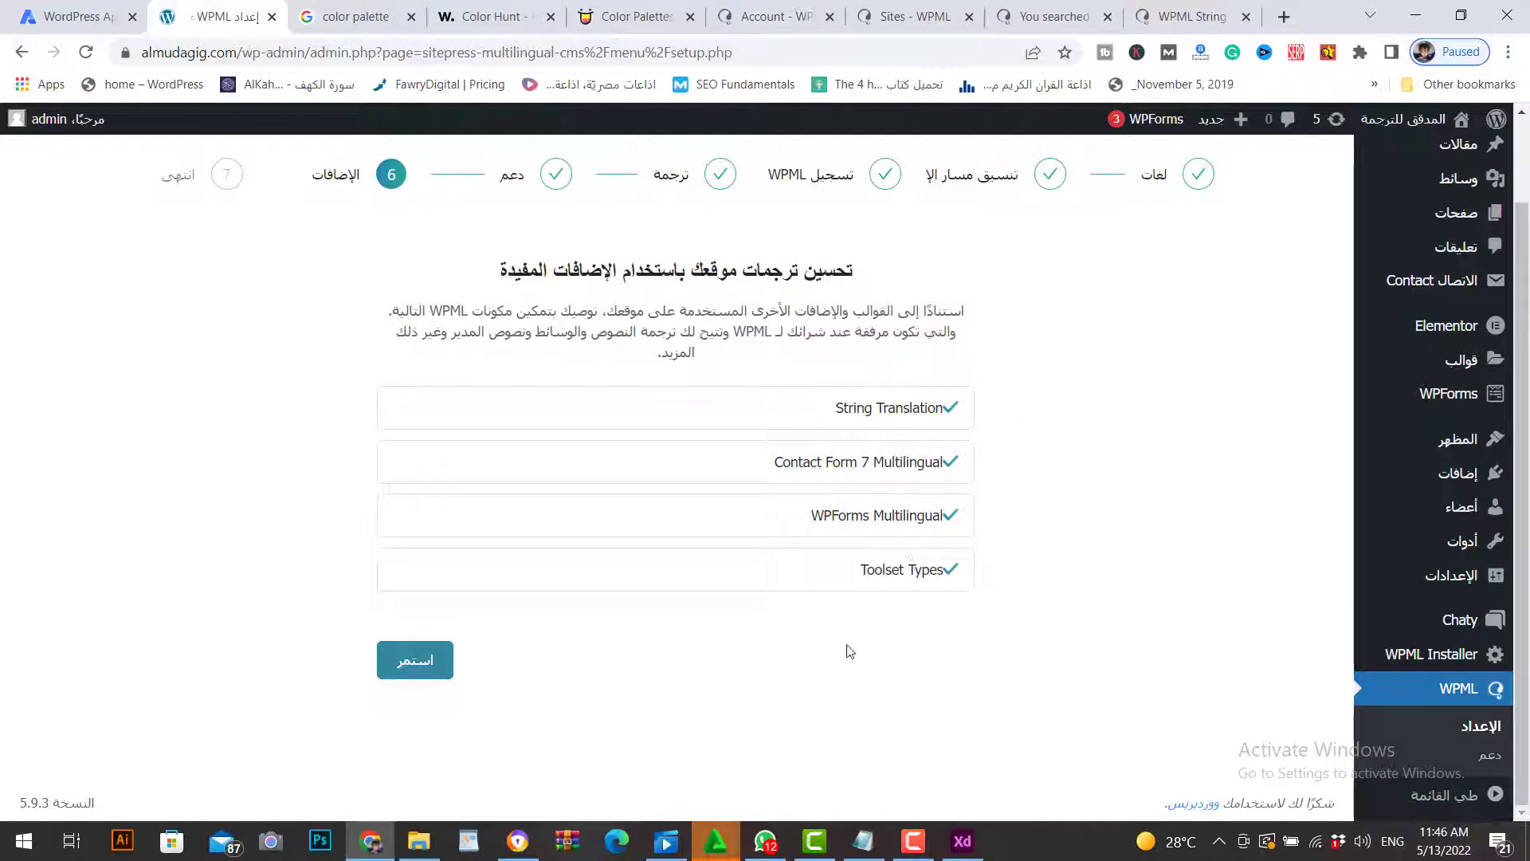
Step: Continue past the installed components and finish the WPML setup wizard
{"action": "left_click", "coordinate": [427, 667]}
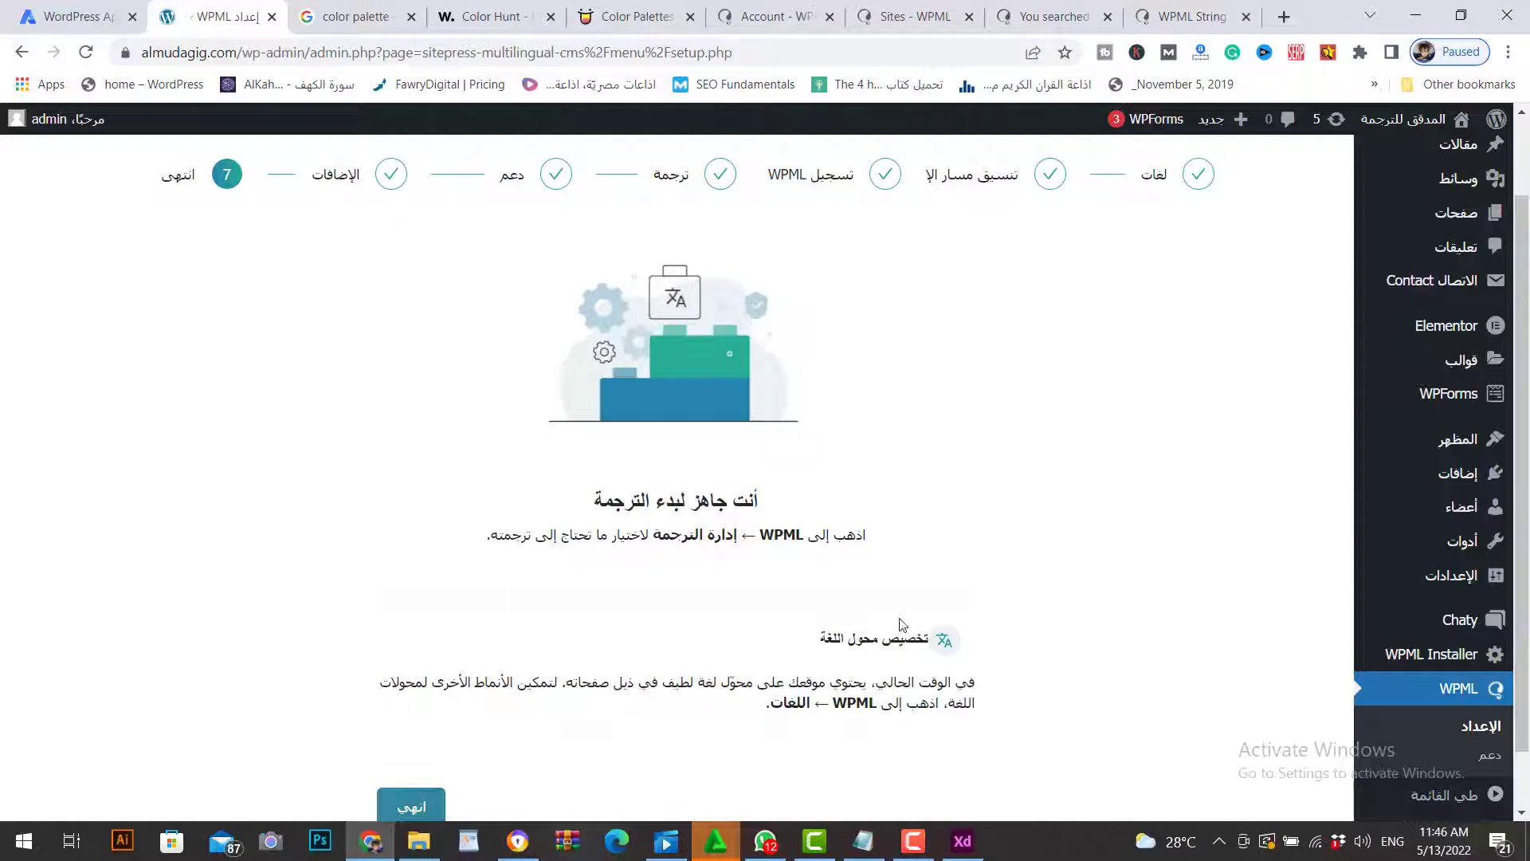
{"action": "scroll", "coordinate": [902, 624], "scroll_direction": "down", "scroll_amount": 2}
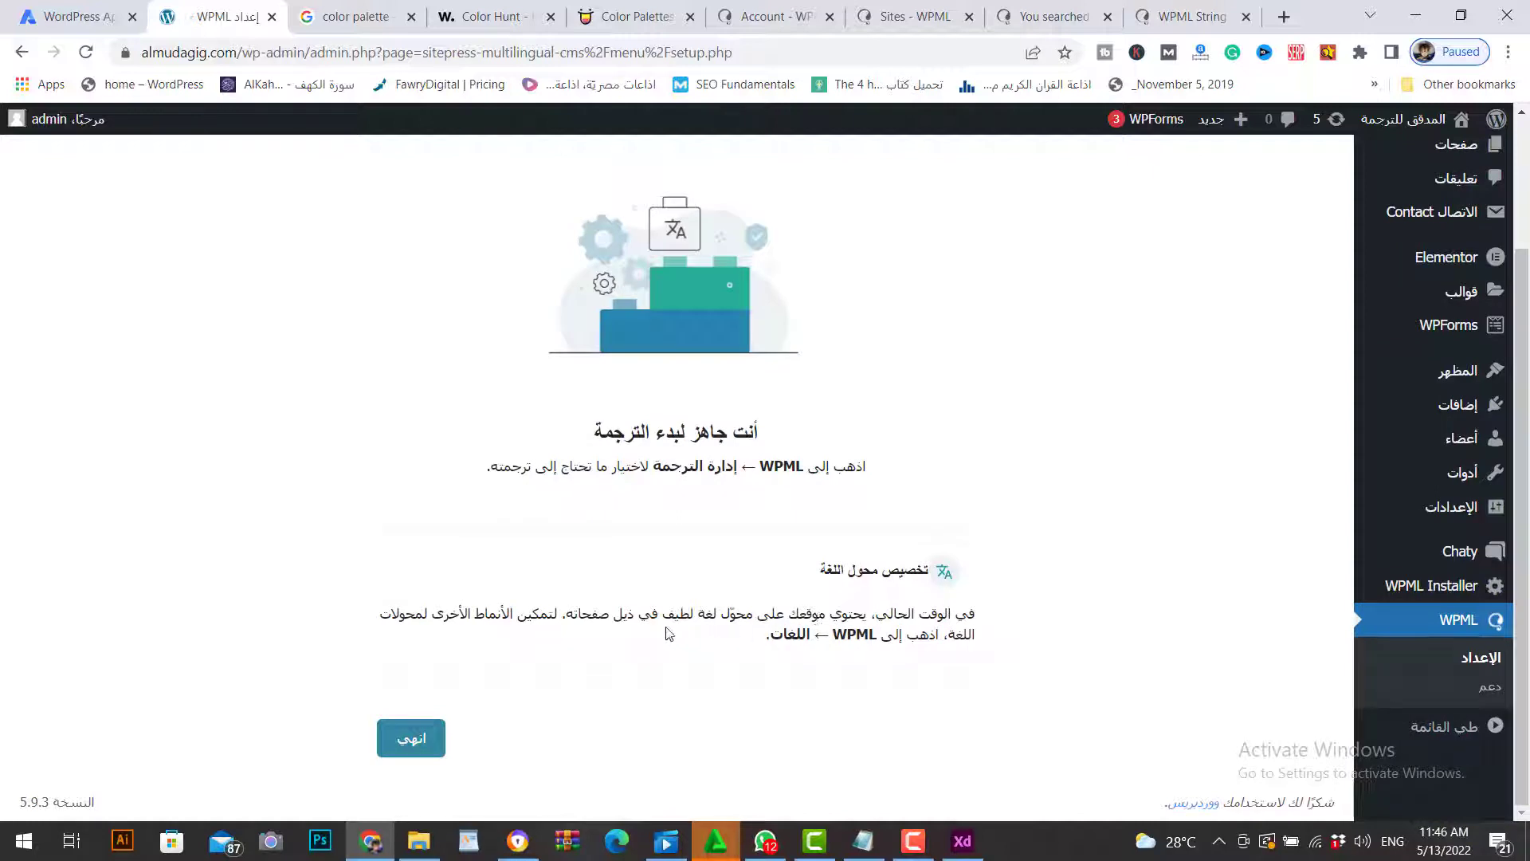
{"action": "left_click_drag", "start_coordinate": [635, 614], "coordinate": [565, 614]}
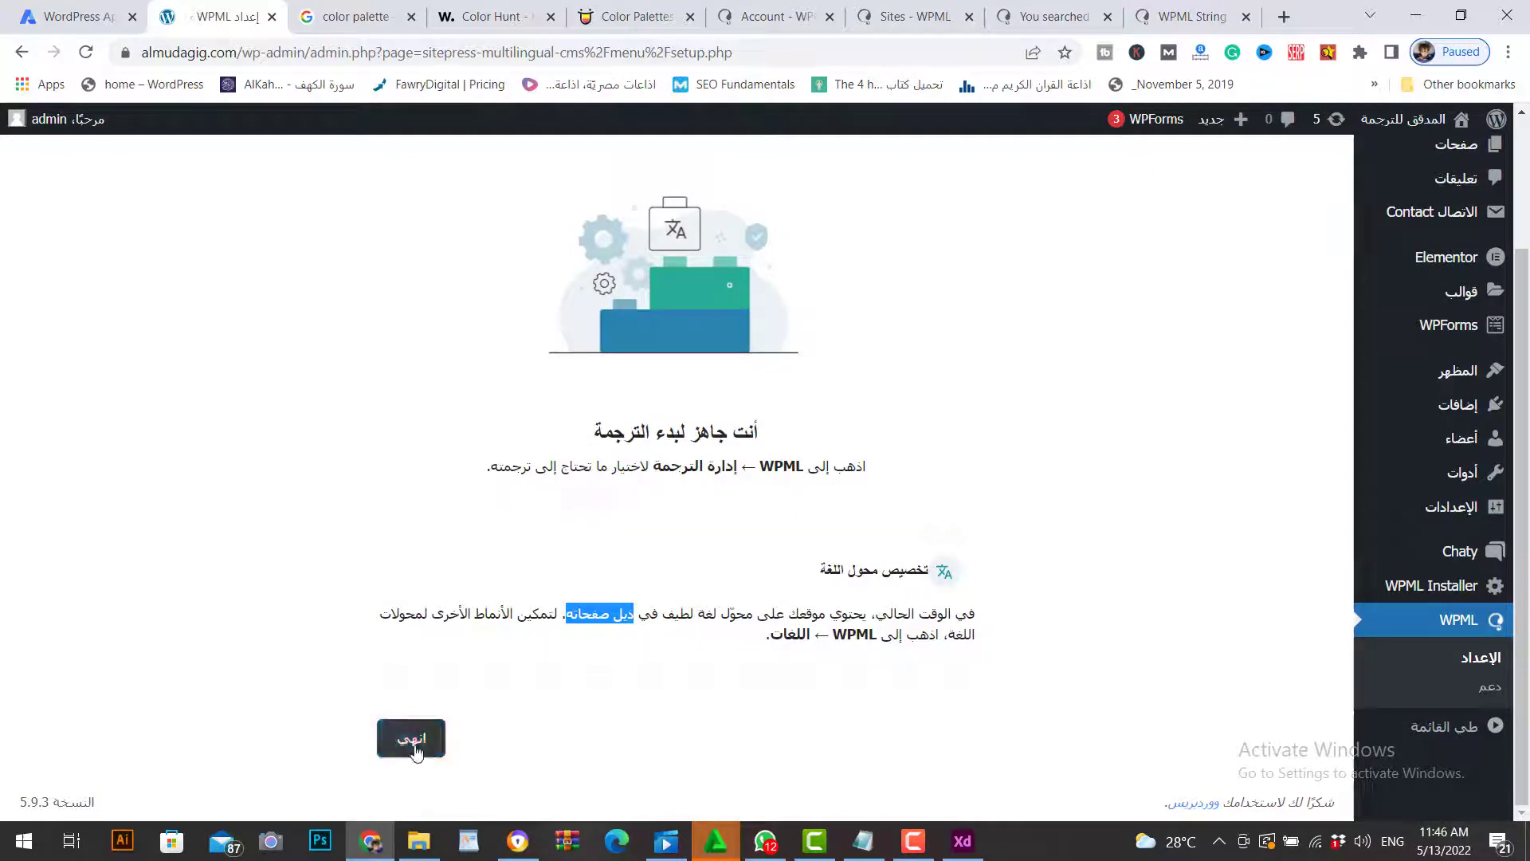
{"action": "left_click", "coordinate": [411, 738]}
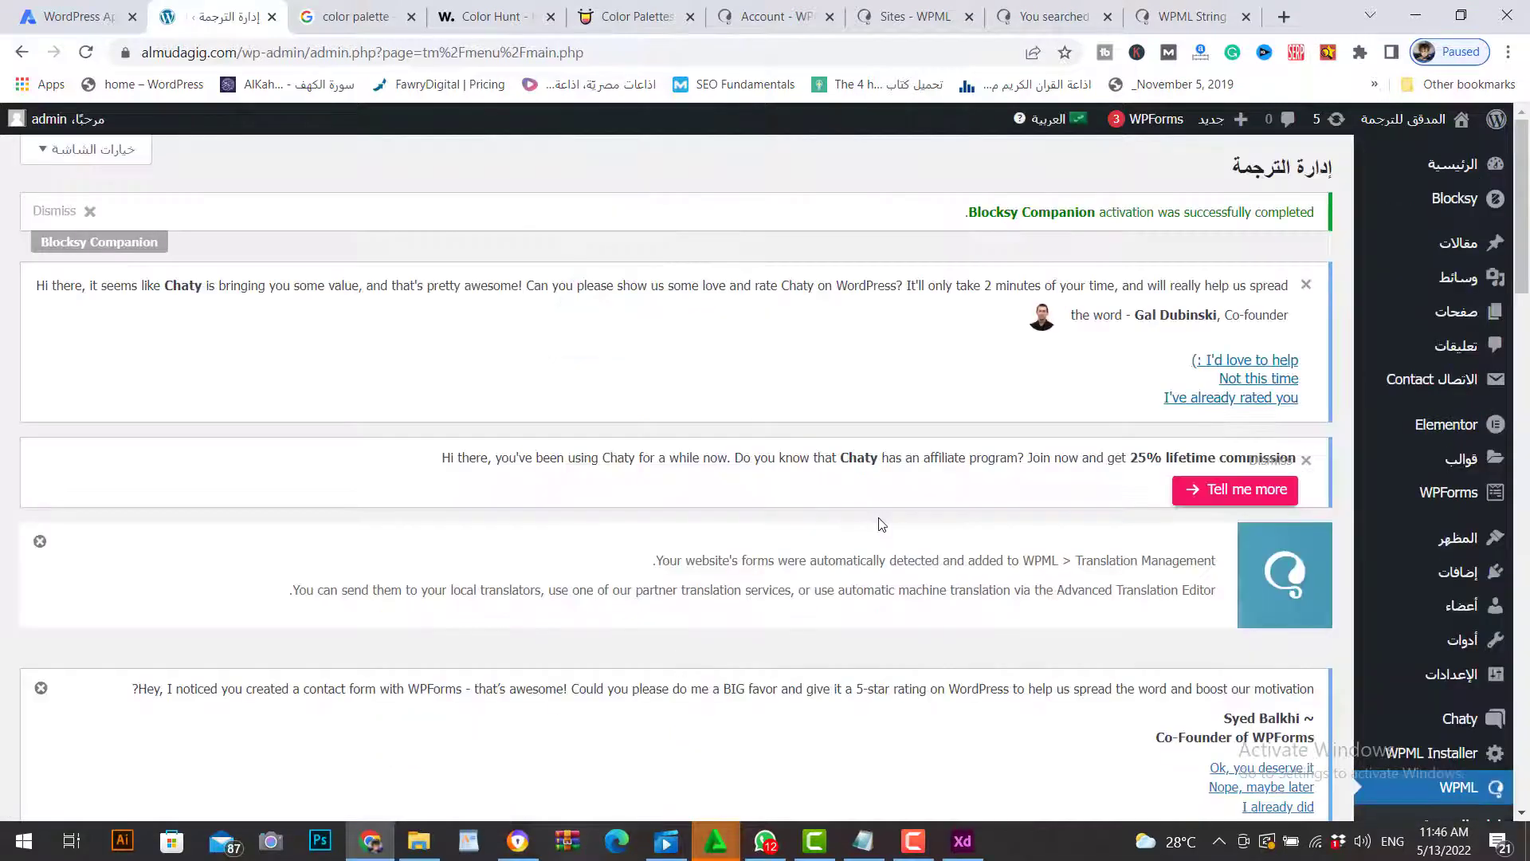
Step: Open the live site in a separate browser tab and examine the language switcher in its footer
{"action": "mouse_move", "coordinate": [1075, 128]}
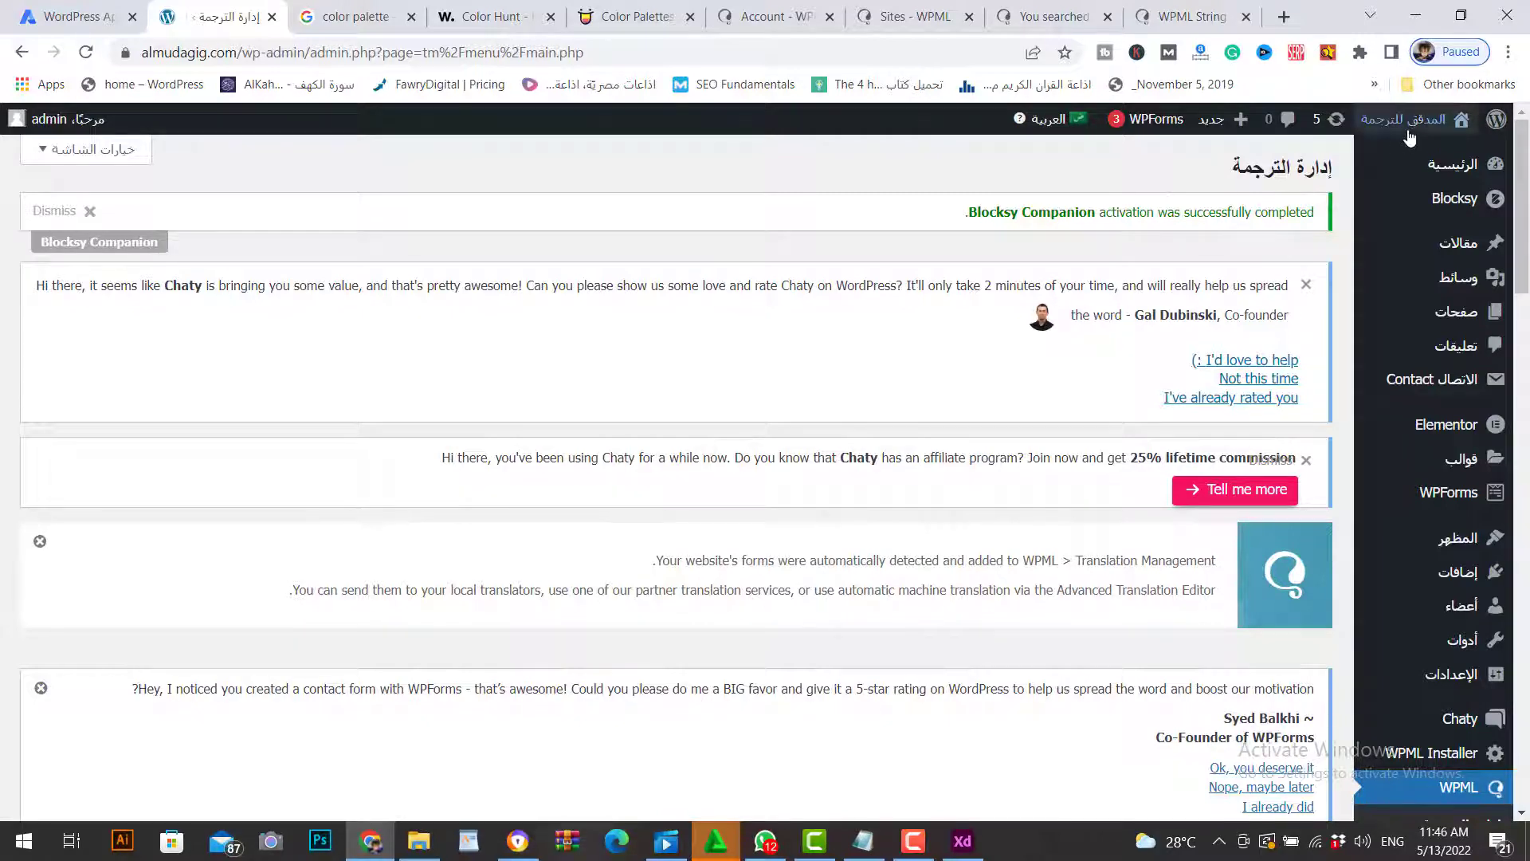
{"action": "right_click", "coordinate": [1426, 162]}
{"action": "left_click", "coordinate": [1354, 170]}
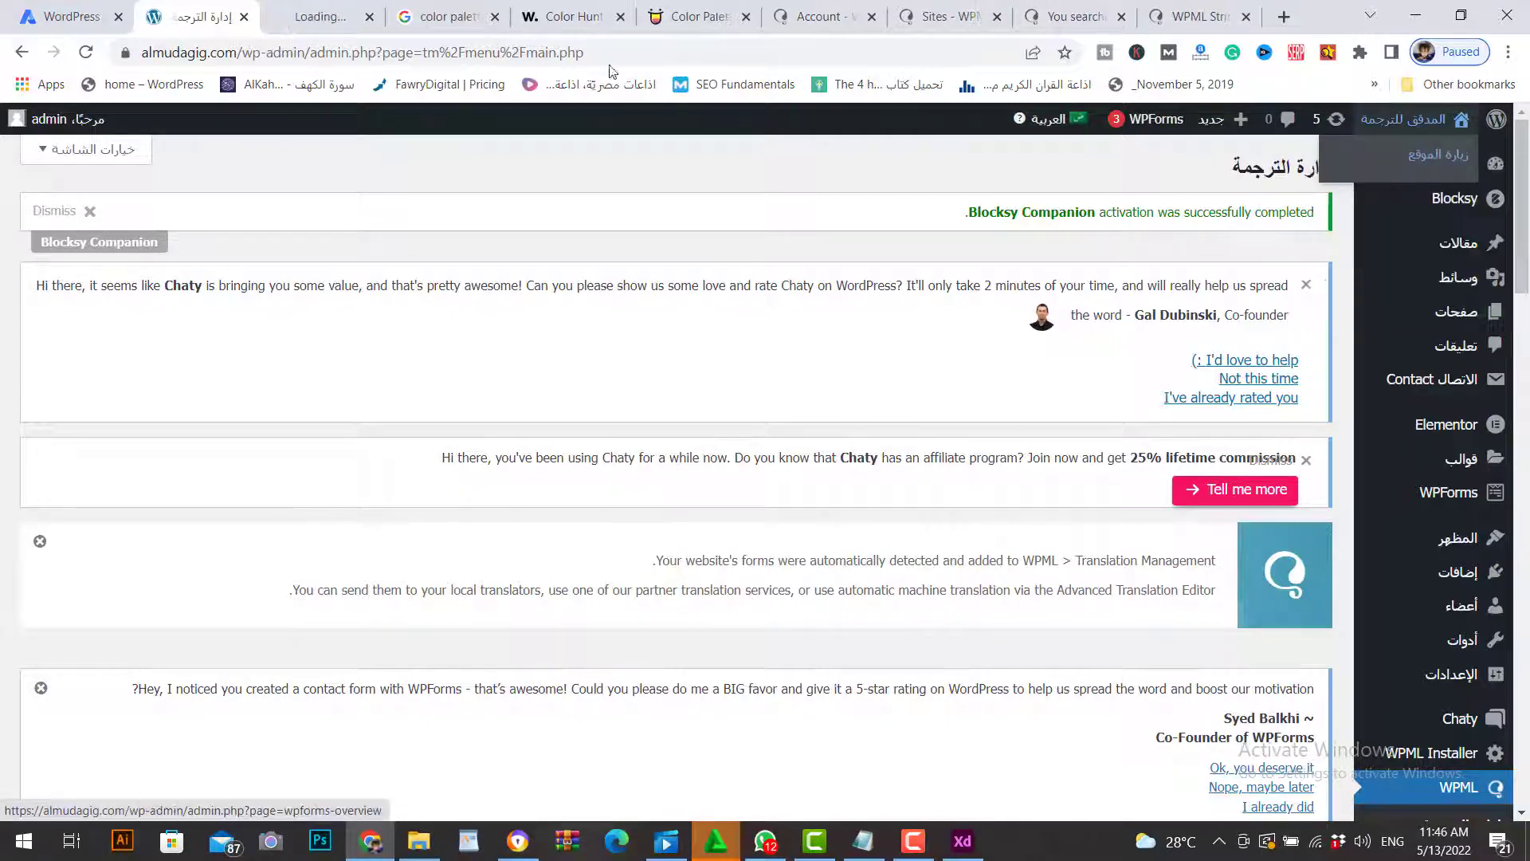
{"action": "left_click", "coordinate": [319, 16]}
{"action": "scroll", "coordinate": [1146, 384], "scroll_direction": "down", "scroll_amount": 10}
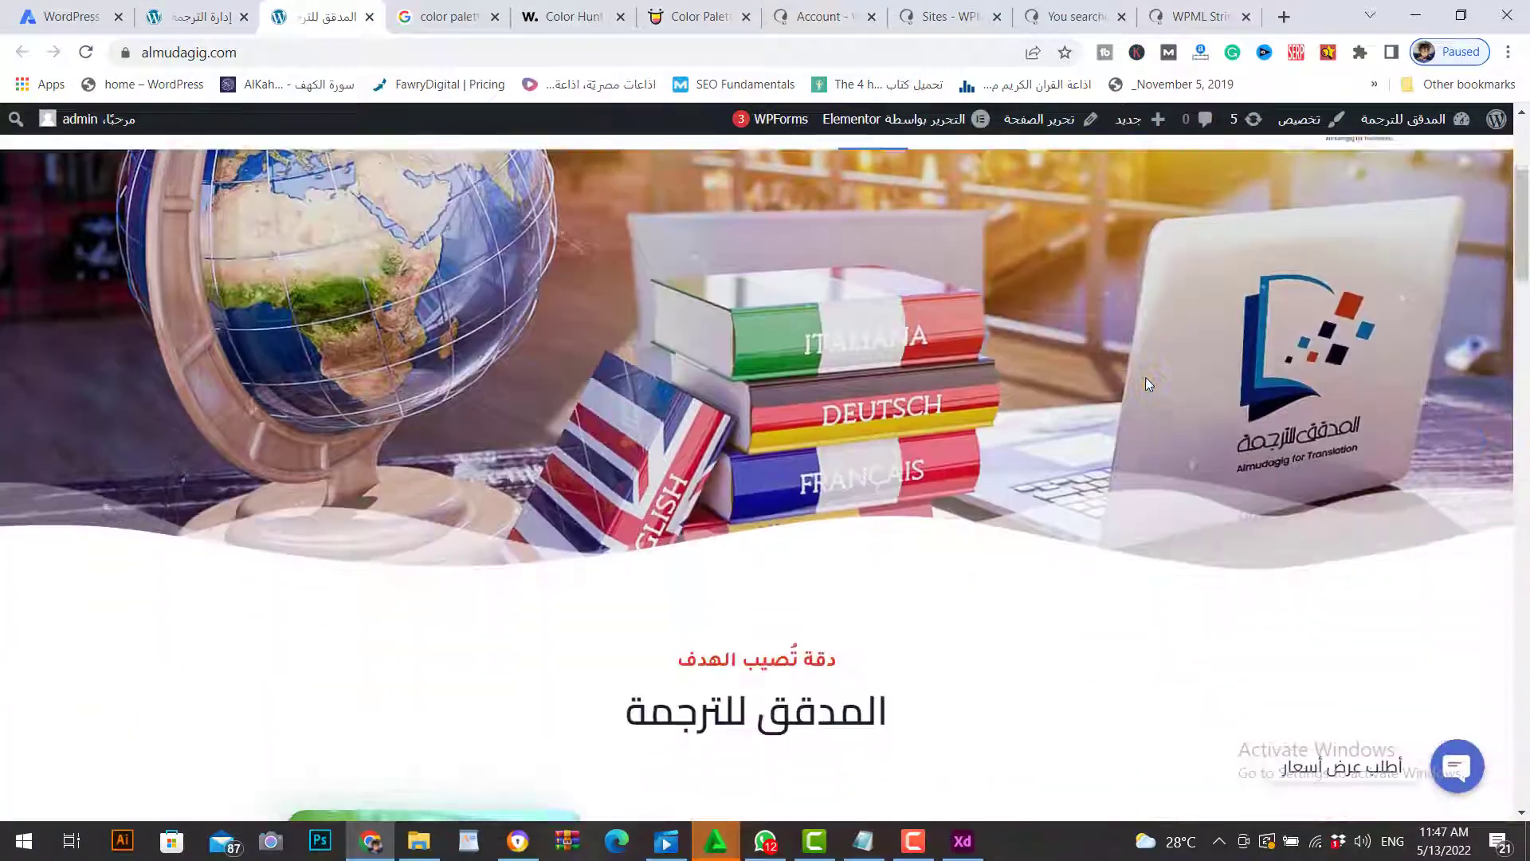
{"action": "scroll", "coordinate": [1141, 407], "scroll_direction": "down", "scroll_amount": 15}
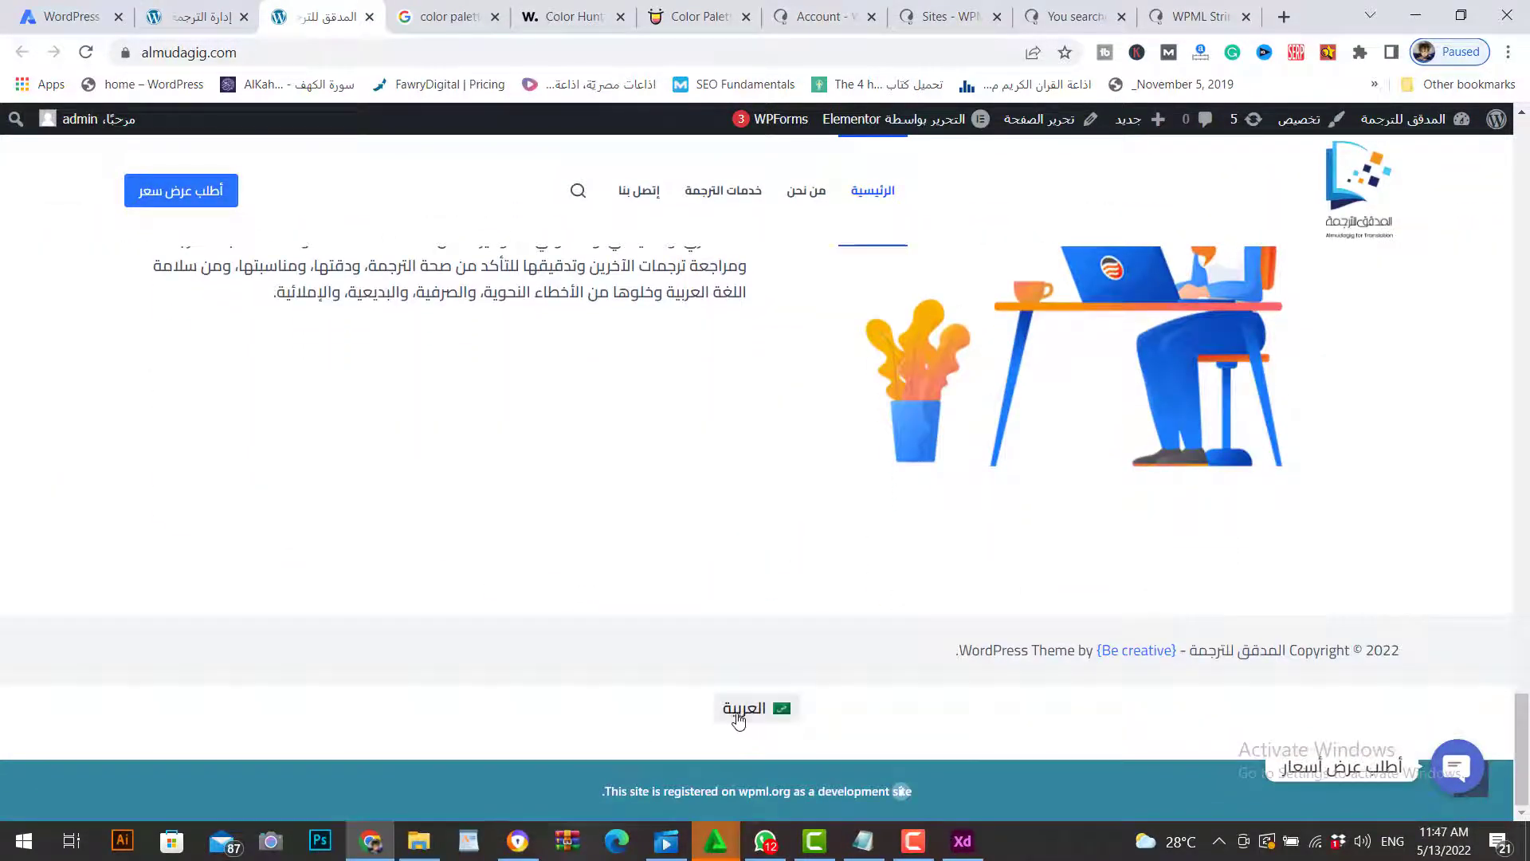
Step: Return to the WordPress admin and open the WPML languages settings (لغات)
{"action": "key", "text": "ctrl+shift+Tab"}
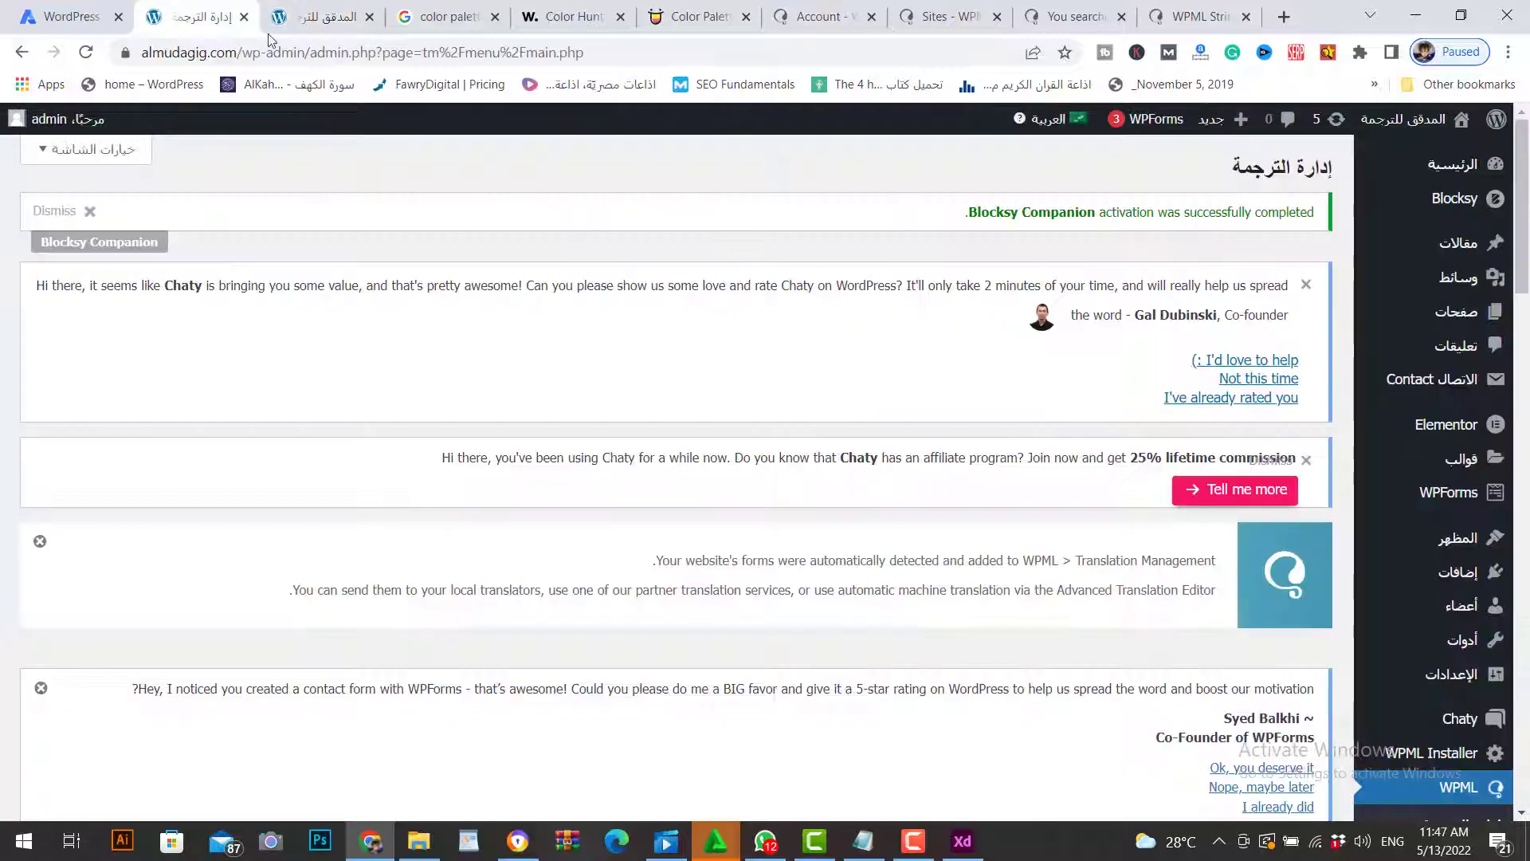
{"action": "scroll", "coordinate": [1440, 540], "scroll_direction": "down", "scroll_amount": 3}
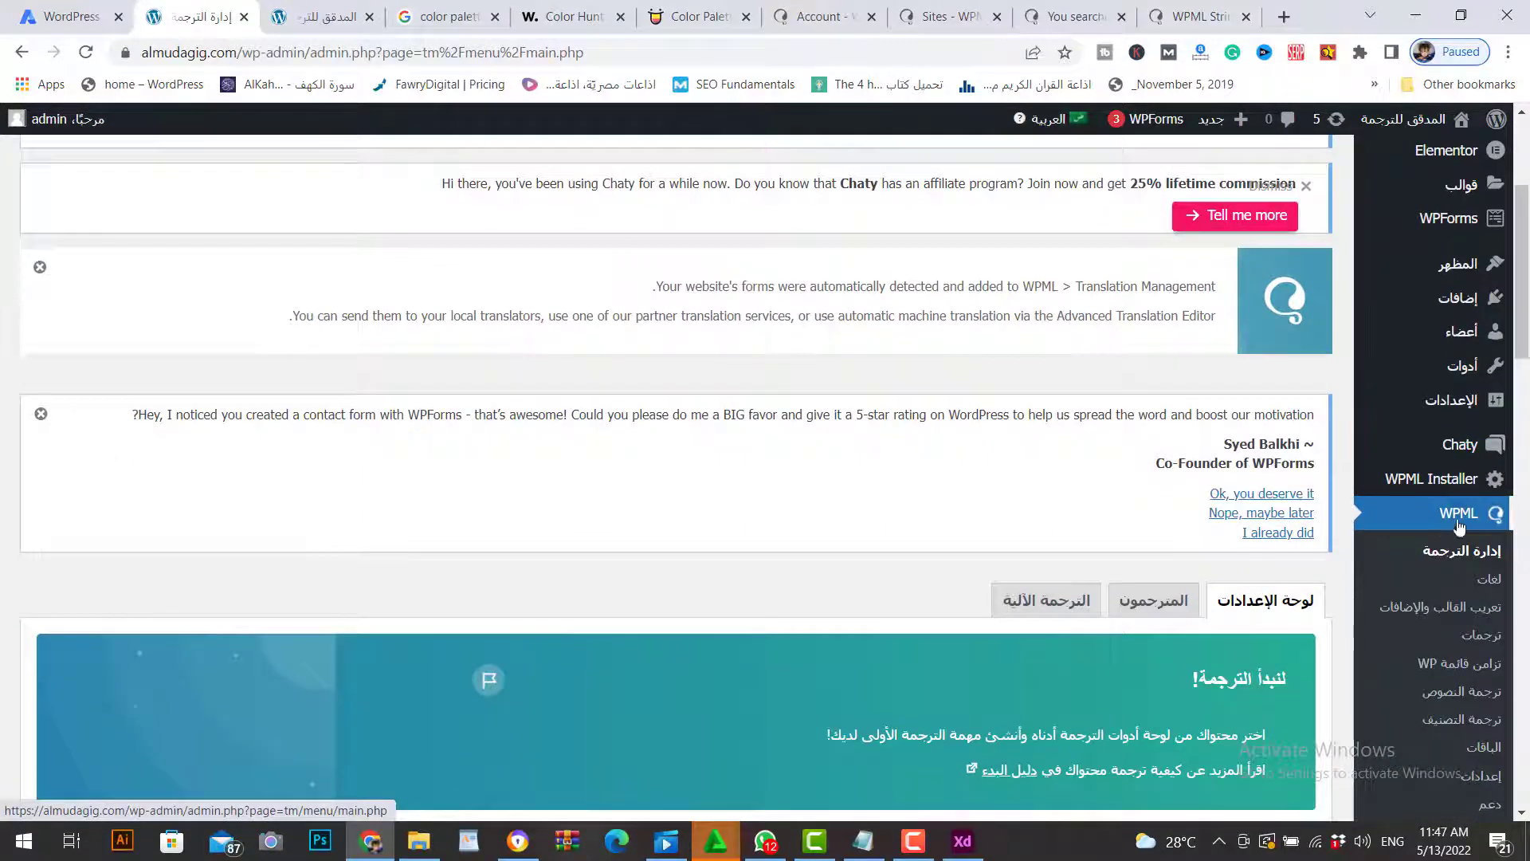
{"action": "left_click", "coordinate": [1457, 519]}
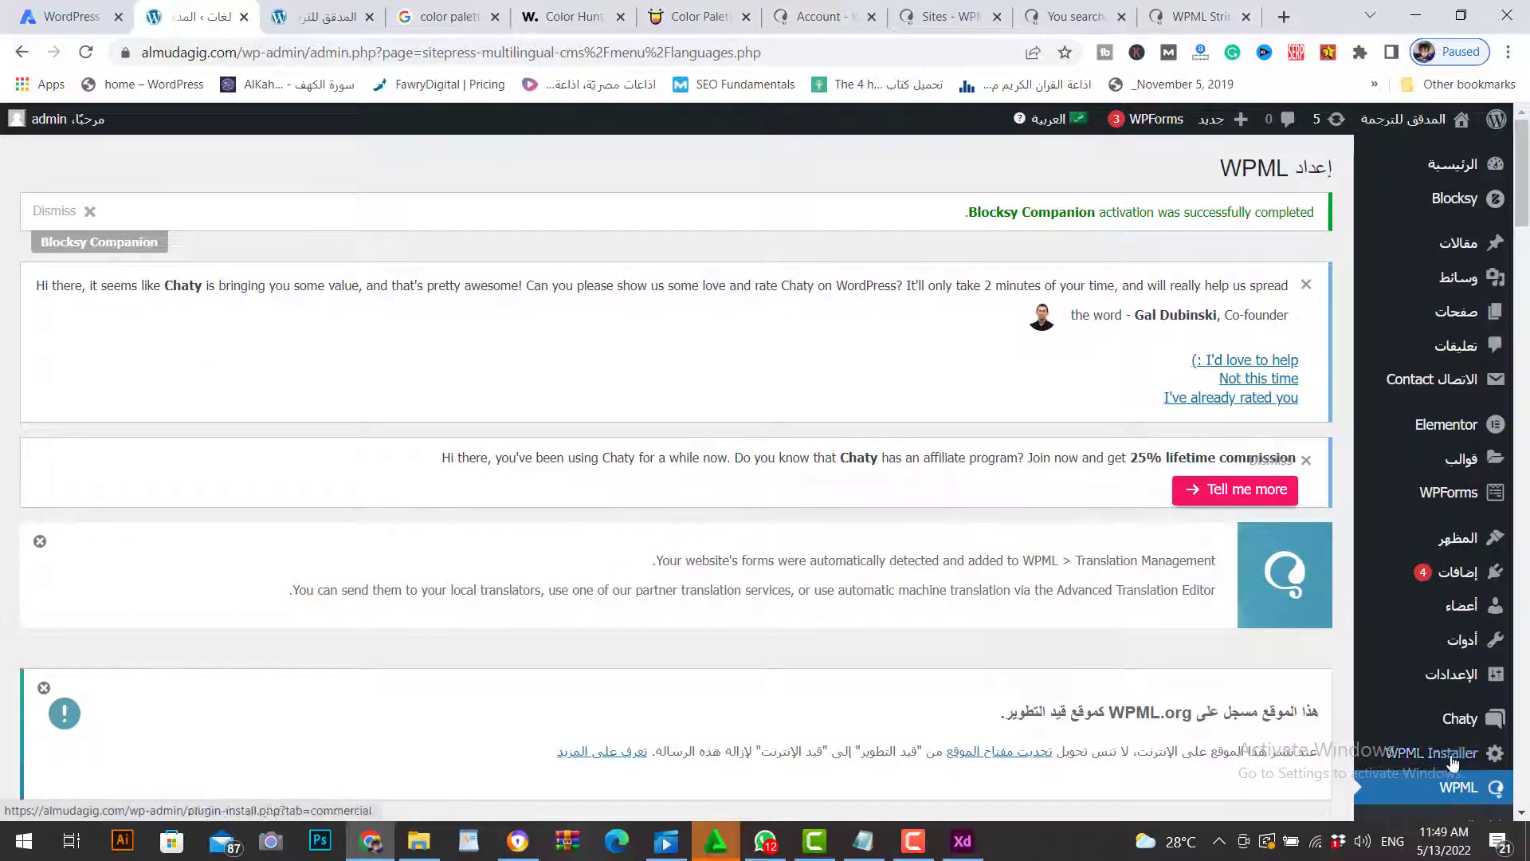
{"action": "scroll", "coordinate": [1470, 785], "scroll_direction": "down", "scroll_amount": 3}
{"action": "left_click", "coordinate": [1484, 632]}
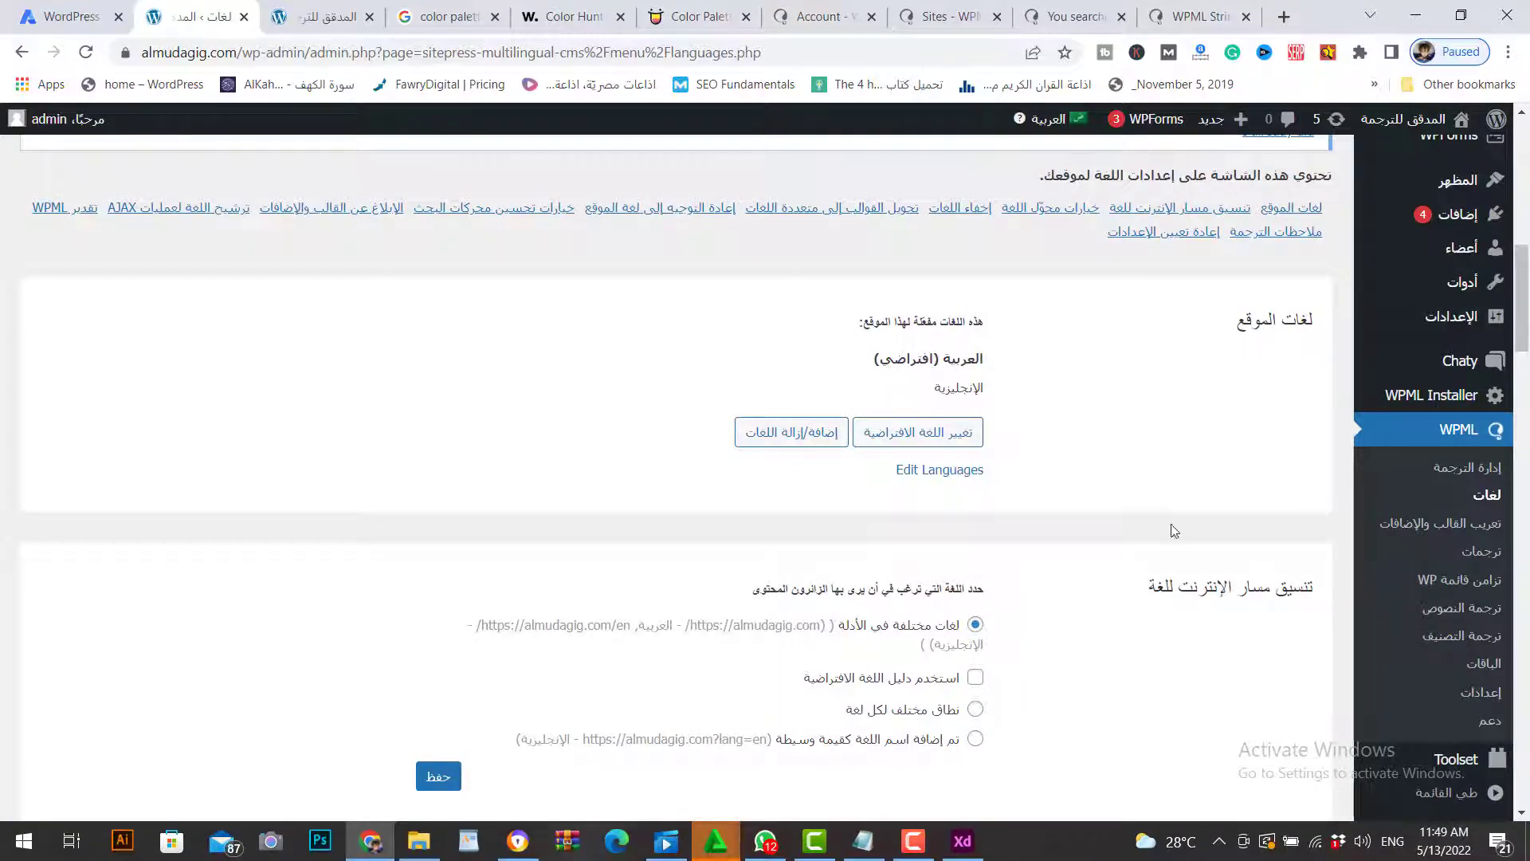
Step: In the language switcher options, make languages without a translation link to that language's home page
{"action": "scroll", "coordinate": [1175, 530], "scroll_direction": "down", "scroll_amount": 2}
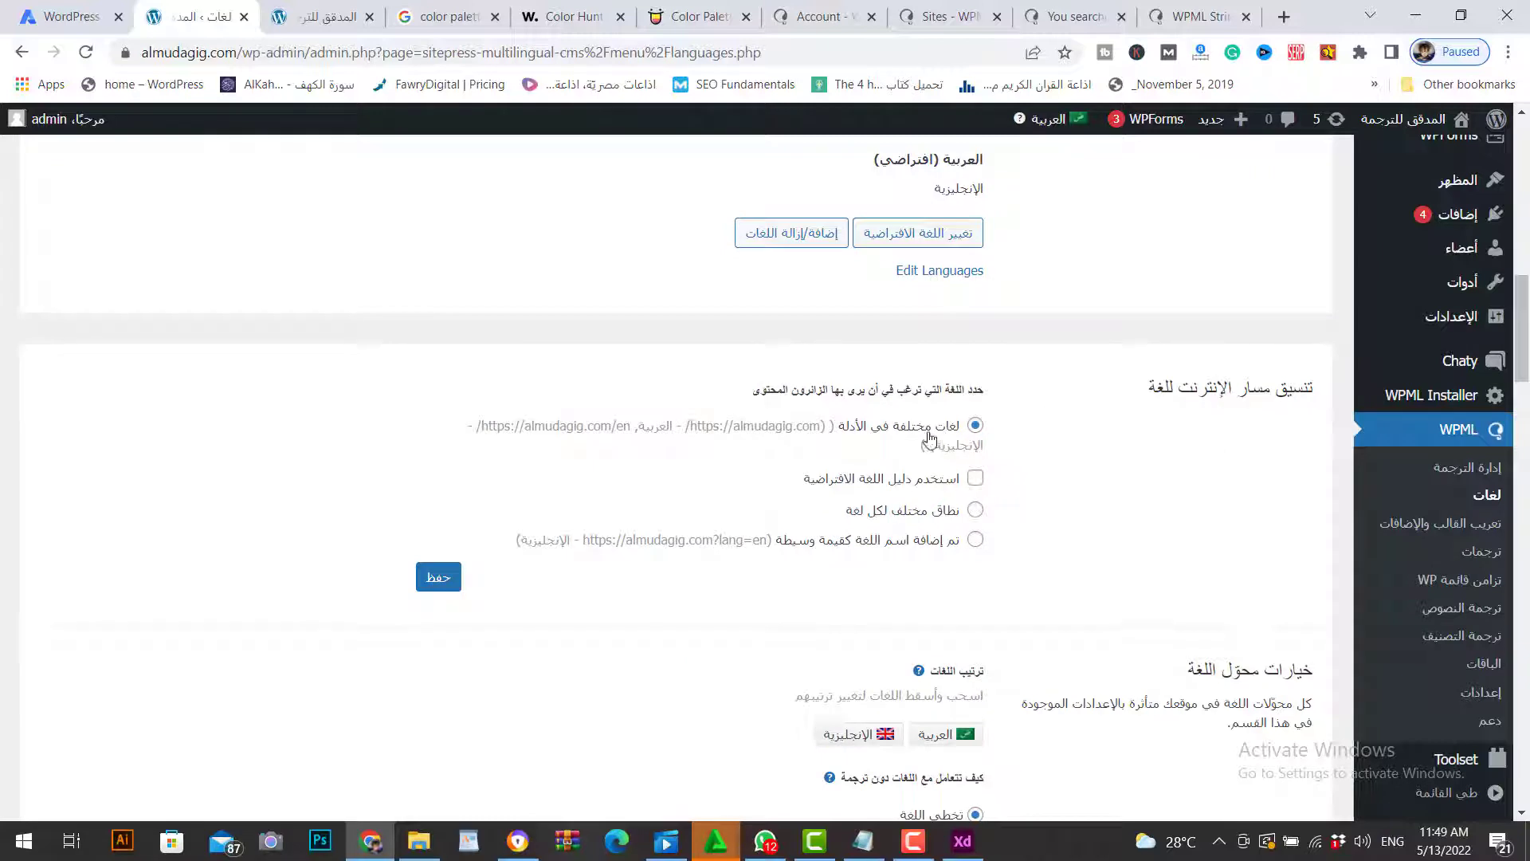
{"action": "scroll", "coordinate": [1067, 440], "scroll_direction": "down", "scroll_amount": 2}
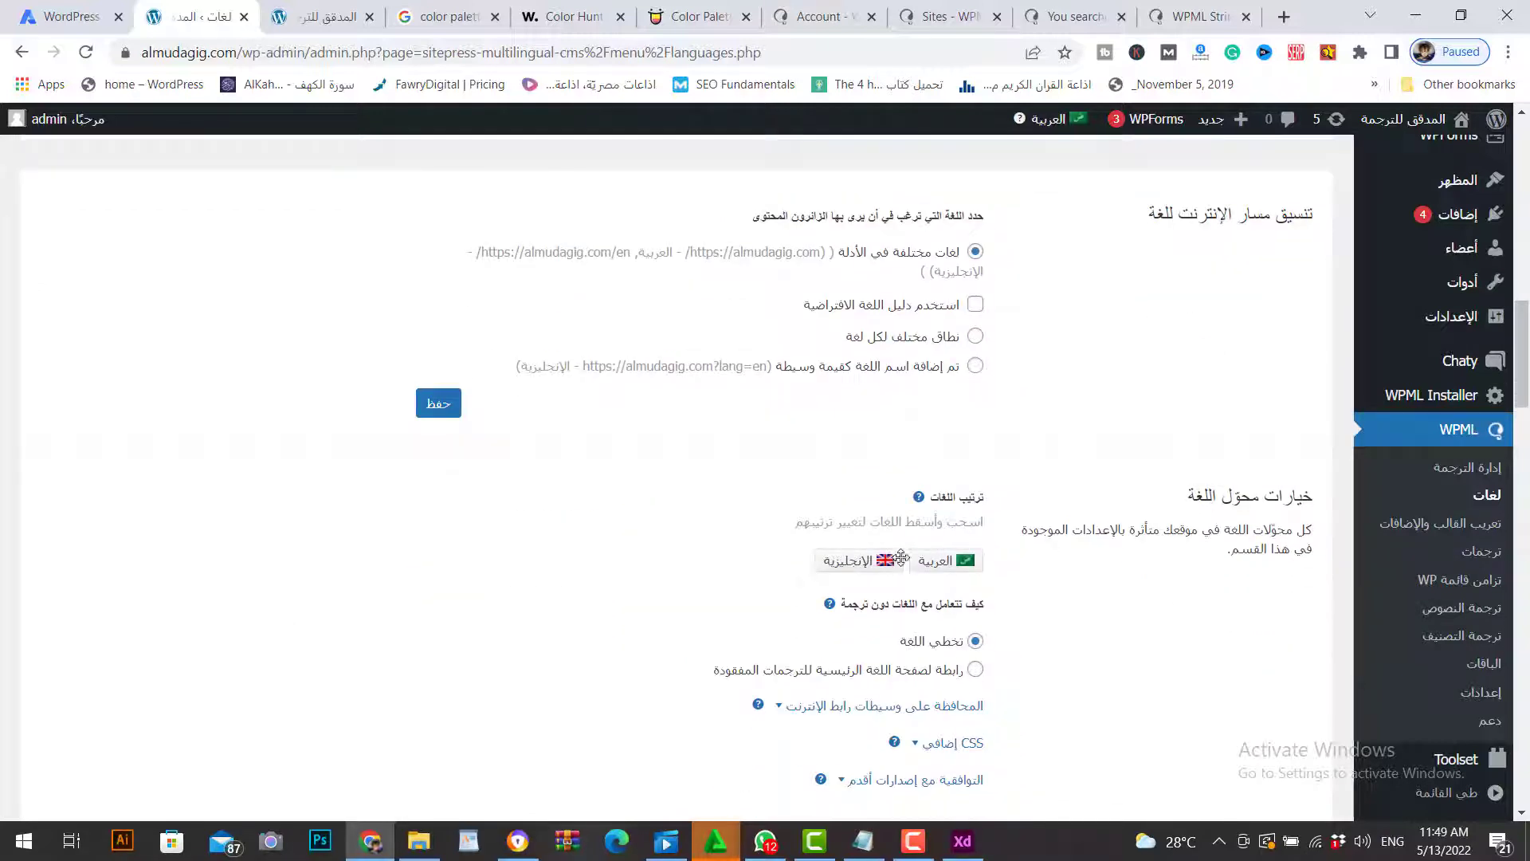
{"action": "scroll", "coordinate": [901, 557], "scroll_direction": "down", "scroll_amount": 1}
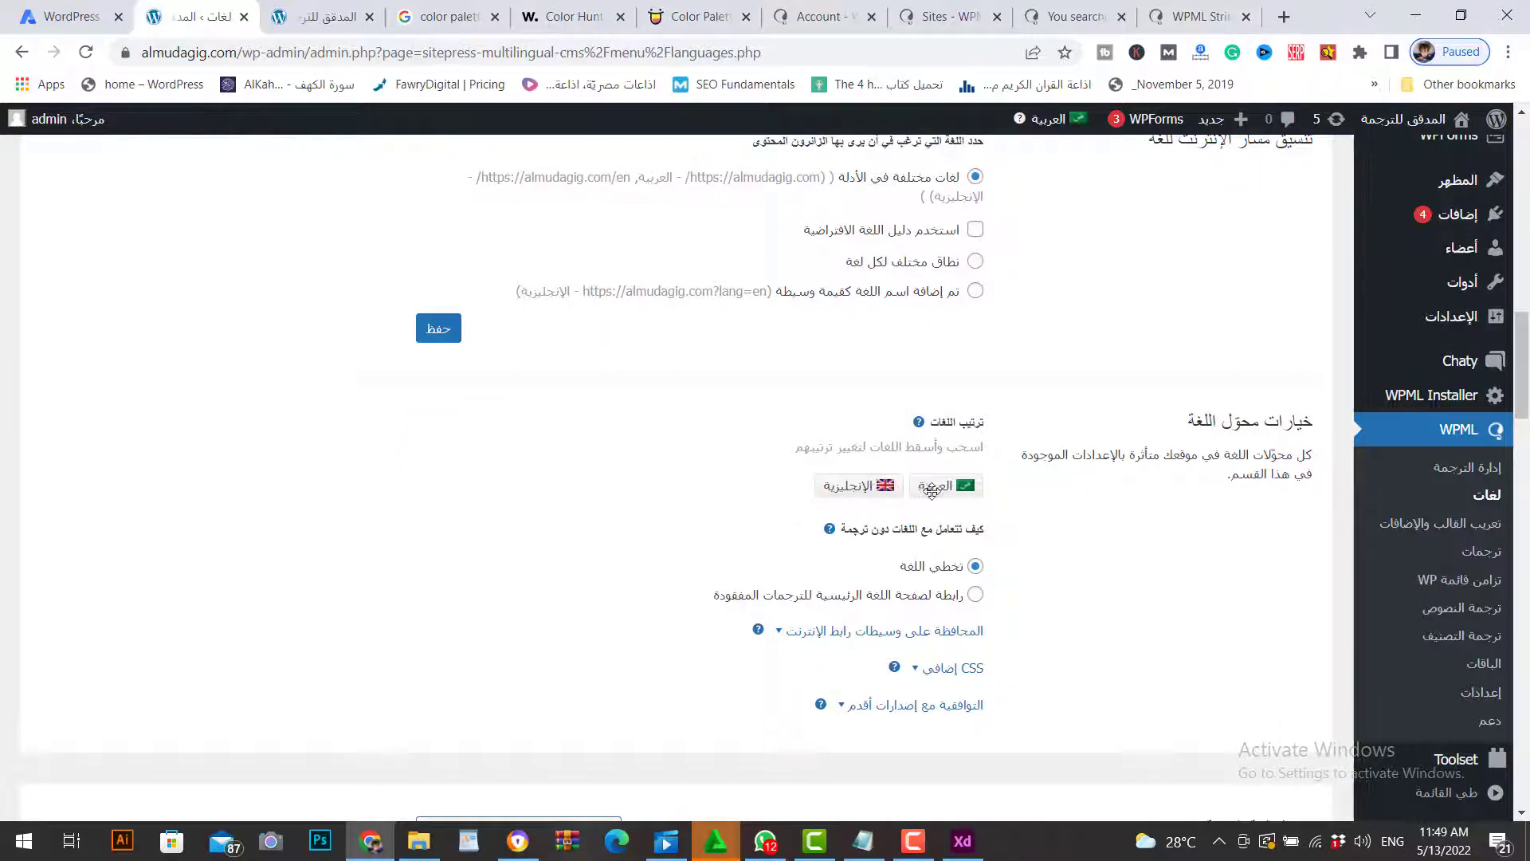
{"action": "left_click_drag", "start_coordinate": [931, 489], "coordinate": [845, 489]}
{"action": "left_click", "coordinate": [974, 594]}
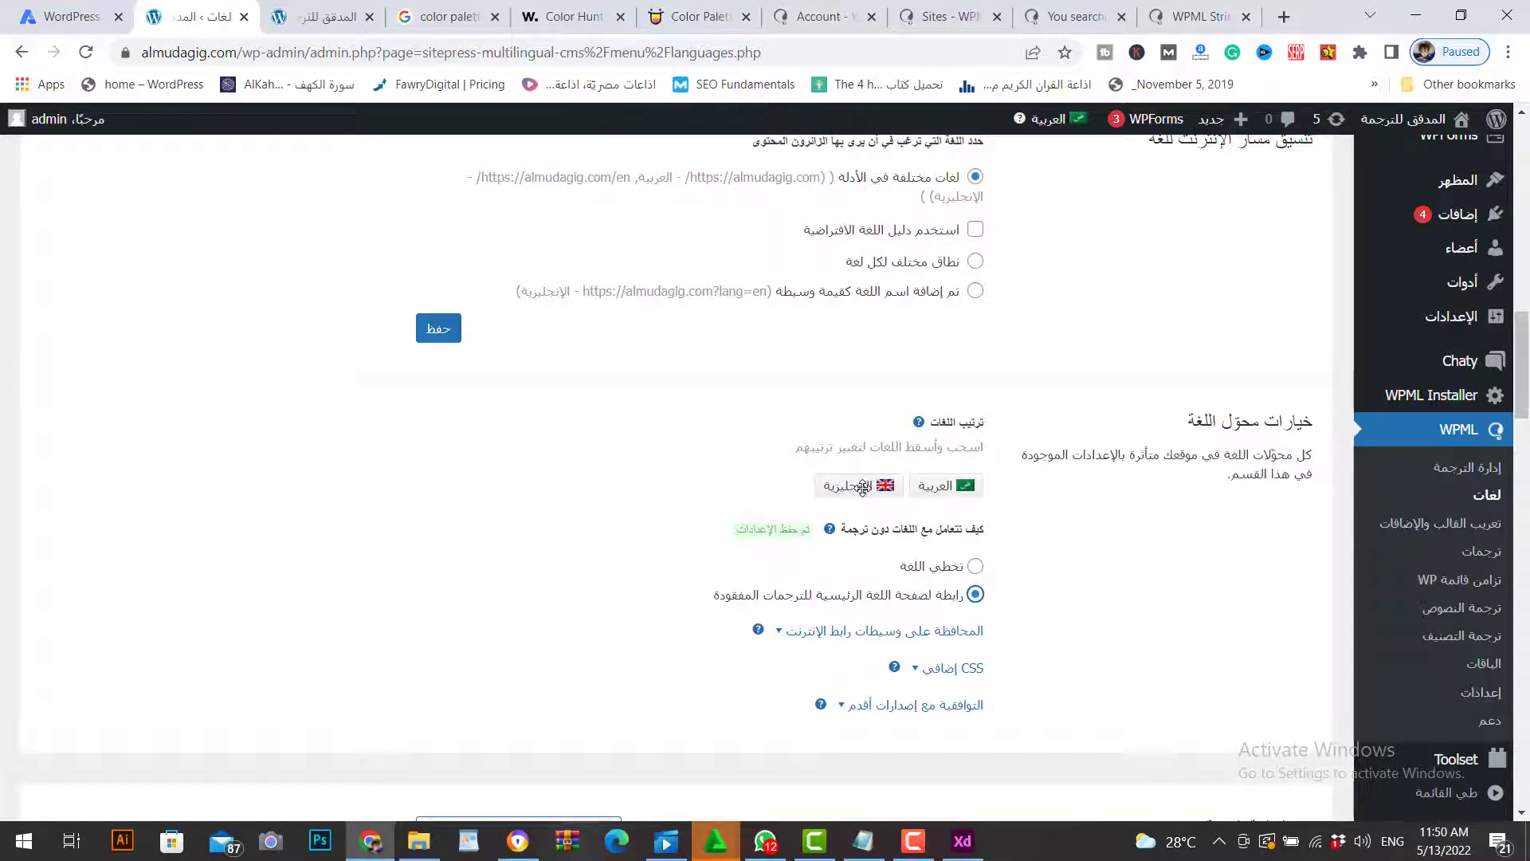
Step: Review the remaining WPML language settings and check the footer language switcher on the live site
{"action": "scroll", "coordinate": [1068, 649], "scroll_direction": "down", "scroll_amount": 15}
{"action": "scroll", "coordinate": [1072, 573], "scroll_direction": "down", "scroll_amount": 20}
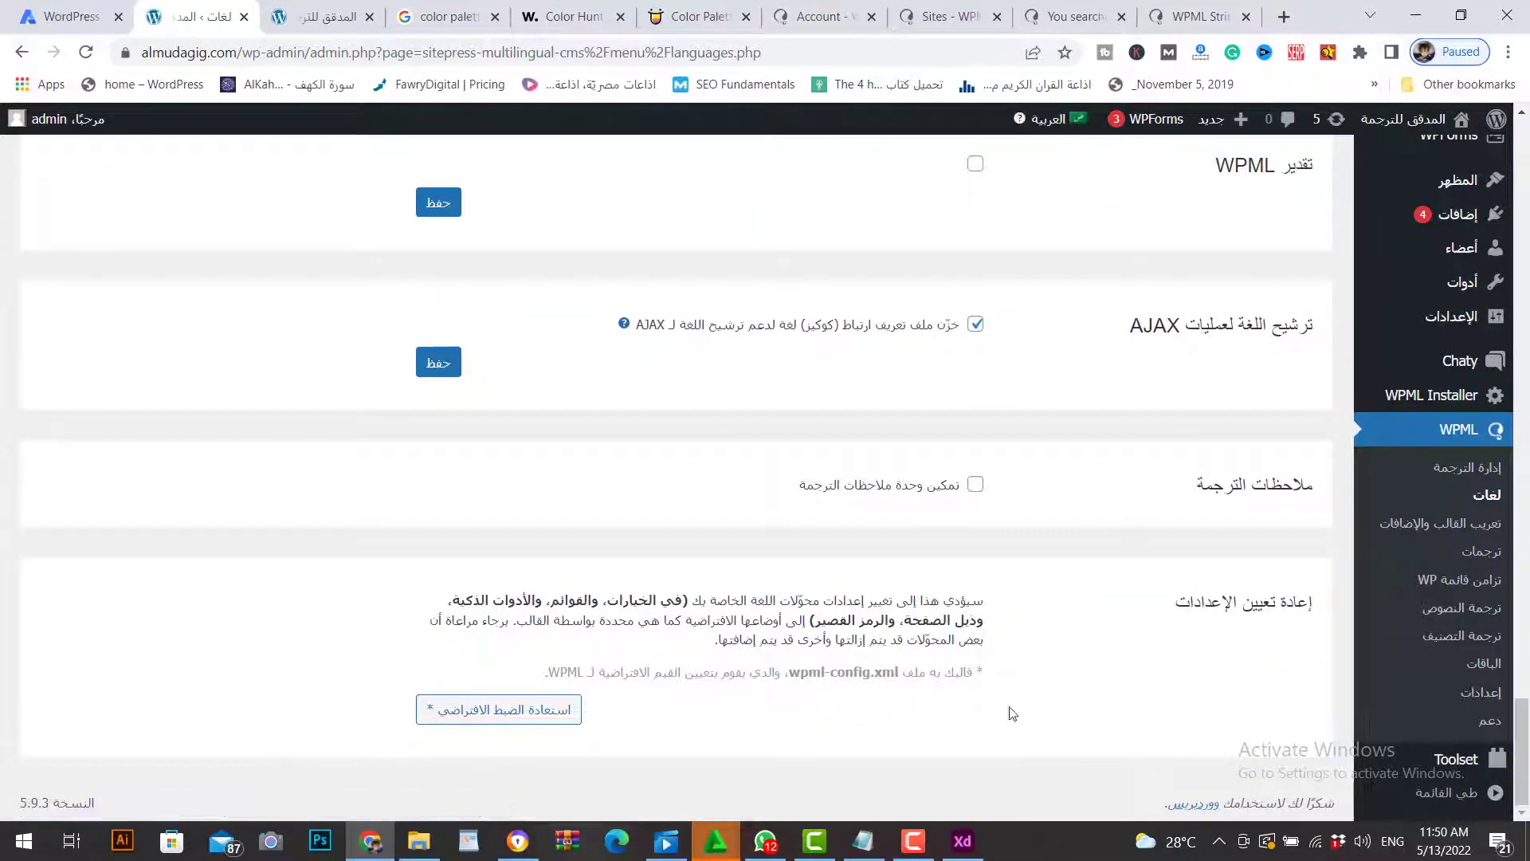
{"action": "scroll", "coordinate": [1068, 669], "scroll_direction": "up", "scroll_amount": 15}
{"action": "scroll", "coordinate": [1072, 666], "scroll_direction": "up", "scroll_amount": 15}
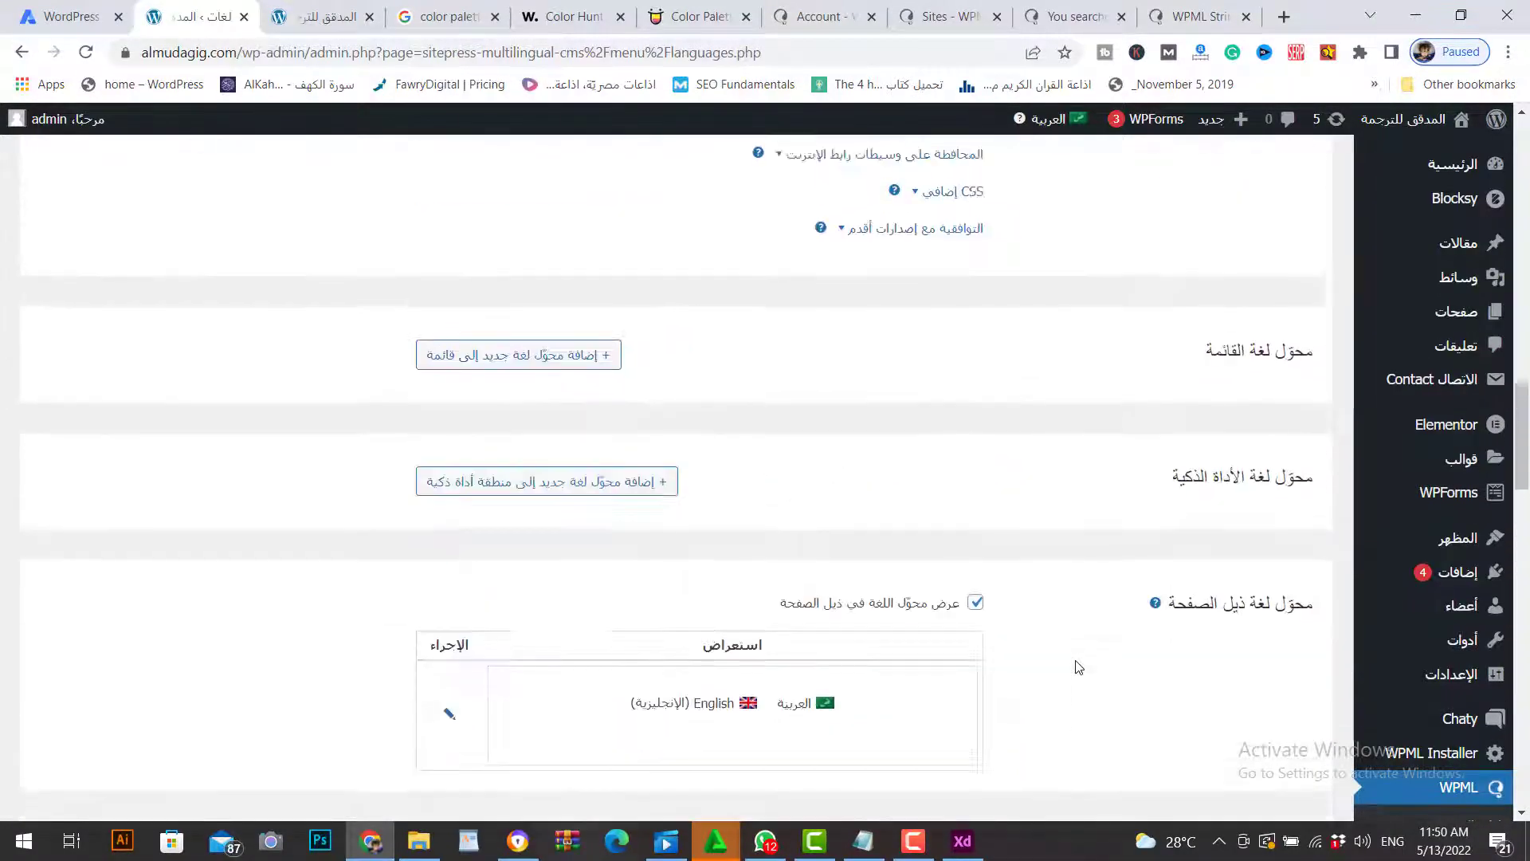
{"action": "key", "text": "ctrl+Tab"}
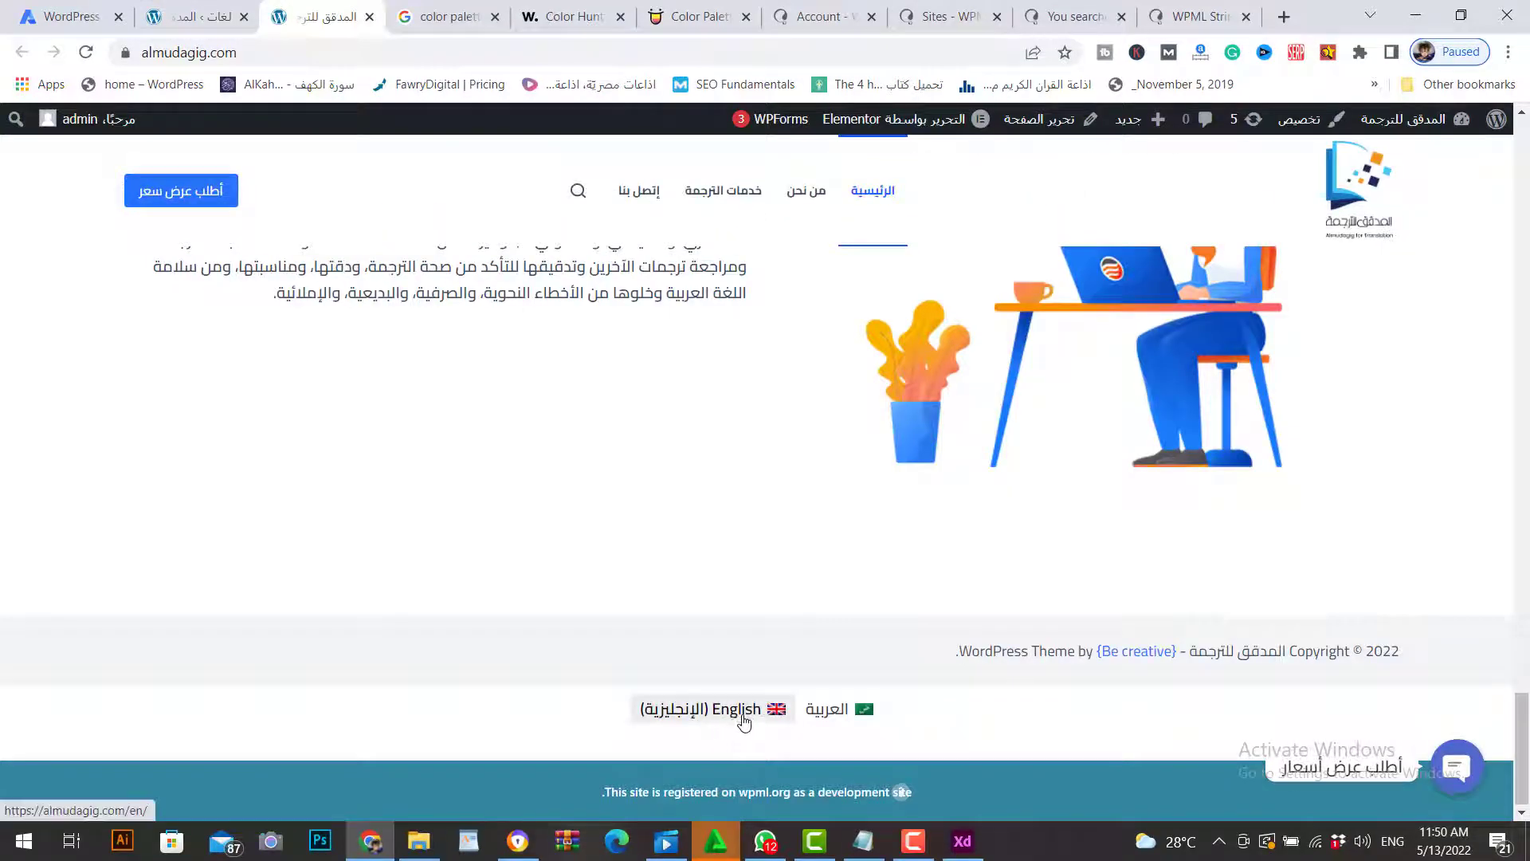
{"action": "scroll", "coordinate": [1134, 624], "scroll_direction": "up", "scroll_amount": 5}
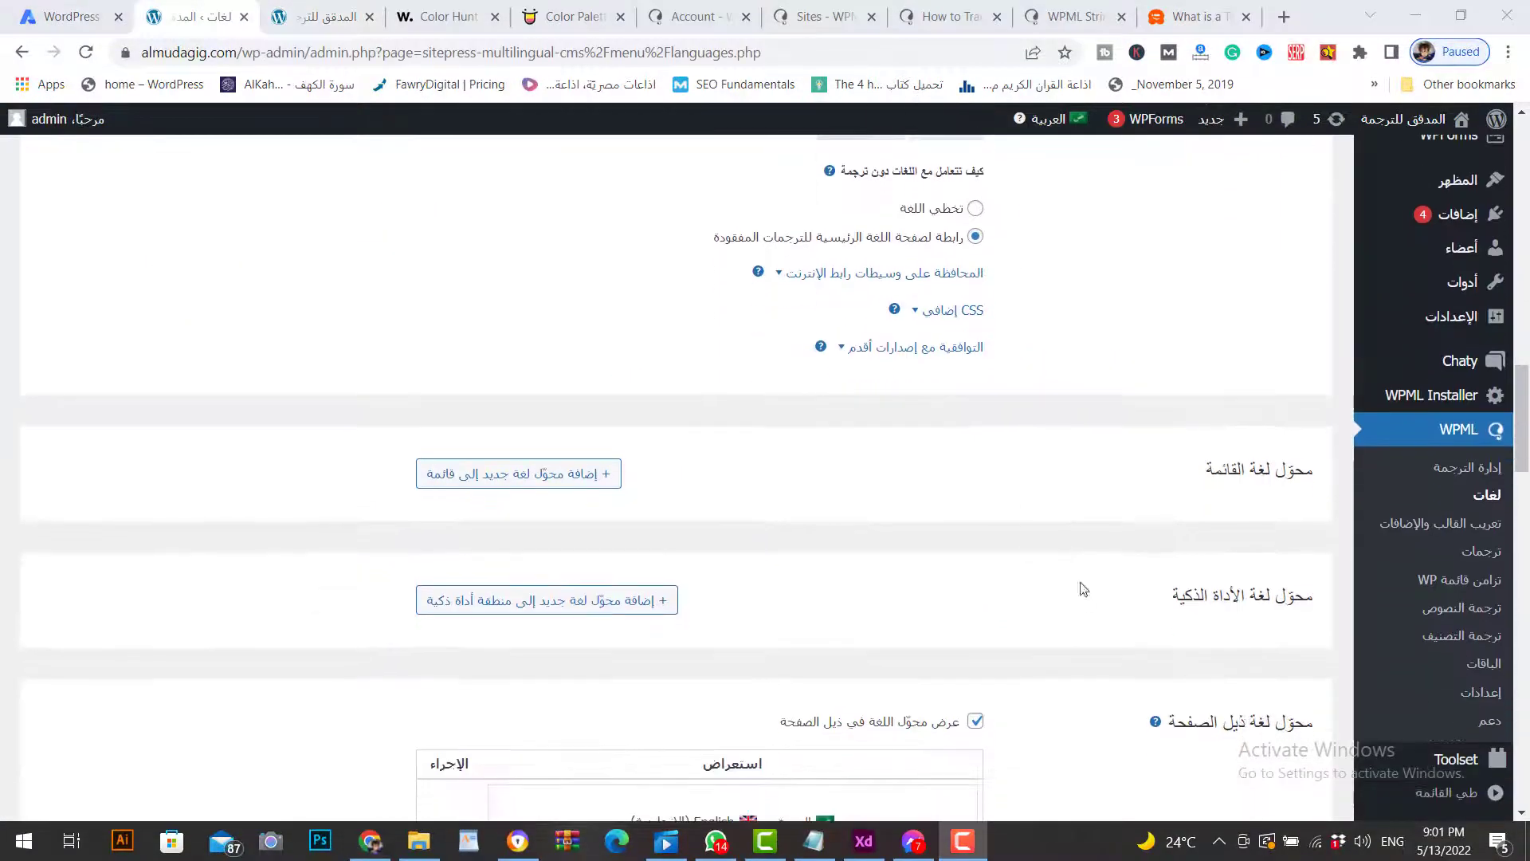
Step: Start a new menu language switcher and assign it to Header Primary Menu, checking the menu's name on the Menus page
{"action": "left_click", "coordinate": [527, 478]}
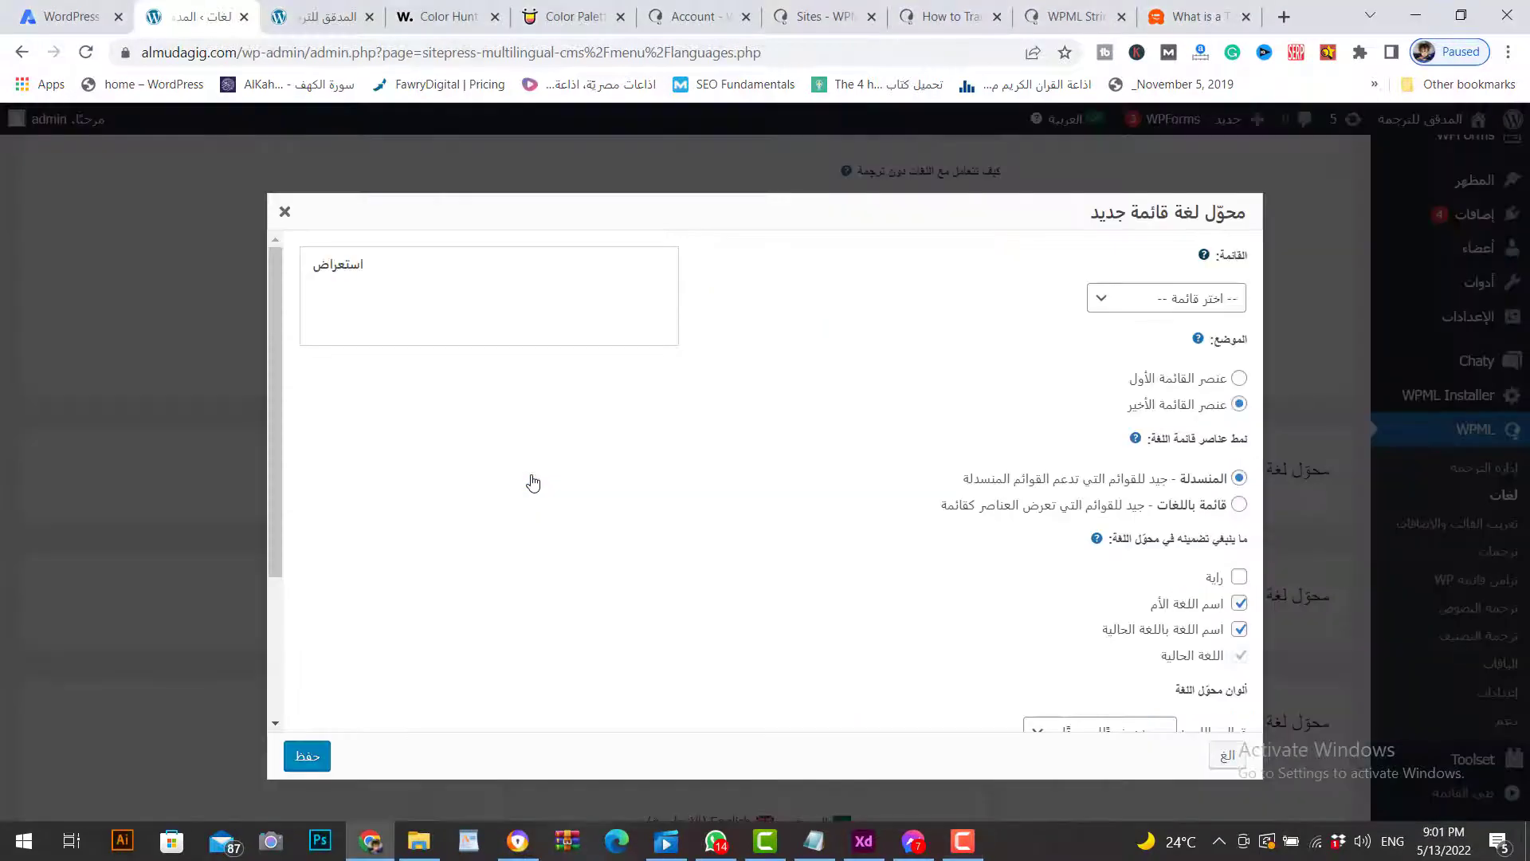
{"action": "left_click", "coordinate": [1102, 301]}
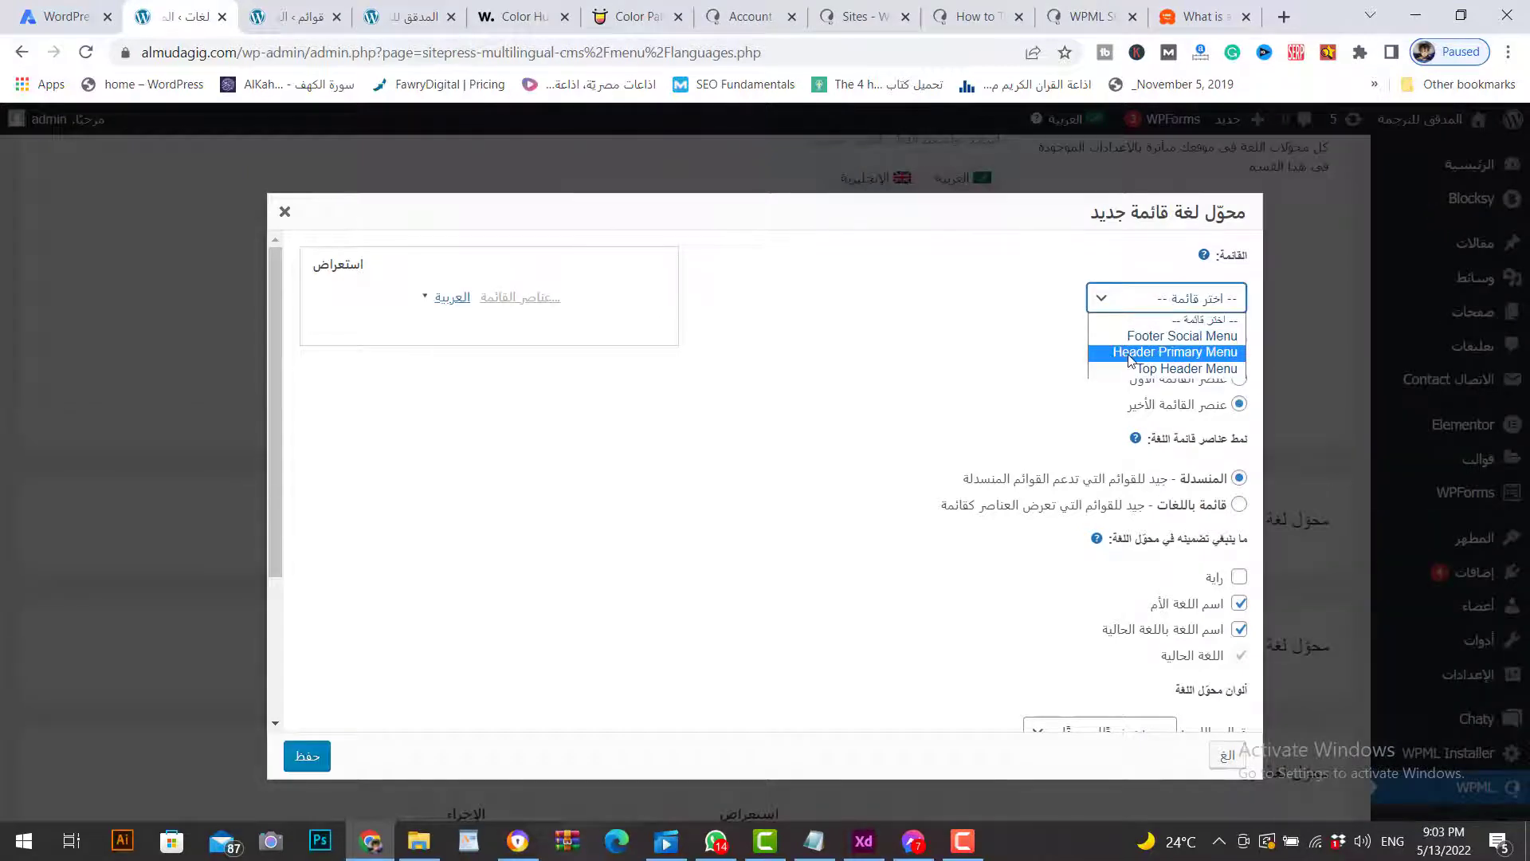
{"action": "left_click", "coordinate": [1188, 353]}
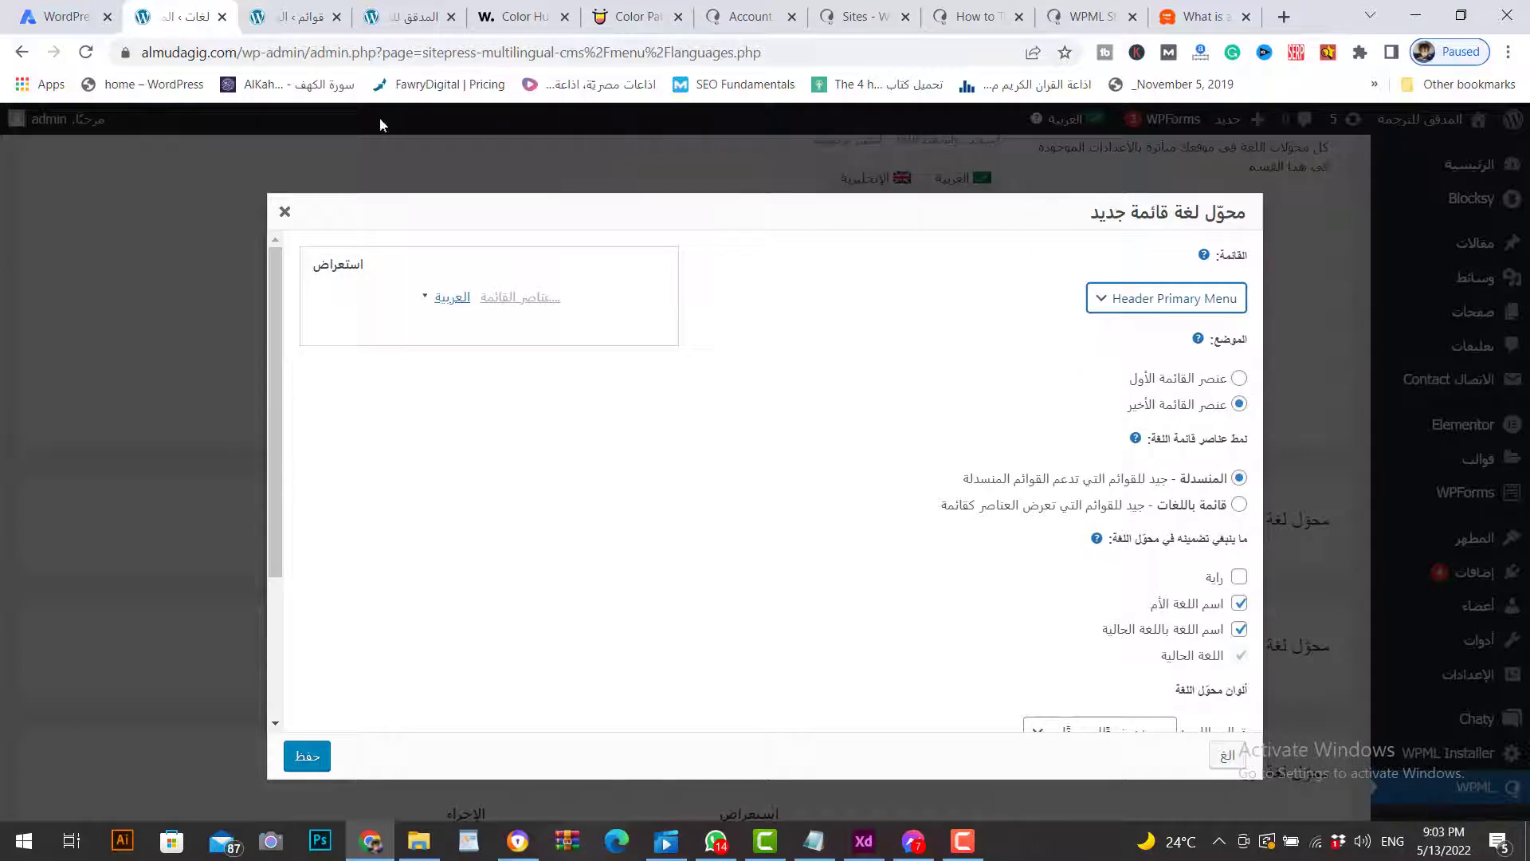
{"action": "left_click", "coordinate": [295, 17]}
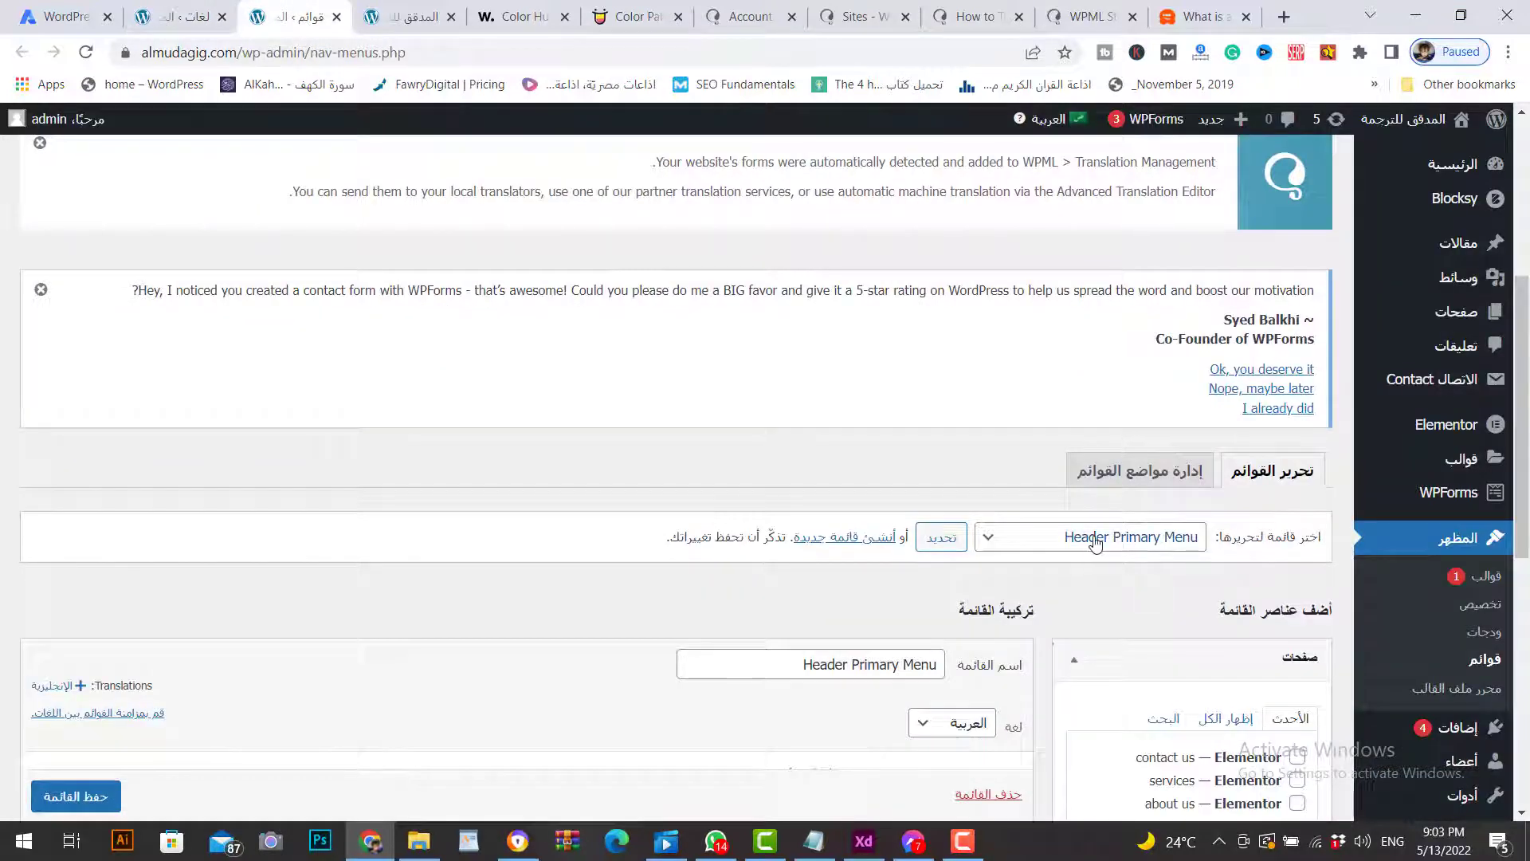
{"action": "left_click", "coordinate": [179, 17]}
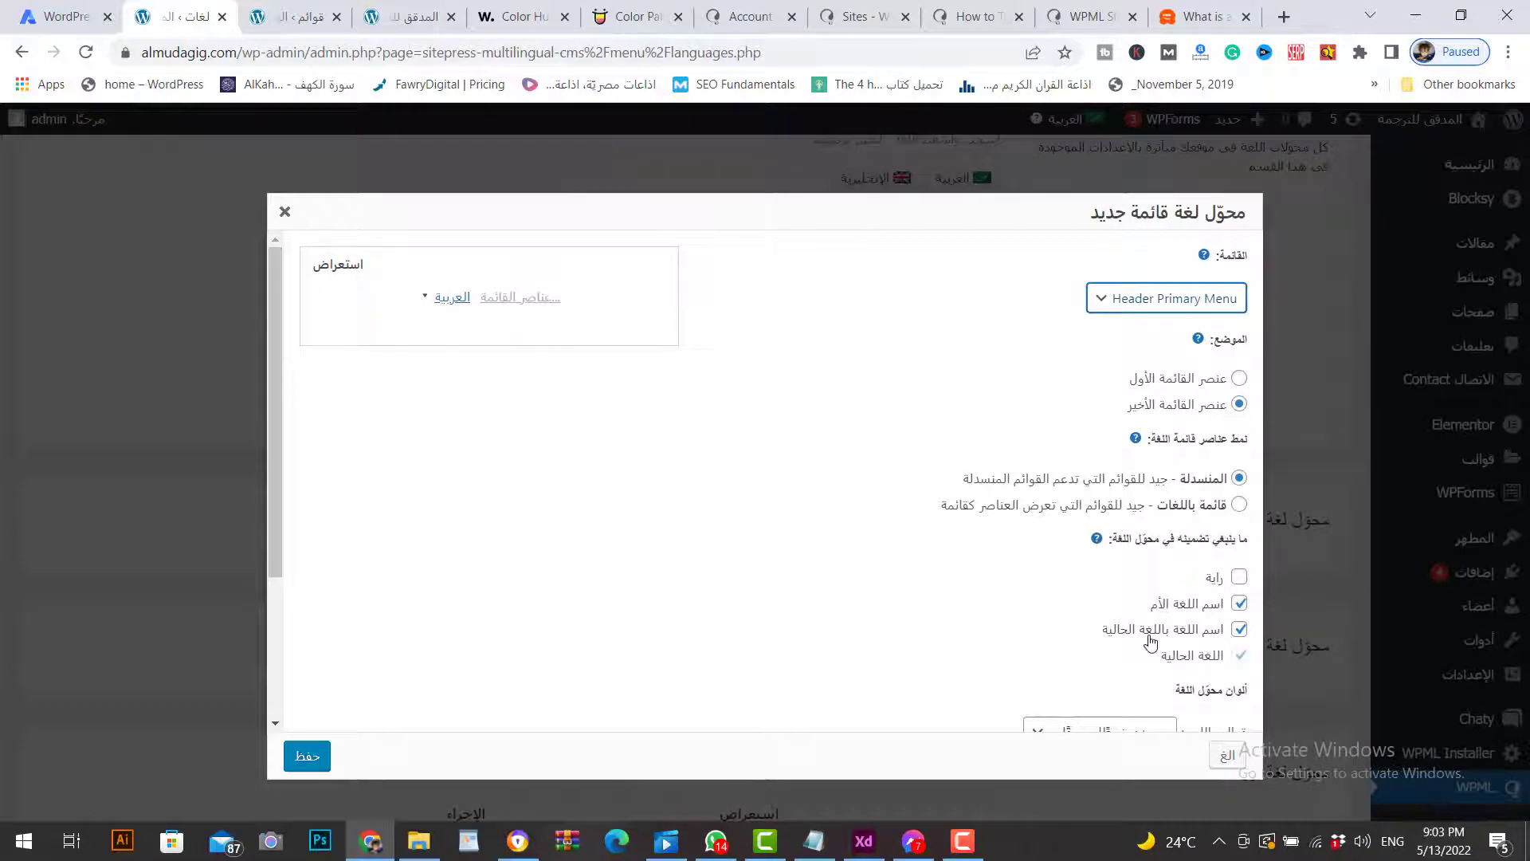
Step: Exclude the language name in the current language, include the flag, and set the menu item style to a list of languages
{"action": "left_click", "coordinate": [1240, 632]}
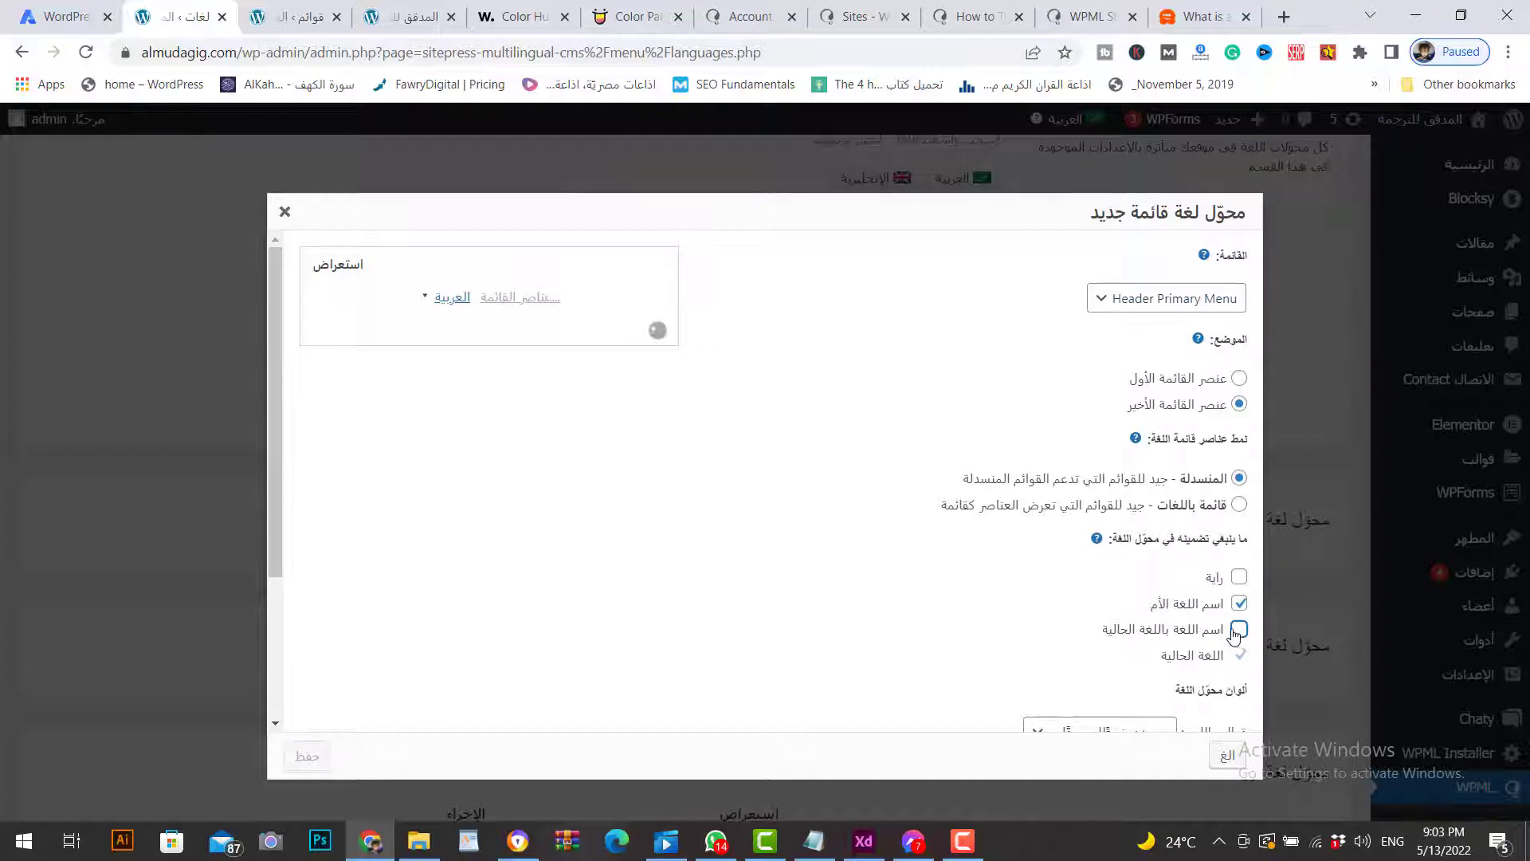
{"action": "left_click", "coordinate": [1238, 575]}
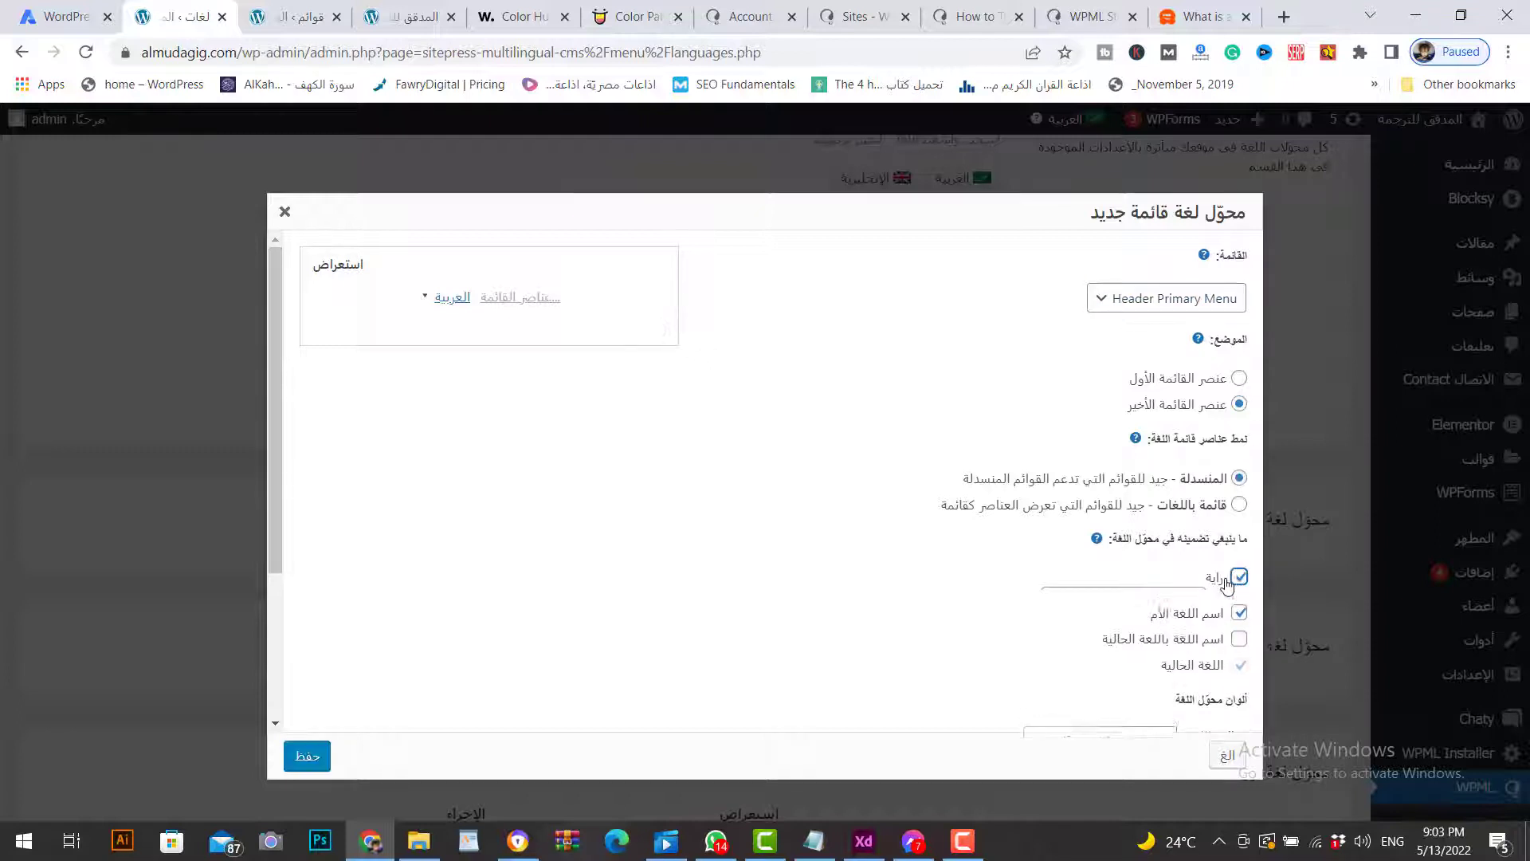
{"action": "left_click", "coordinate": [1239, 505]}
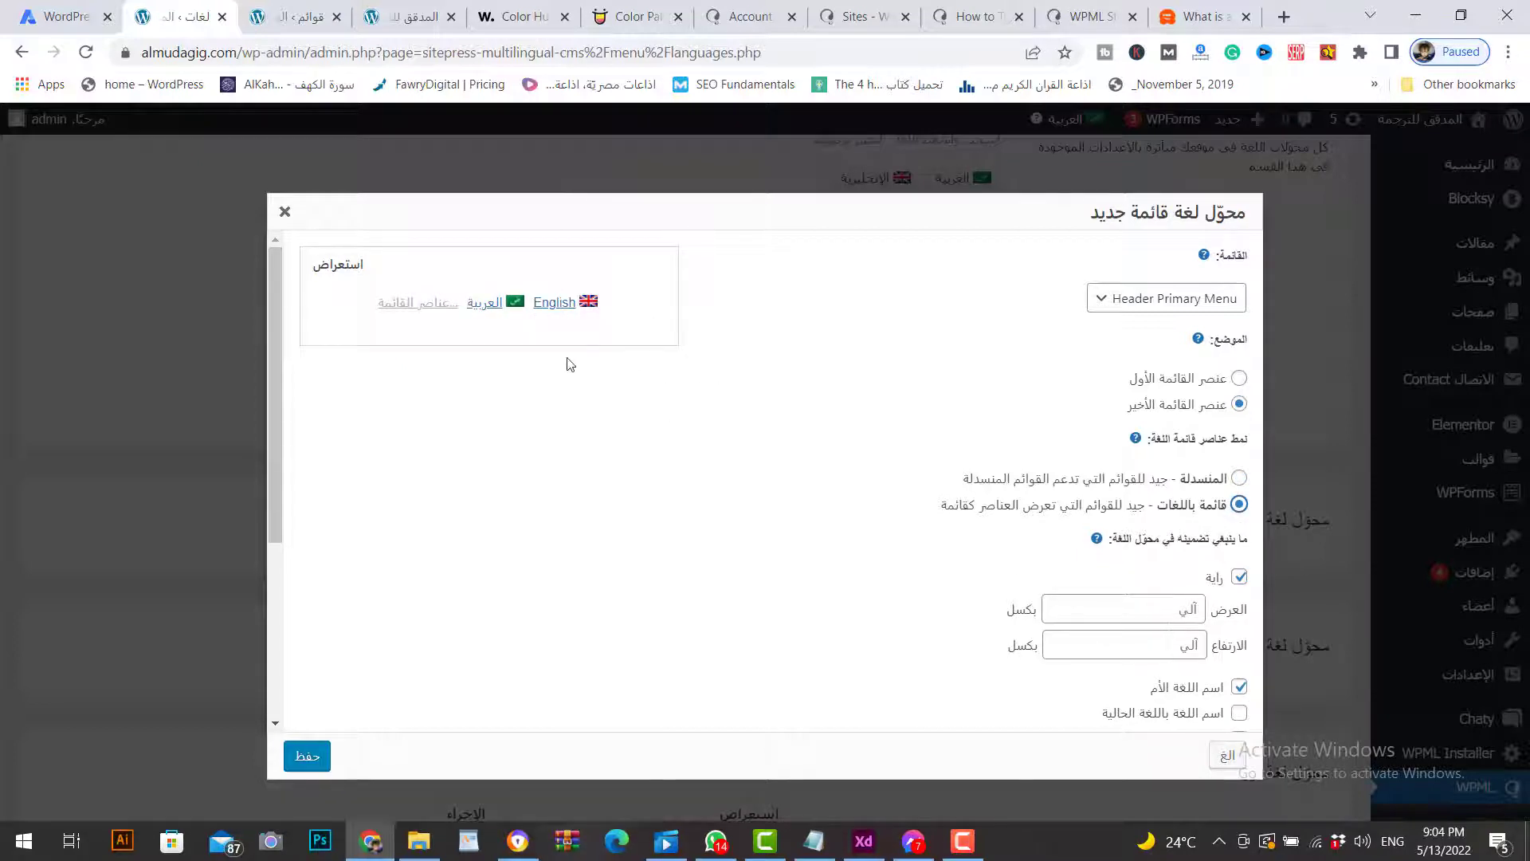
Step: Set the switcher's normal font colour for the current language to the blue preset #1e73be
{"action": "scroll", "coordinate": [862, 524], "scroll_direction": "down", "scroll_amount": 3}
{"action": "scroll", "coordinate": [797, 518], "scroll_direction": "down", "scroll_amount": 1}
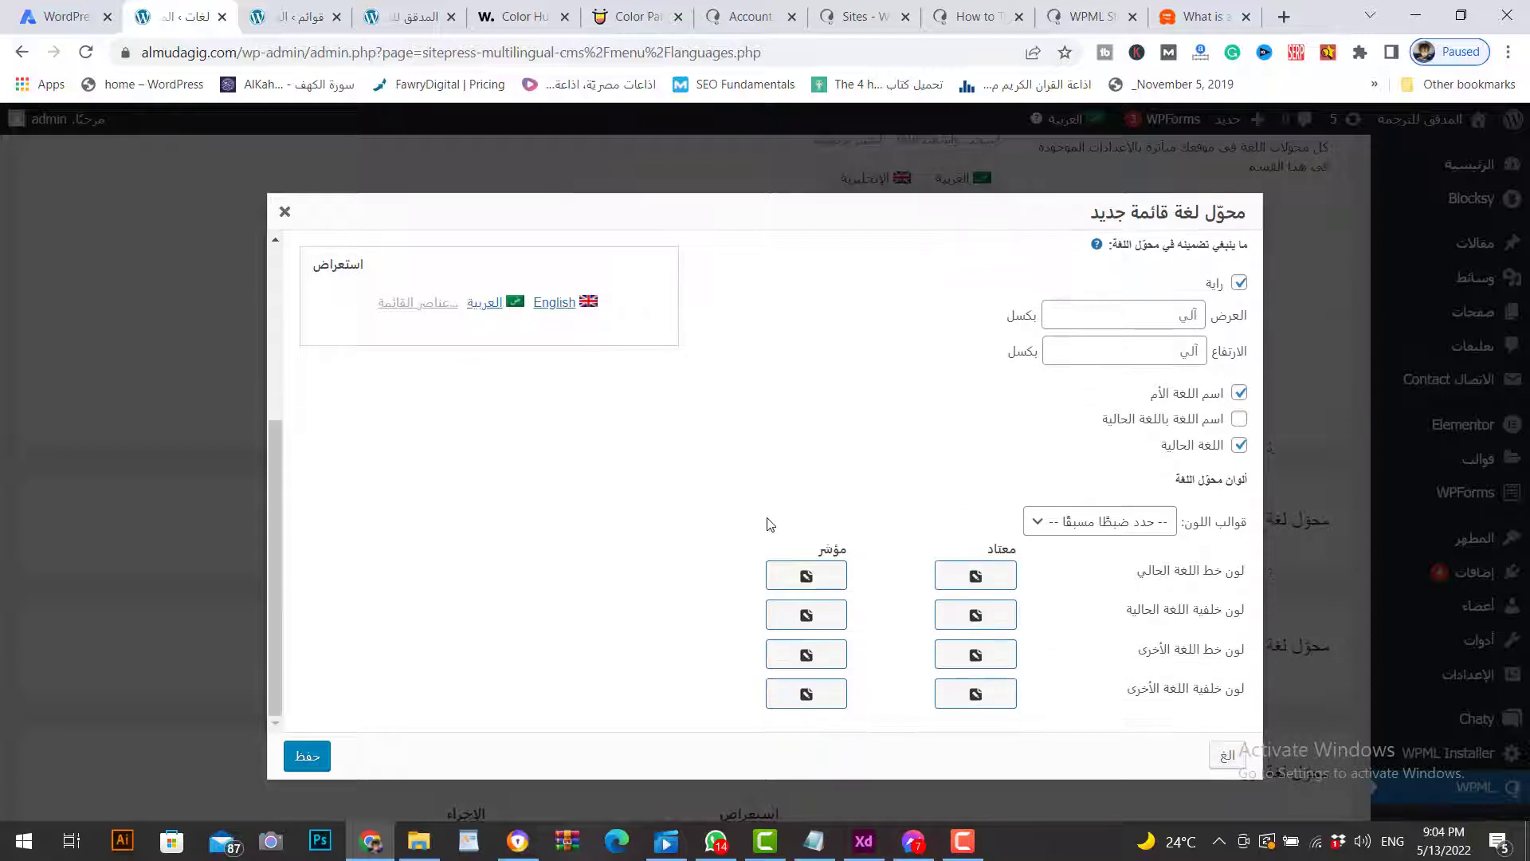
{"action": "left_click", "coordinate": [974, 581]}
{"action": "scroll", "coordinate": [917, 581], "scroll_direction": "down", "scroll_amount": 3}
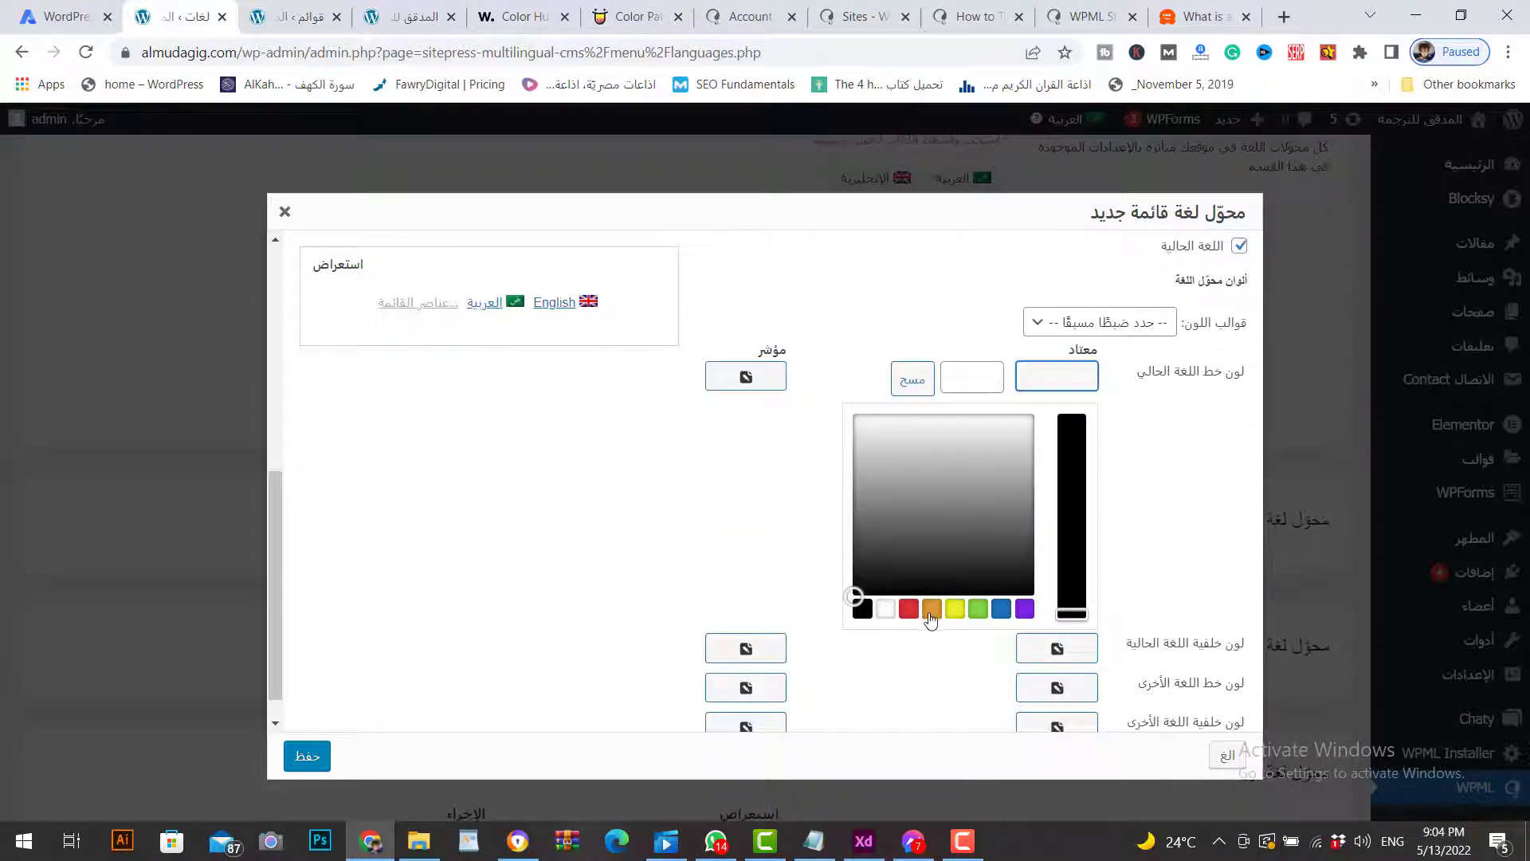
{"action": "left_click", "coordinate": [1001, 609]}
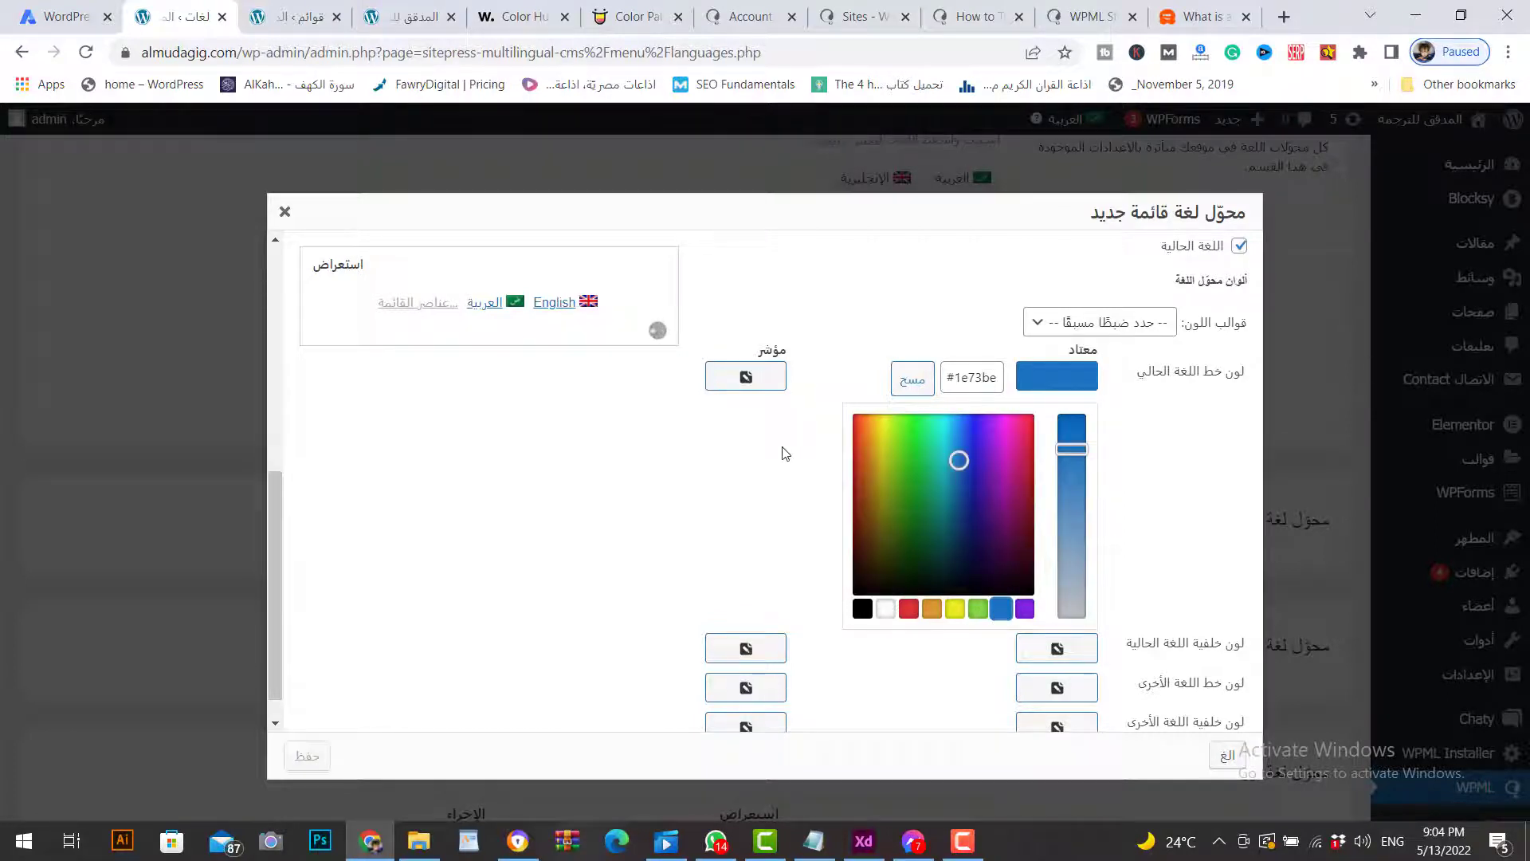
Step: Set the switcher's hover font colour for the current language to the orange preset
{"action": "left_click", "coordinate": [658, 482]}
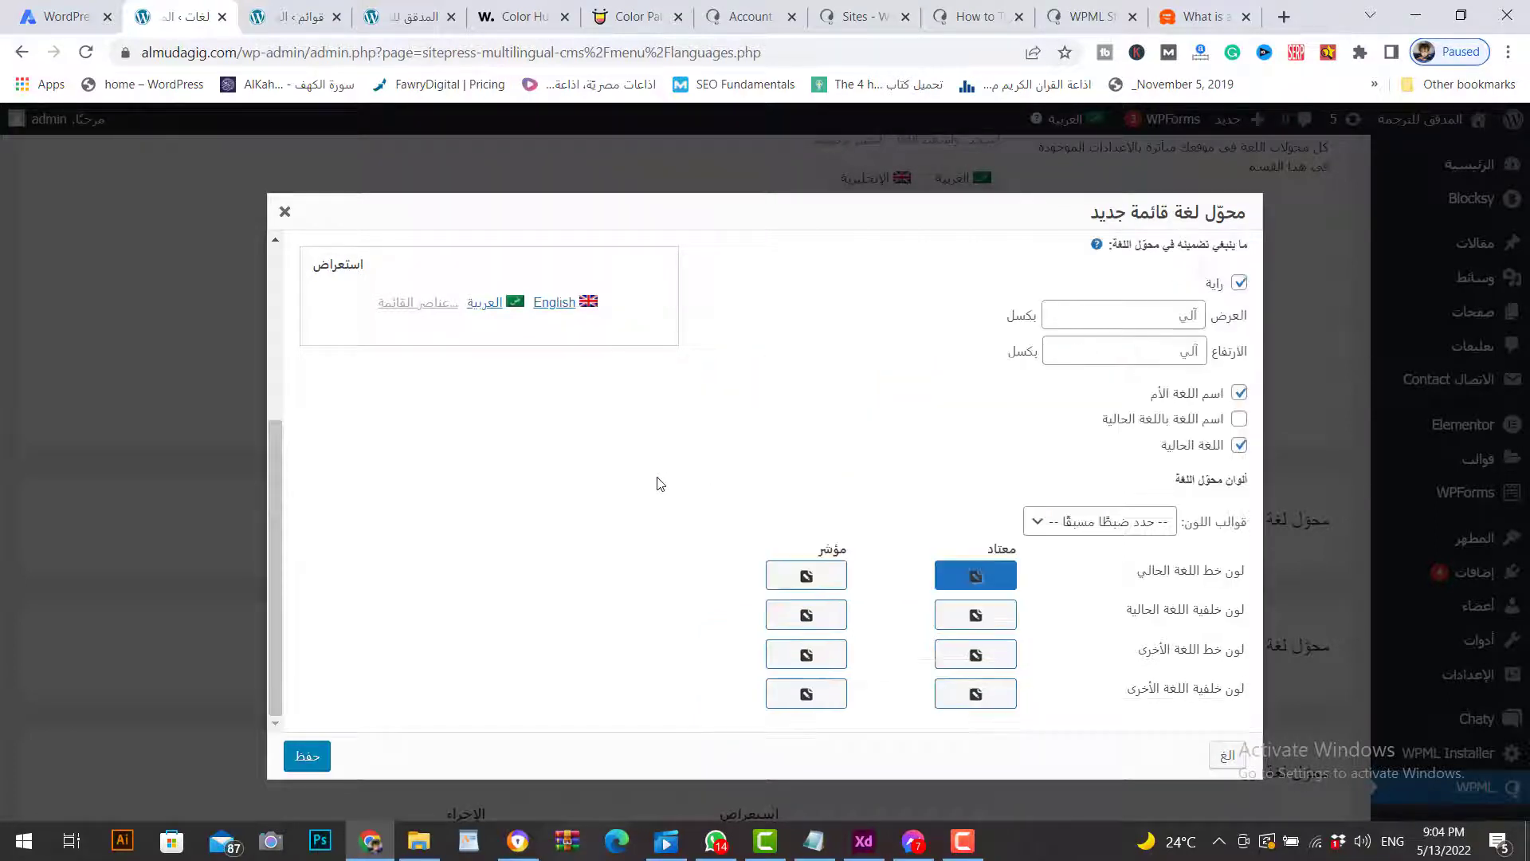
{"action": "left_click", "coordinate": [843, 576]}
{"action": "scroll", "coordinate": [916, 606], "scroll_direction": "down", "scroll_amount": 2}
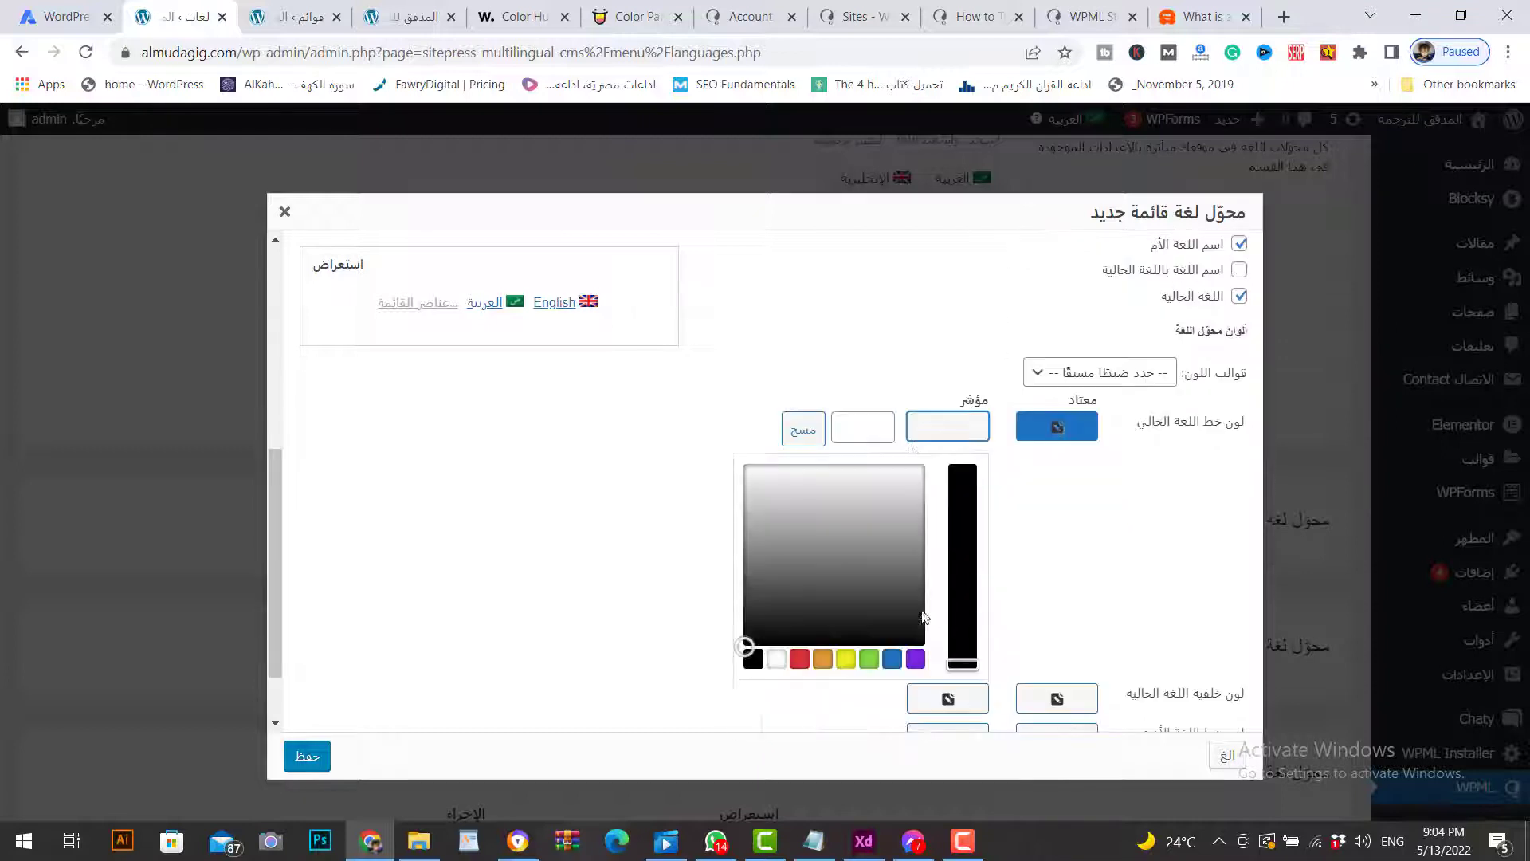
{"action": "left_click", "coordinate": [822, 658]}
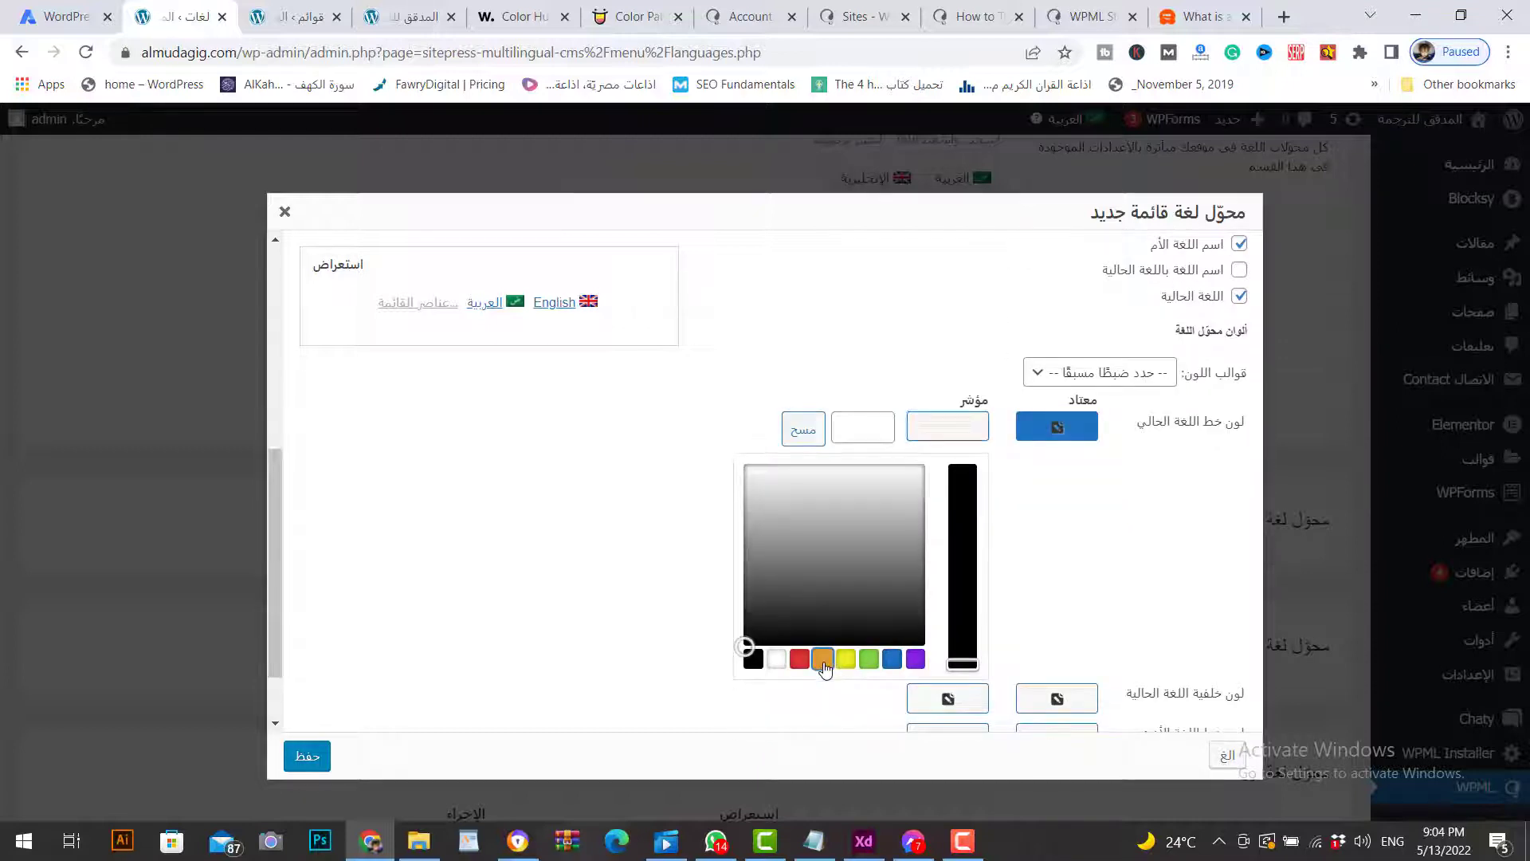
{"action": "left_click", "coordinate": [652, 454]}
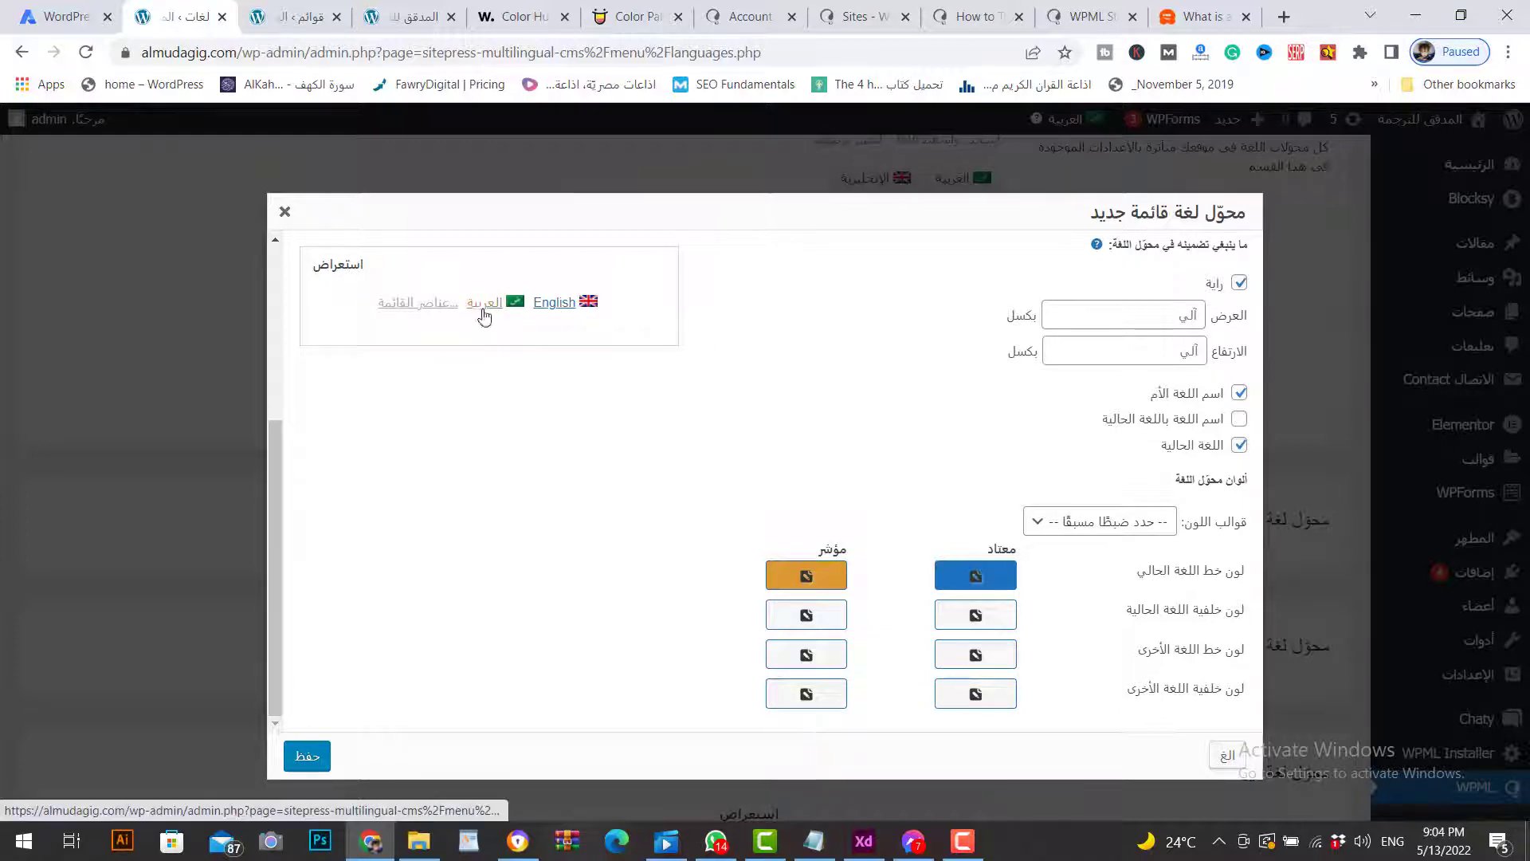
Step: Set the switcher's normal font colour for the other language to the blue preset
{"action": "left_click", "coordinate": [1006, 658]}
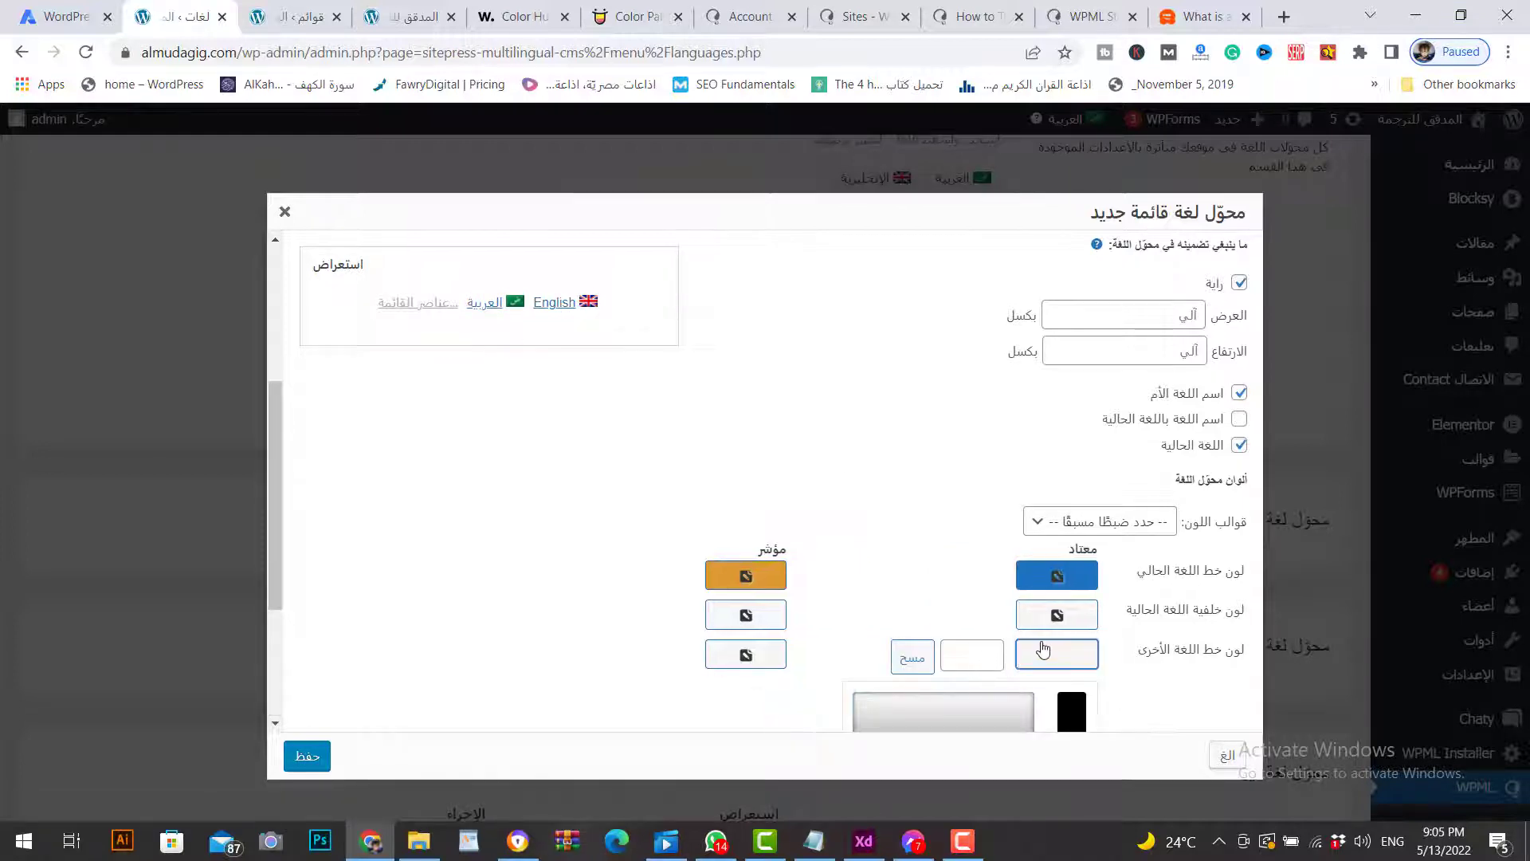
{"action": "scroll", "coordinate": [980, 651], "scroll_direction": "down", "scroll_amount": 3}
{"action": "left_click", "coordinate": [1001, 663]}
{"action": "left_click", "coordinate": [757, 590]}
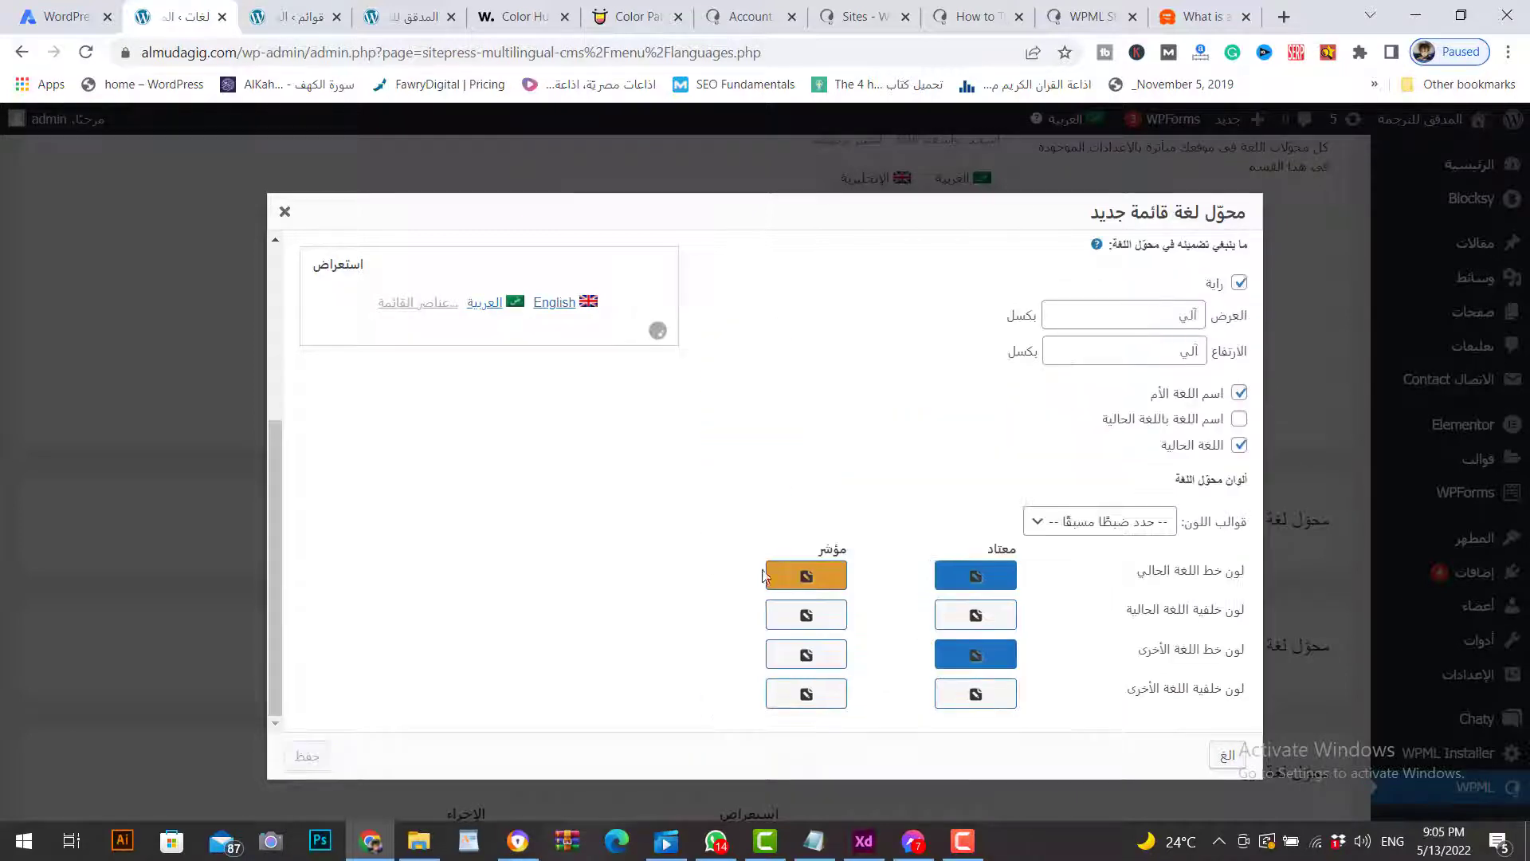
Step: Set the switcher's hover font colour for the other language to the orange preset
{"action": "left_click", "coordinate": [826, 661]}
{"action": "scroll", "coordinate": [844, 659], "scroll_direction": "down", "scroll_amount": 3}
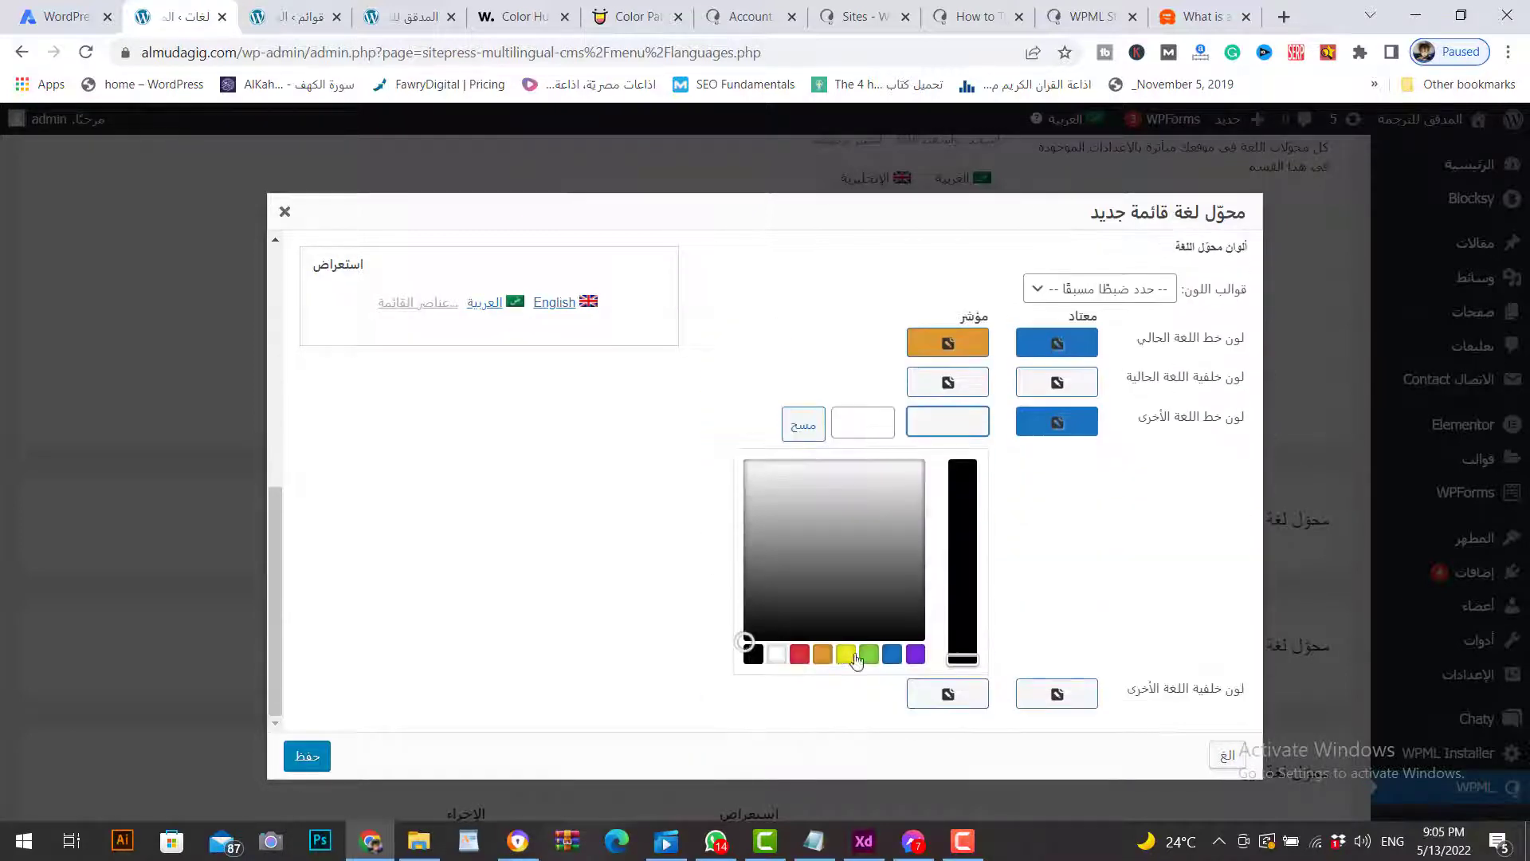
{"action": "left_click", "coordinate": [823, 654]}
{"action": "left_click", "coordinate": [646, 601]}
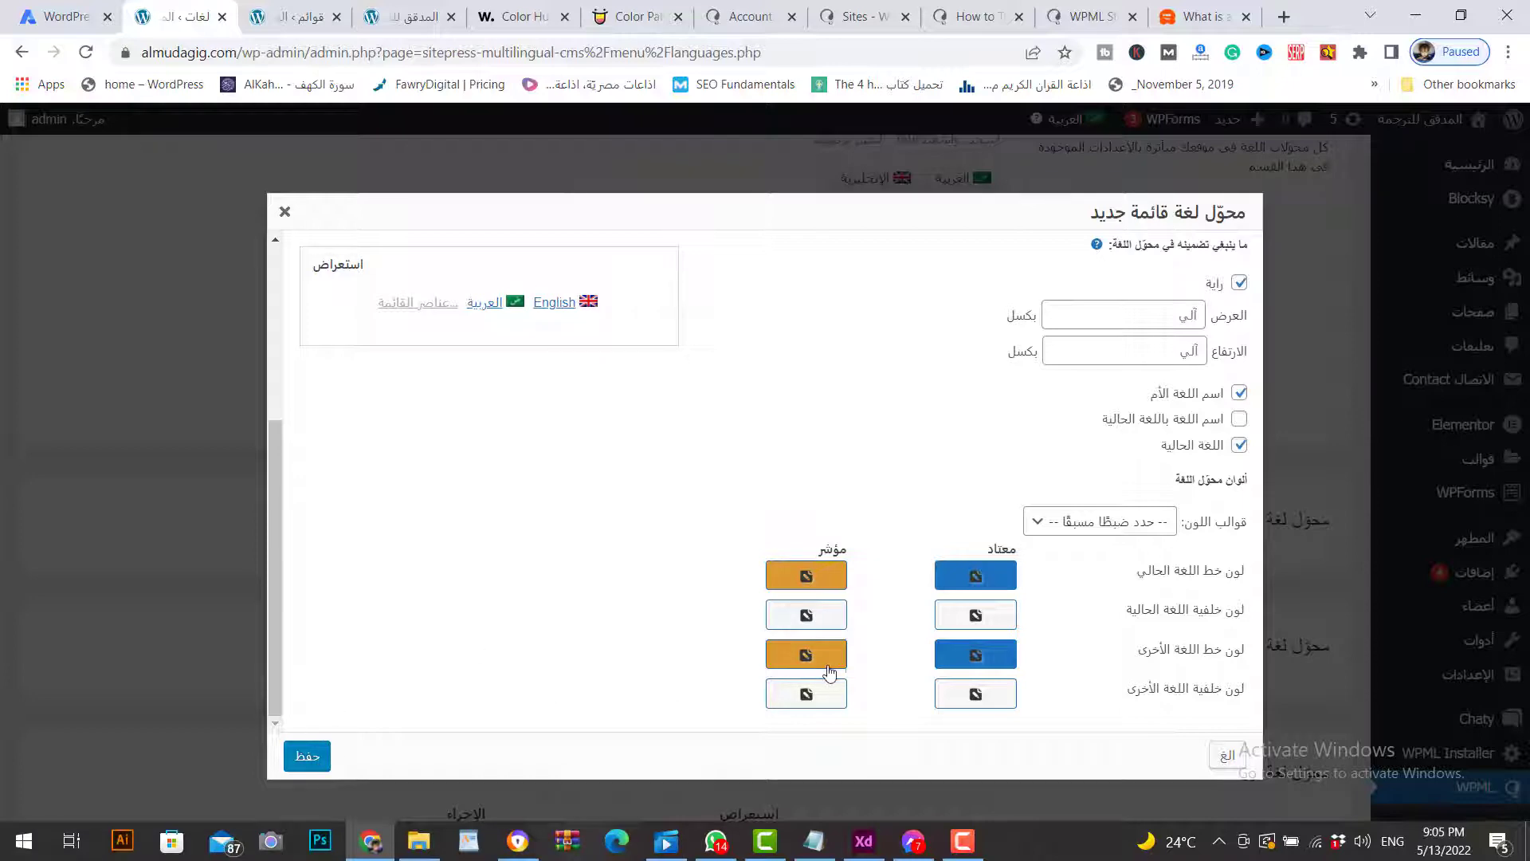
Step: Save the new menu language switcher and reload the live site to check it in the header
{"action": "left_click", "coordinate": [315, 759]}
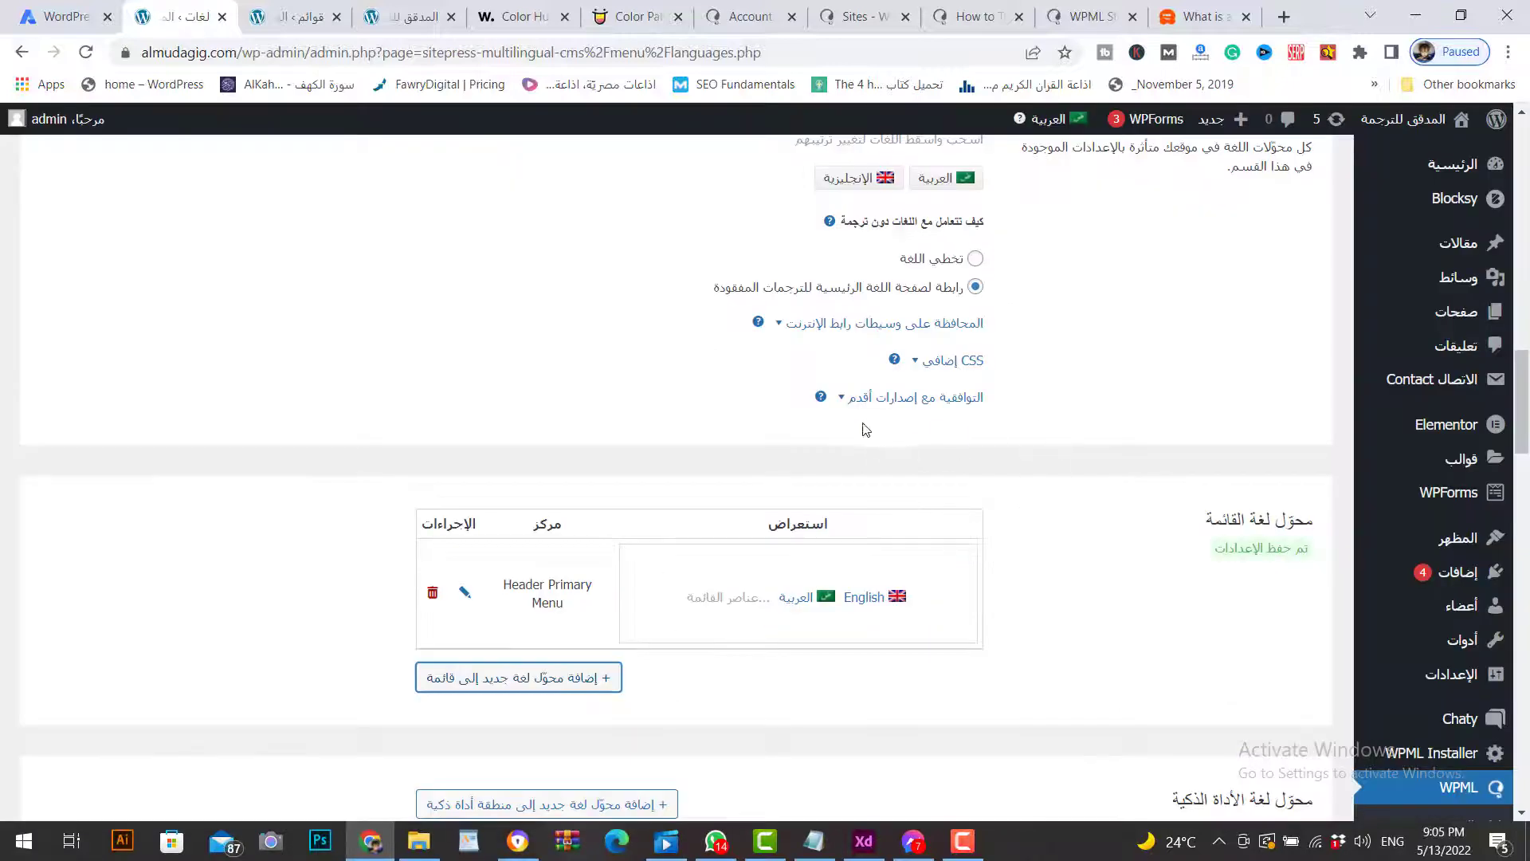
{"action": "left_click", "coordinate": [406, 16]}
{"action": "left_click", "coordinate": [84, 53]}
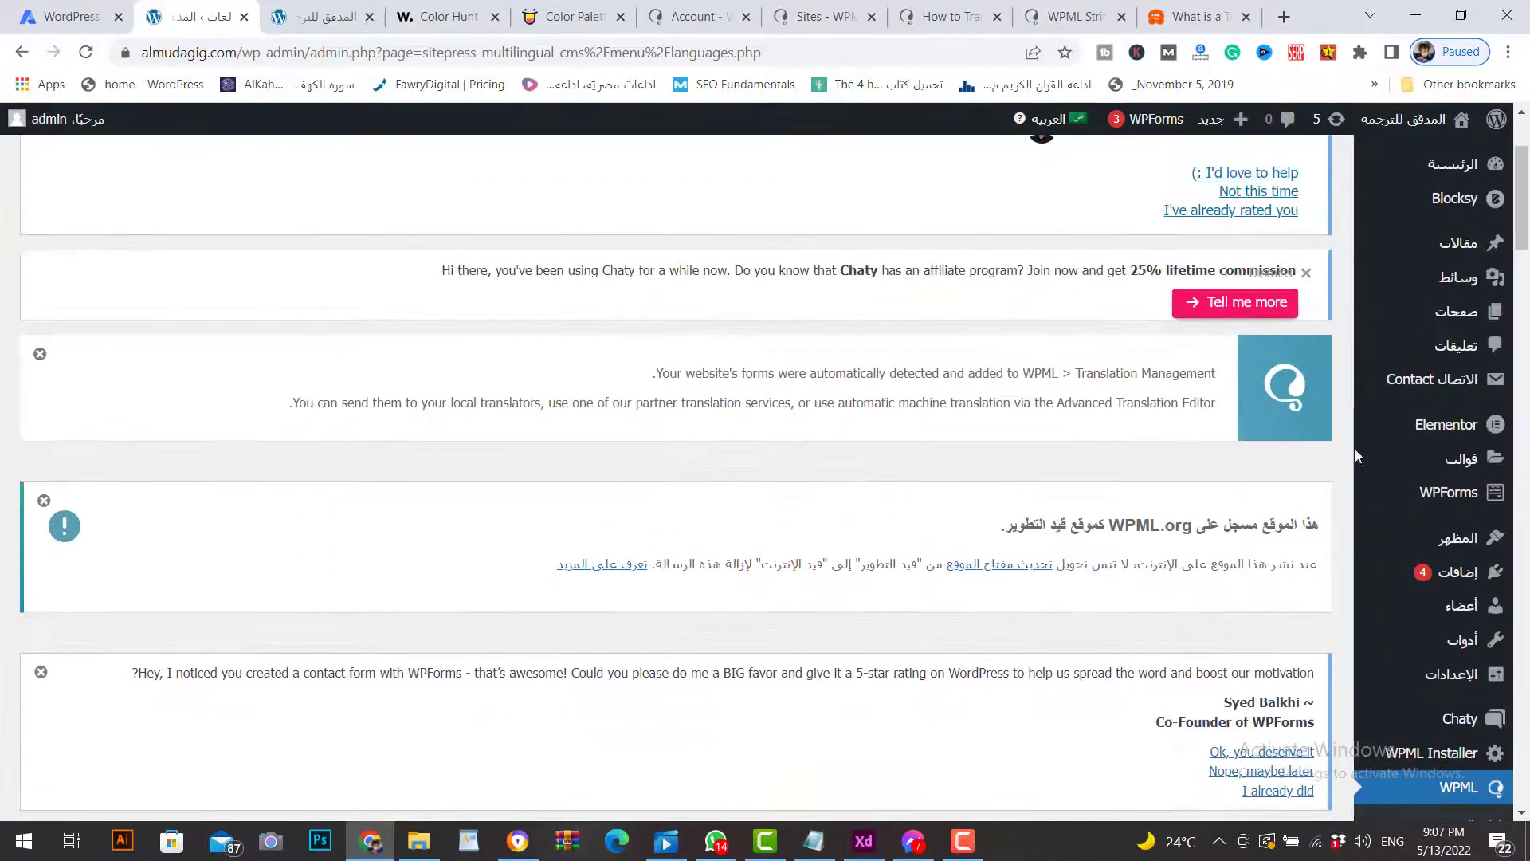
Step: Go to the list of all pages, open the home page الرئيسية for editing and dismiss the block editor's welcome guide
{"action": "mouse_move", "coordinate": [1454, 312]}
{"action": "left_click", "coordinate": [1304, 319]}
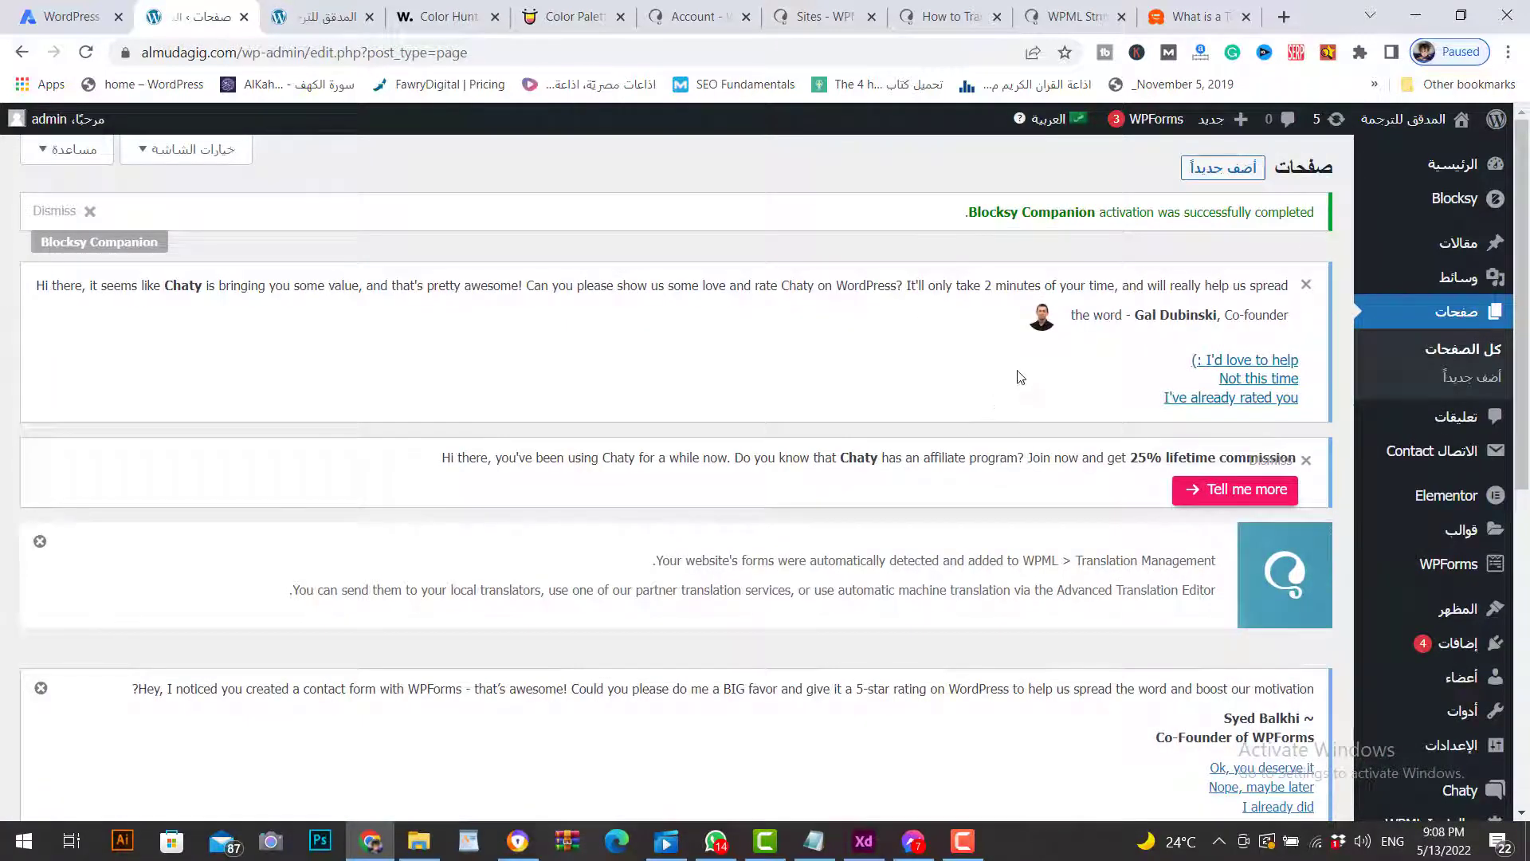
{"action": "left_click", "coordinate": [1463, 350]}
{"action": "scroll", "coordinate": [1106, 500], "scroll_direction": "down", "scroll_amount": 4}
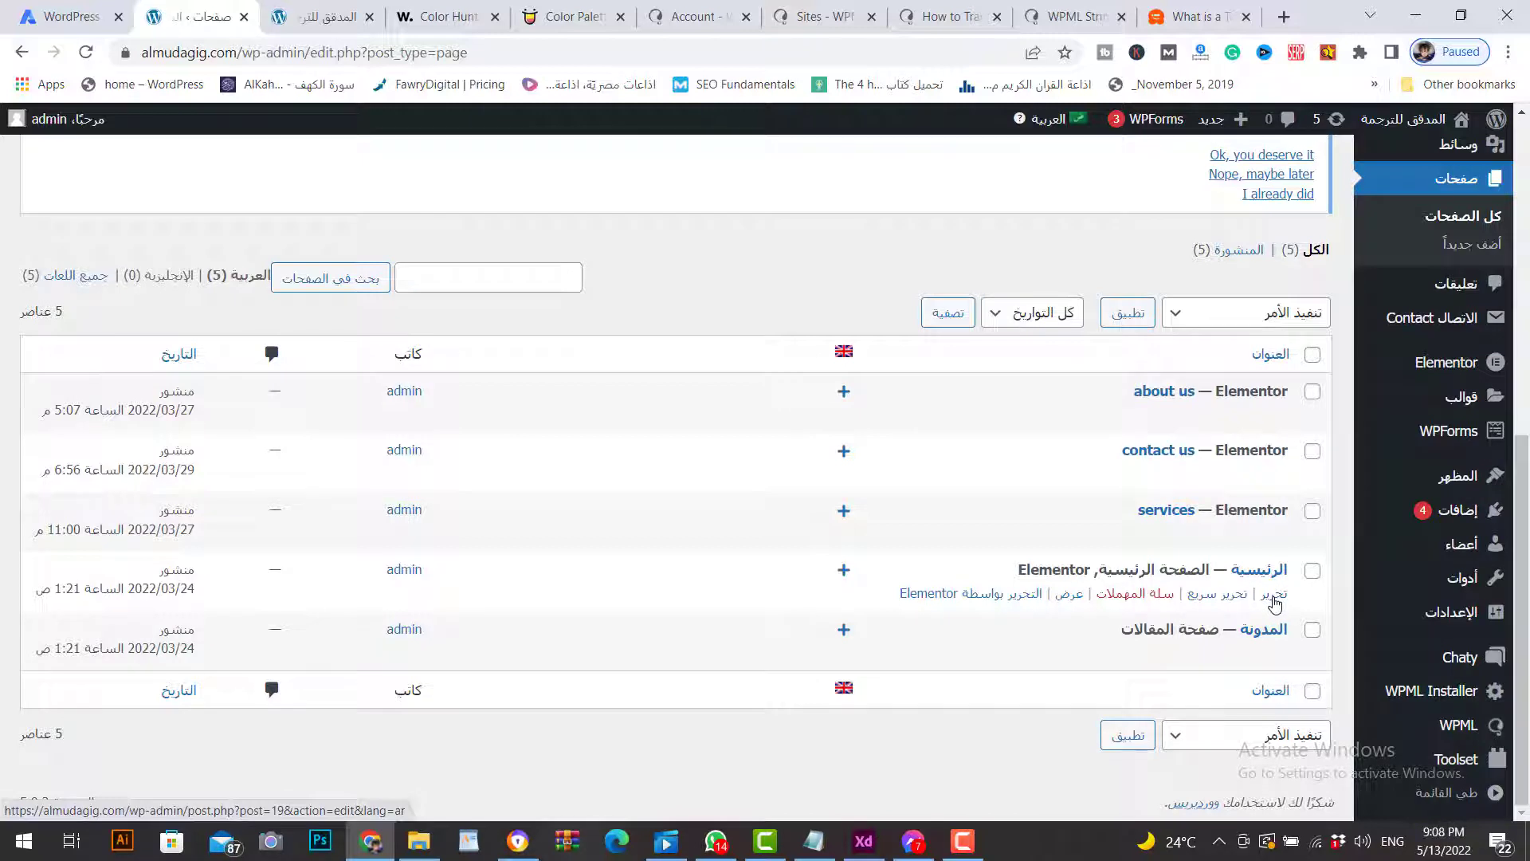
{"action": "left_click", "coordinate": [1274, 594]}
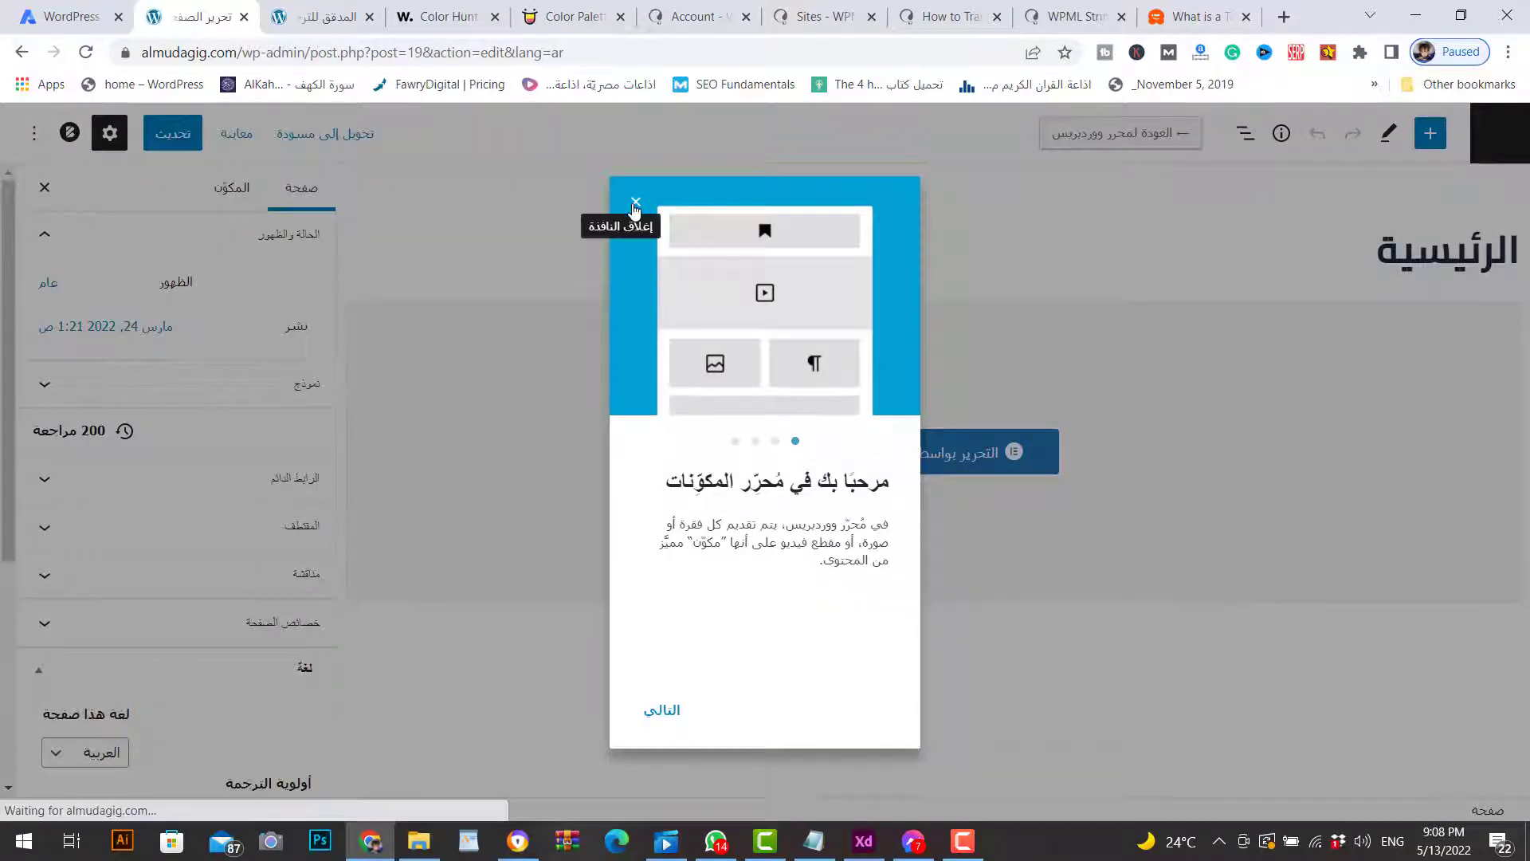
{"action": "left_click", "coordinate": [635, 204]}
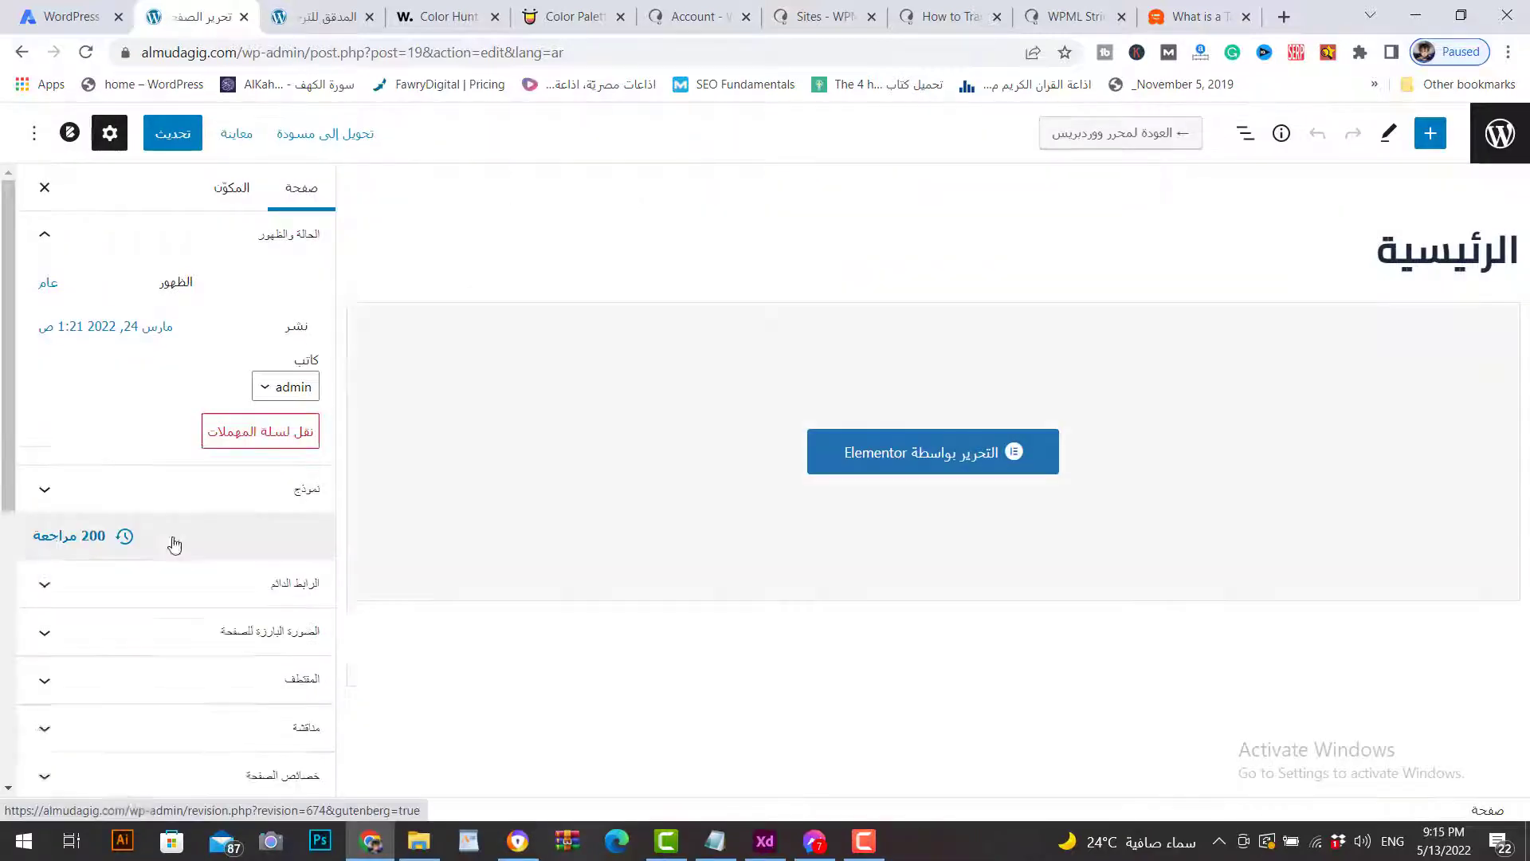
Step: Turn off the WPML translation editor for this page only, so the WordPress editor is used for its translation
{"action": "scroll", "coordinate": [170, 542], "scroll_direction": "down", "scroll_amount": 5}
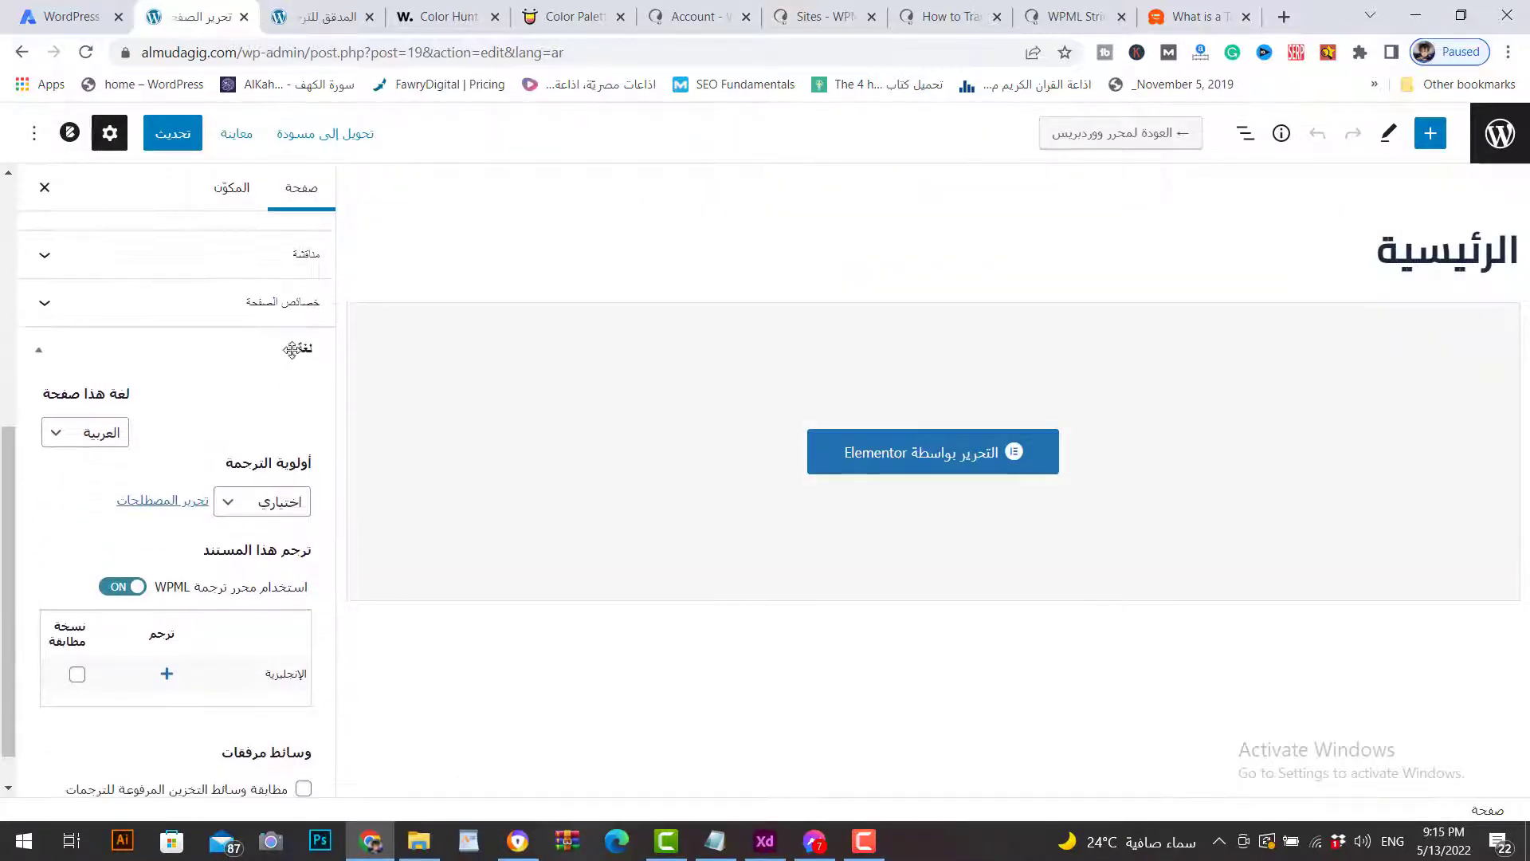
{"action": "left_click", "coordinate": [131, 548]}
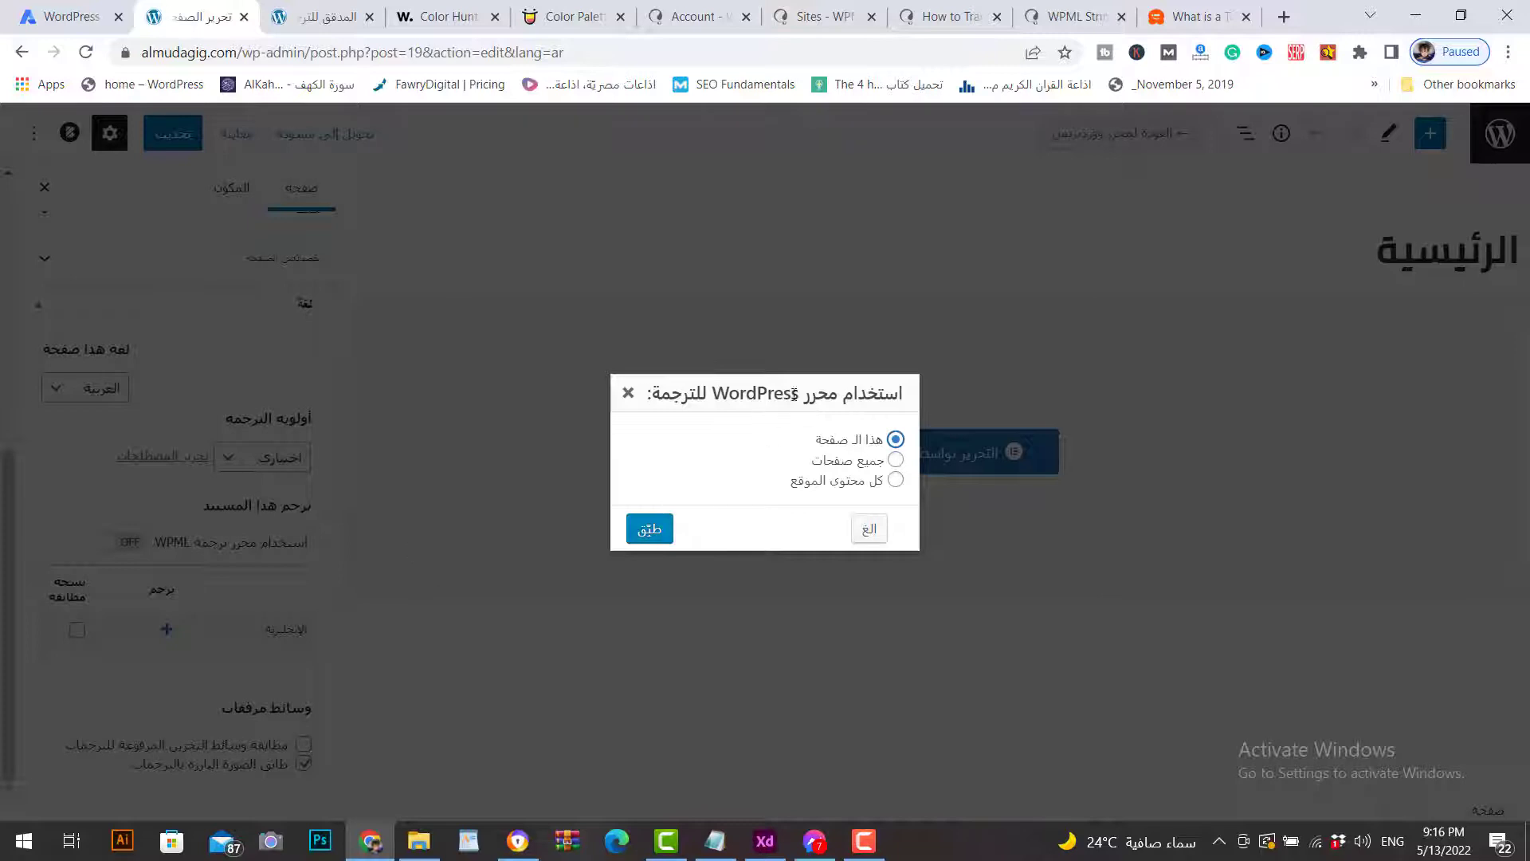
{"action": "left_click", "coordinate": [648, 531]}
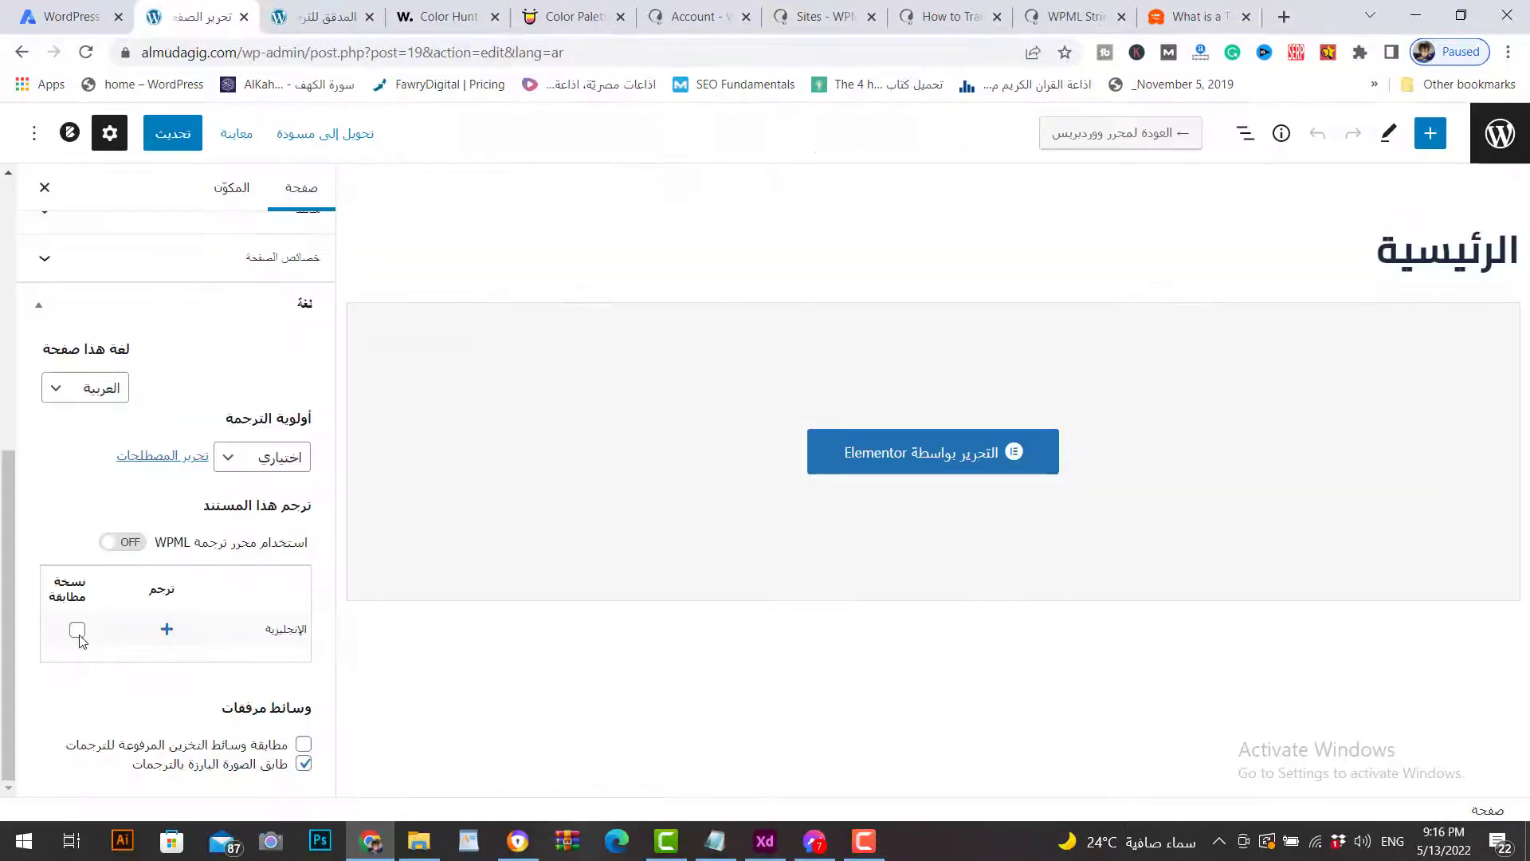
Step: Duplicate the home page into English, including uploaded media for translations, and update the page
{"action": "left_click", "coordinate": [77, 631]}
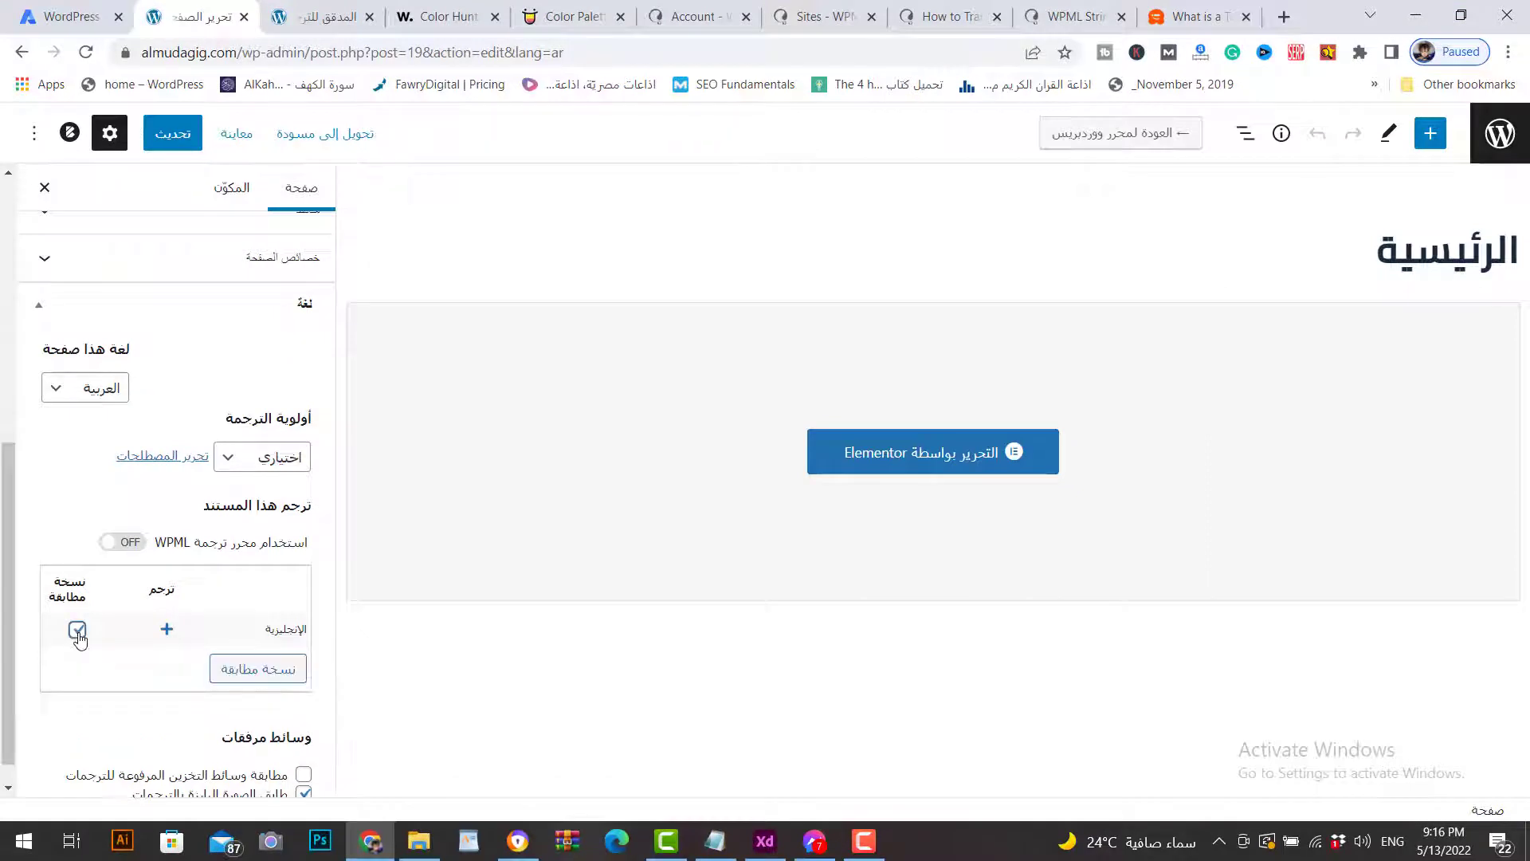
{"action": "left_click", "coordinate": [263, 668]}
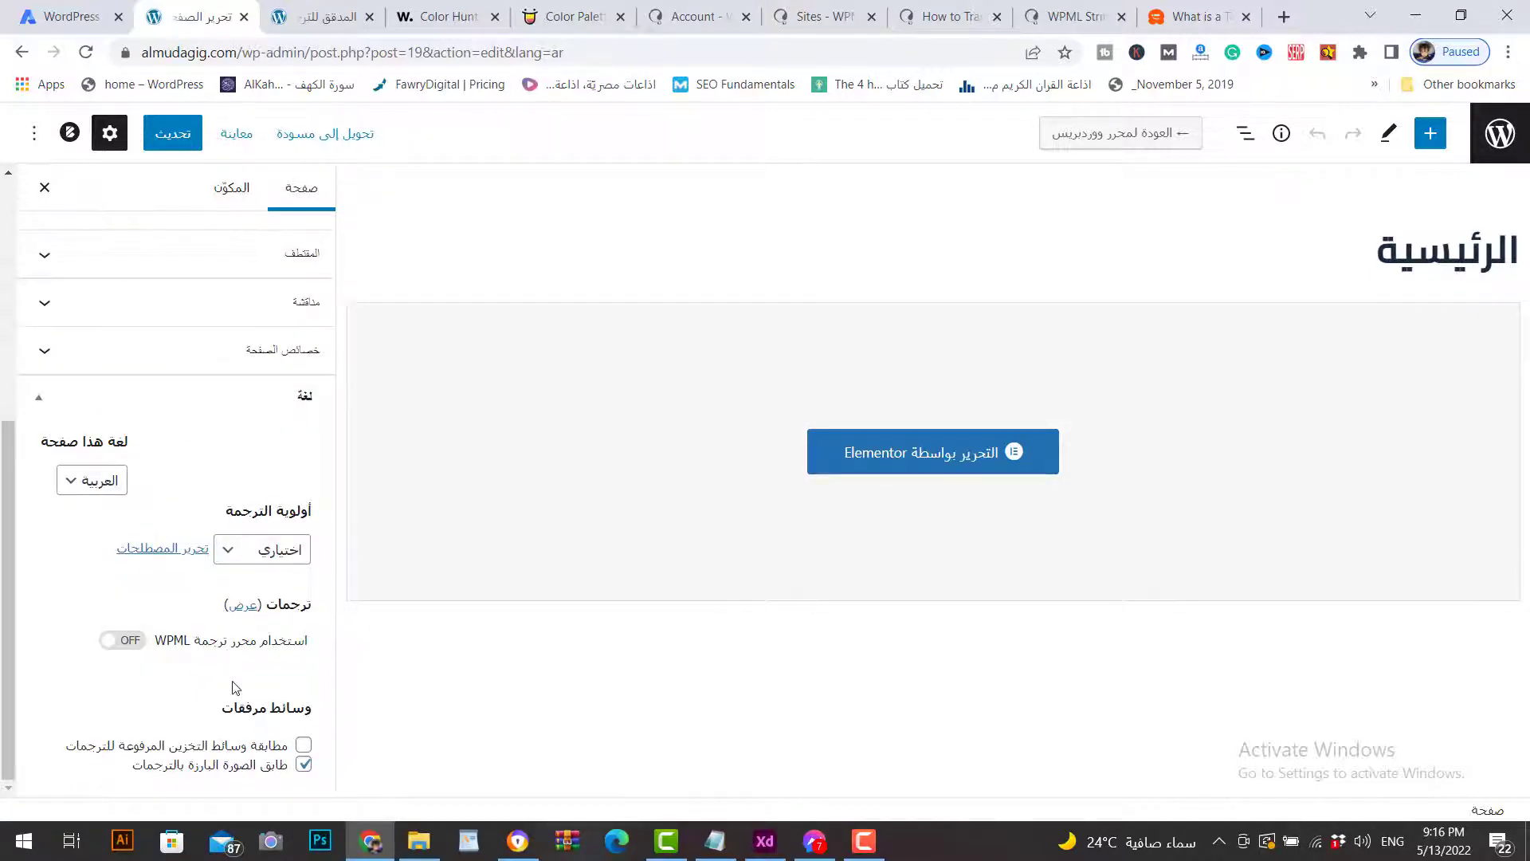
{"action": "left_click", "coordinate": [304, 748]}
{"action": "left_click", "coordinate": [173, 133]}
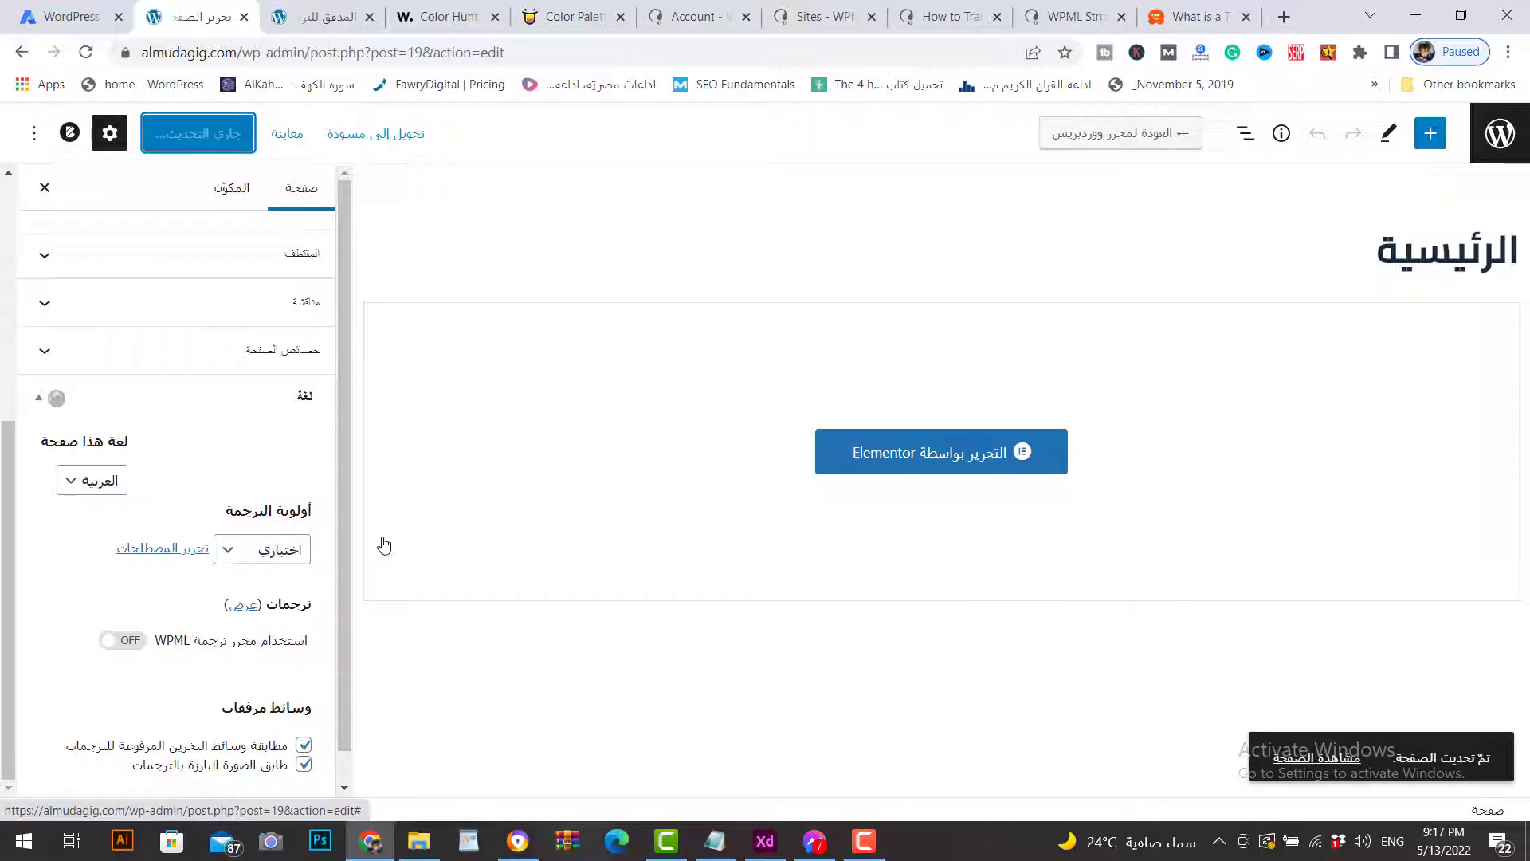
Step: Return to the page list and switch the admin language to English to check the duplicated home page
{"action": "left_click", "coordinate": [1499, 137]}
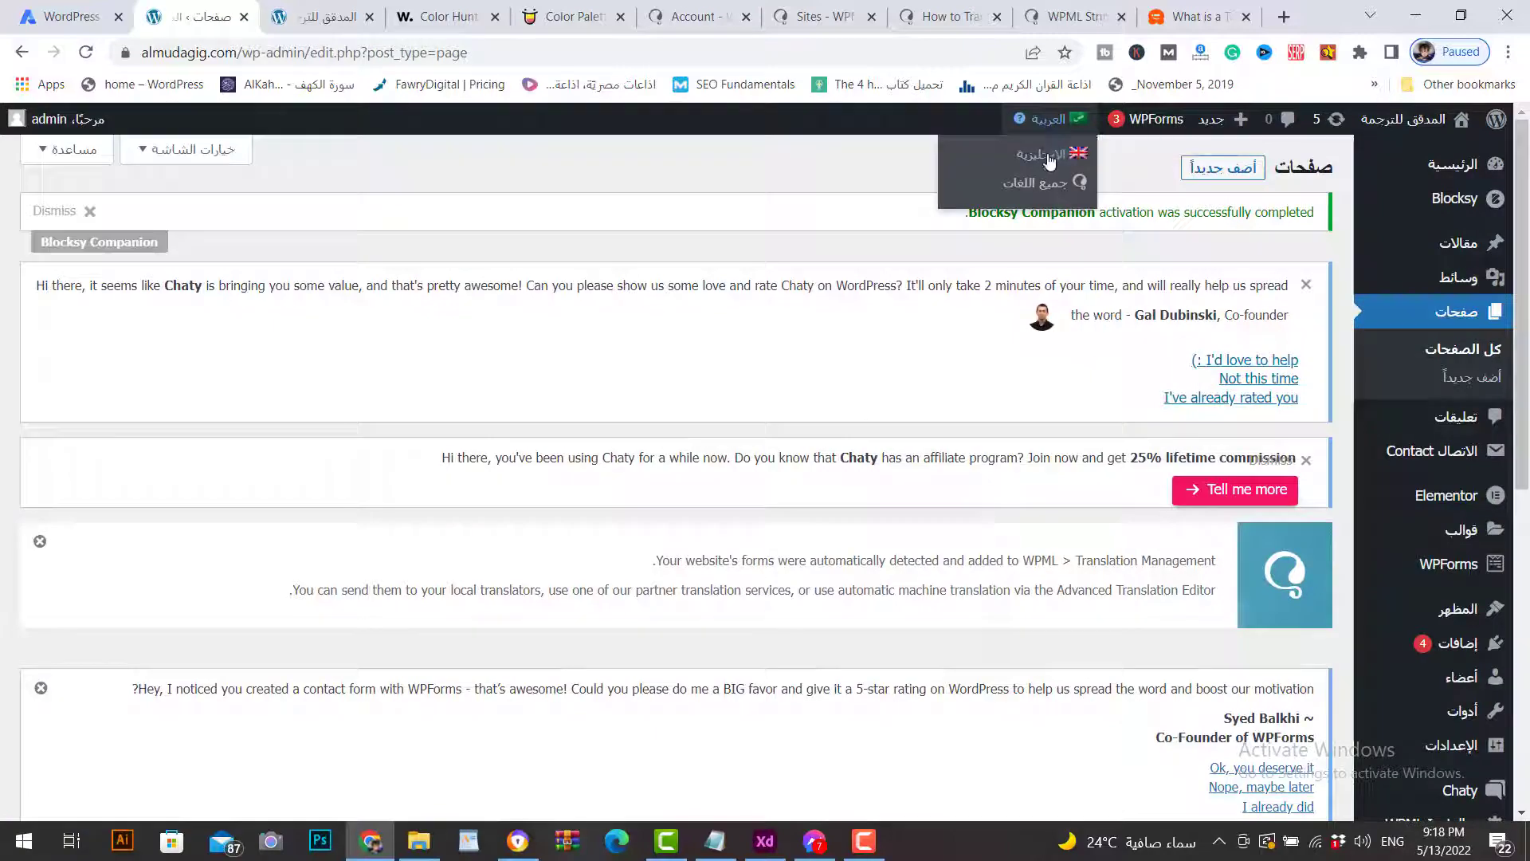
{"action": "left_click", "coordinate": [1050, 161]}
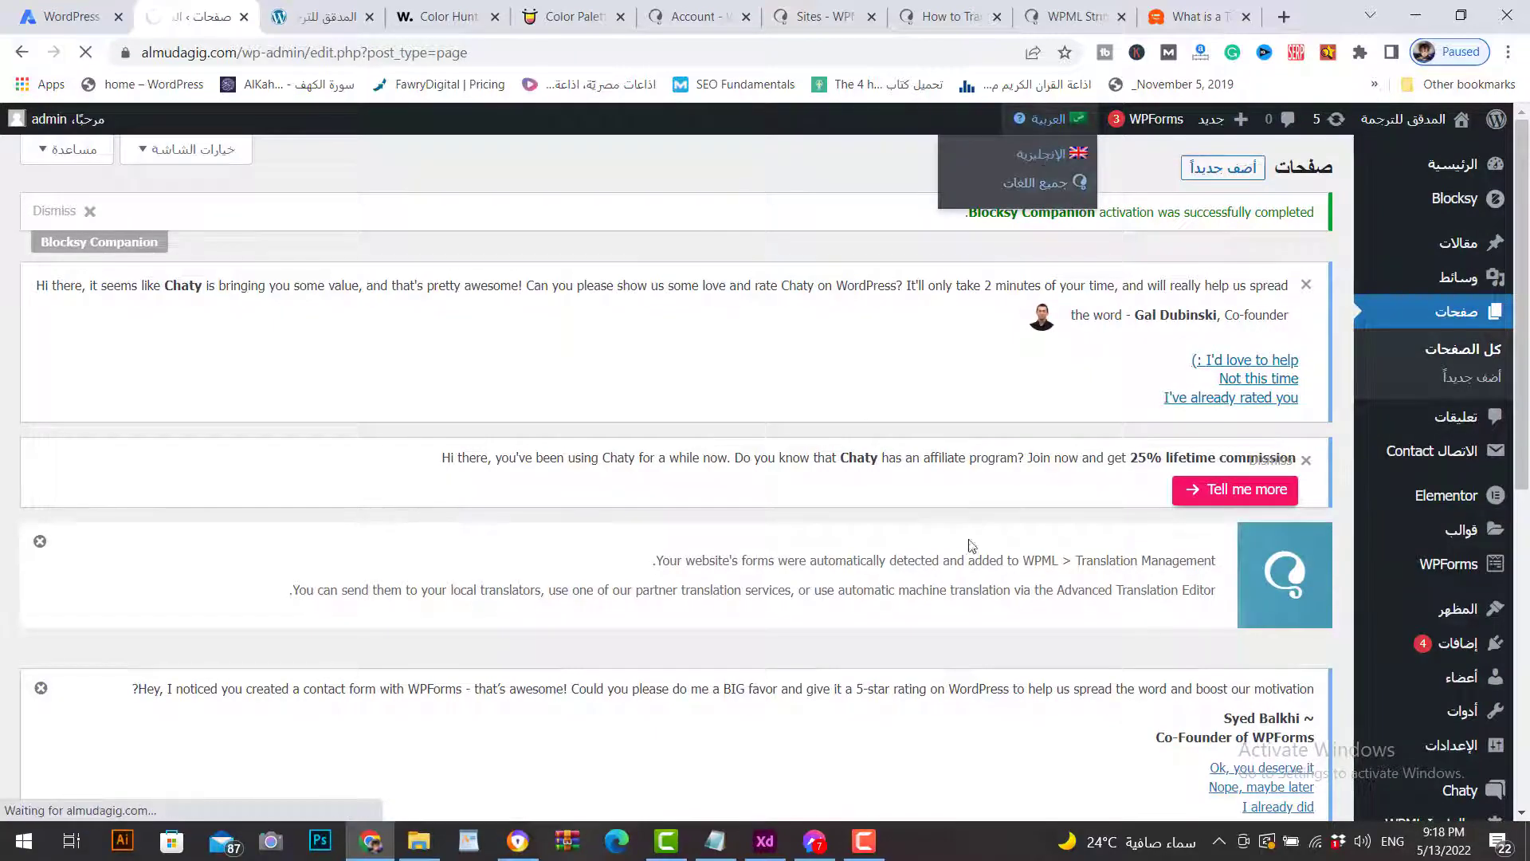
{"action": "scroll", "coordinate": [1004, 606], "scroll_direction": "down", "scroll_amount": 5}
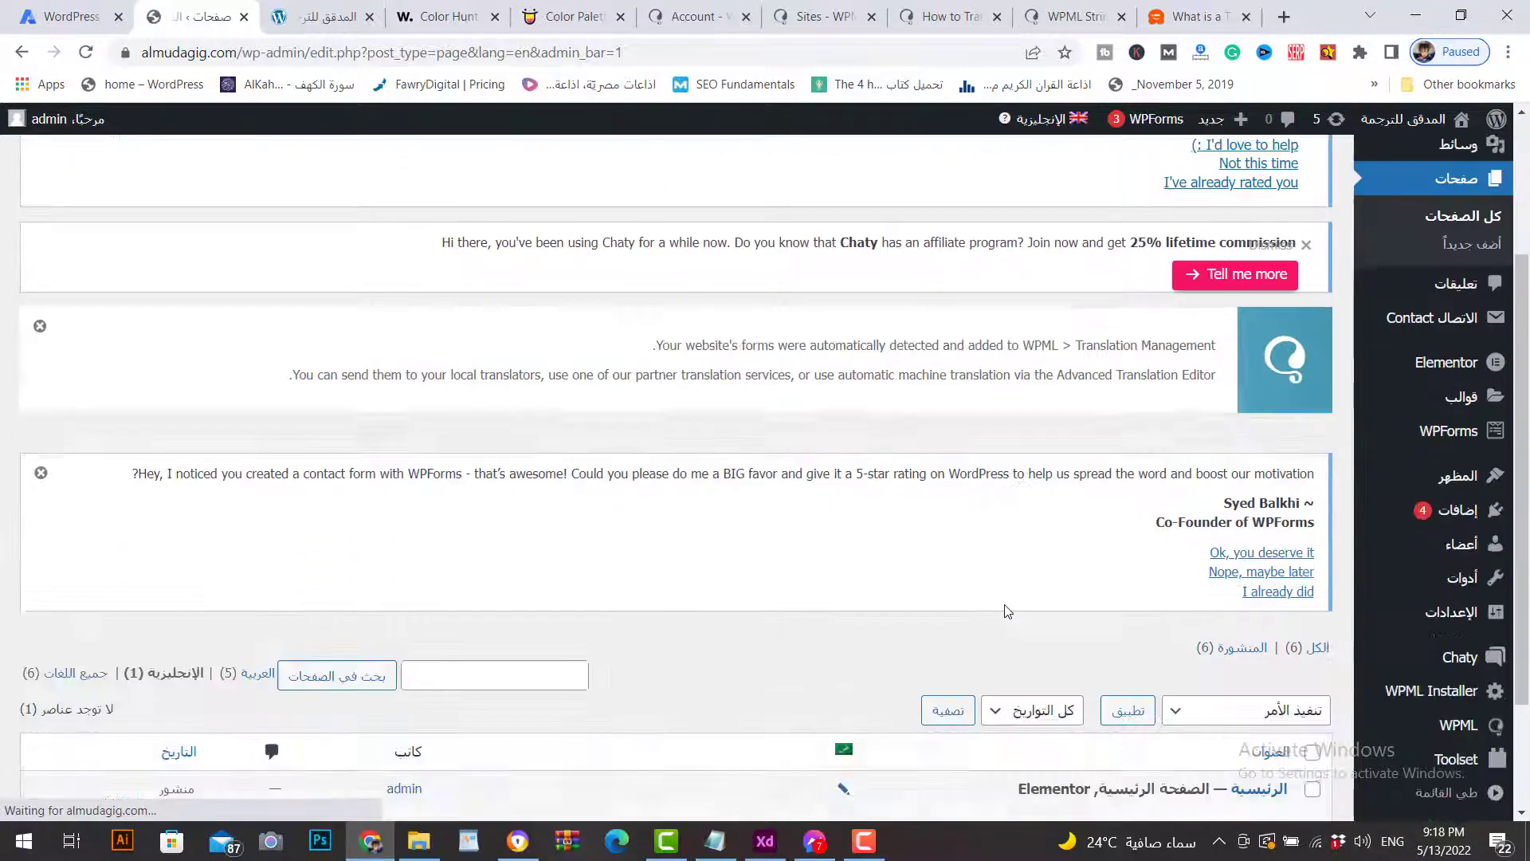
{"action": "scroll", "coordinate": [999, 610], "scroll_direction": "down", "scroll_amount": 1}
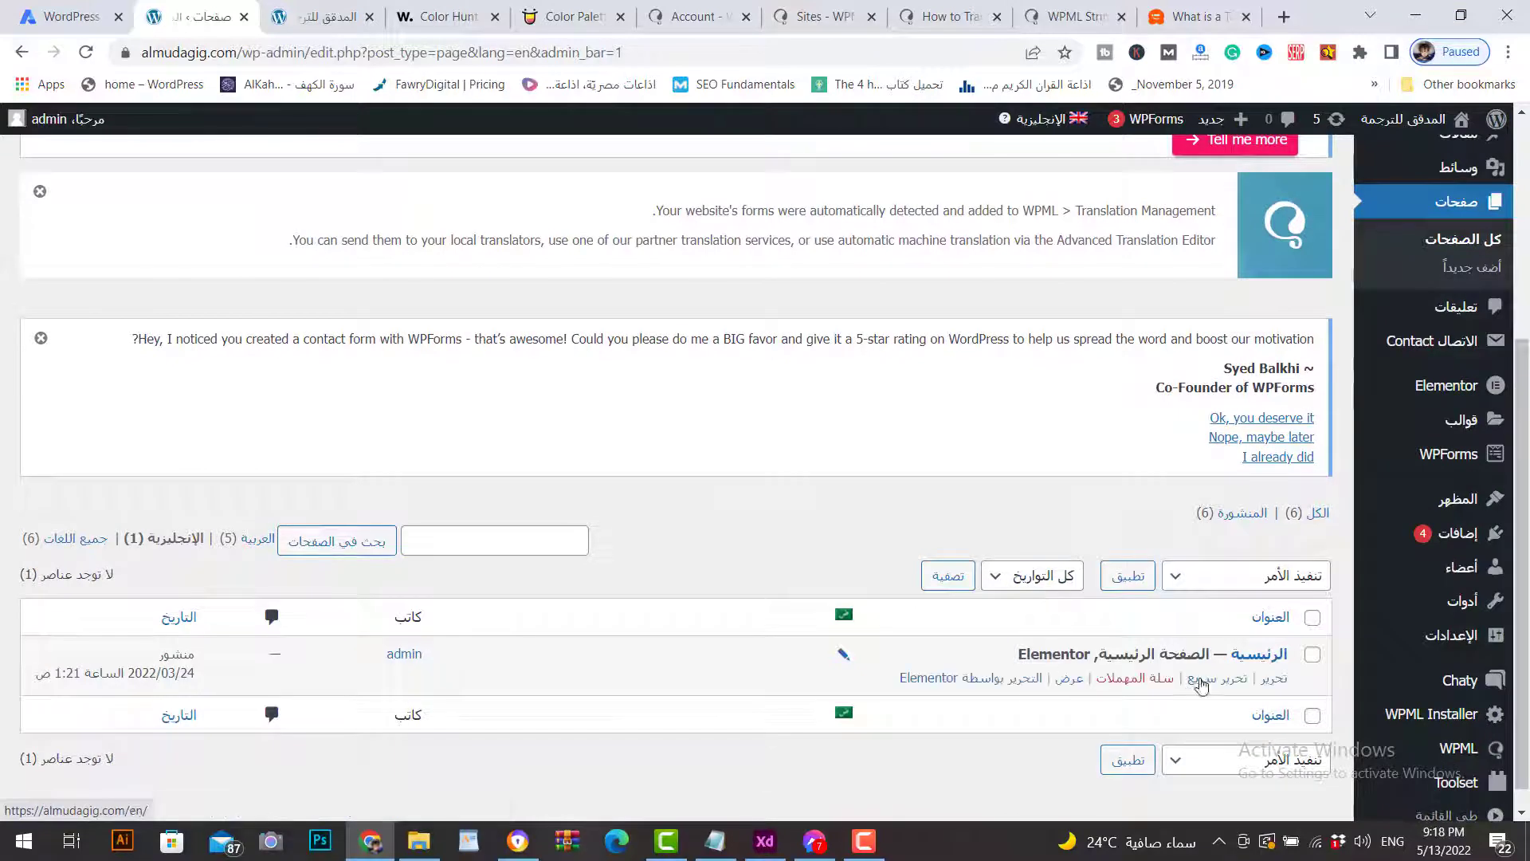
Step: Switch the page list back to Arabic and open the English translation of the الرئيسية page for editing
{"action": "mouse_move", "coordinate": [1044, 120]}
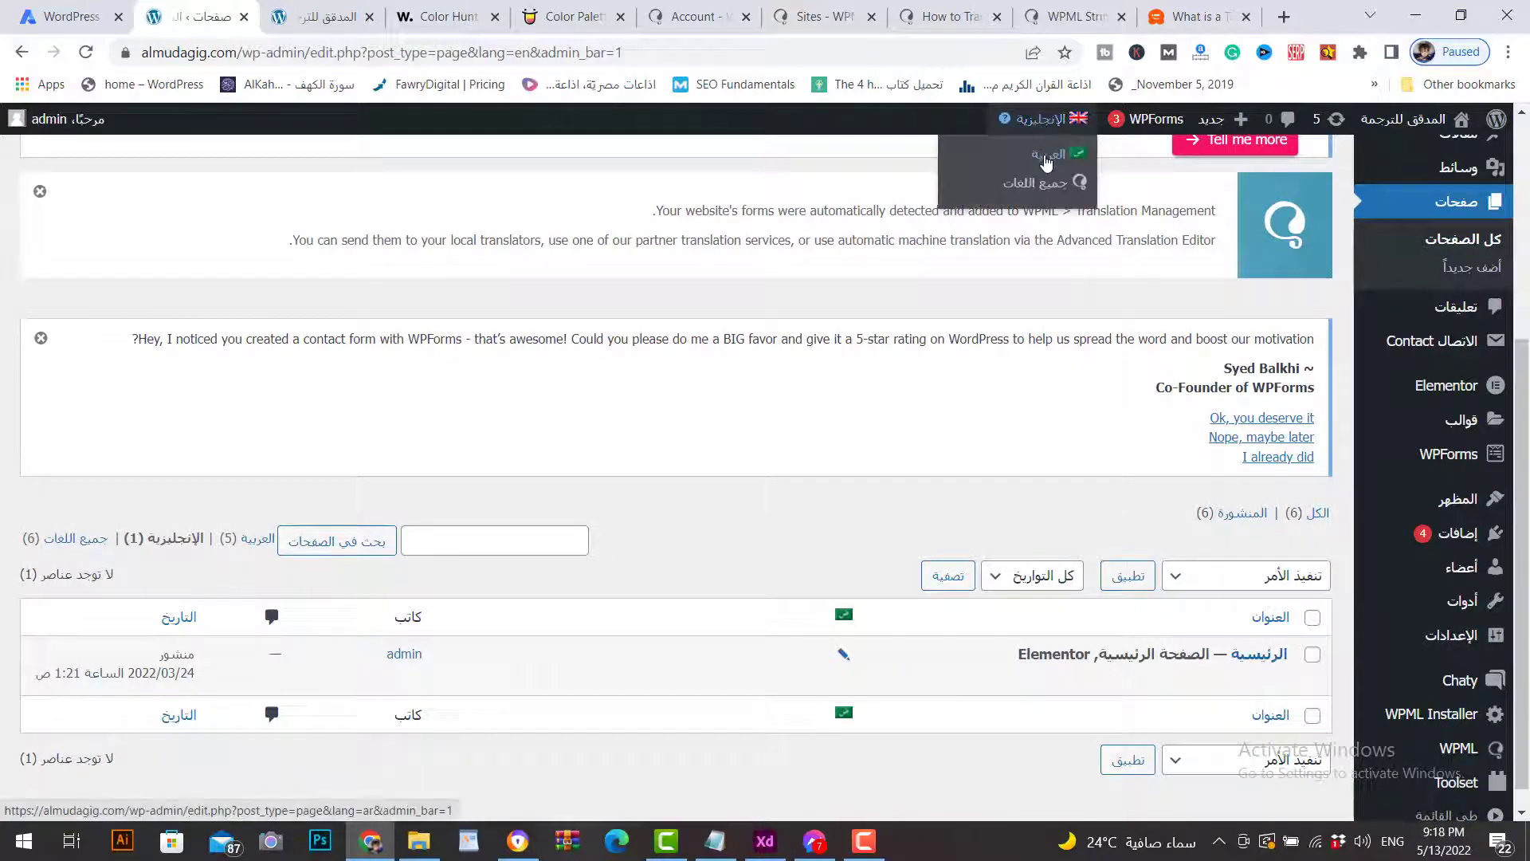
{"action": "left_click", "coordinate": [1046, 156]}
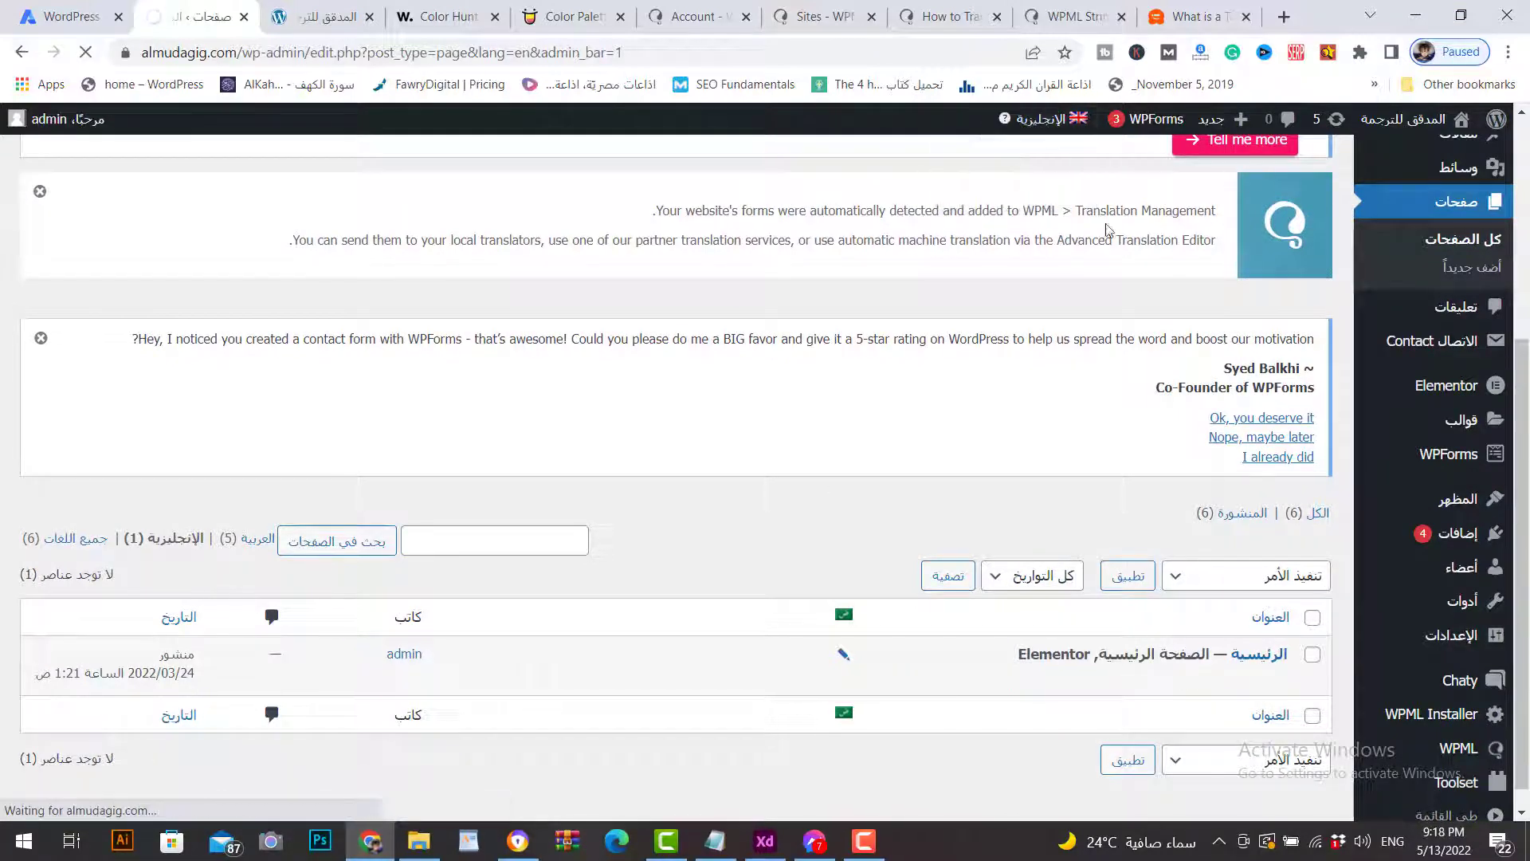
{"action": "scroll", "coordinate": [1054, 571], "scroll_direction": "down", "scroll_amount": 5}
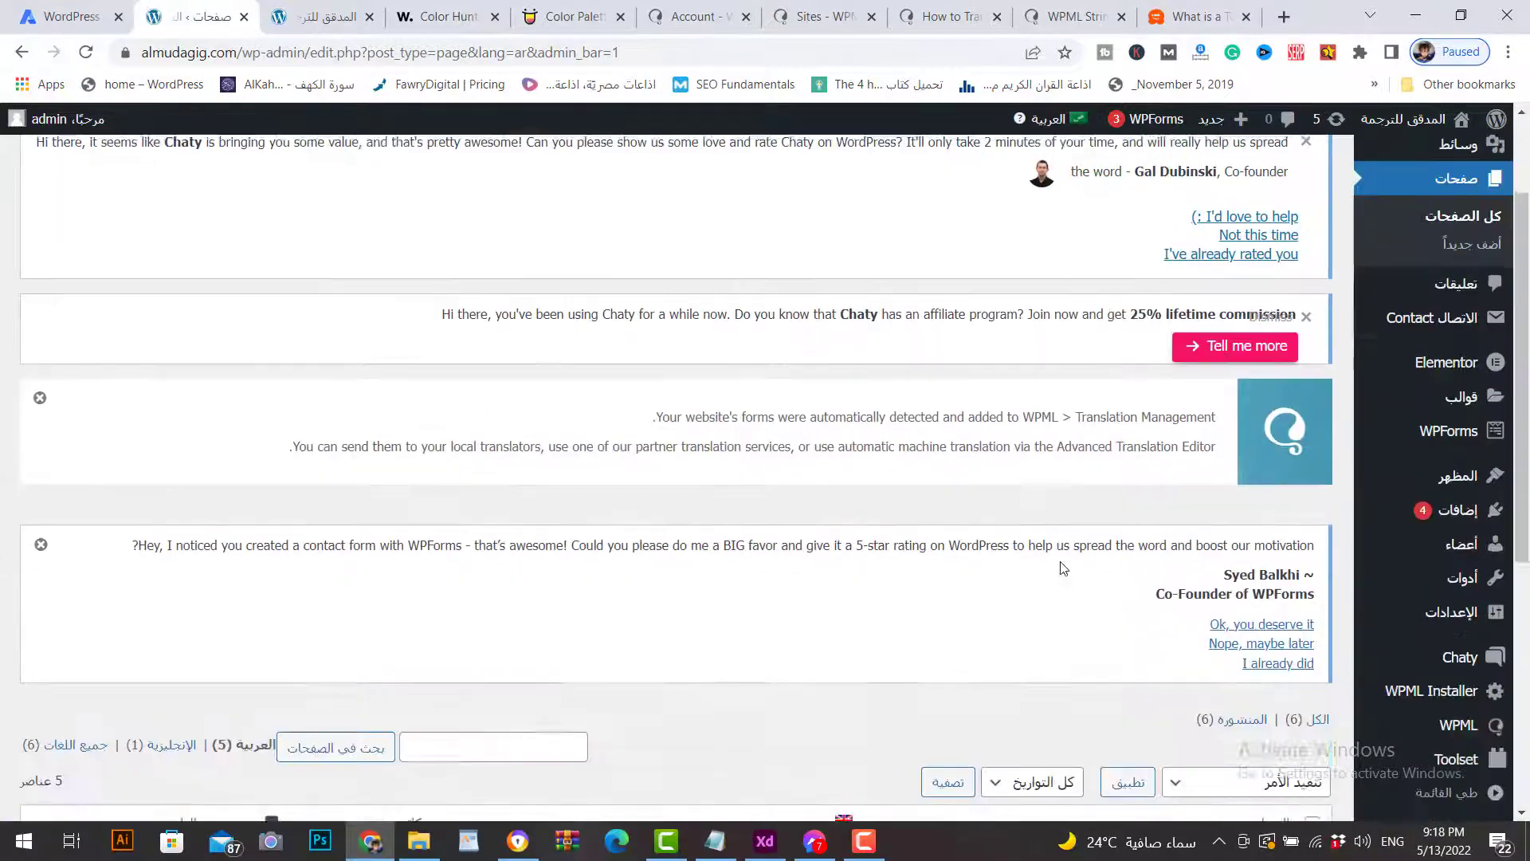
{"action": "scroll", "coordinate": [1054, 571], "scroll_direction": "down", "scroll_amount": 2}
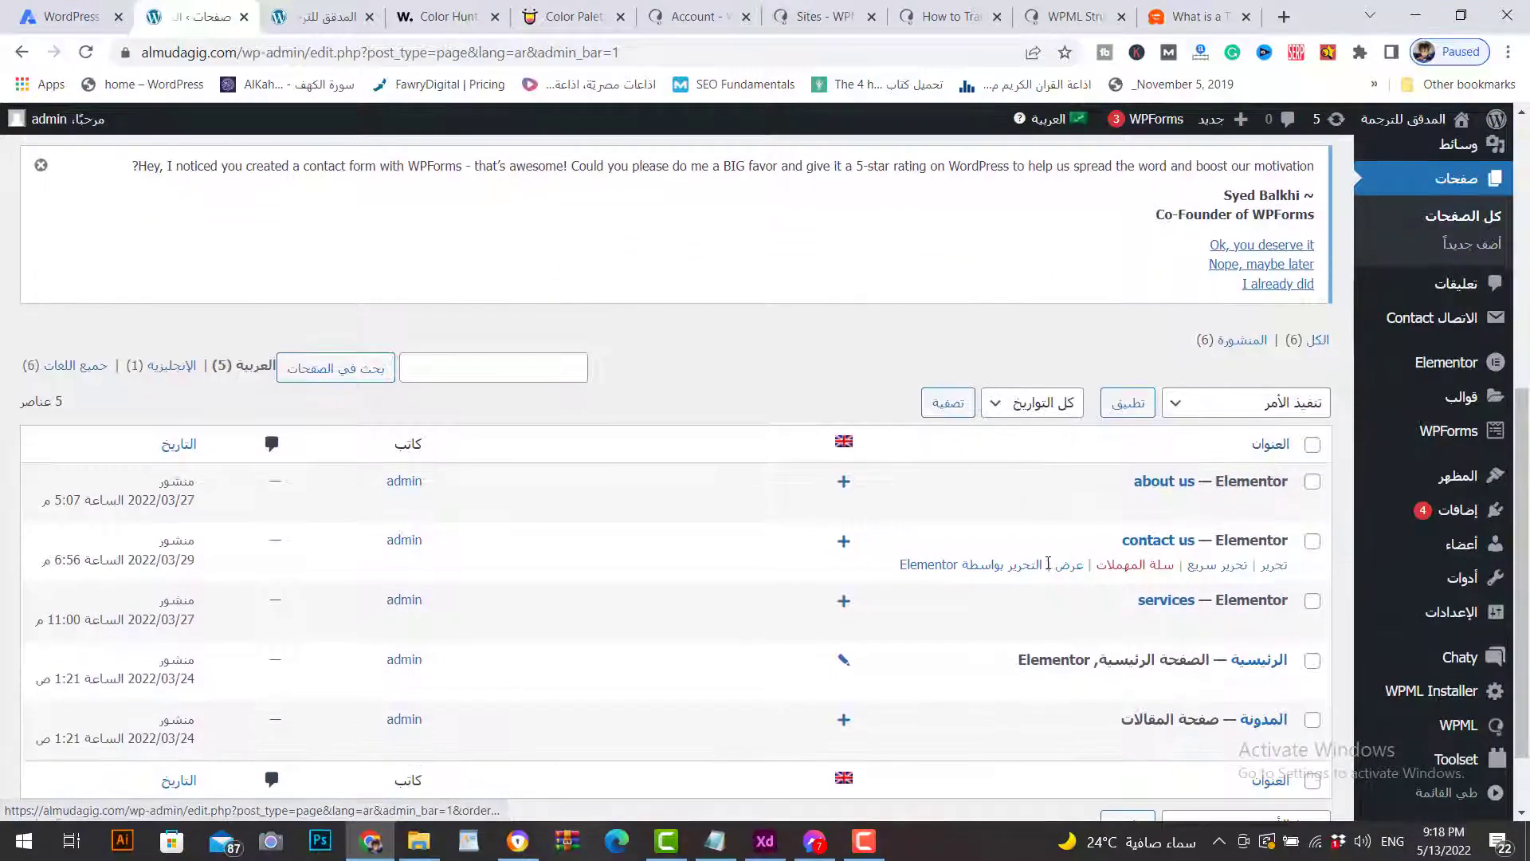
{"action": "scroll", "coordinate": [1078, 613], "scroll_direction": "down", "scroll_amount": 1}
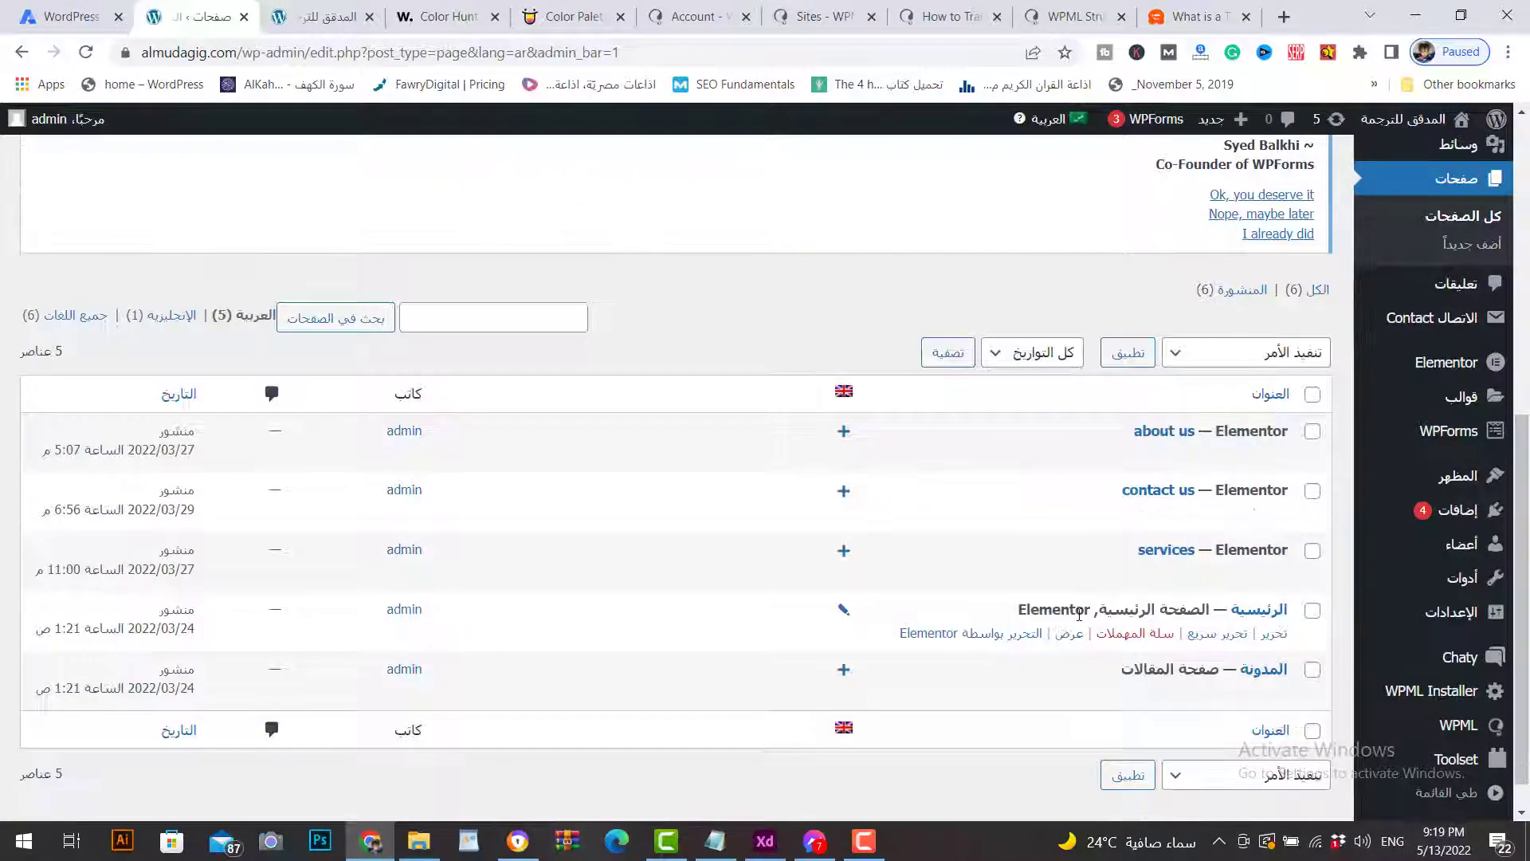
{"action": "scroll", "coordinate": [845, 634], "scroll_direction": "up", "scroll_amount": 1}
{"action": "left_click", "coordinate": [843, 635]}
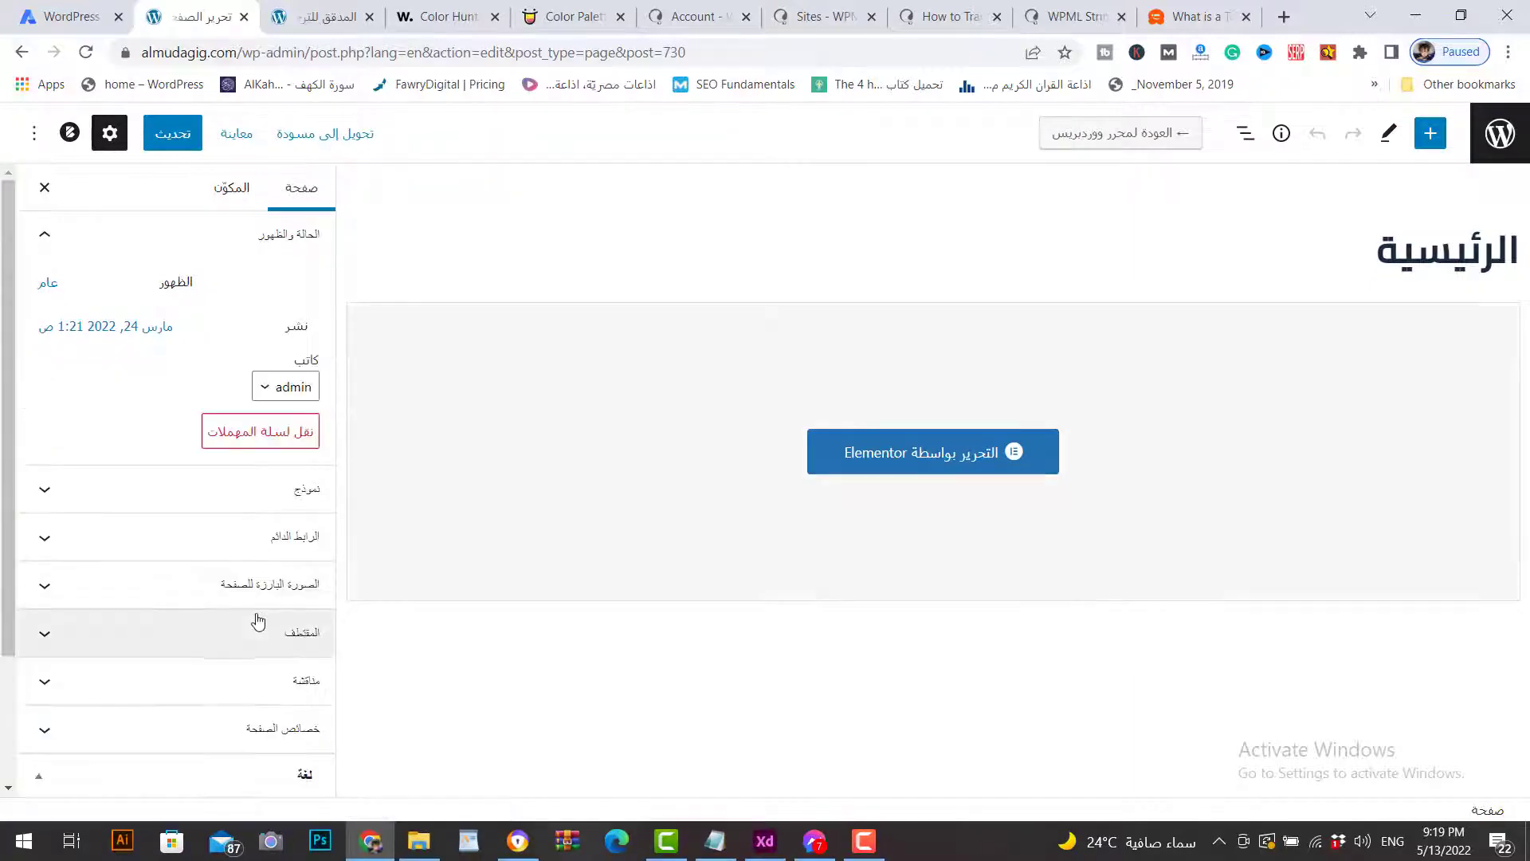
Step: Set the English home page copy to translate independently and open it in Elementor to look over its sections
{"action": "scroll", "coordinate": [258, 619], "scroll_direction": "down", "scroll_amount": 2}
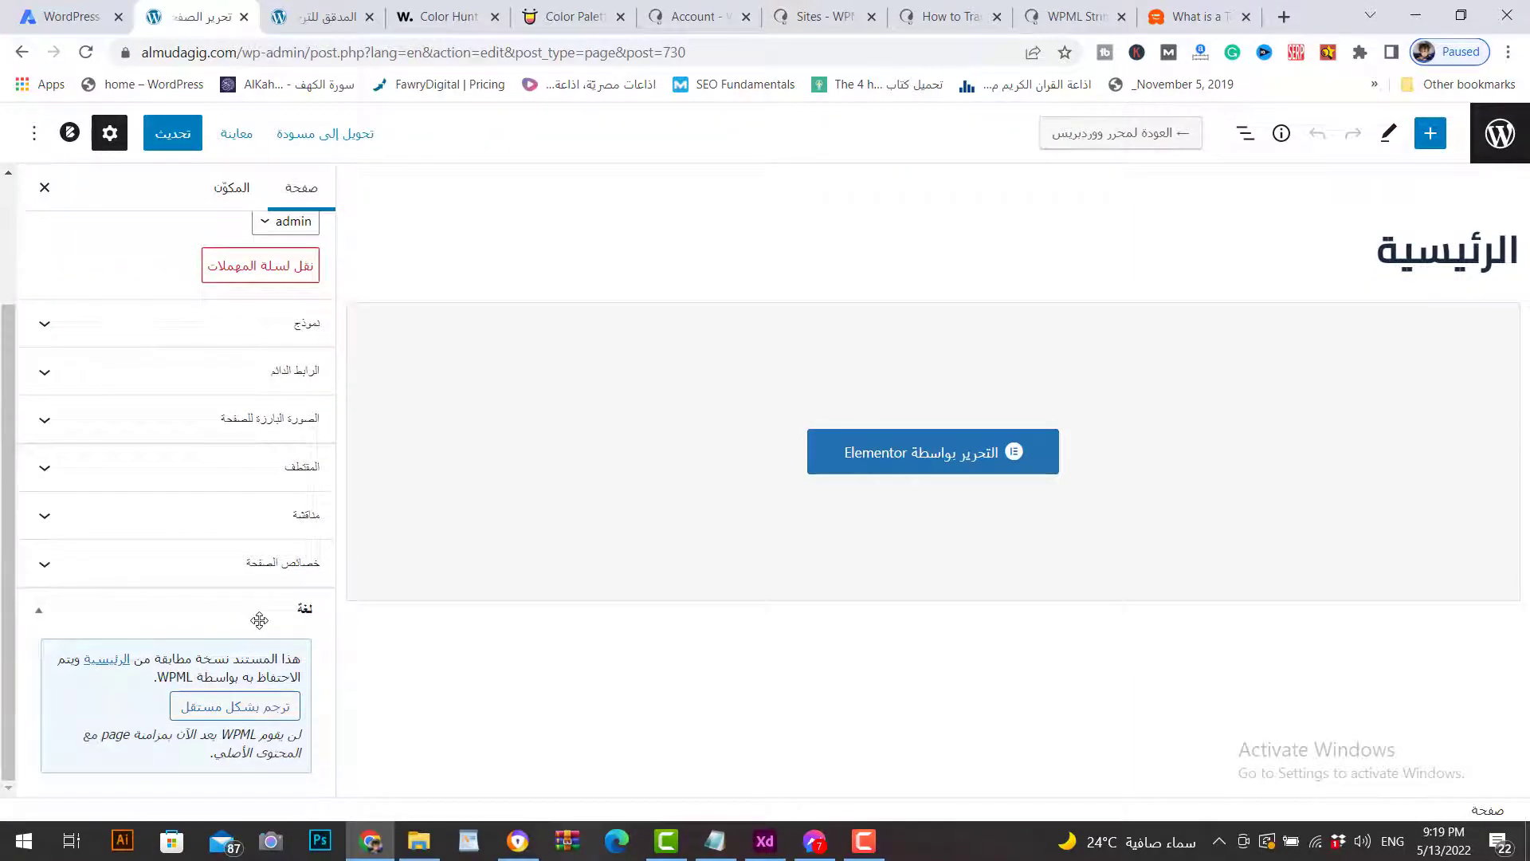
{"action": "left_click", "coordinate": [241, 709]}
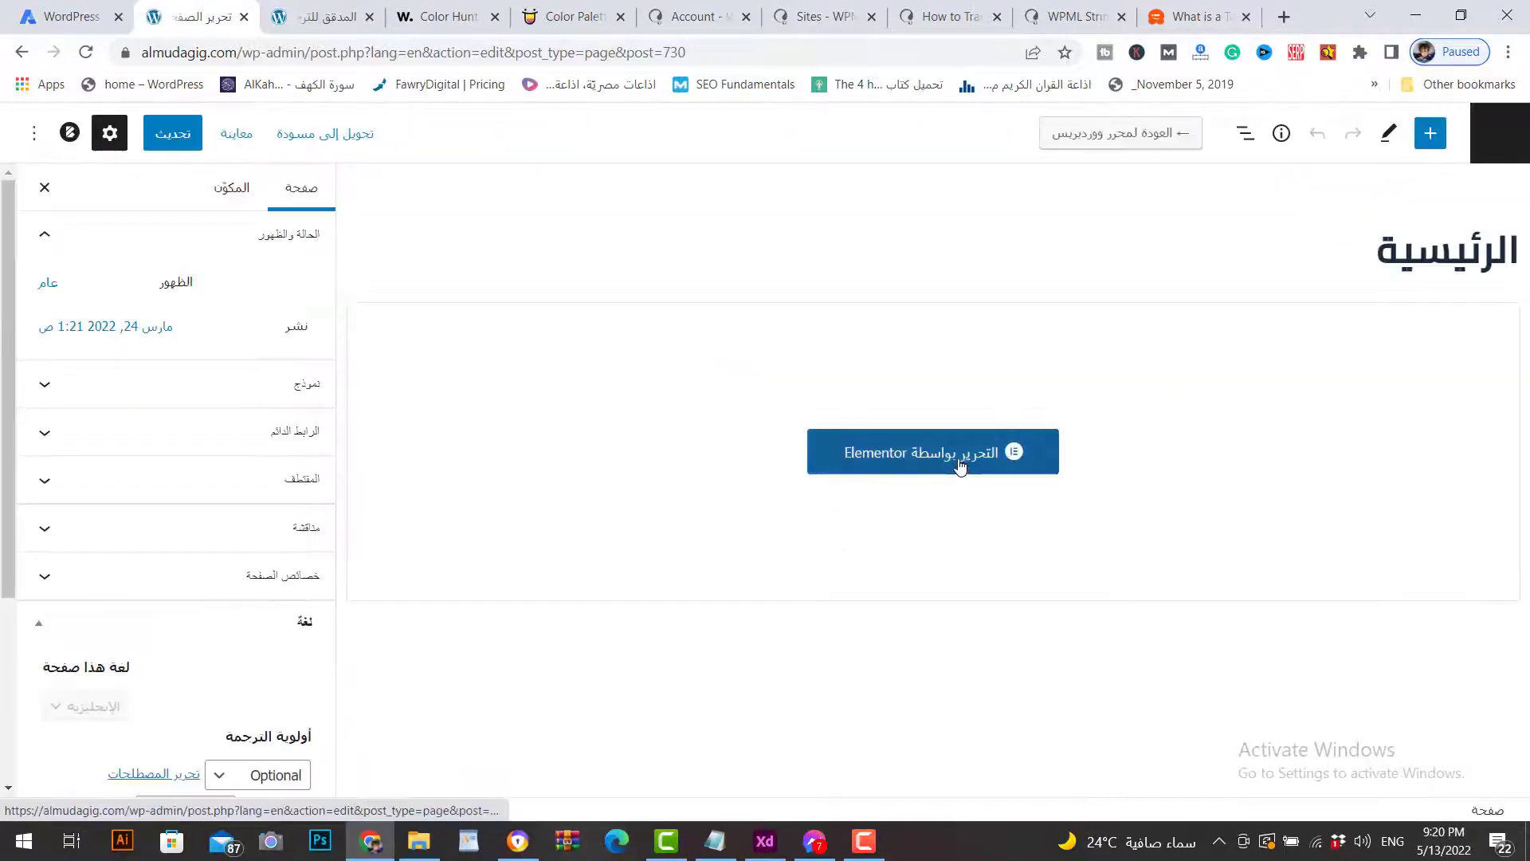
{"action": "left_click", "coordinate": [929, 462]}
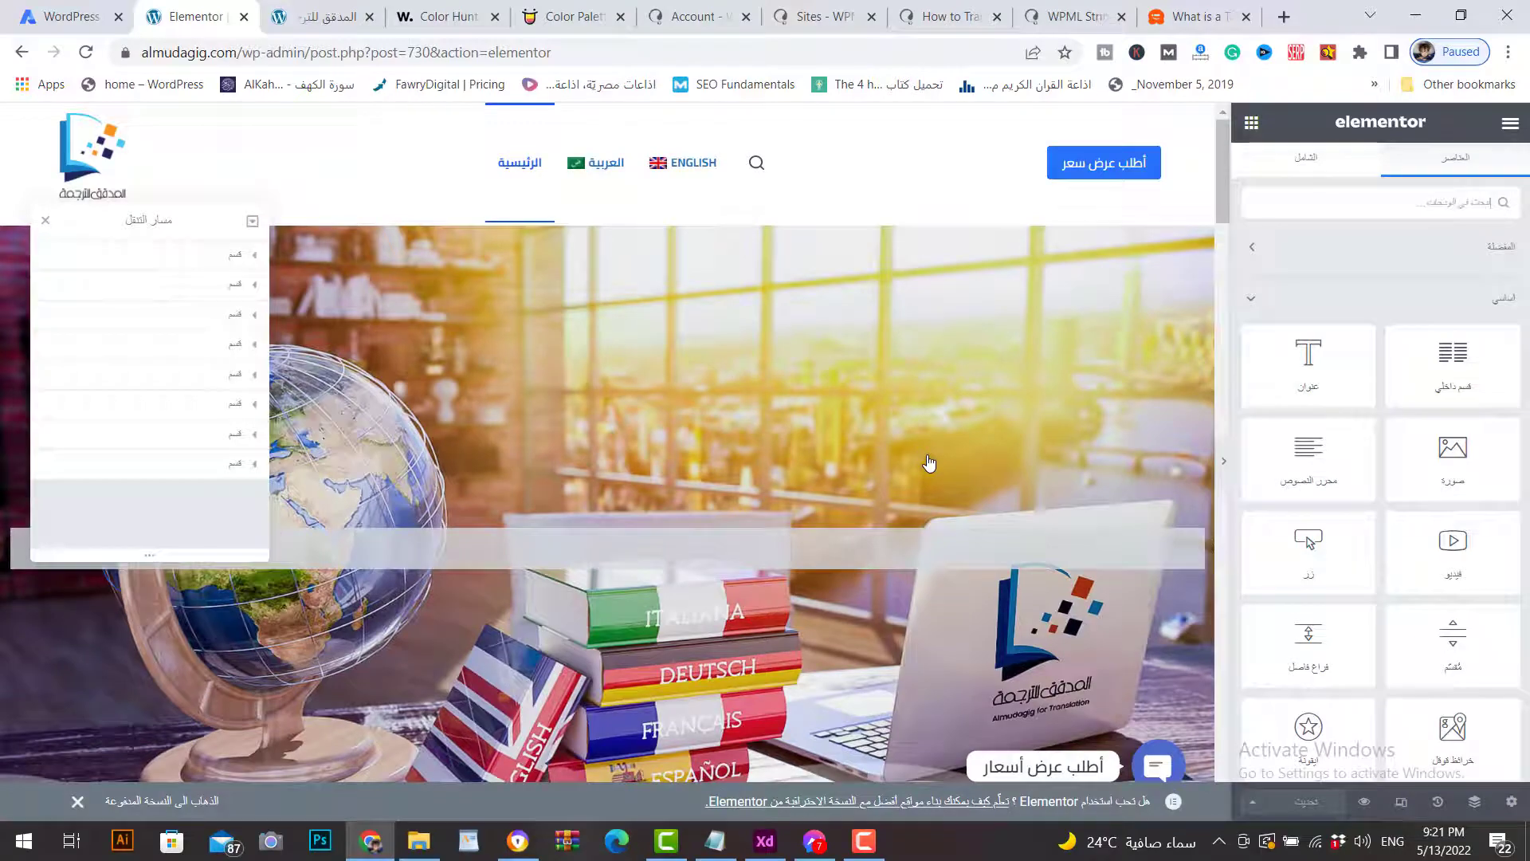
{"action": "scroll", "coordinate": [1034, 479], "scroll_direction": "down", "scroll_amount": 6}
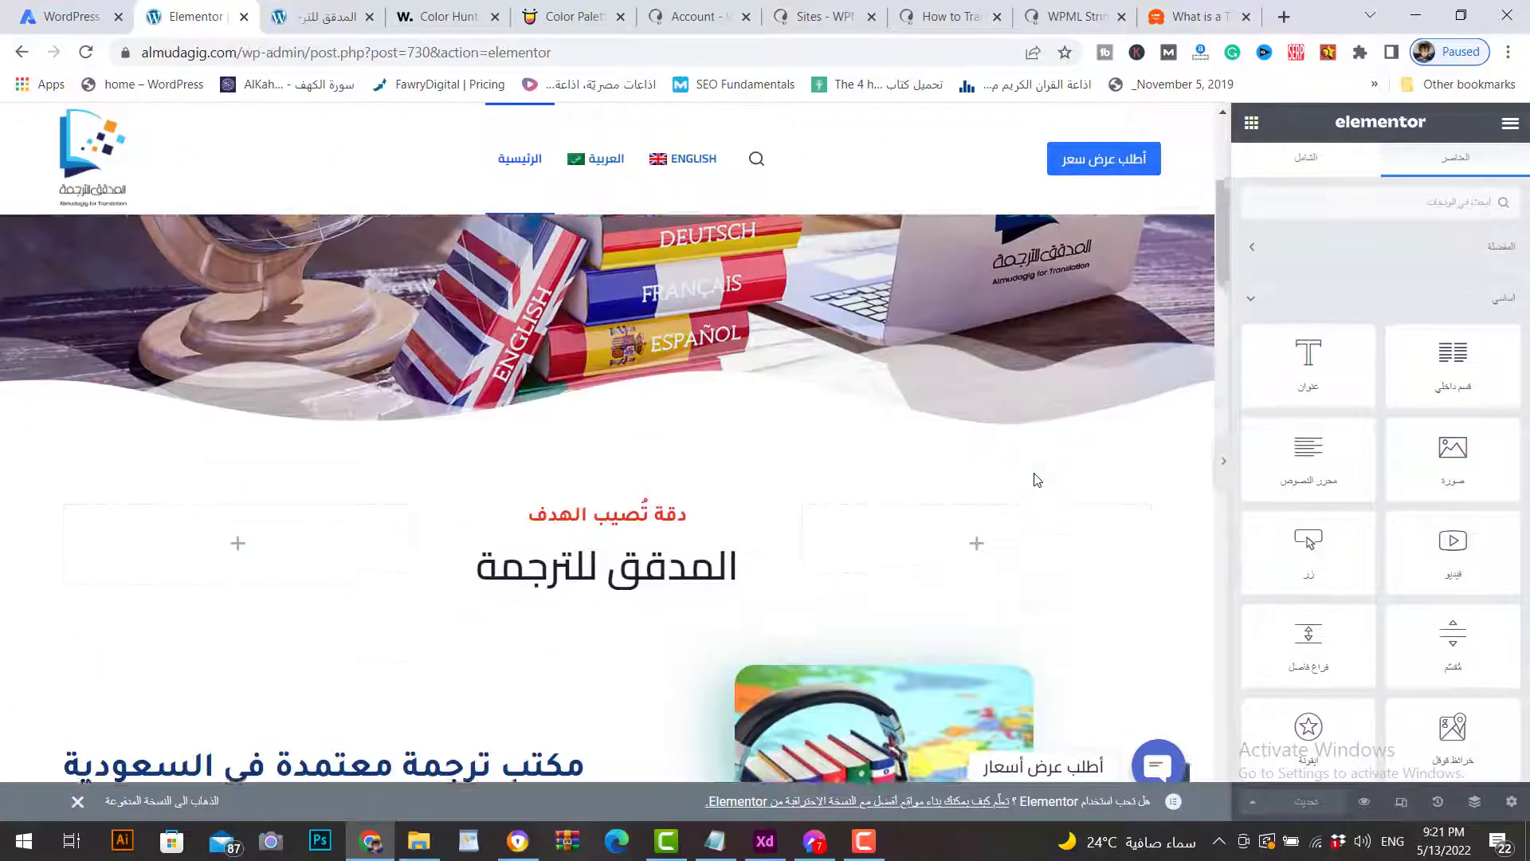
{"action": "left_click", "coordinate": [1028, 446]}
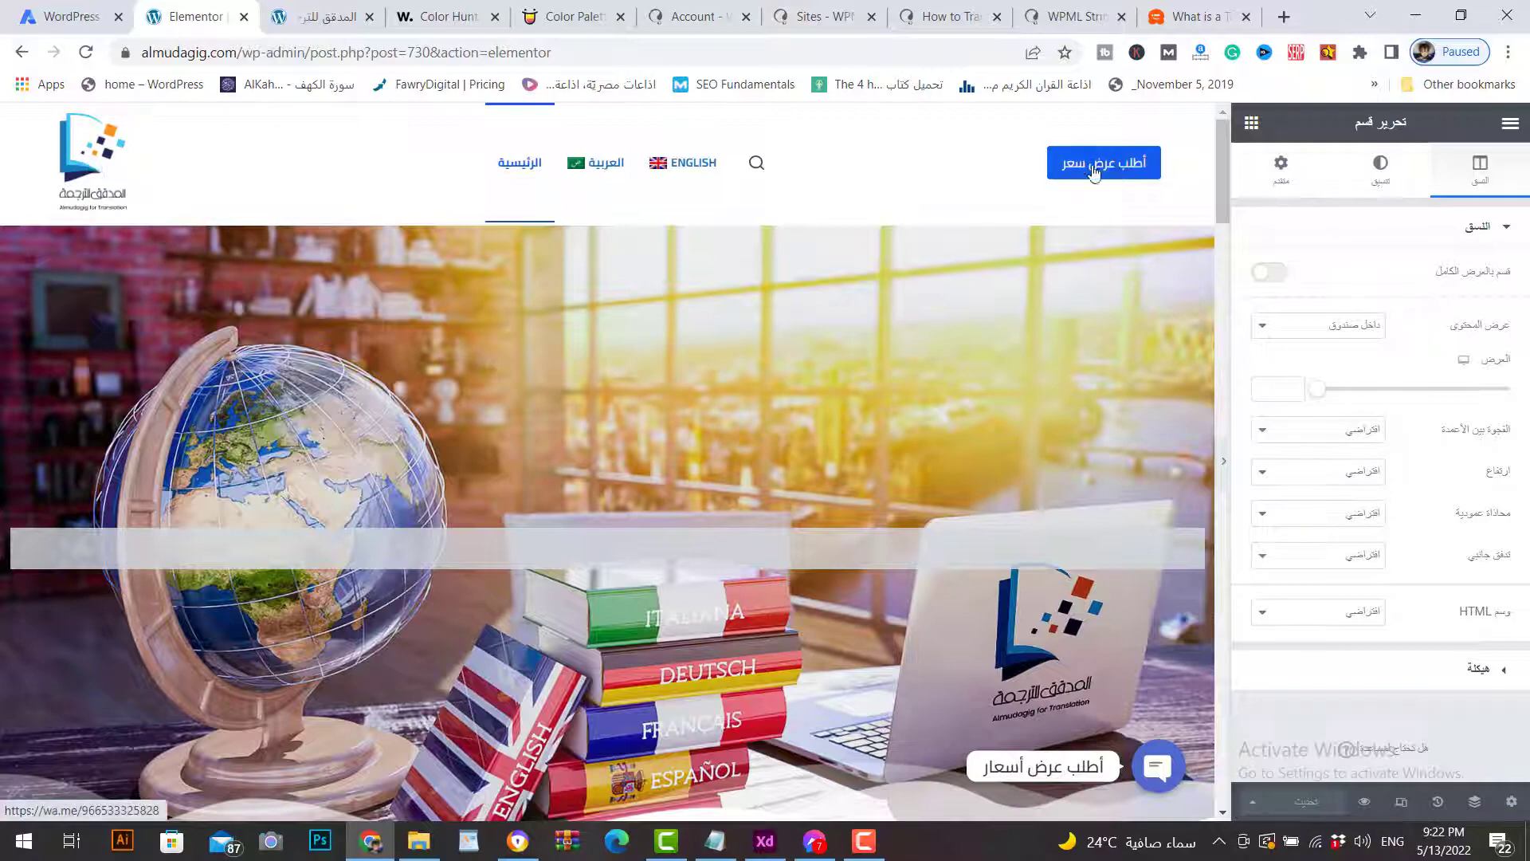
Step: Replace the small red heading under the banner with "Accurate to the Point" from the company's English profile PDF
{"action": "left_click", "coordinate": [318, 16]}
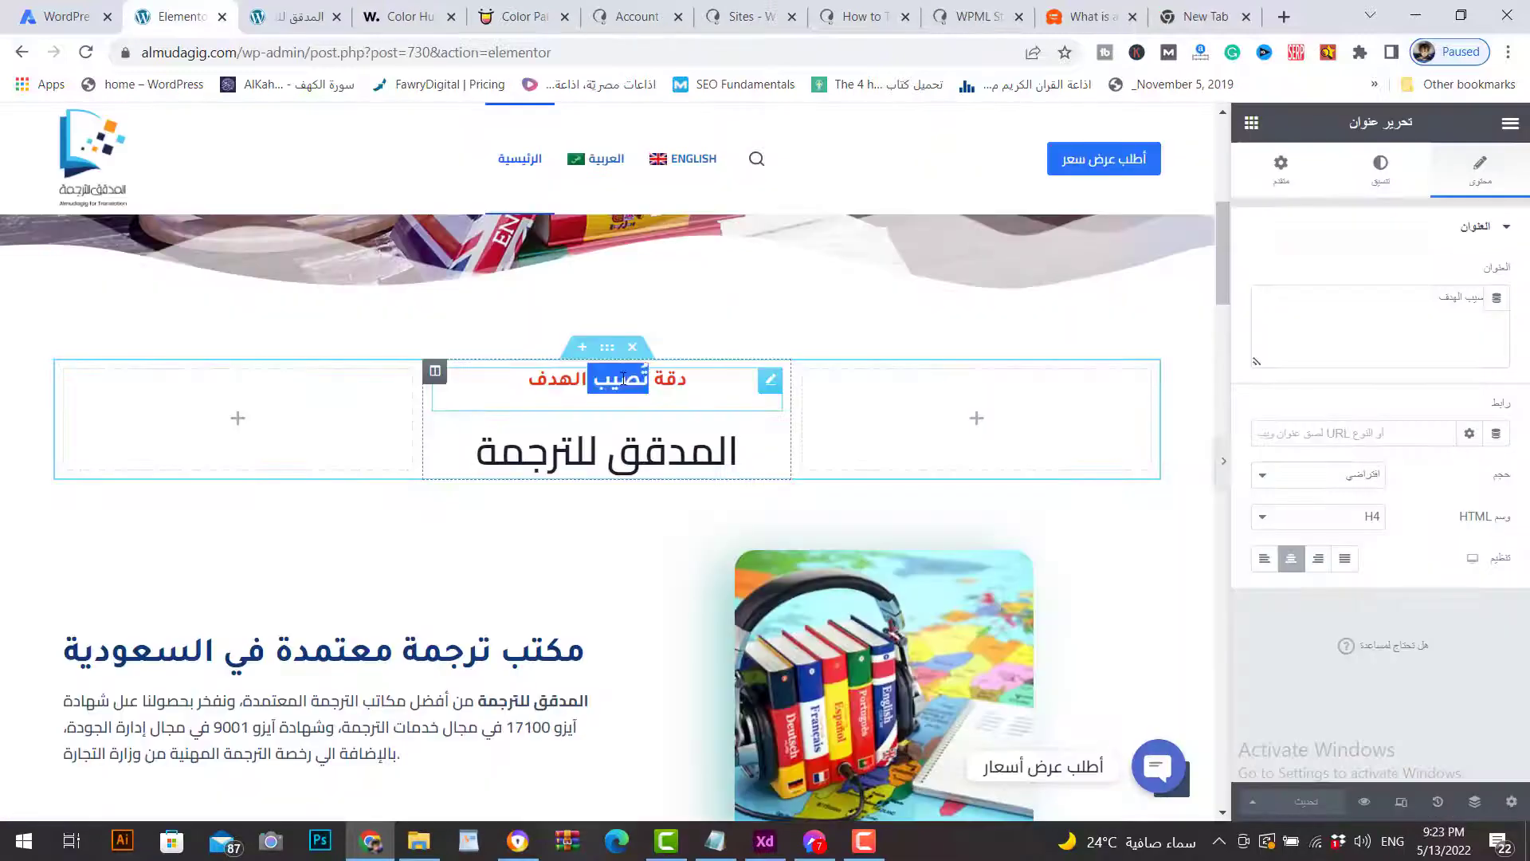
{"action": "left_click", "coordinate": [1423, 295]}
{"action": "triple_click", "coordinate": [1465, 304]}
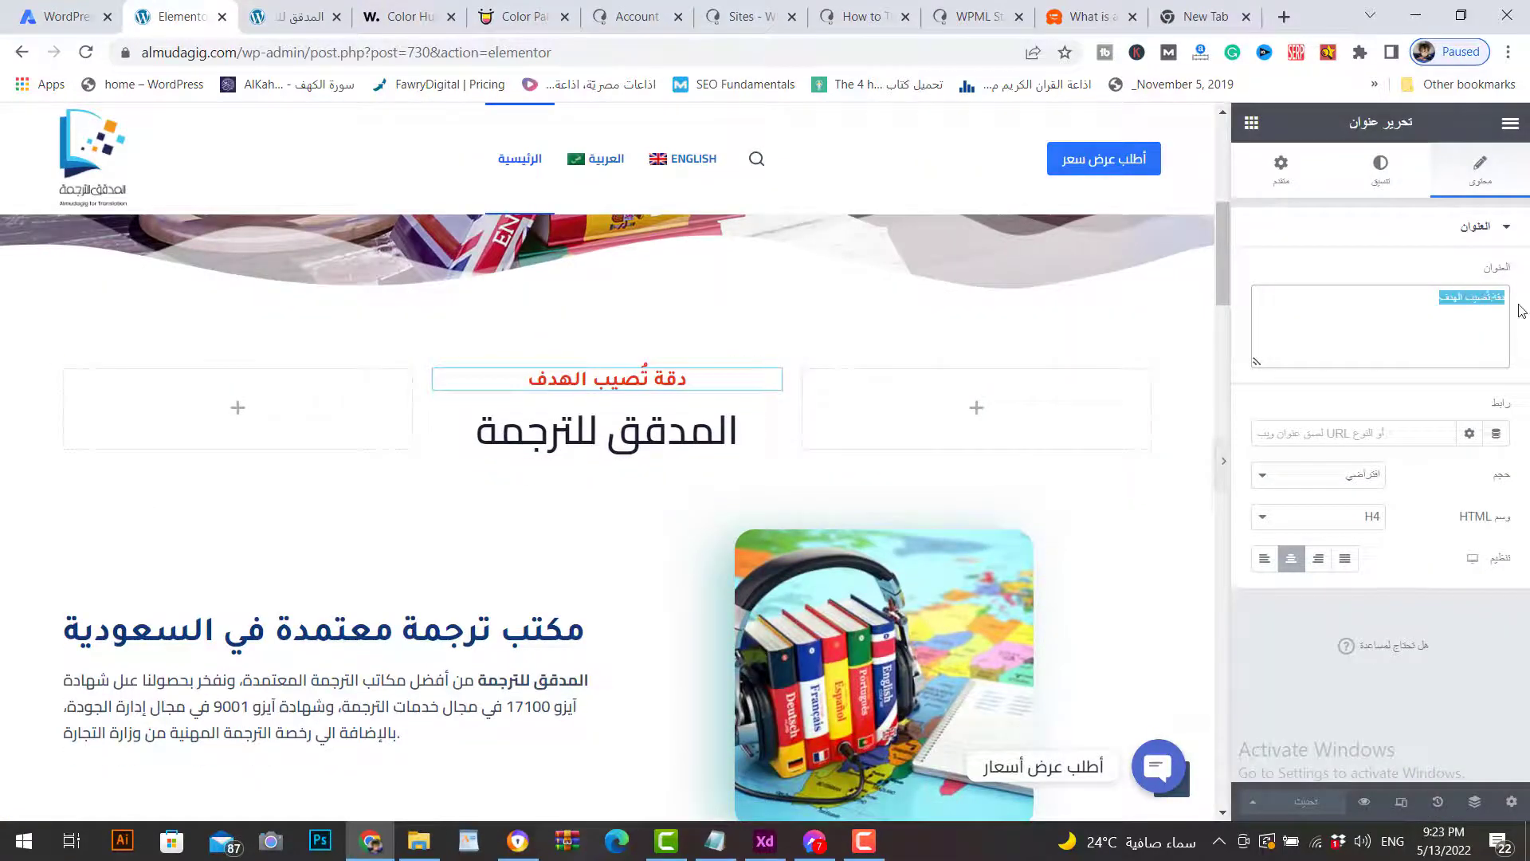
{"action": "type", "text": "AlMudagig for Translation"}
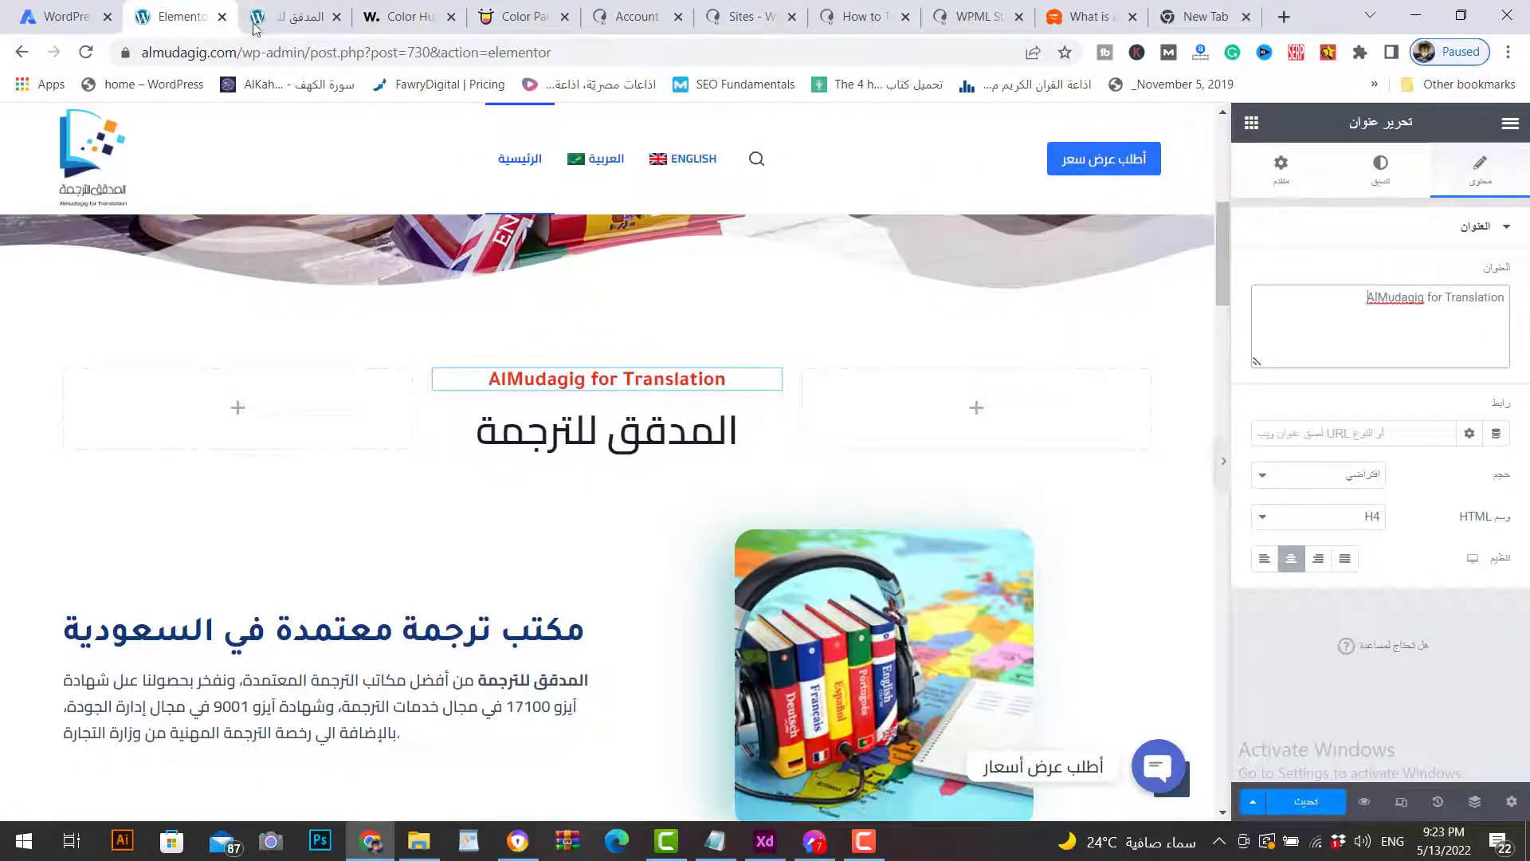
{"action": "left_click", "coordinate": [530, 852]}
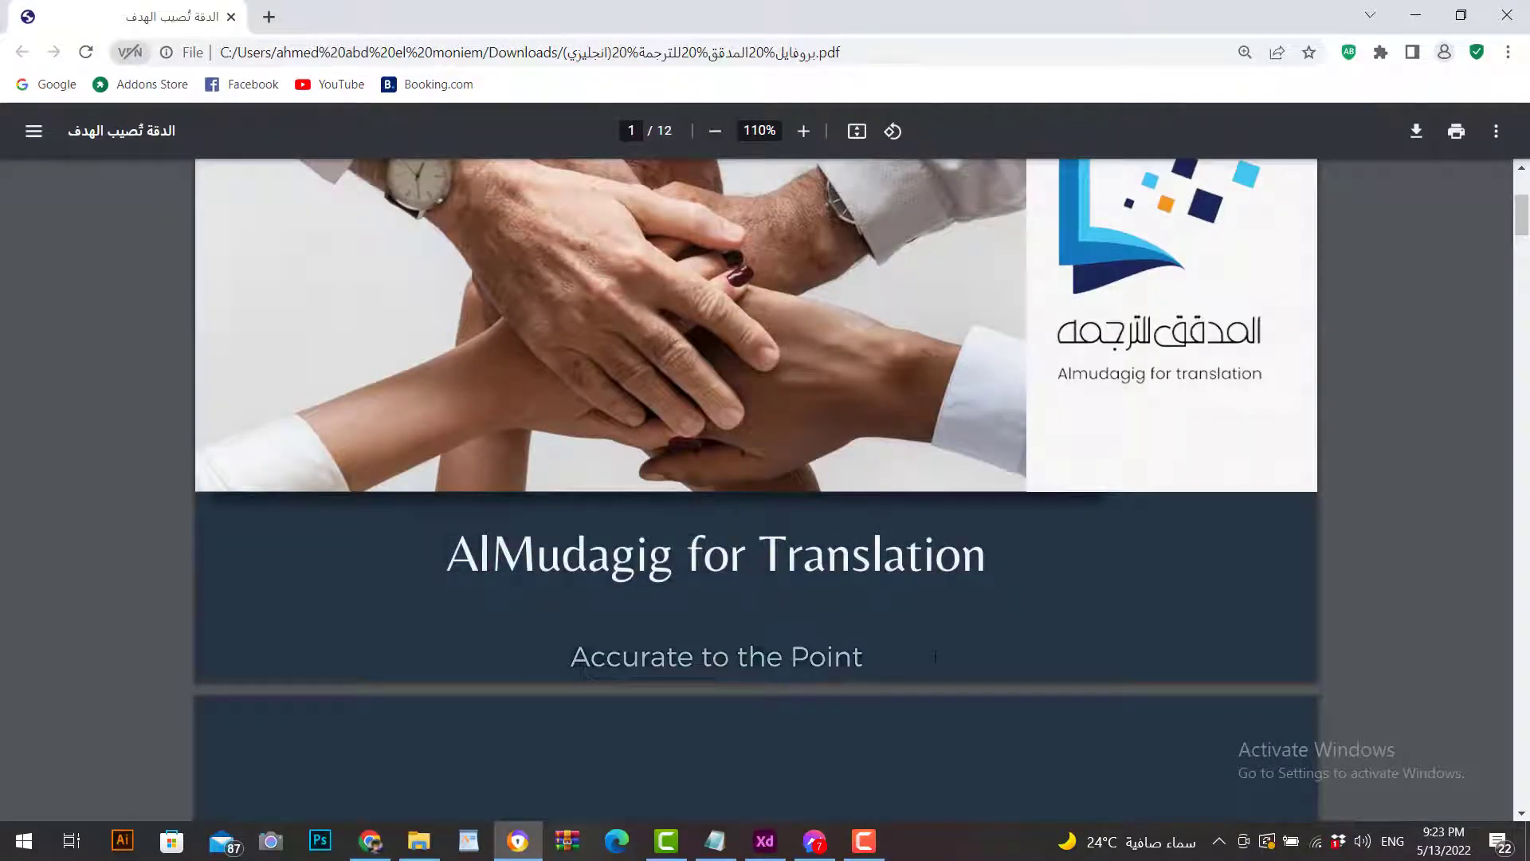
{"action": "key", "text": "alt+Tab"}
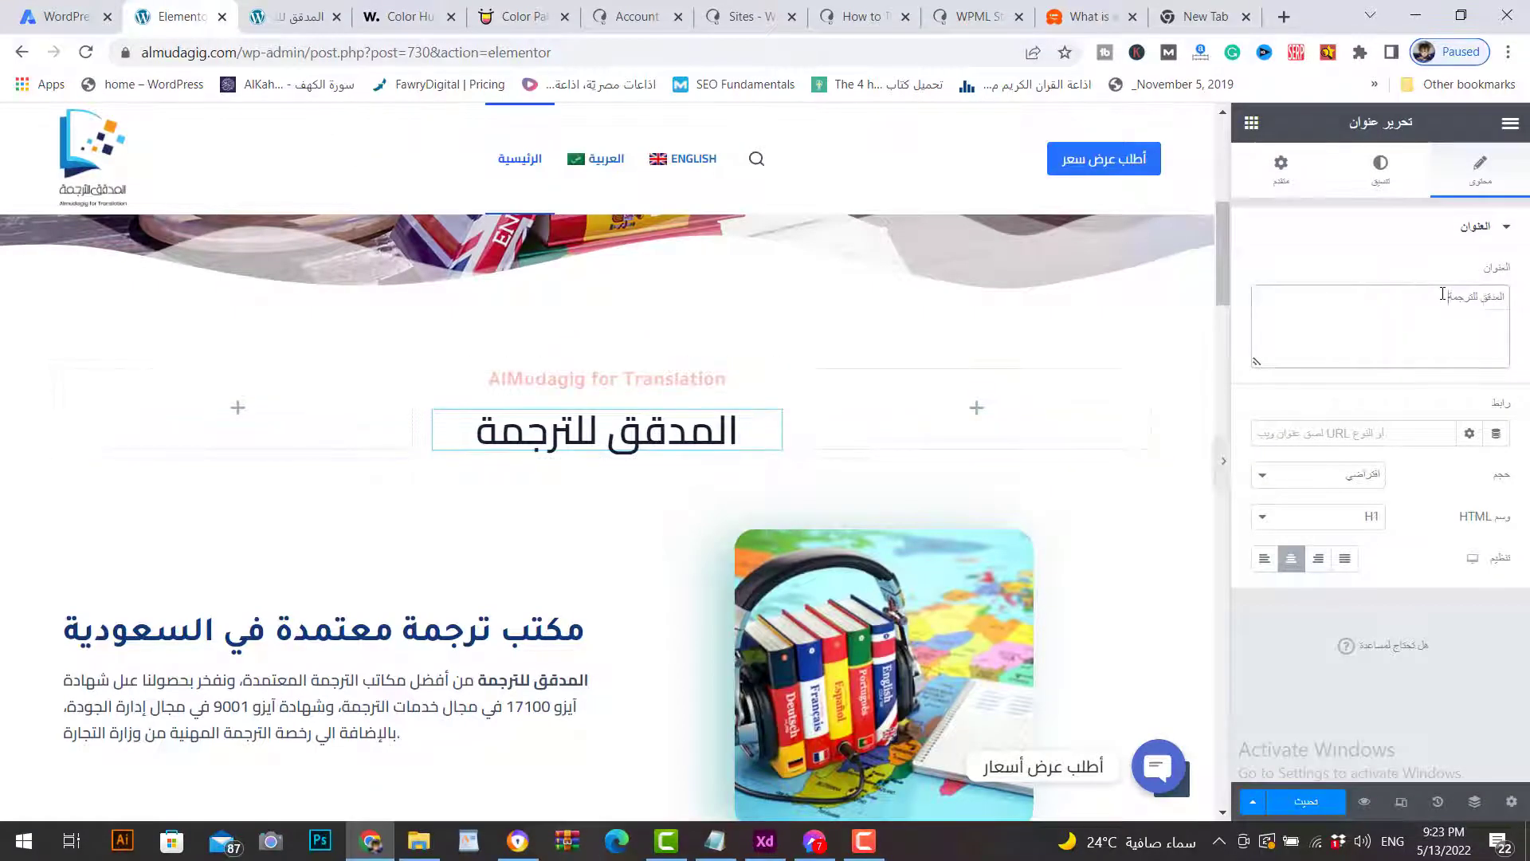
Step: Replace the main heading below the red line with "AlMudagig for Translation"
{"action": "left_click", "coordinate": [1404, 305]}
{"action": "key", "text": "ctrl+a"}
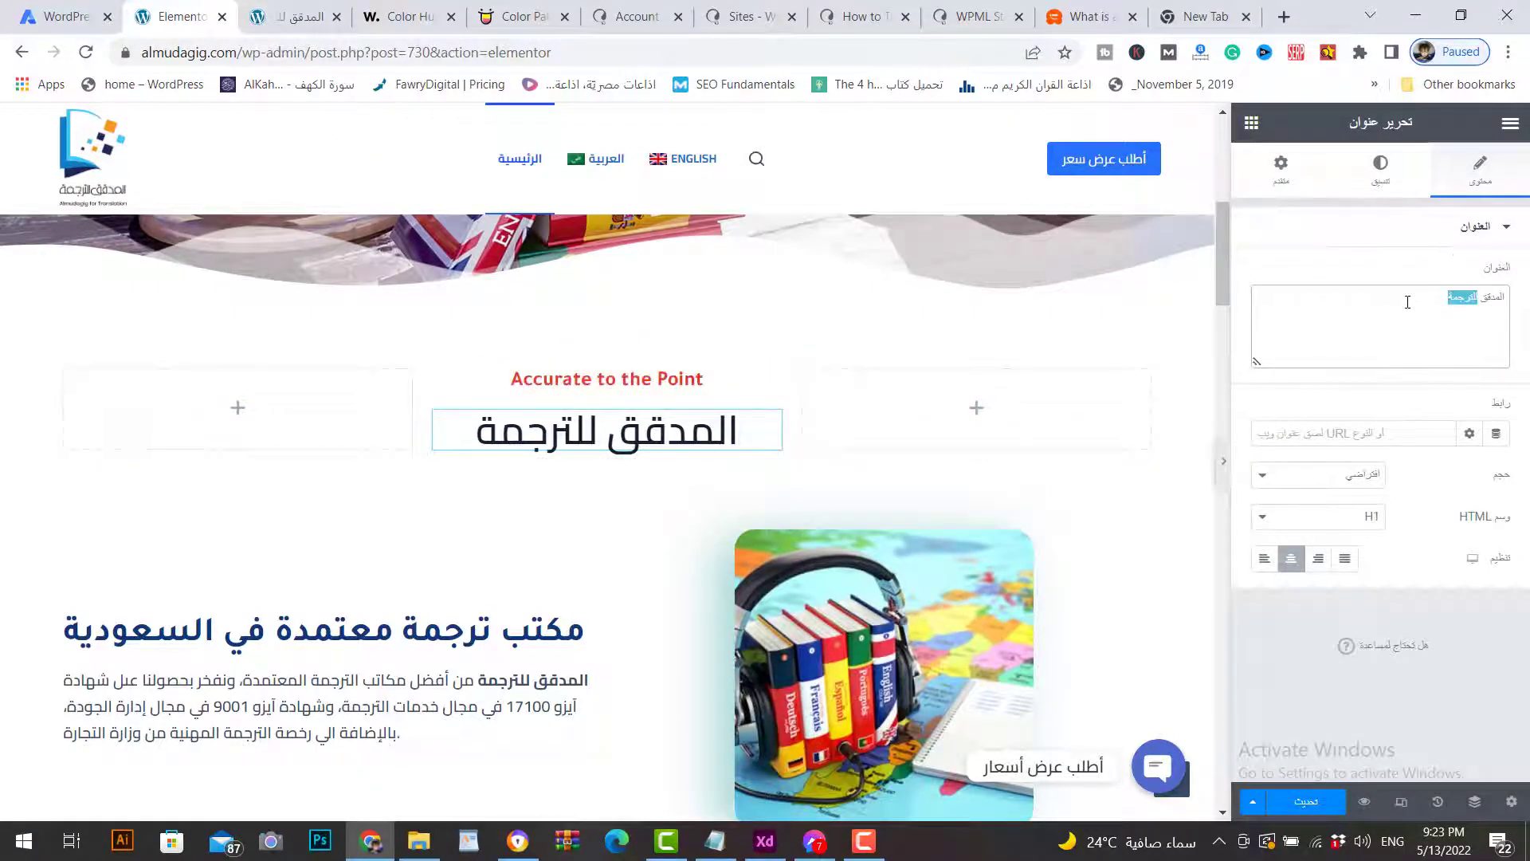
{"action": "type", "text": "AlMudagig for Translation"}
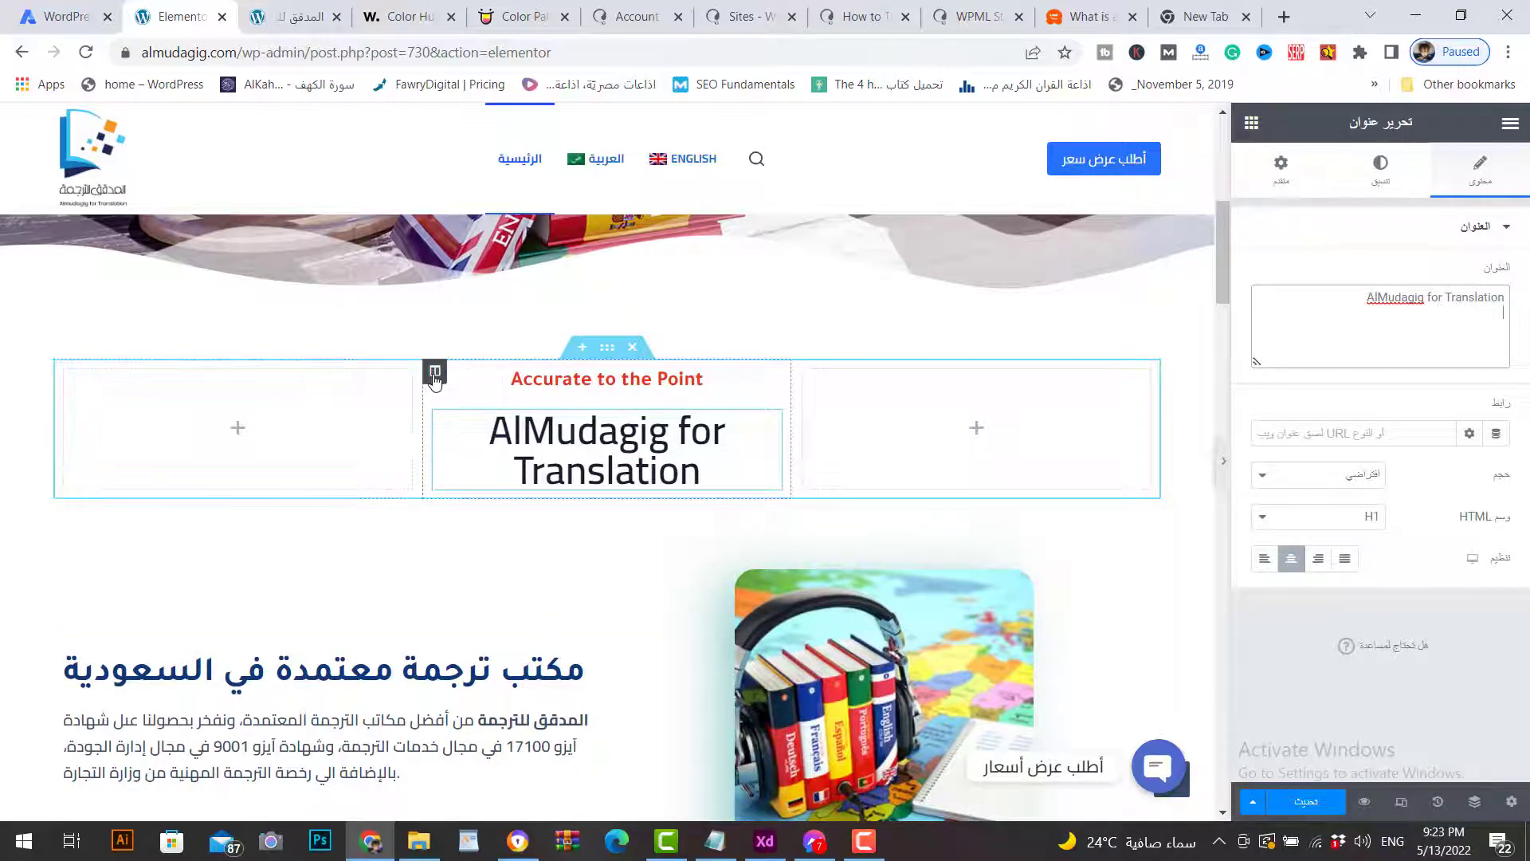
Step: Set the width of the middle column holding the two headings to 50%
{"action": "left_click", "coordinate": [434, 371]}
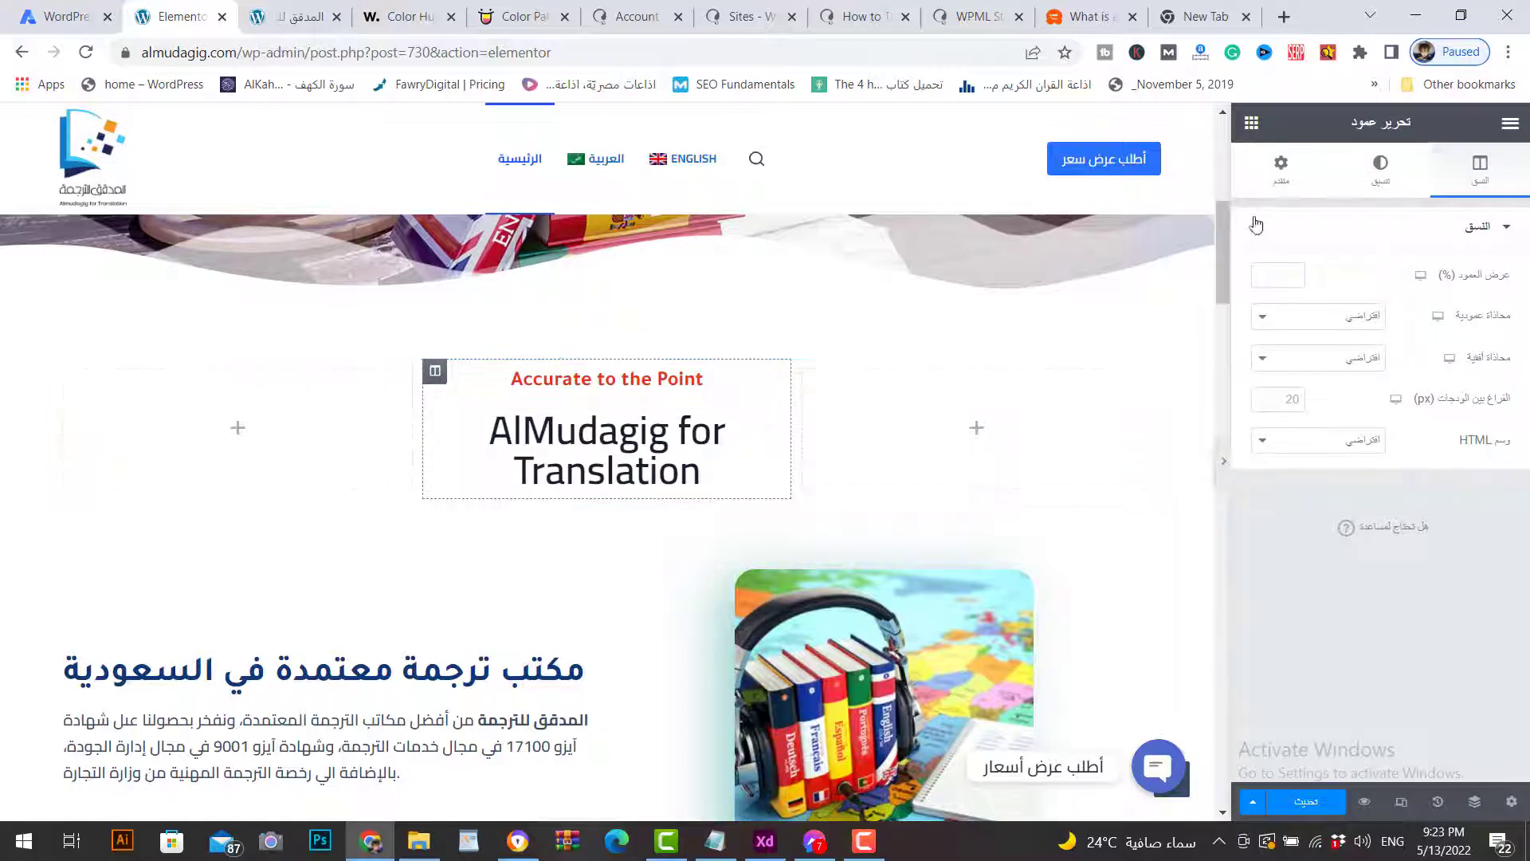
{"action": "left_click", "coordinate": [1311, 185]}
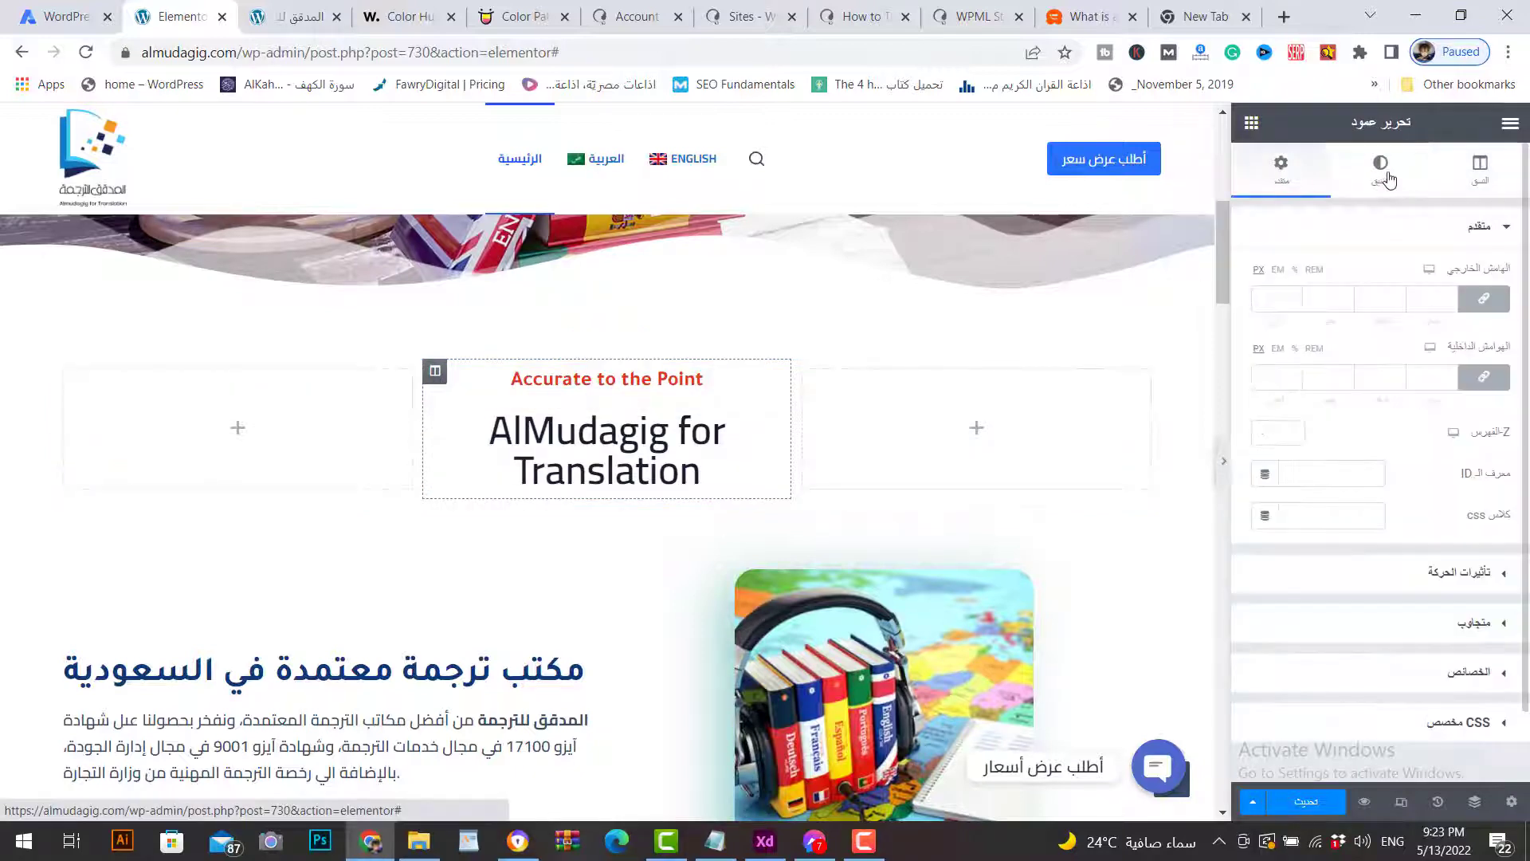
{"action": "left_click", "coordinate": [1493, 181]}
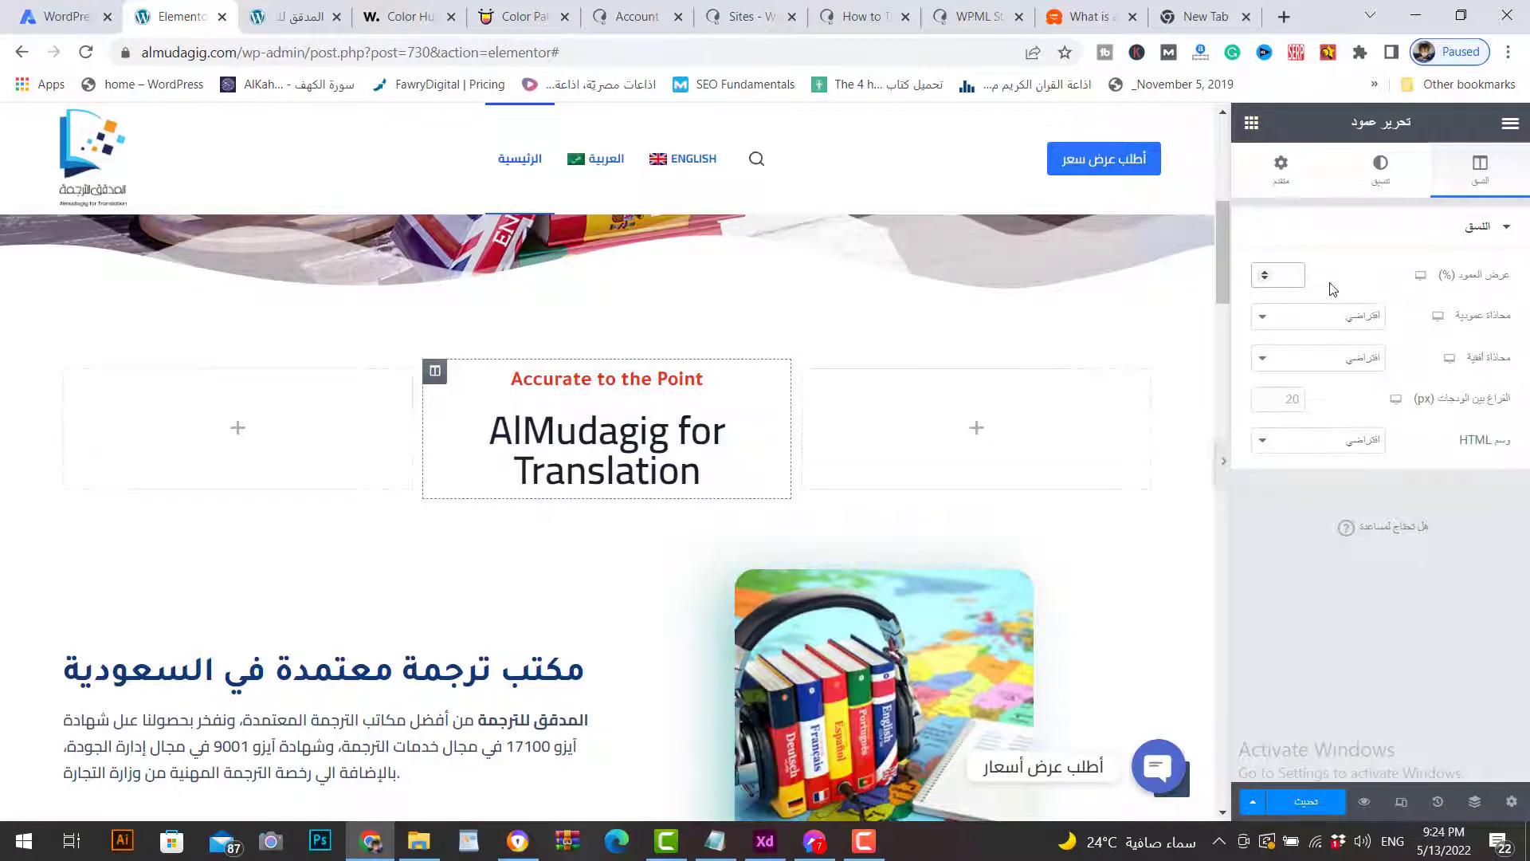
{"action": "type", "text": "50"}
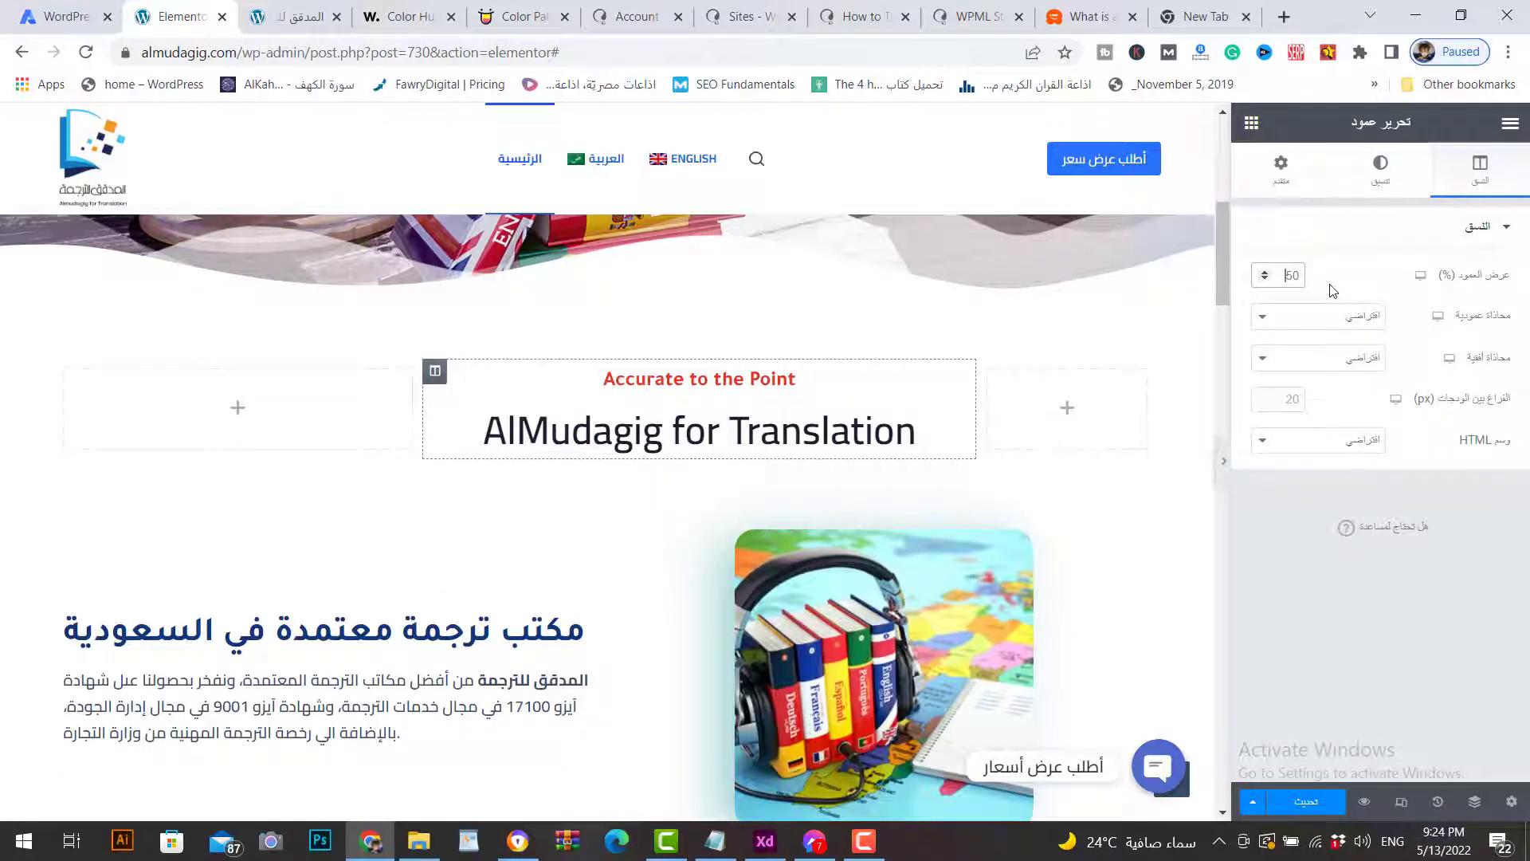
Step: Set the empty columns on both sides of the headings to 25% width and preview the section without the editing panel
{"action": "left_click", "coordinate": [1066, 407]}
{"action": "left_click", "coordinate": [985, 370]}
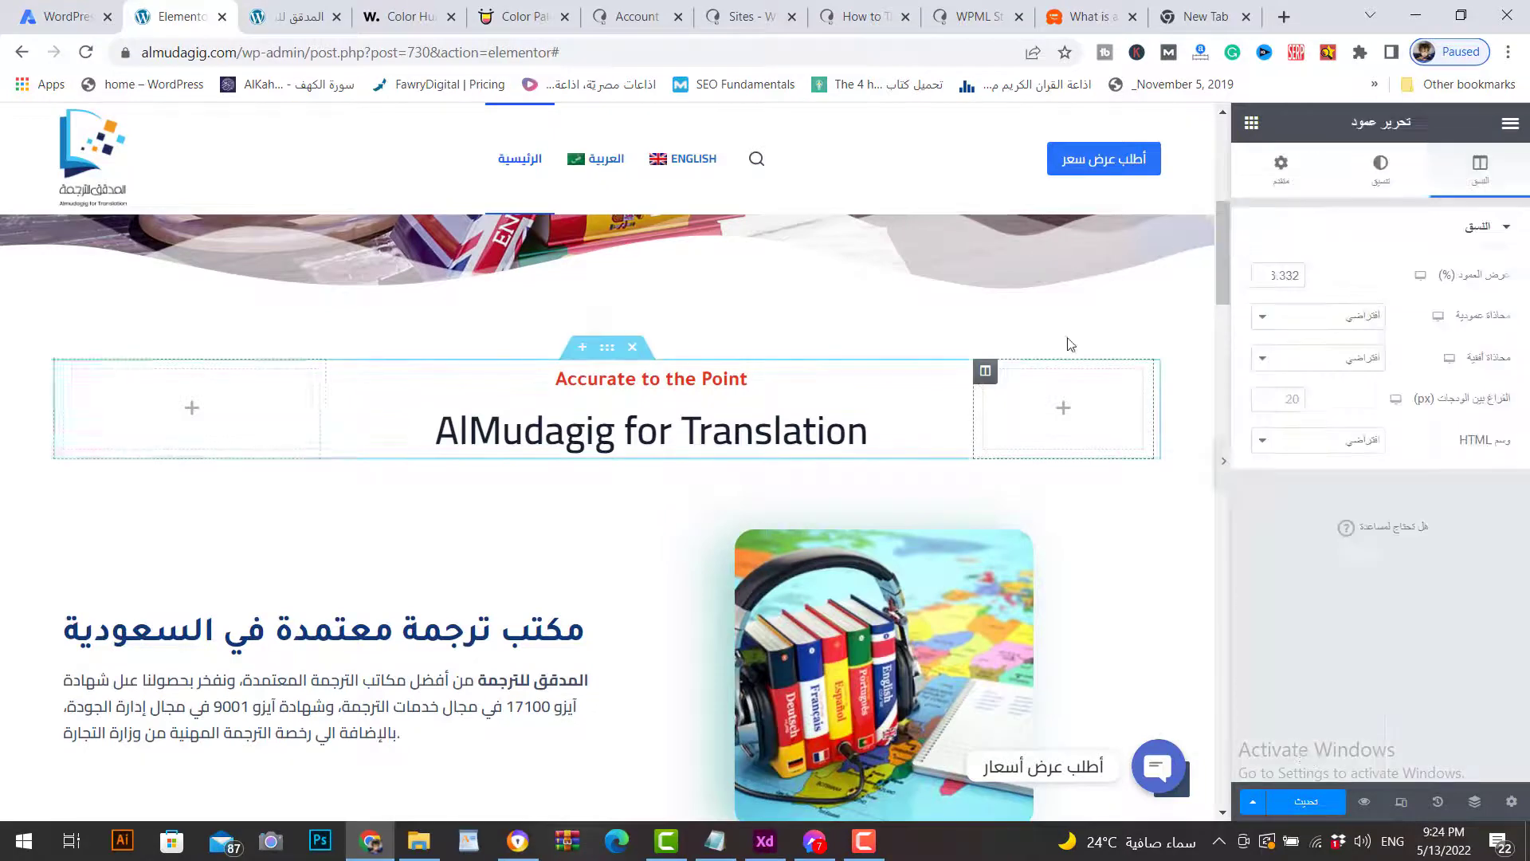
{"action": "double_click", "coordinate": [1296, 276]}
{"action": "type", "text": "25"}
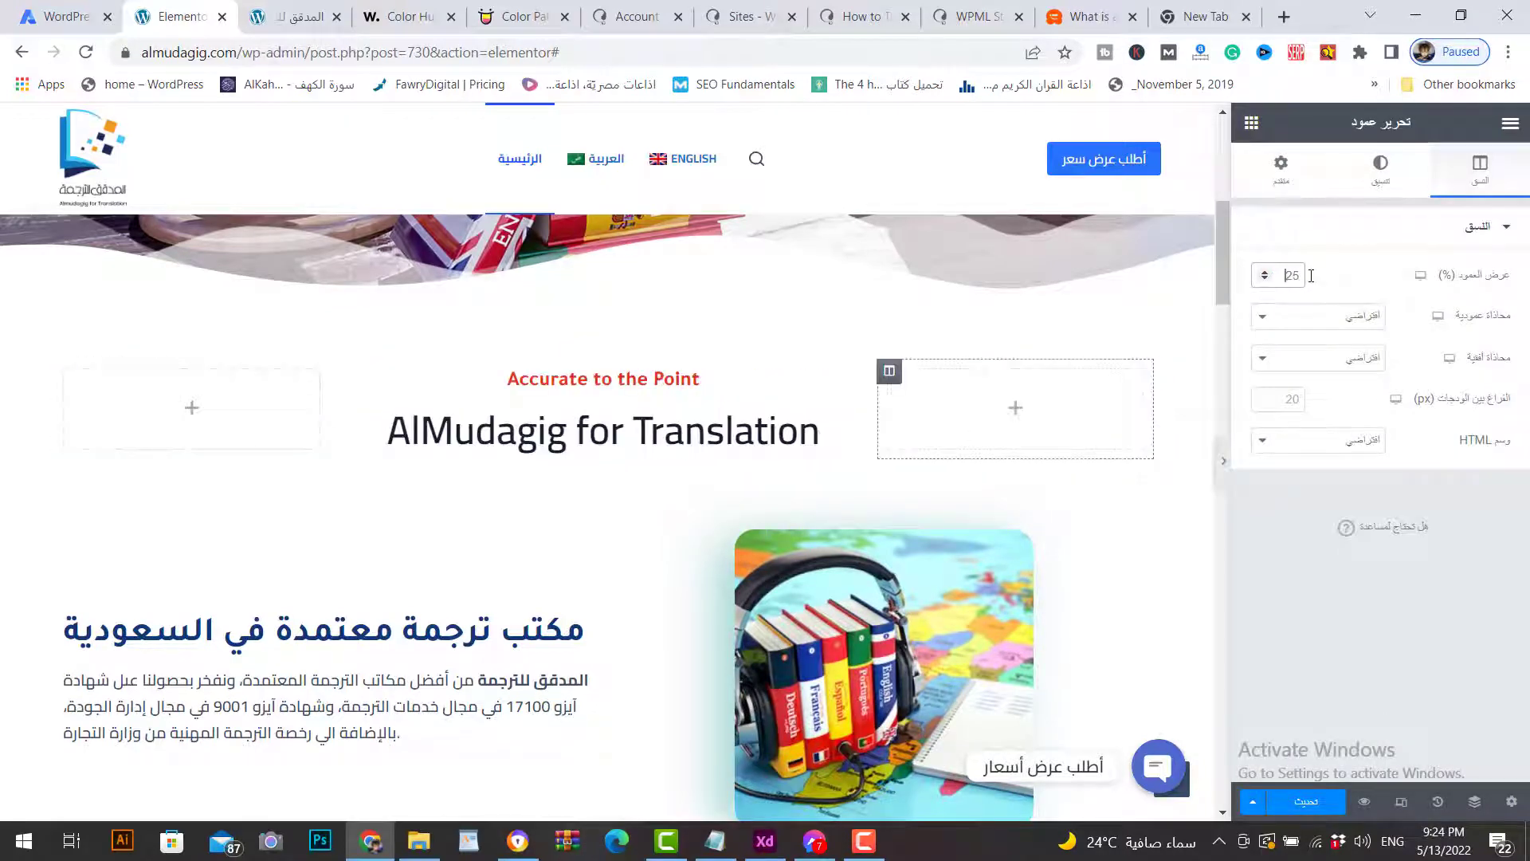
{"action": "left_click", "coordinate": [1224, 464]}
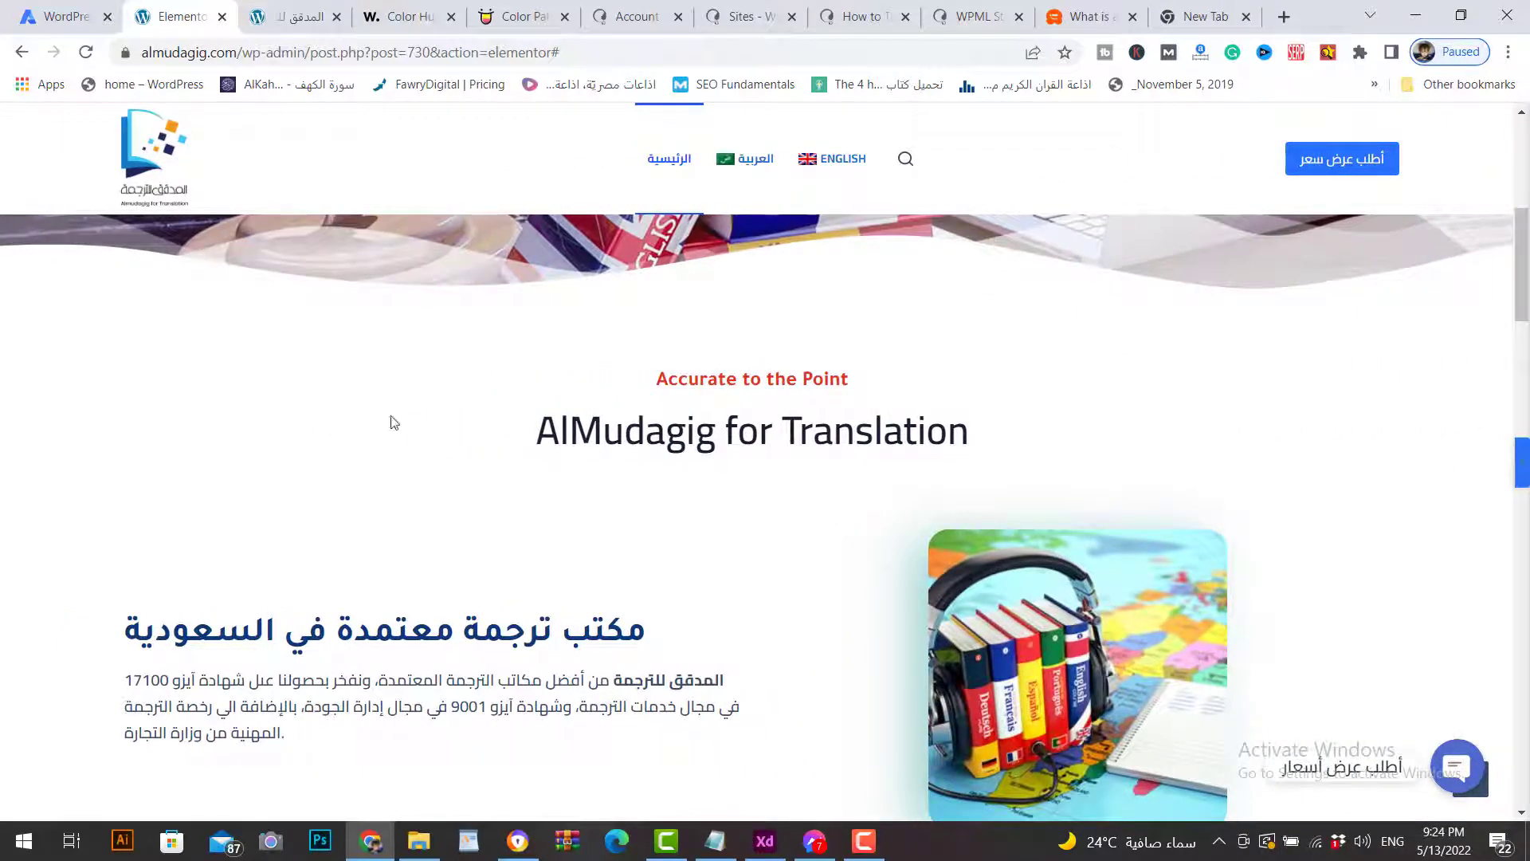
{"action": "key", "text": "ctrl+p"}
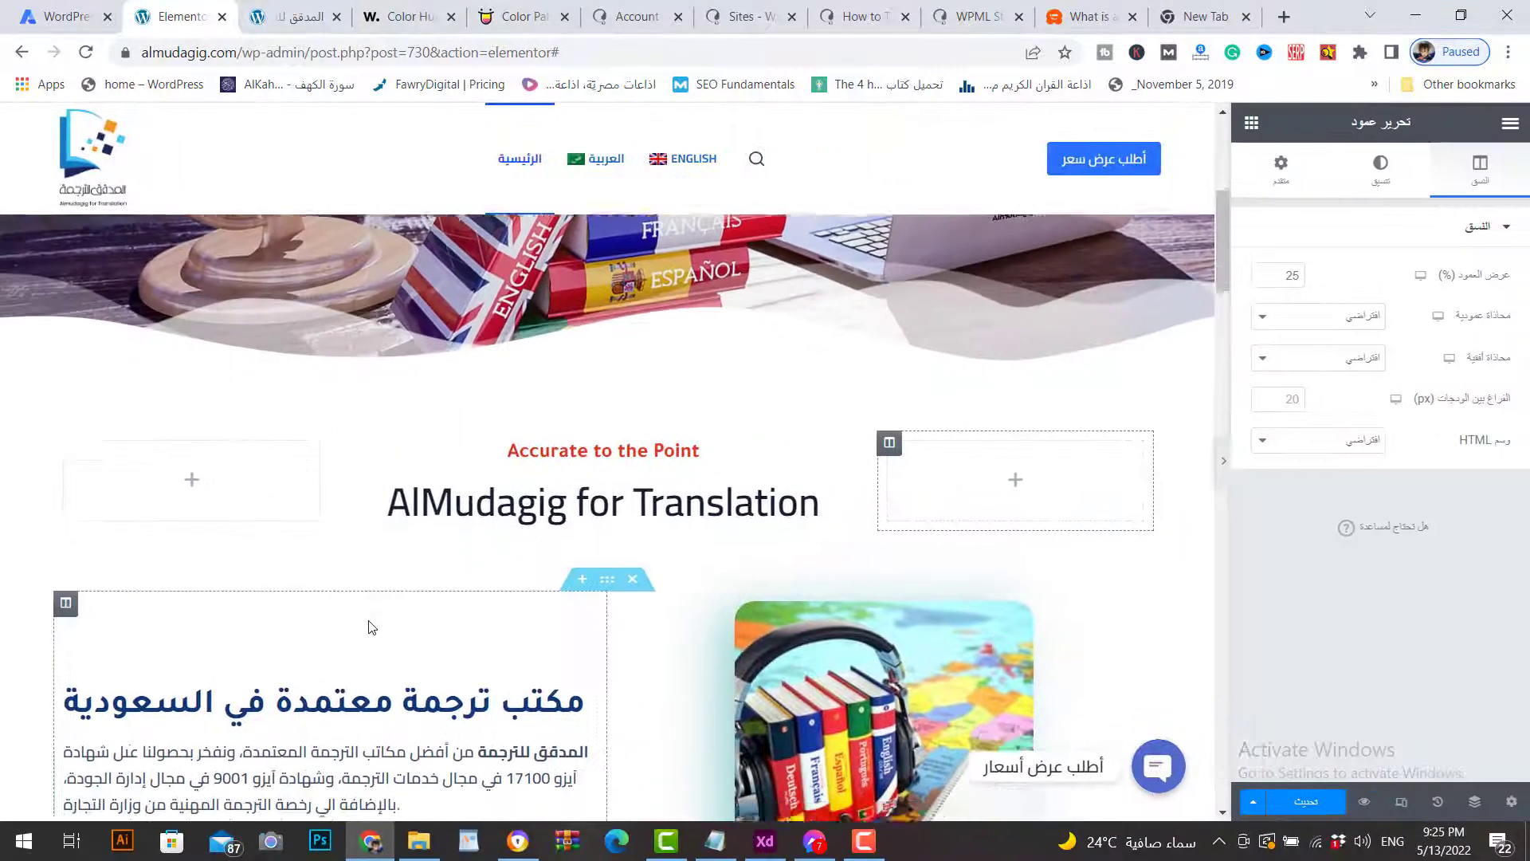
Step: Translate the heading "مكتب ترجمة معتمدة في السعودية" from Arabic to English in Google Translate and bring the result back to the heading's text in Elementor
{"action": "scroll", "coordinate": [319, 398], "scroll_direction": "down", "scroll_amount": 3}
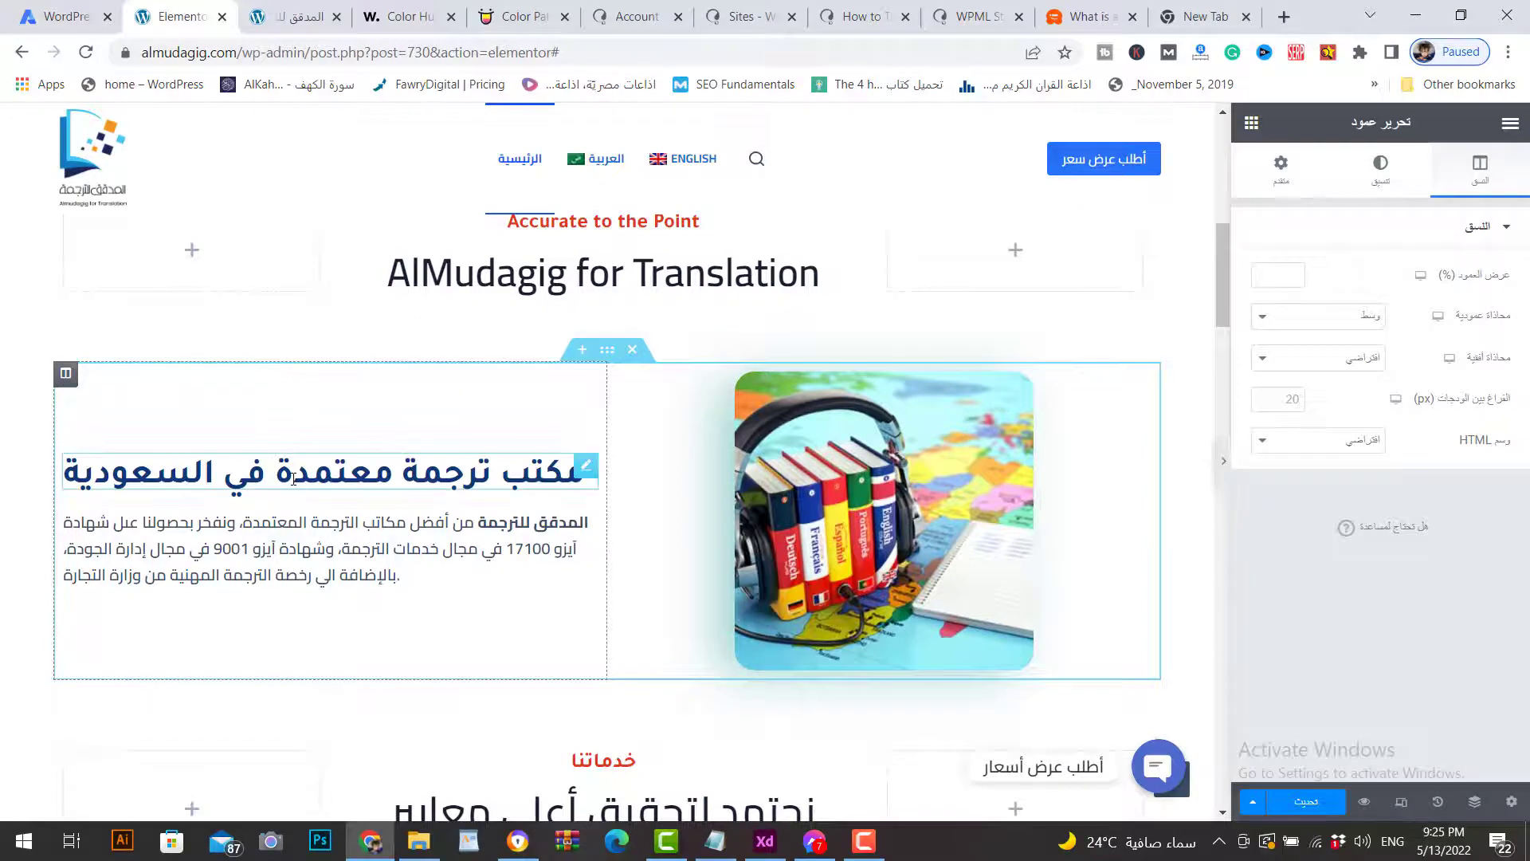
{"action": "left_click", "coordinate": [382, 479]}
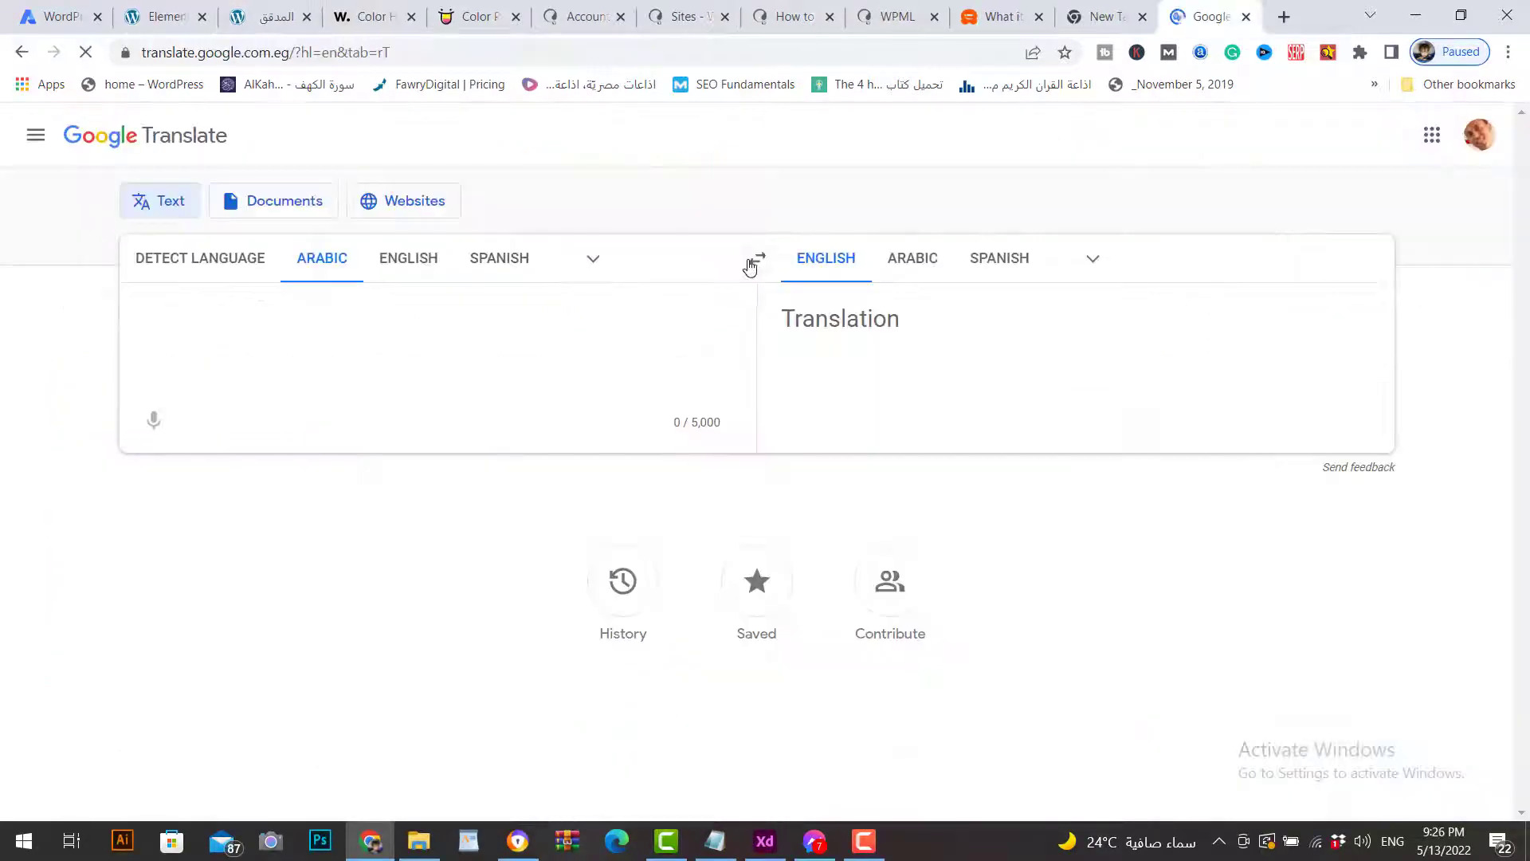
{"action": "left_click", "coordinate": [756, 258]}
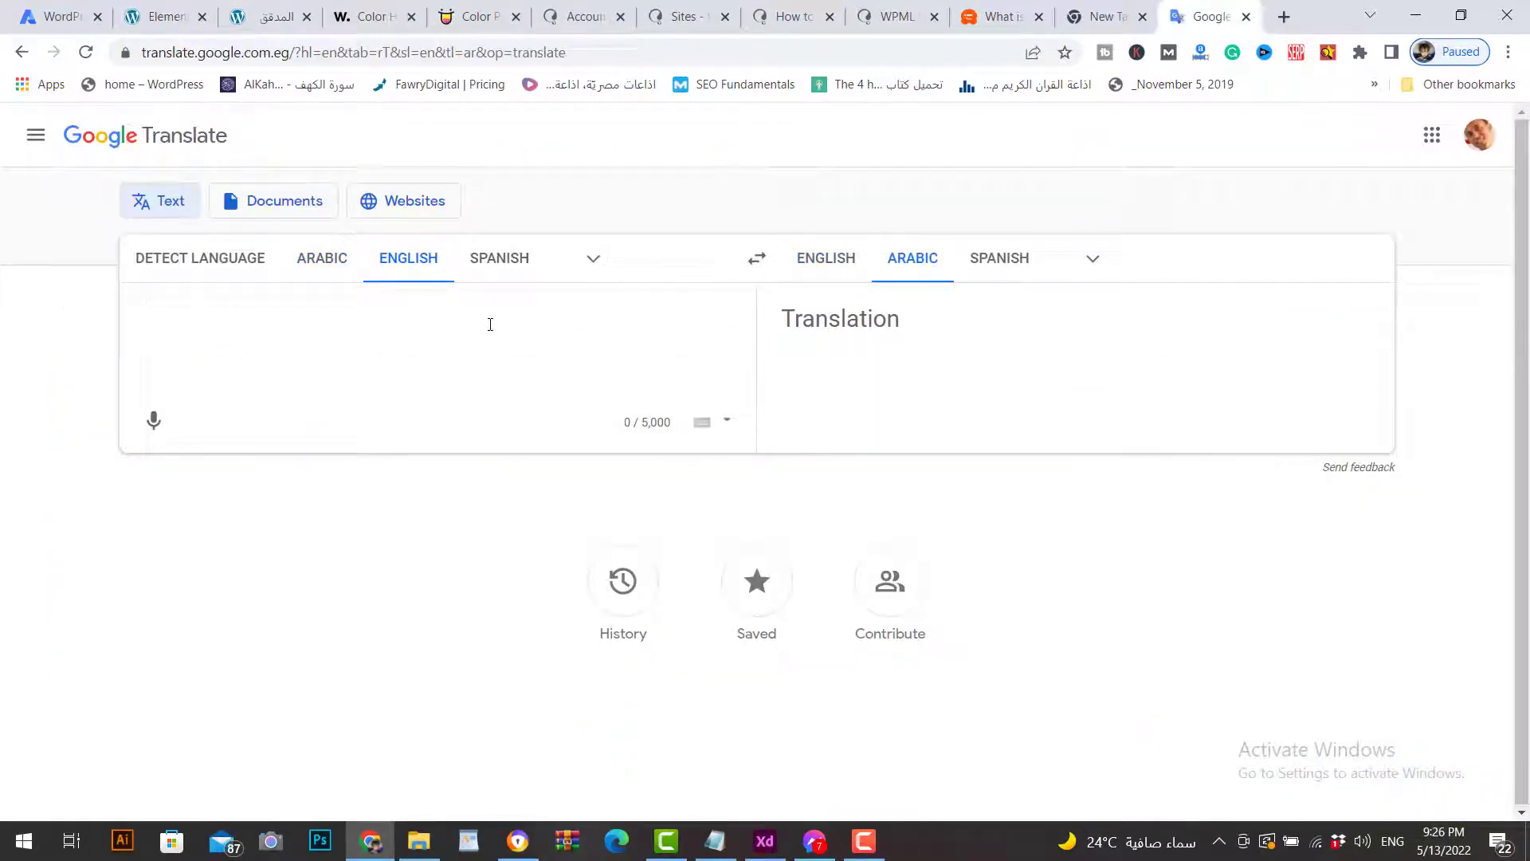
{"action": "type", "text": "مكتب ترجمة معتمدة في السعودية"}
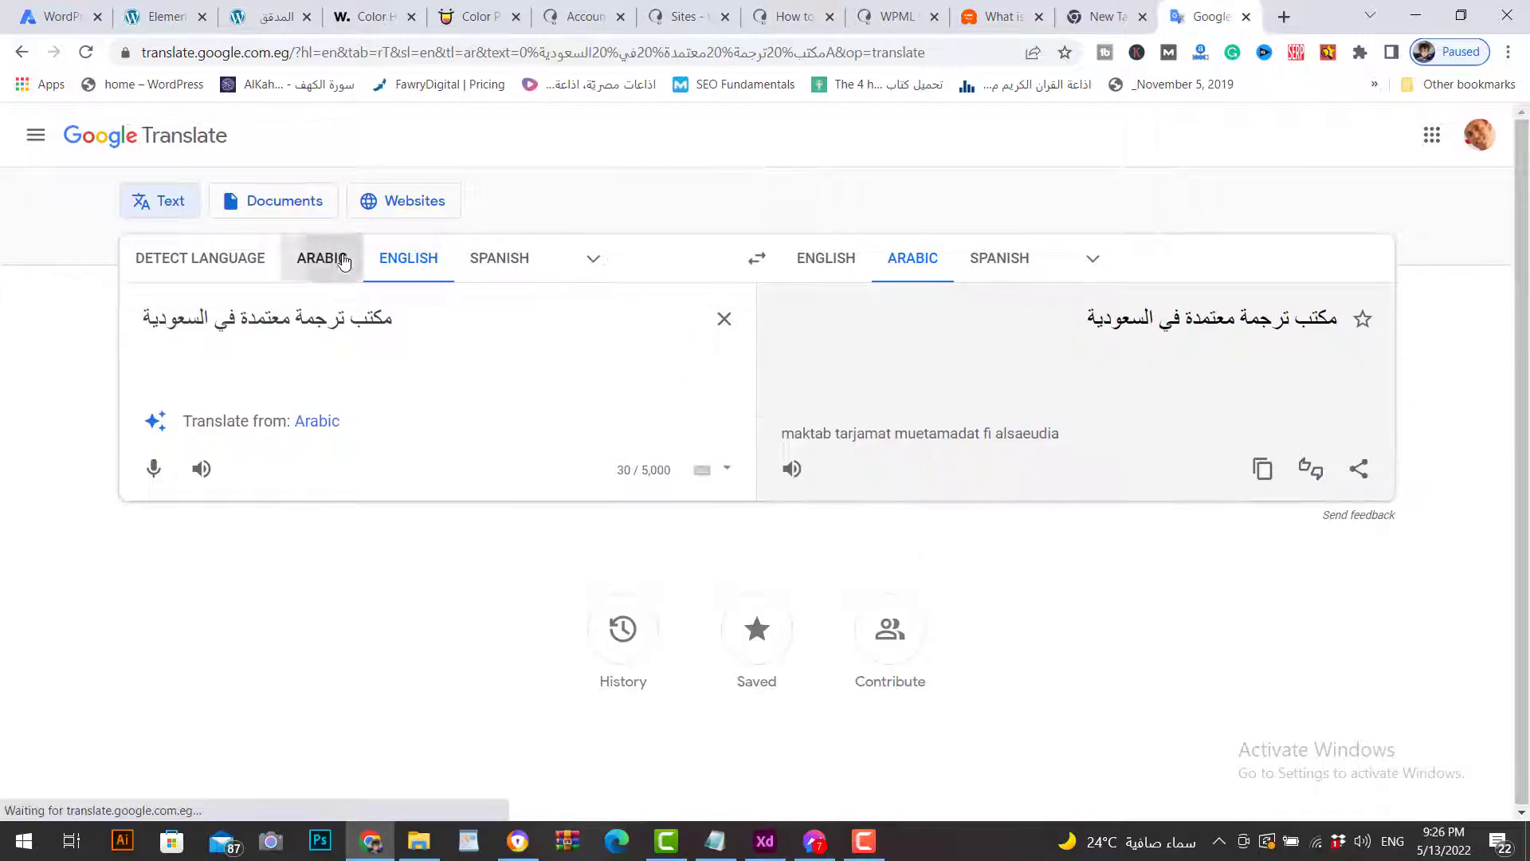
{"action": "left_click", "coordinate": [343, 260]}
{"action": "triple_click", "coordinate": [953, 328]}
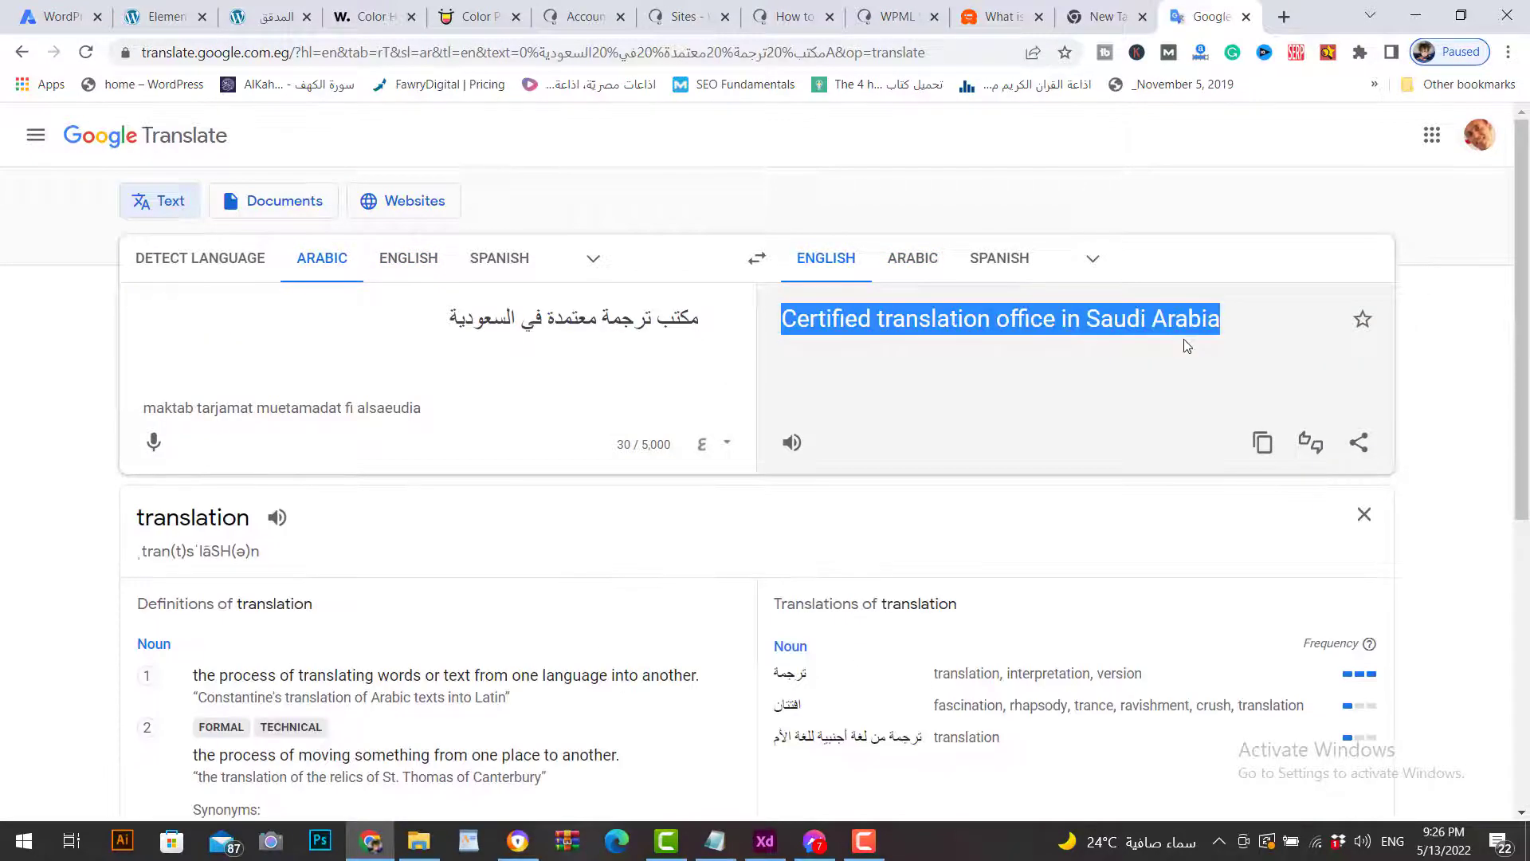
{"action": "left_click", "coordinate": [175, 26]}
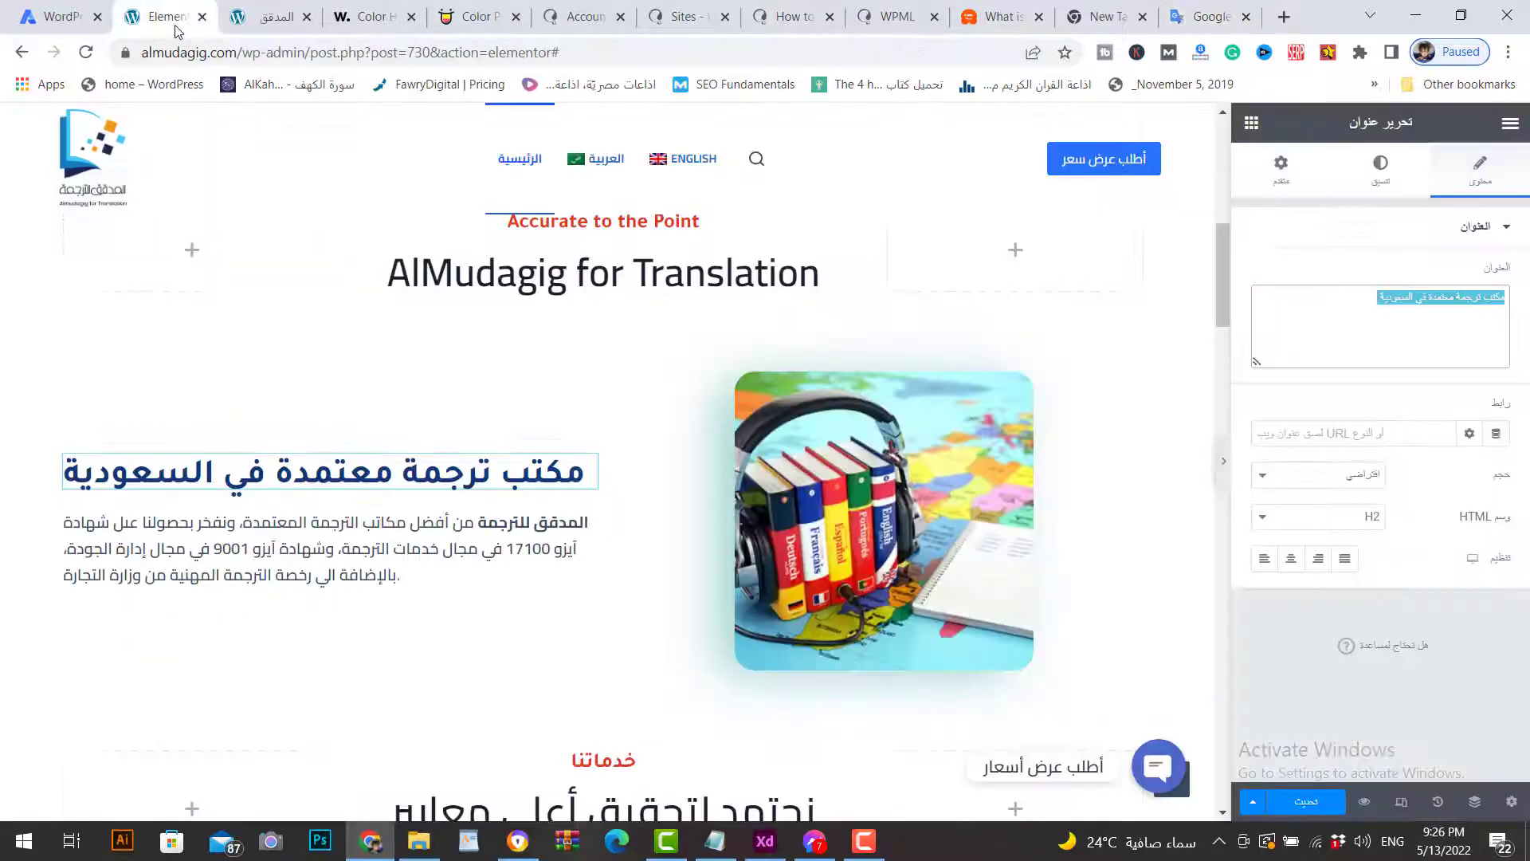